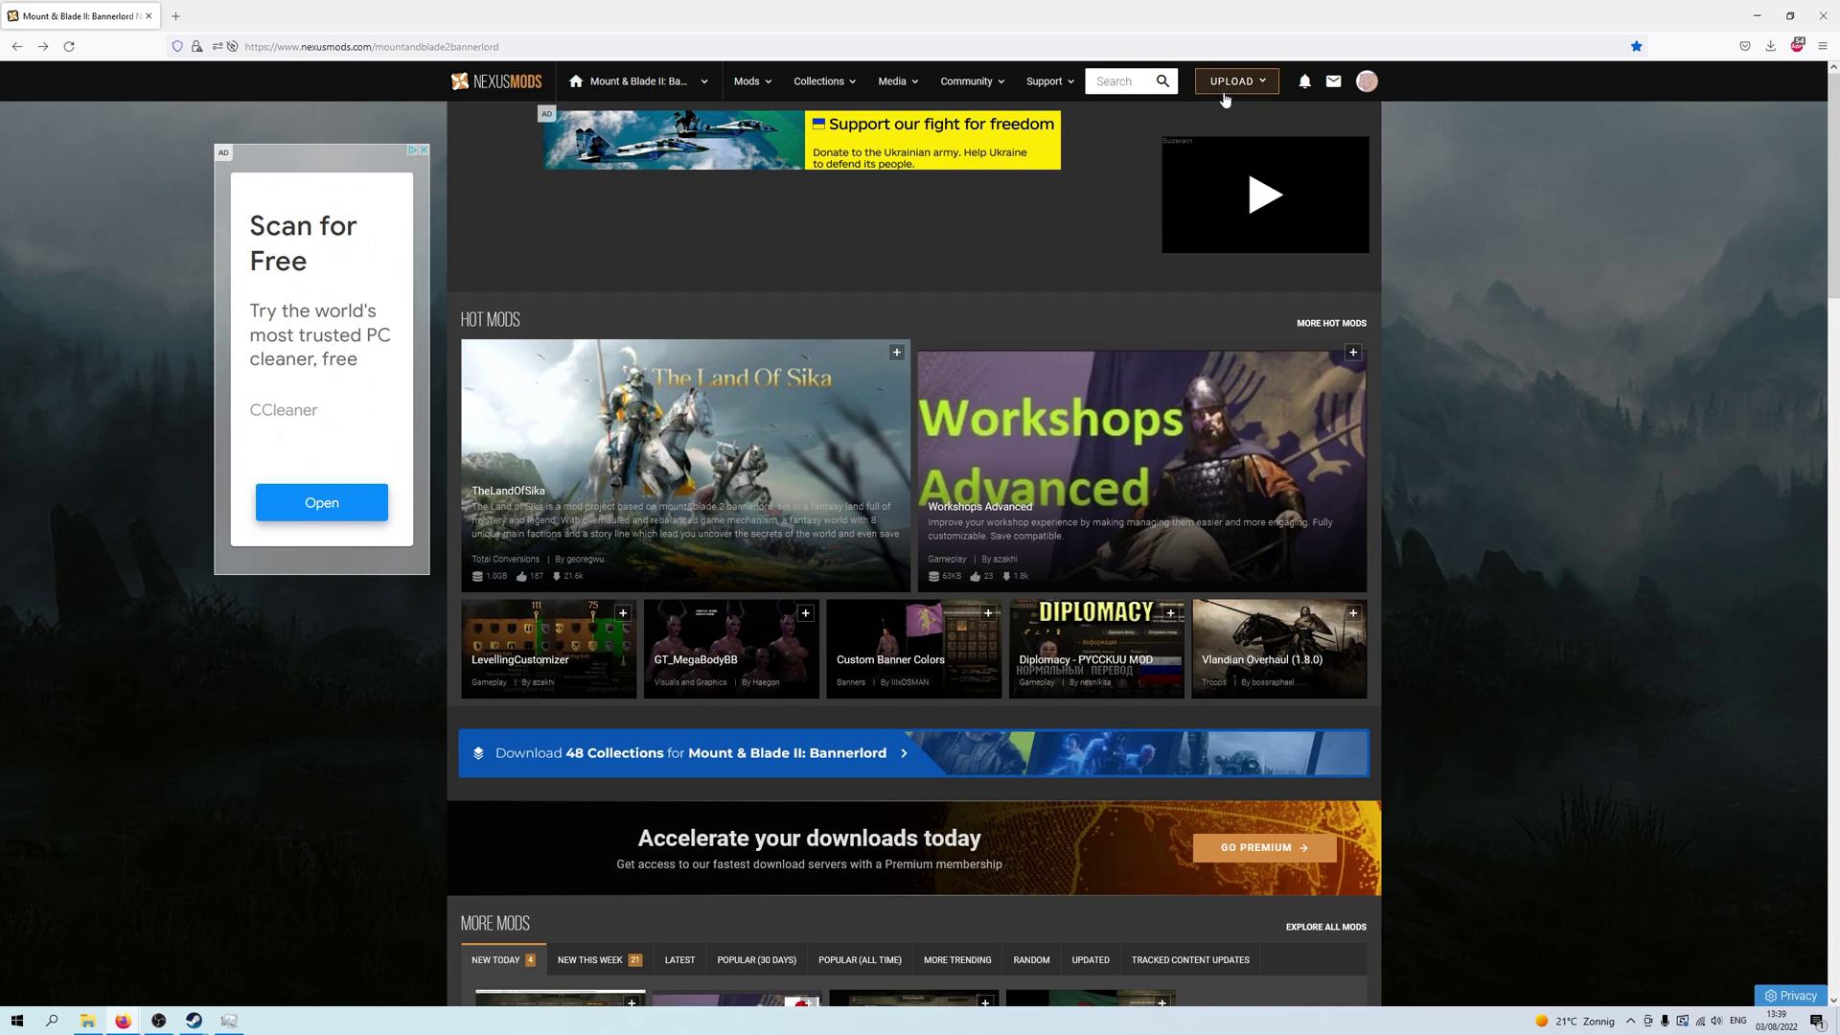
- Check the Mods menu and the Bannerlord game page, then expand the header search box
{"action": "left_click", "coordinate": [768, 83]}
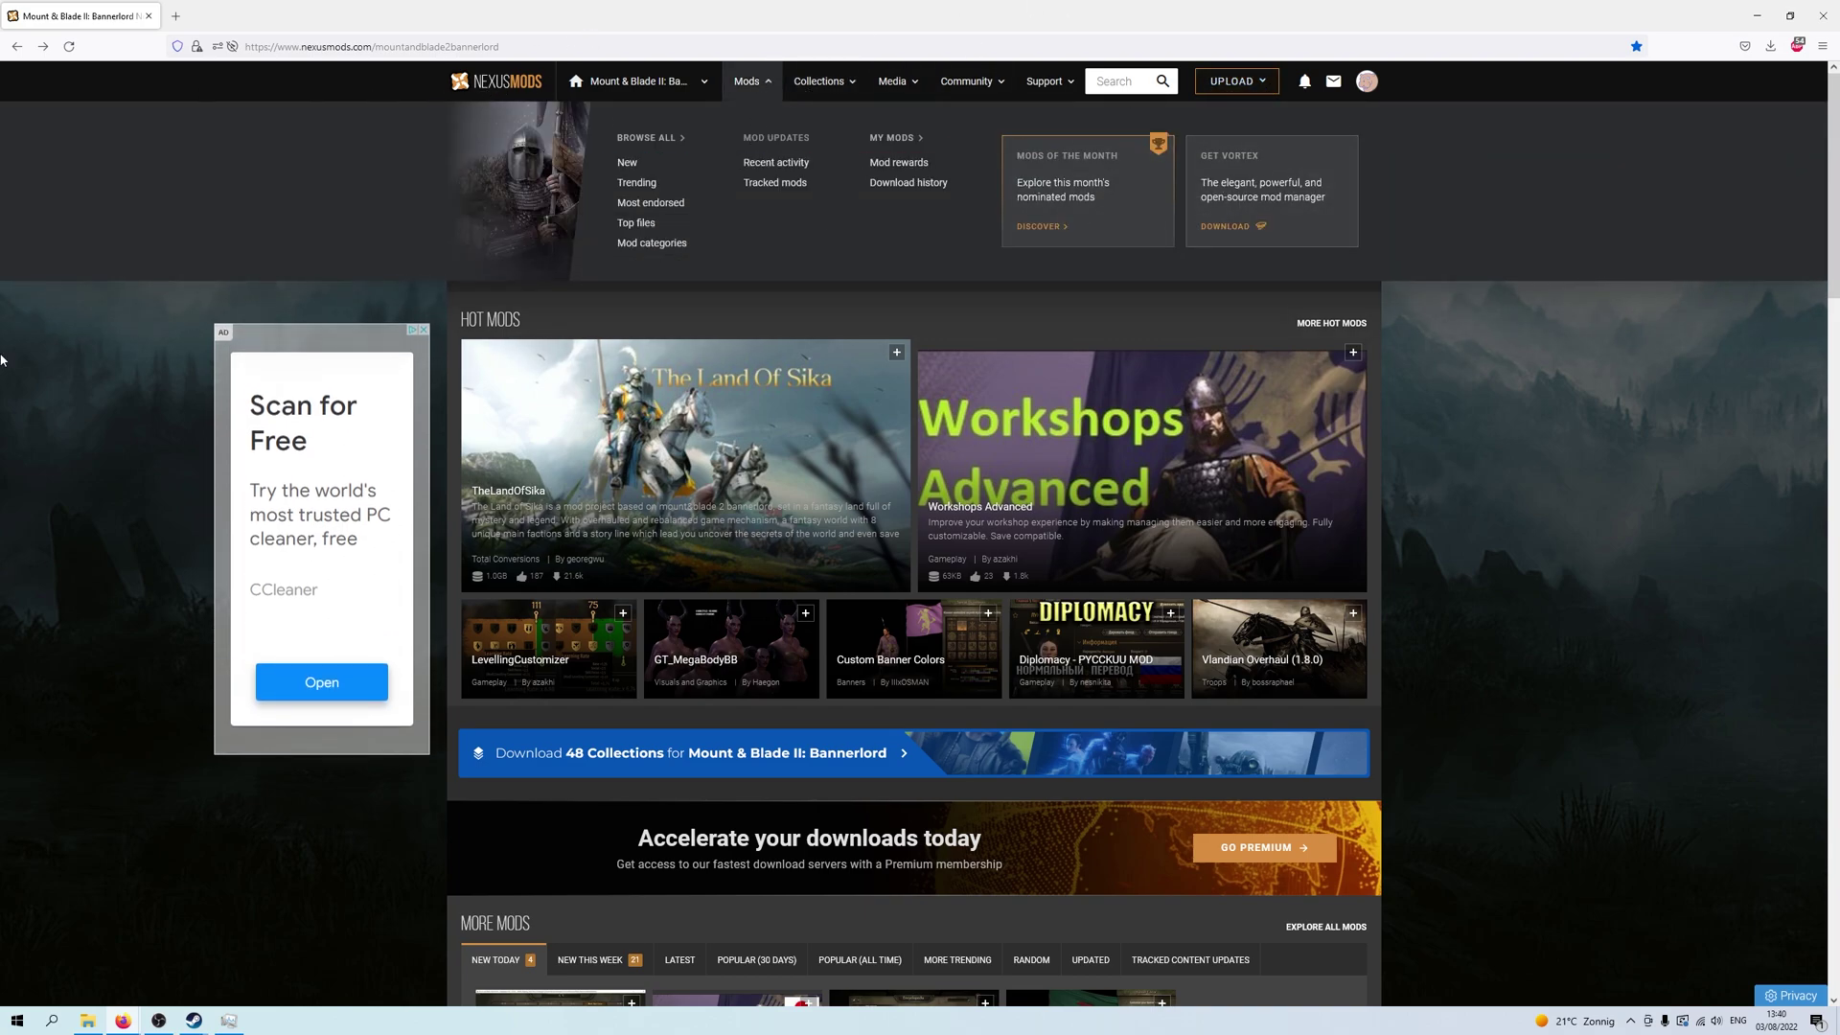
{"action": "left_click", "coordinate": [26, 552]}
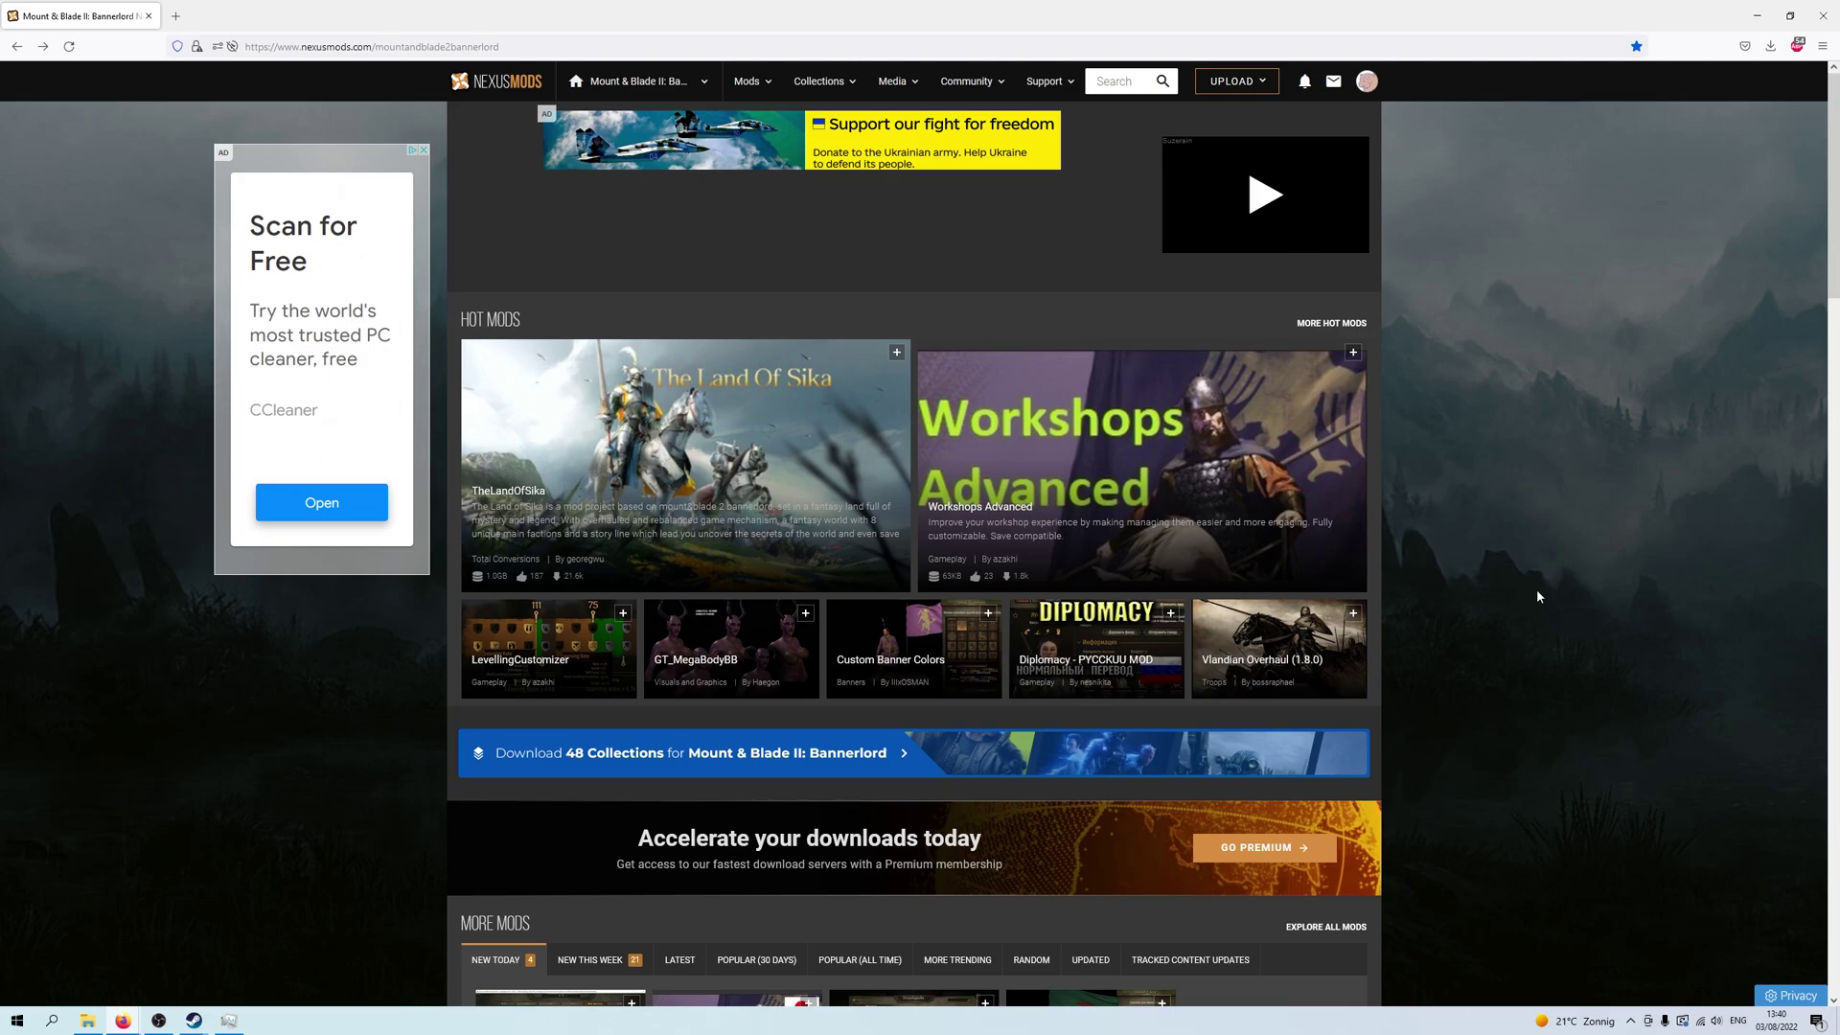
{"action": "scroll", "coordinate": [1537, 596], "scroll_direction": "down", "scroll_amount": 3}
{"action": "scroll", "coordinate": [1537, 596], "scroll_direction": "up", "scroll_amount": 3}
{"action": "key", "text": "slash"}
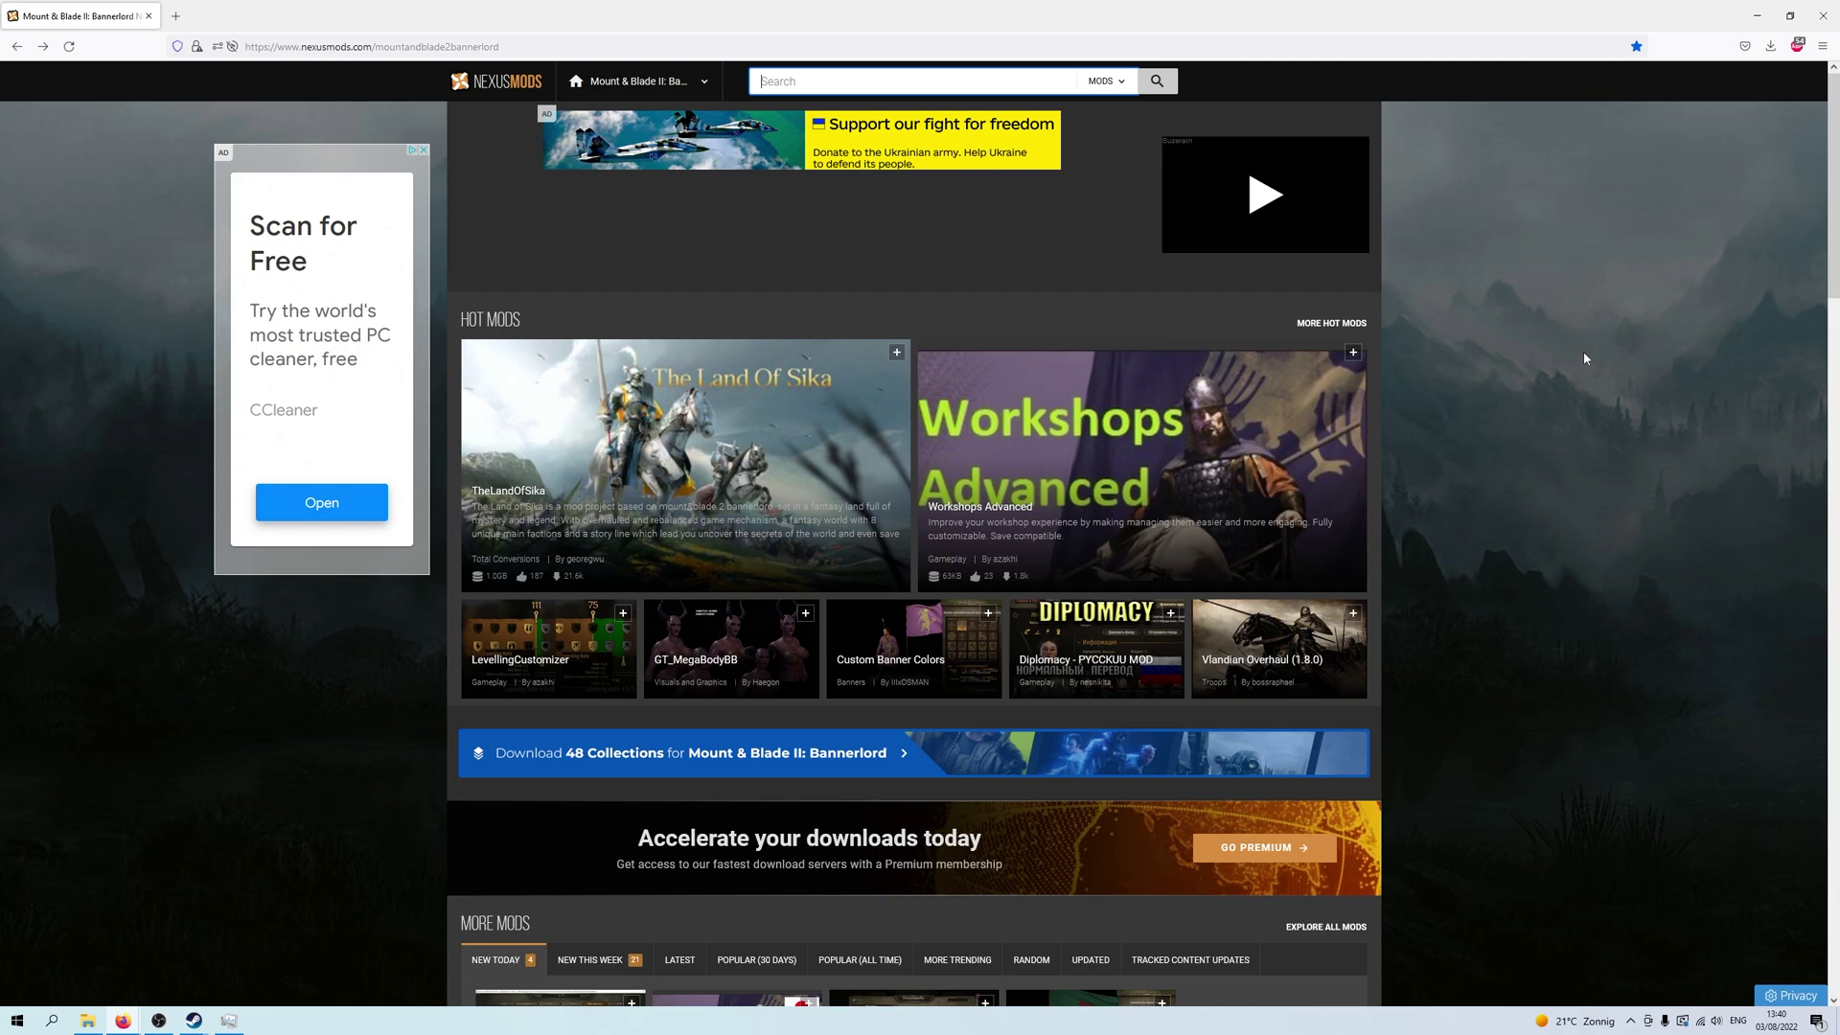
- Search for 'kaoses' and open the Kaoses Tweaks Updated mod page
{"action": "type", "text": "kaoses"}
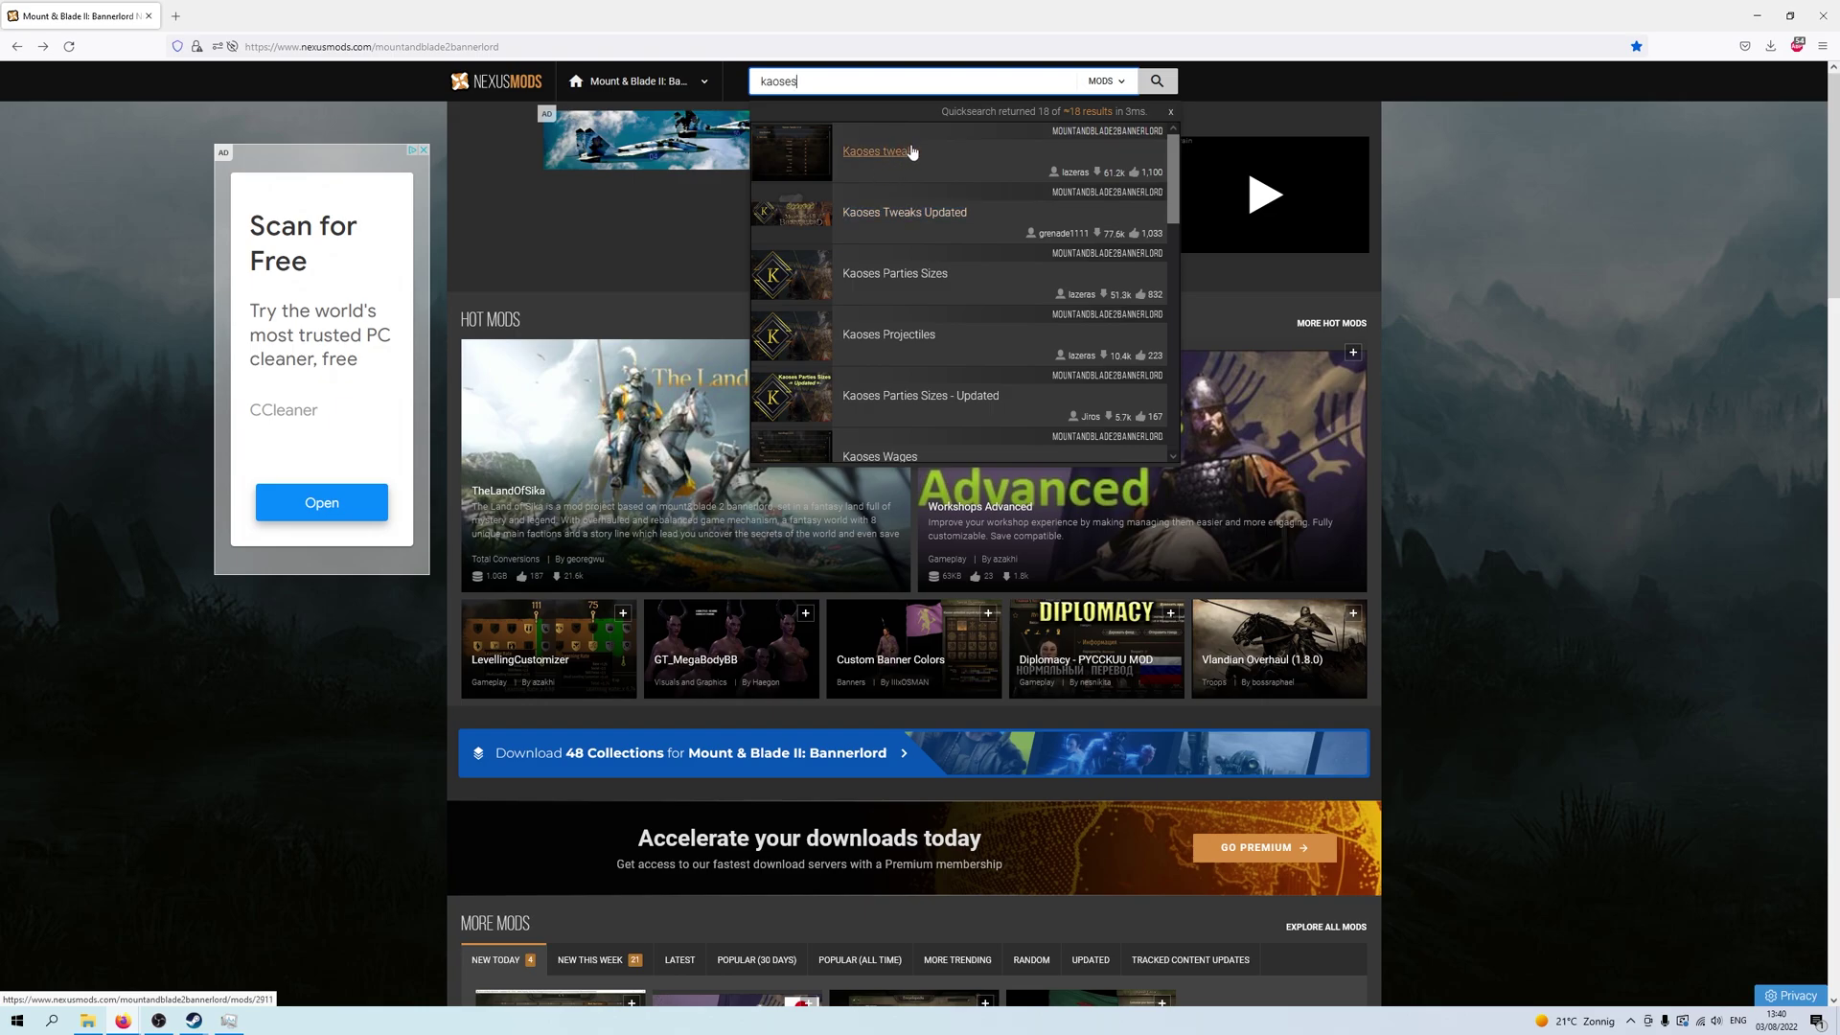
{"action": "left_click", "coordinate": [908, 215]}
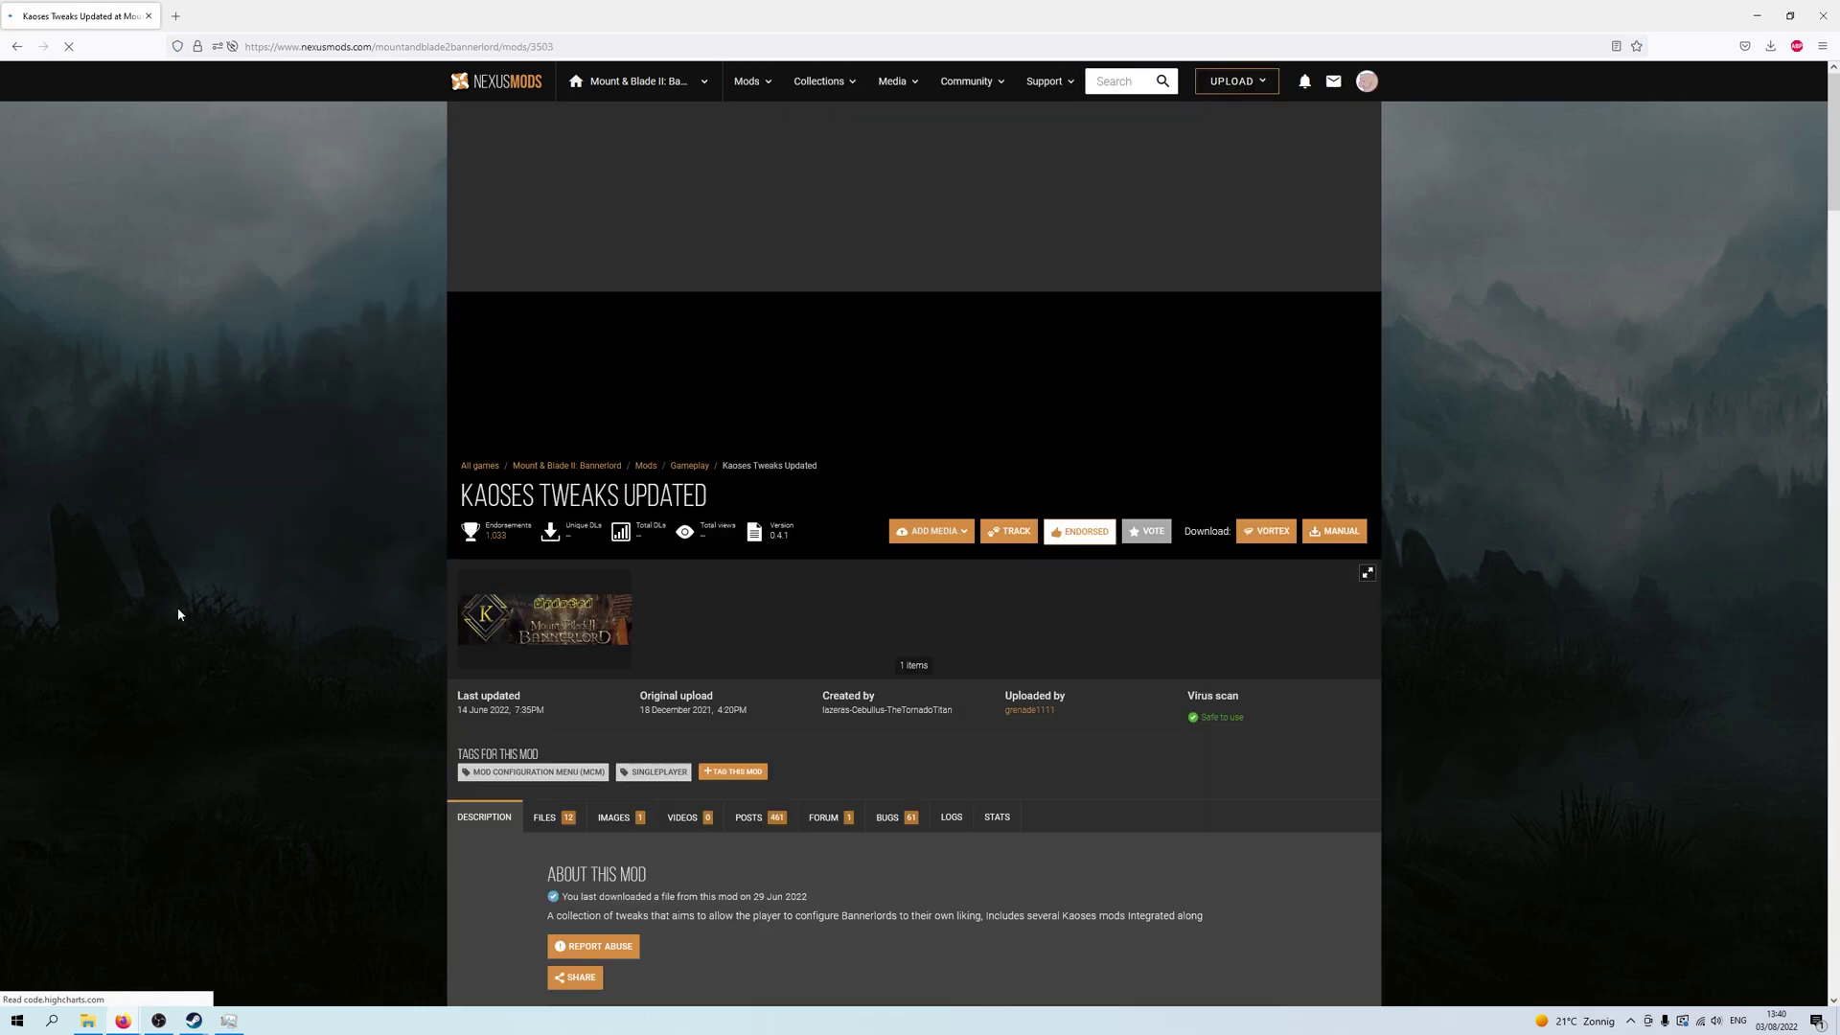
{"action": "scroll", "coordinate": [341, 594], "scroll_direction": "down", "scroll_amount": 3}
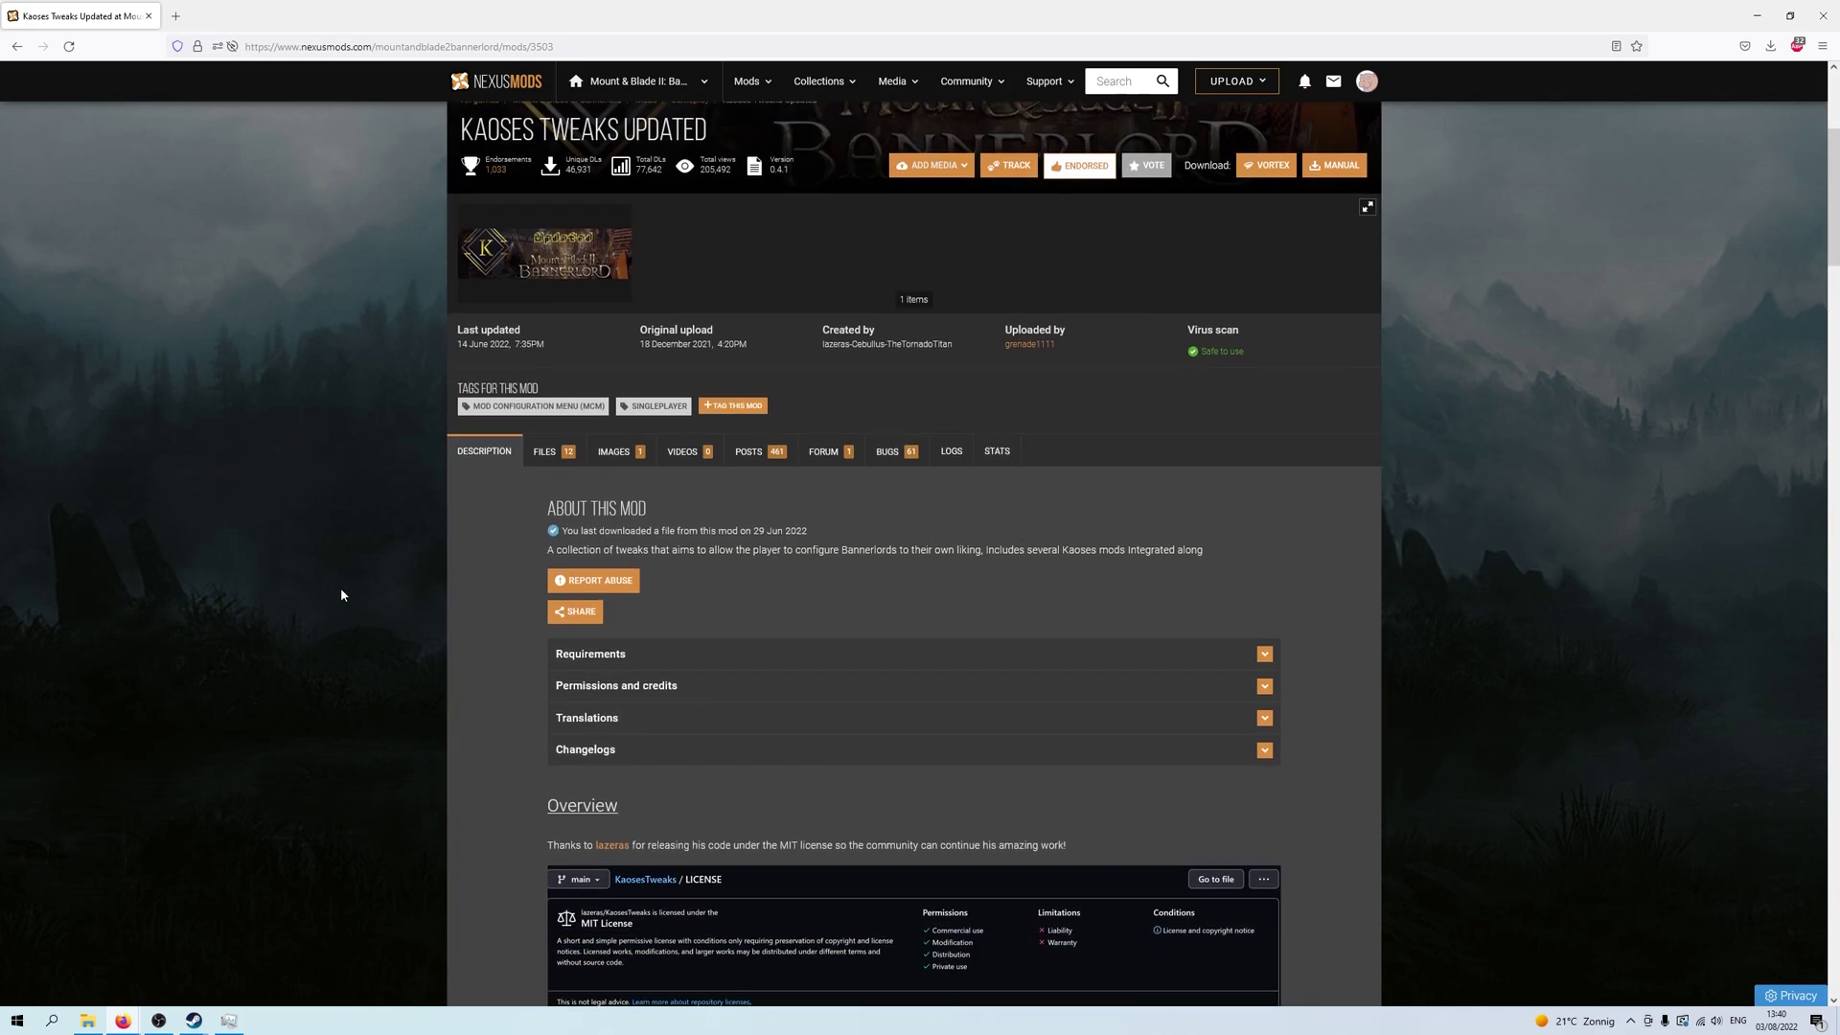
{"action": "scroll", "coordinate": [338, 633], "scroll_direction": "up", "scroll_amount": 1}
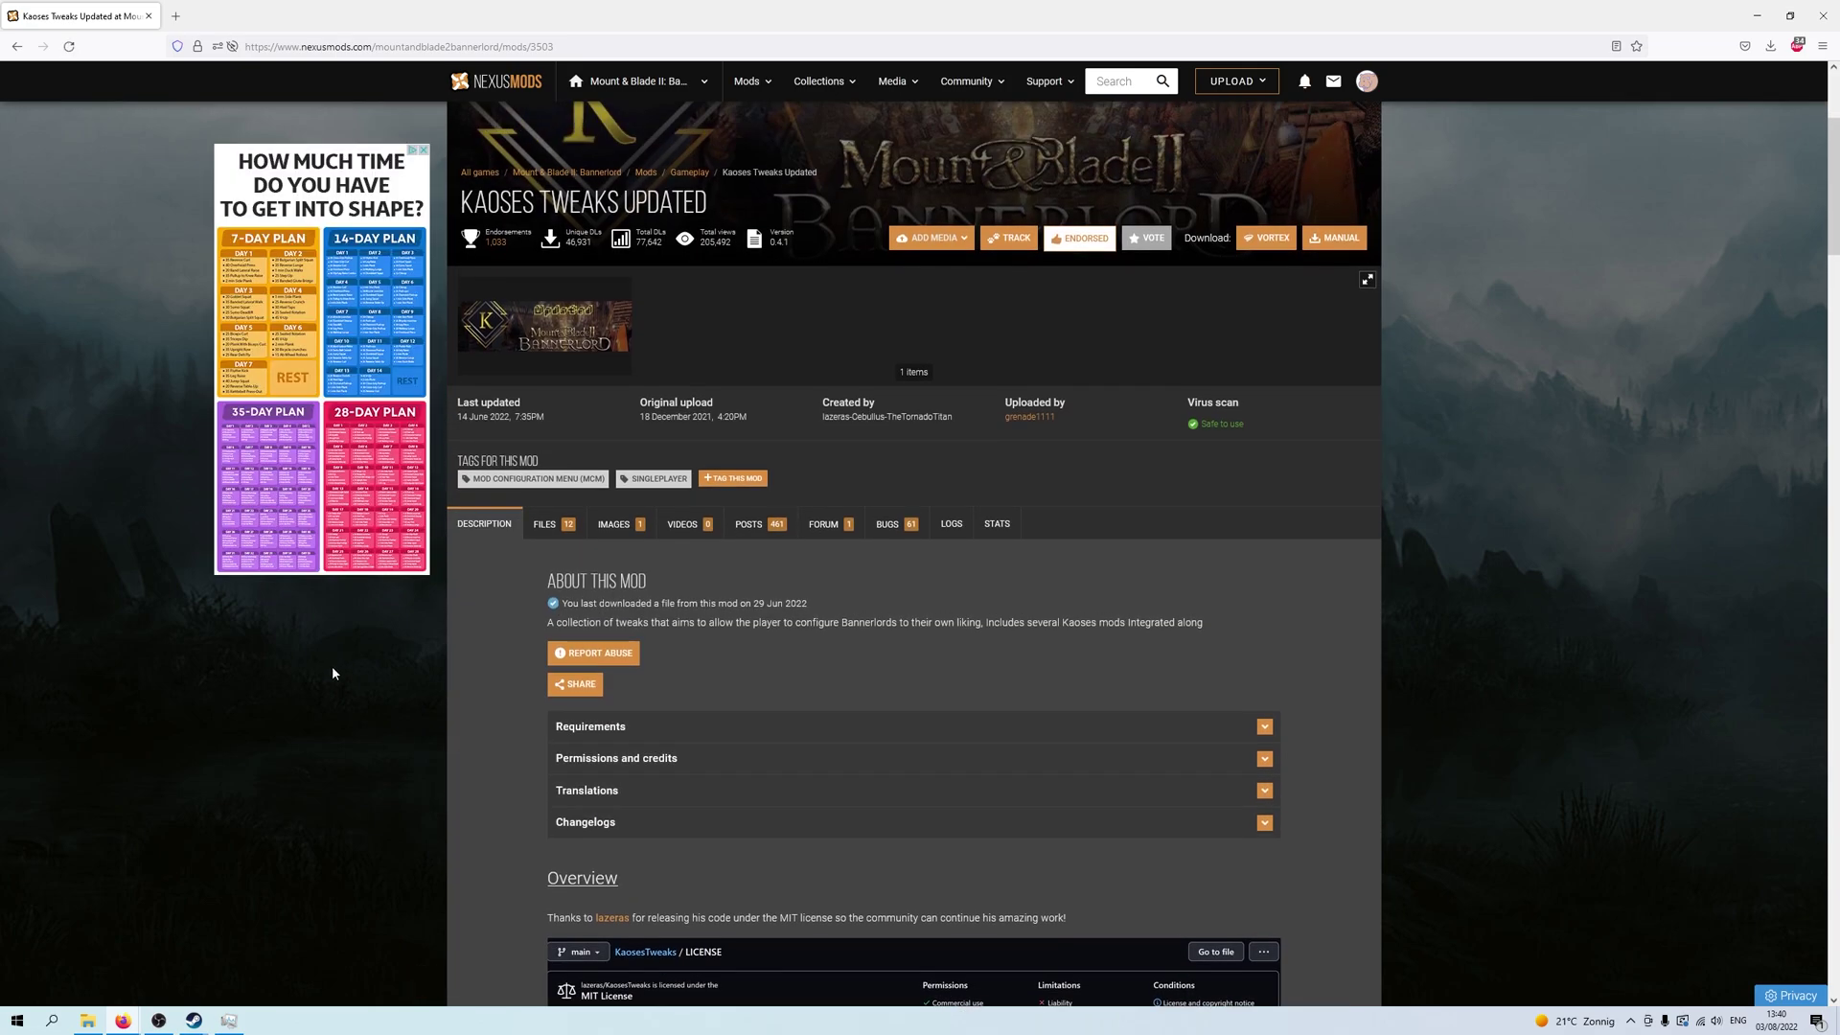
- Download the Kaoses Tweaks Updated 1.8.0 0.4.1 zip from Files using the free slow download
{"action": "left_click", "coordinate": [545, 526]}
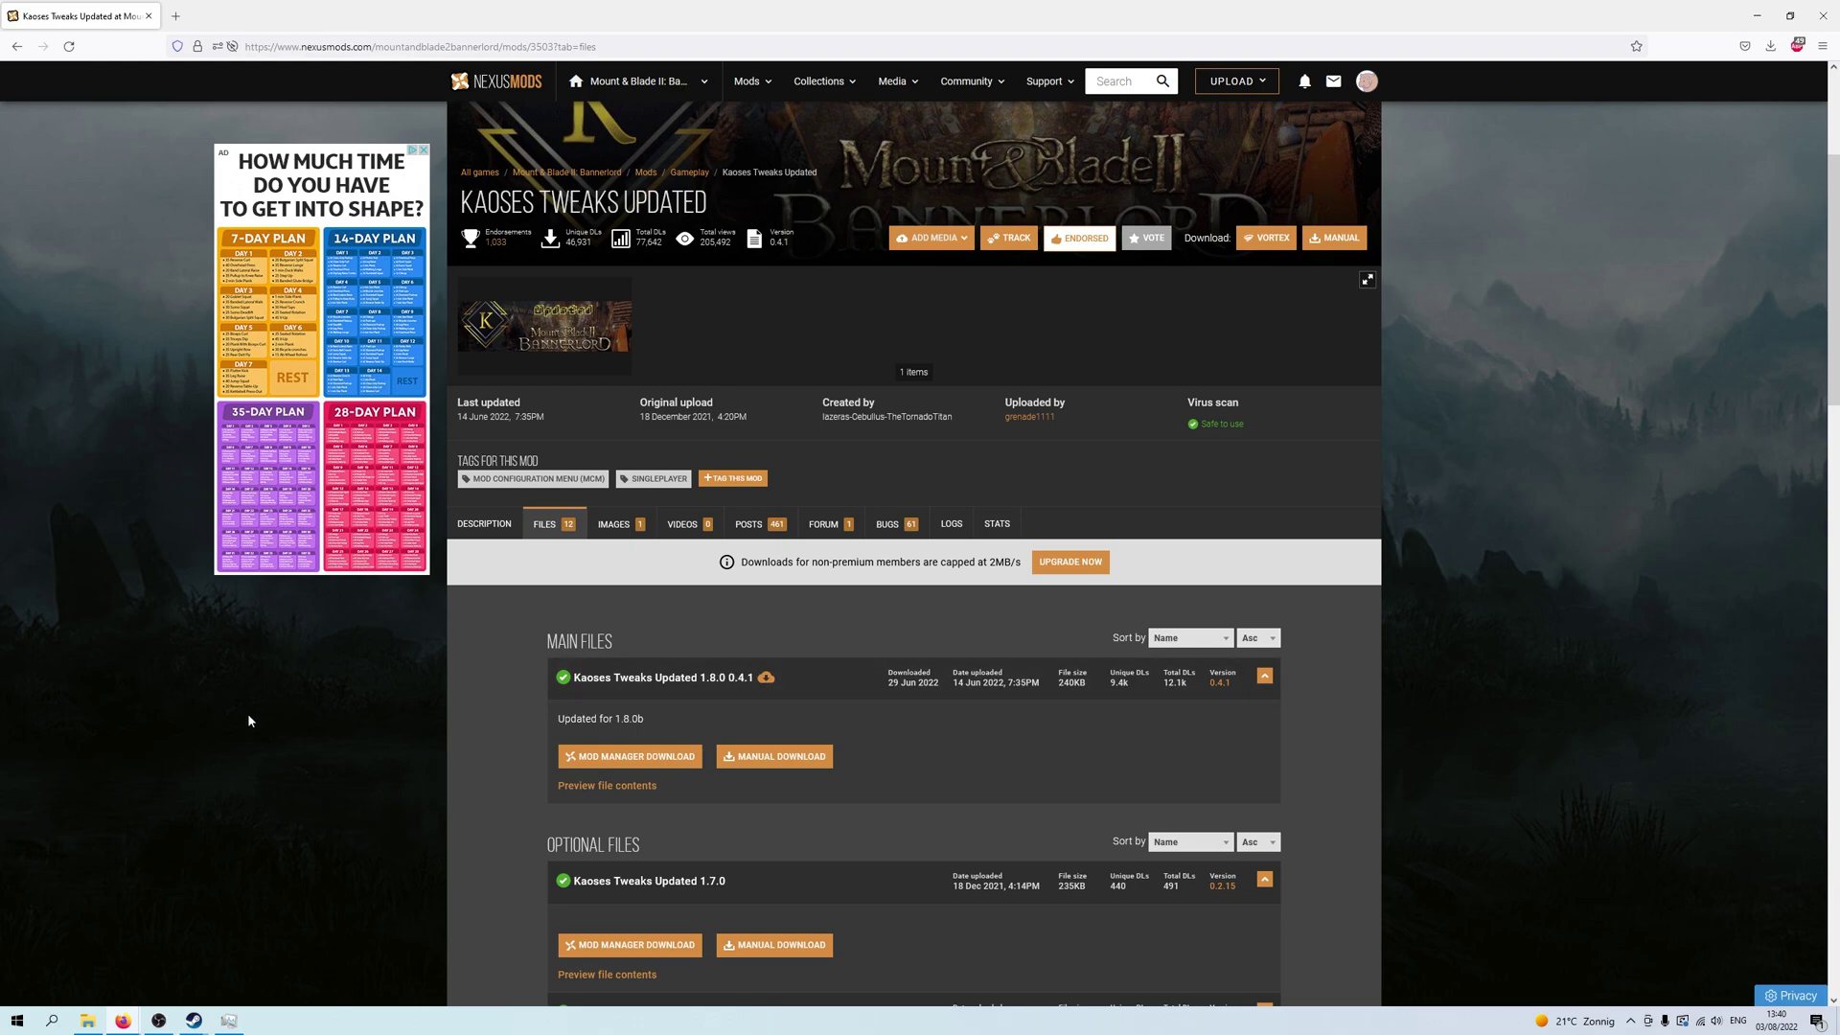
{"action": "left_click", "coordinate": [798, 758]}
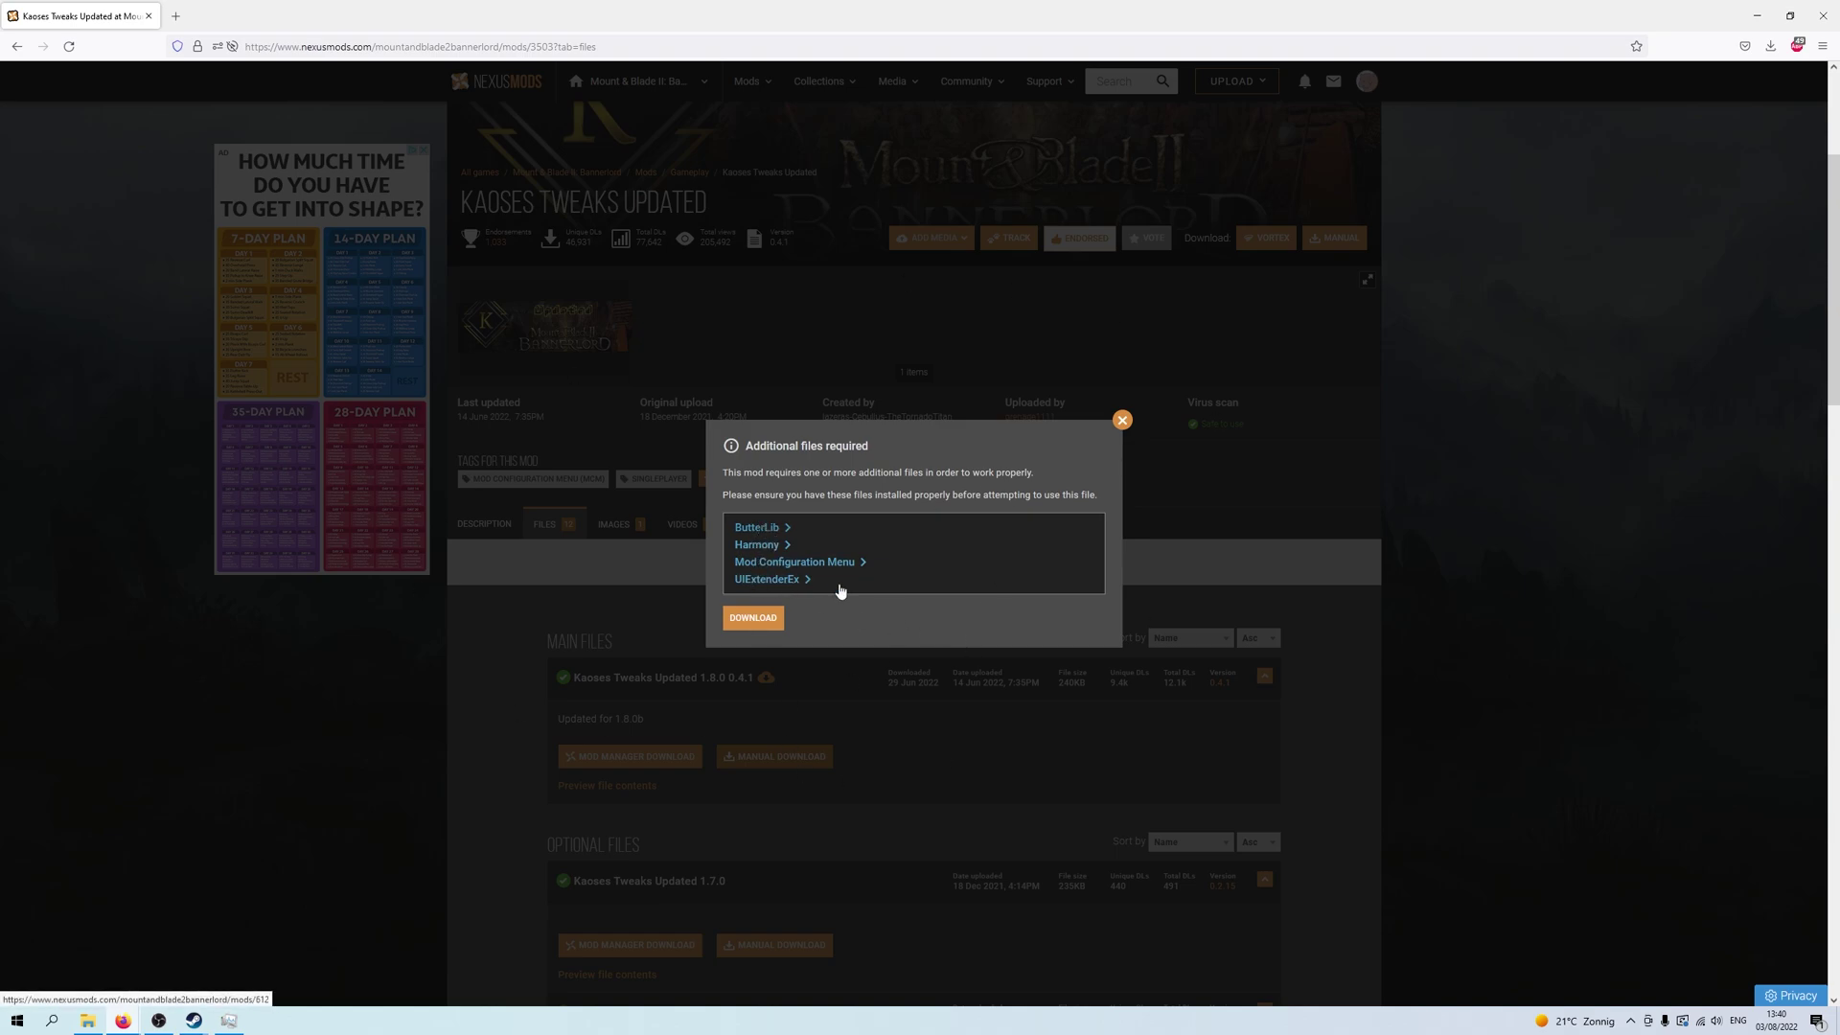
{"action": "left_click", "coordinate": [755, 621]}
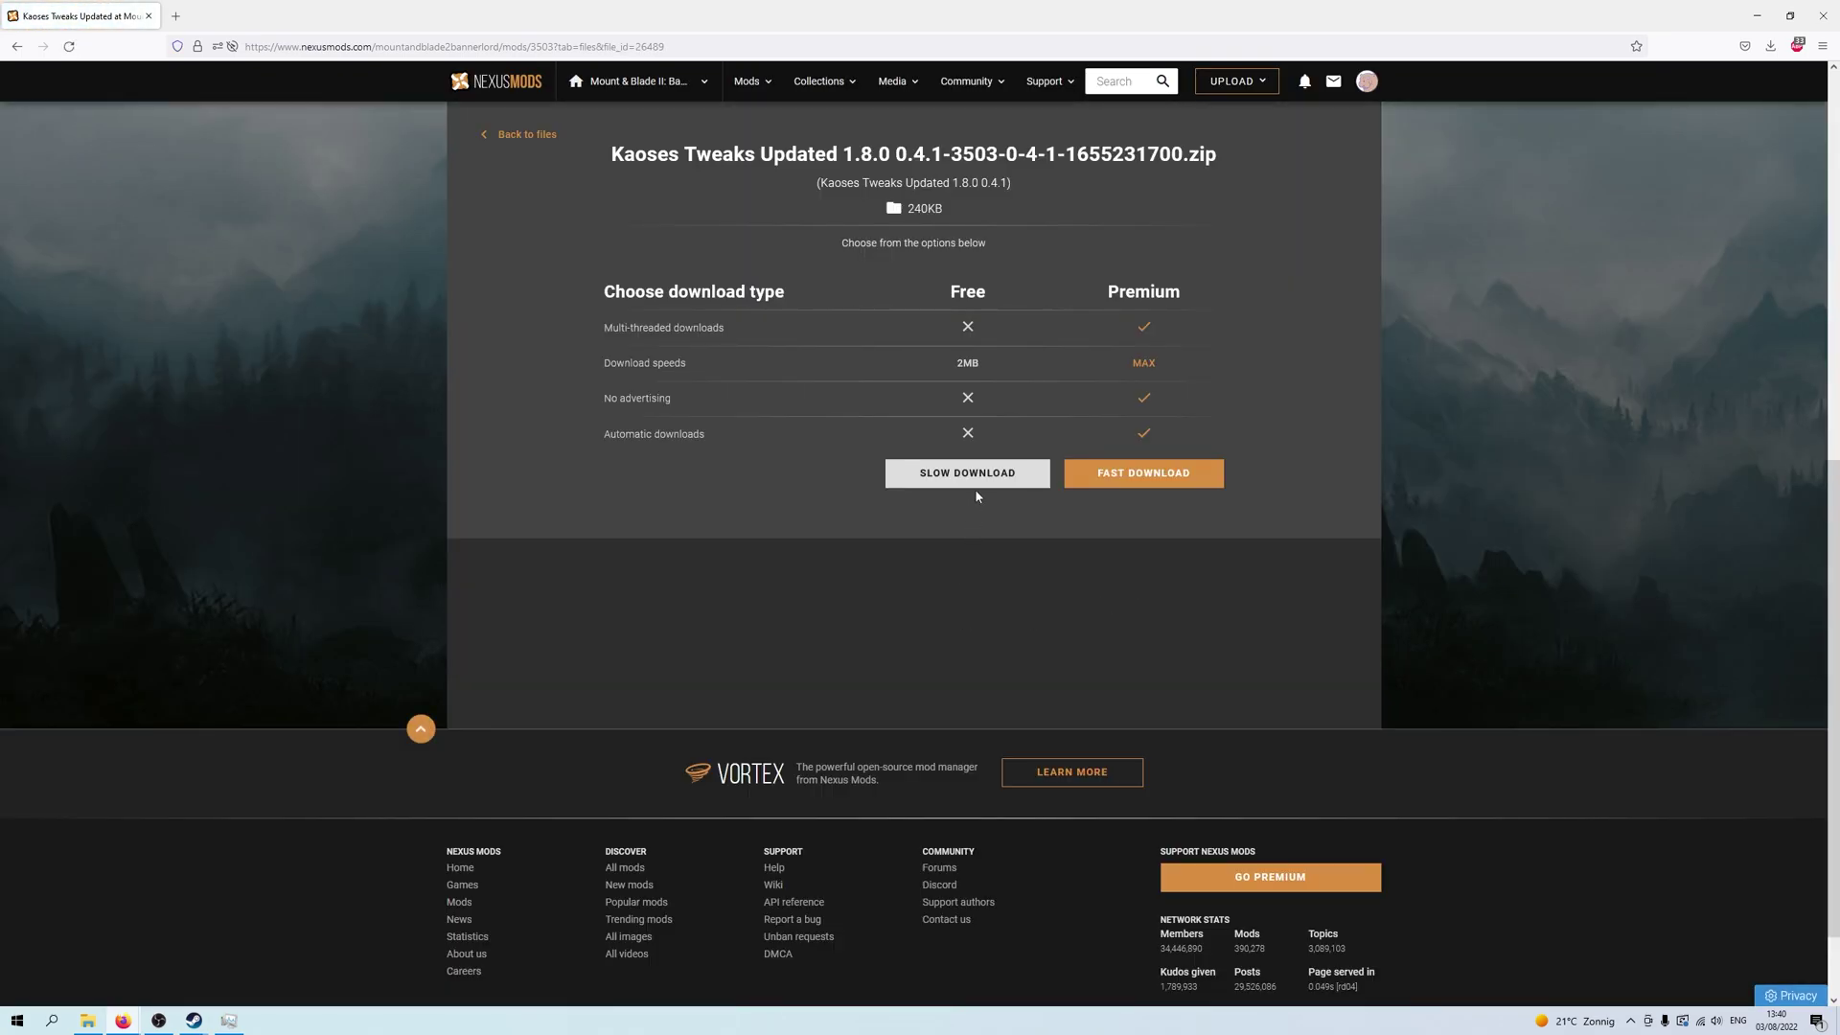
{"action": "left_click", "coordinate": [970, 476]}
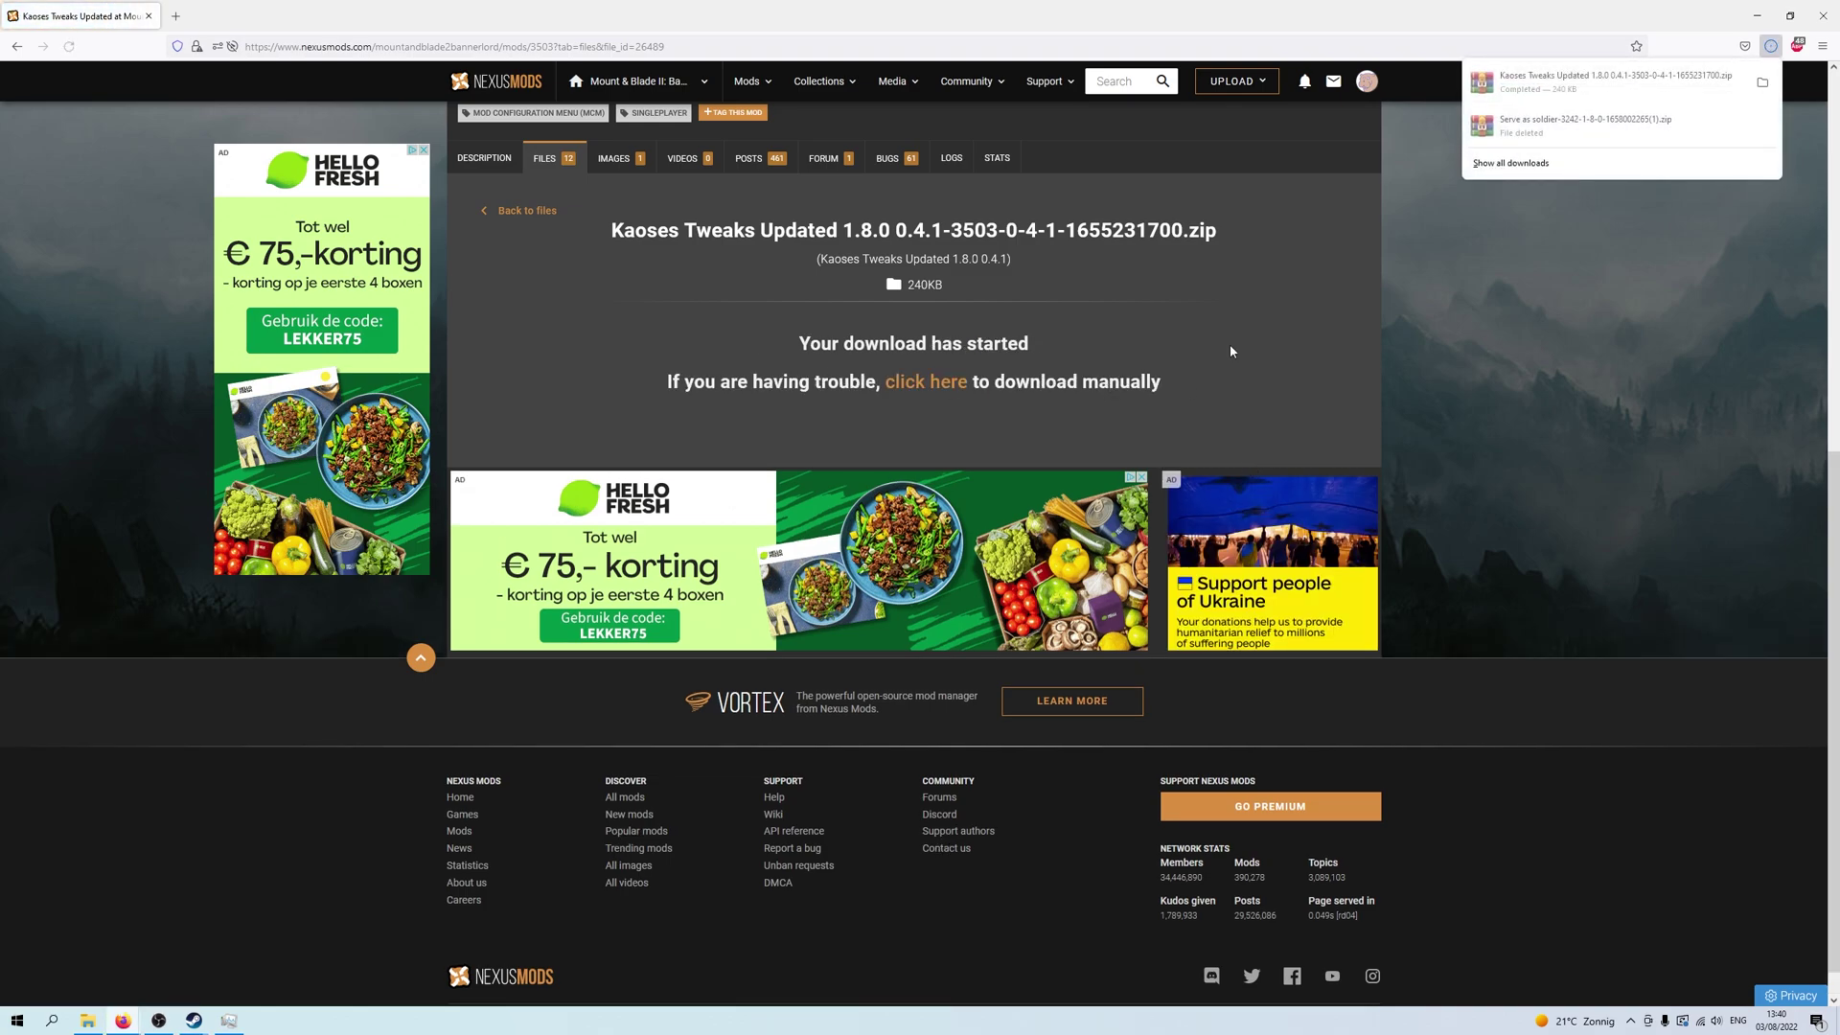
- Open the downloaded Kaoses zip in WinRAR and dismiss the evaluation reminder
{"action": "left_click", "coordinate": [1616, 83]}
{"action": "left_click_drag", "start_coordinate": [1192, 245], "coordinate": [971, 158]}
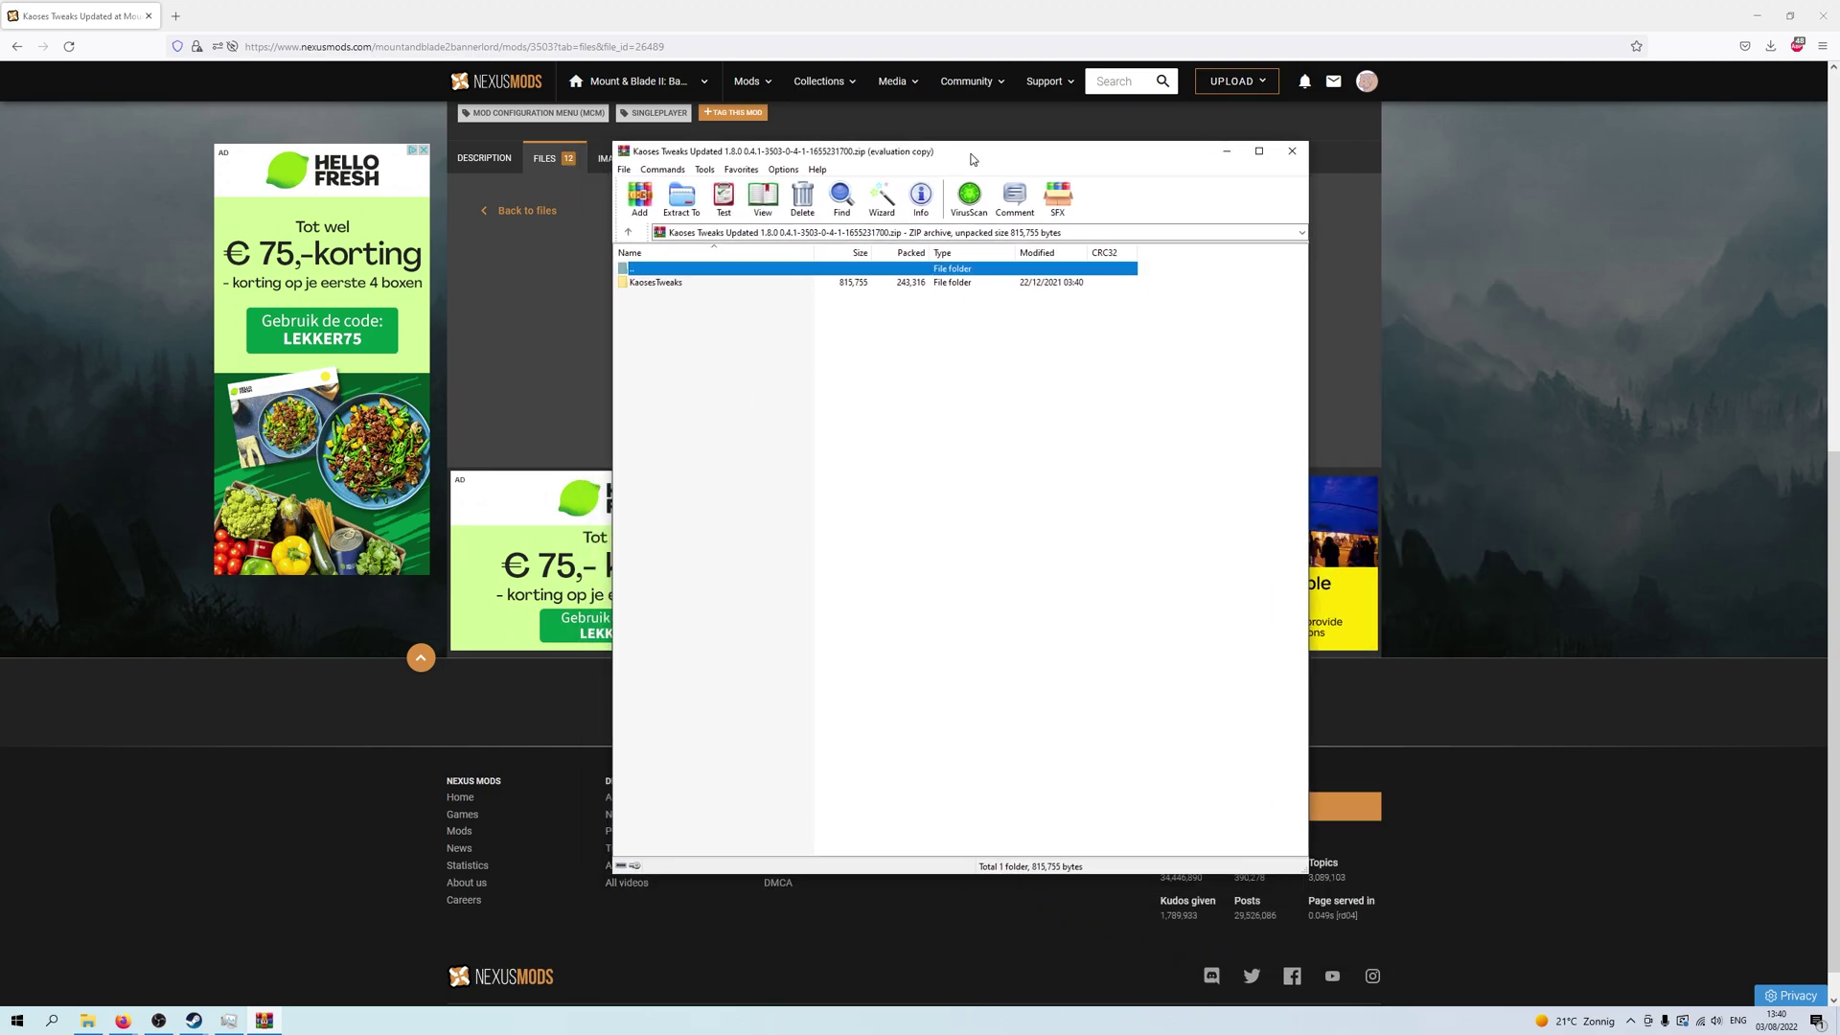
{"action": "left_click", "coordinate": [1075, 451]}
- In a new File Explorer window, go to C:\Program Files (x86)\Steam
{"action": "left_click", "coordinate": [87, 1021]}
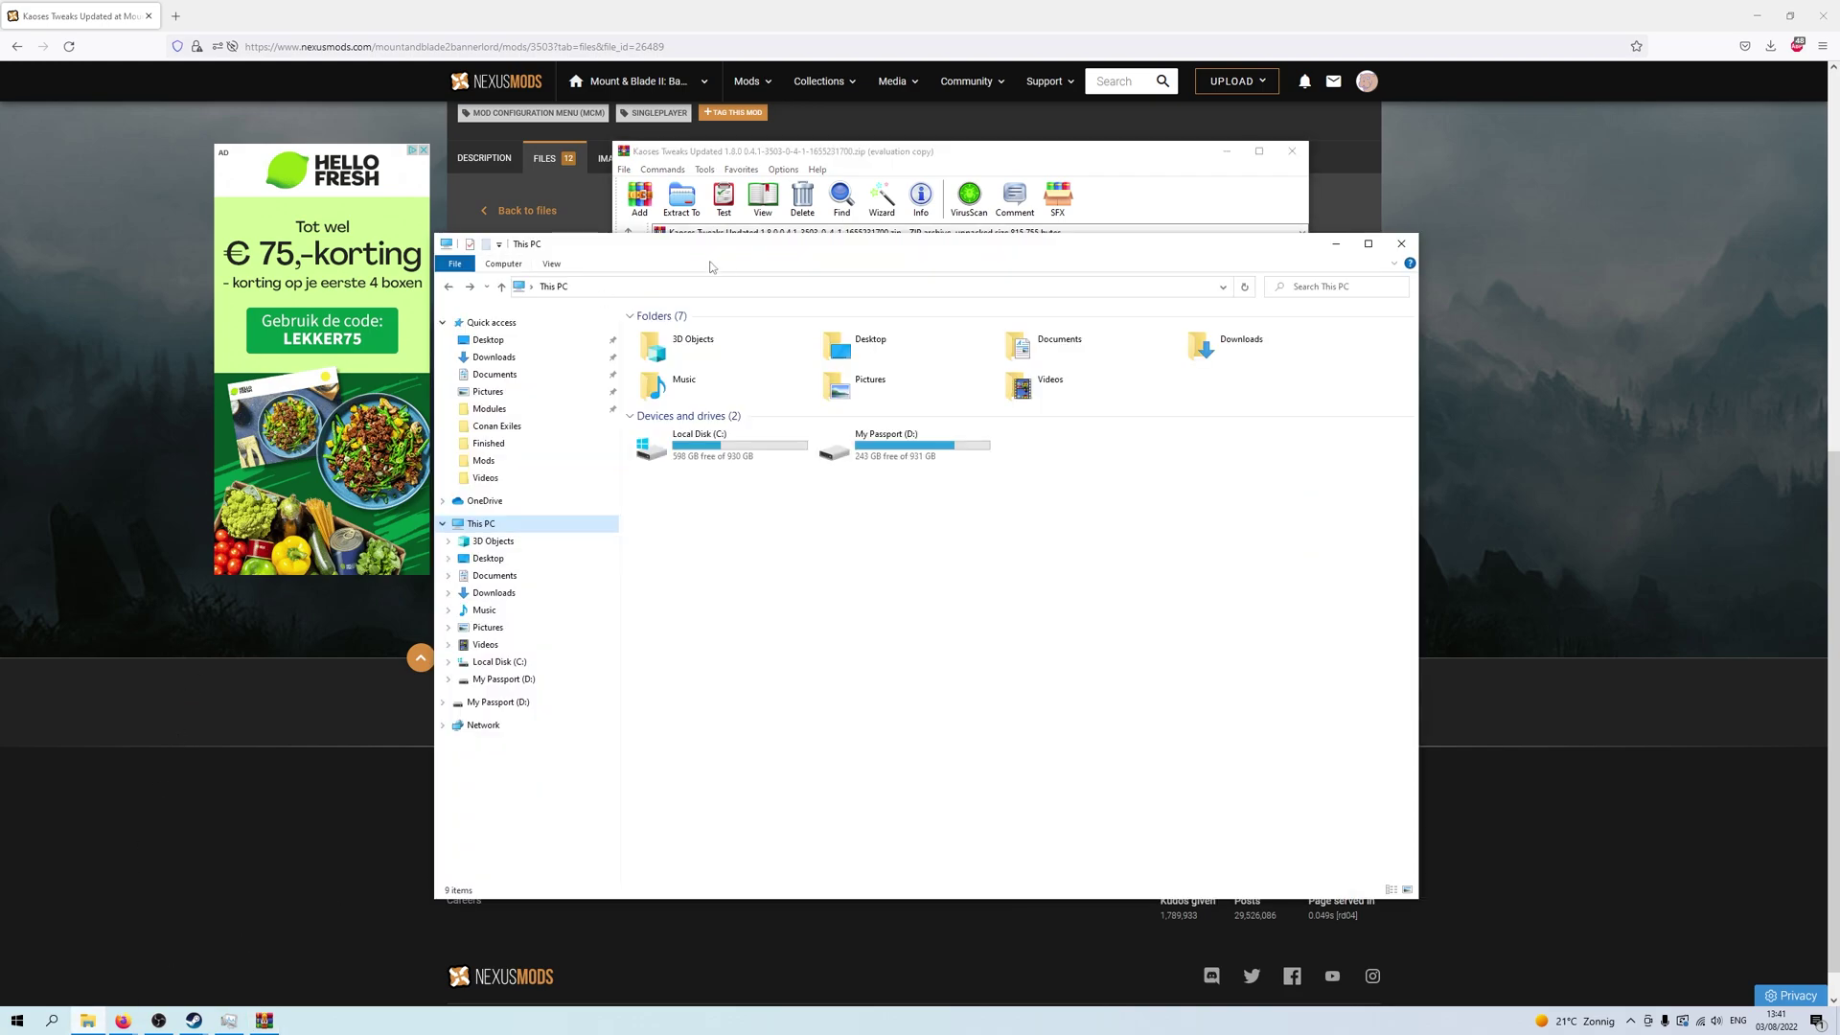
{"action": "left_click_drag", "start_coordinate": [833, 250], "coordinate": [812, 241]}
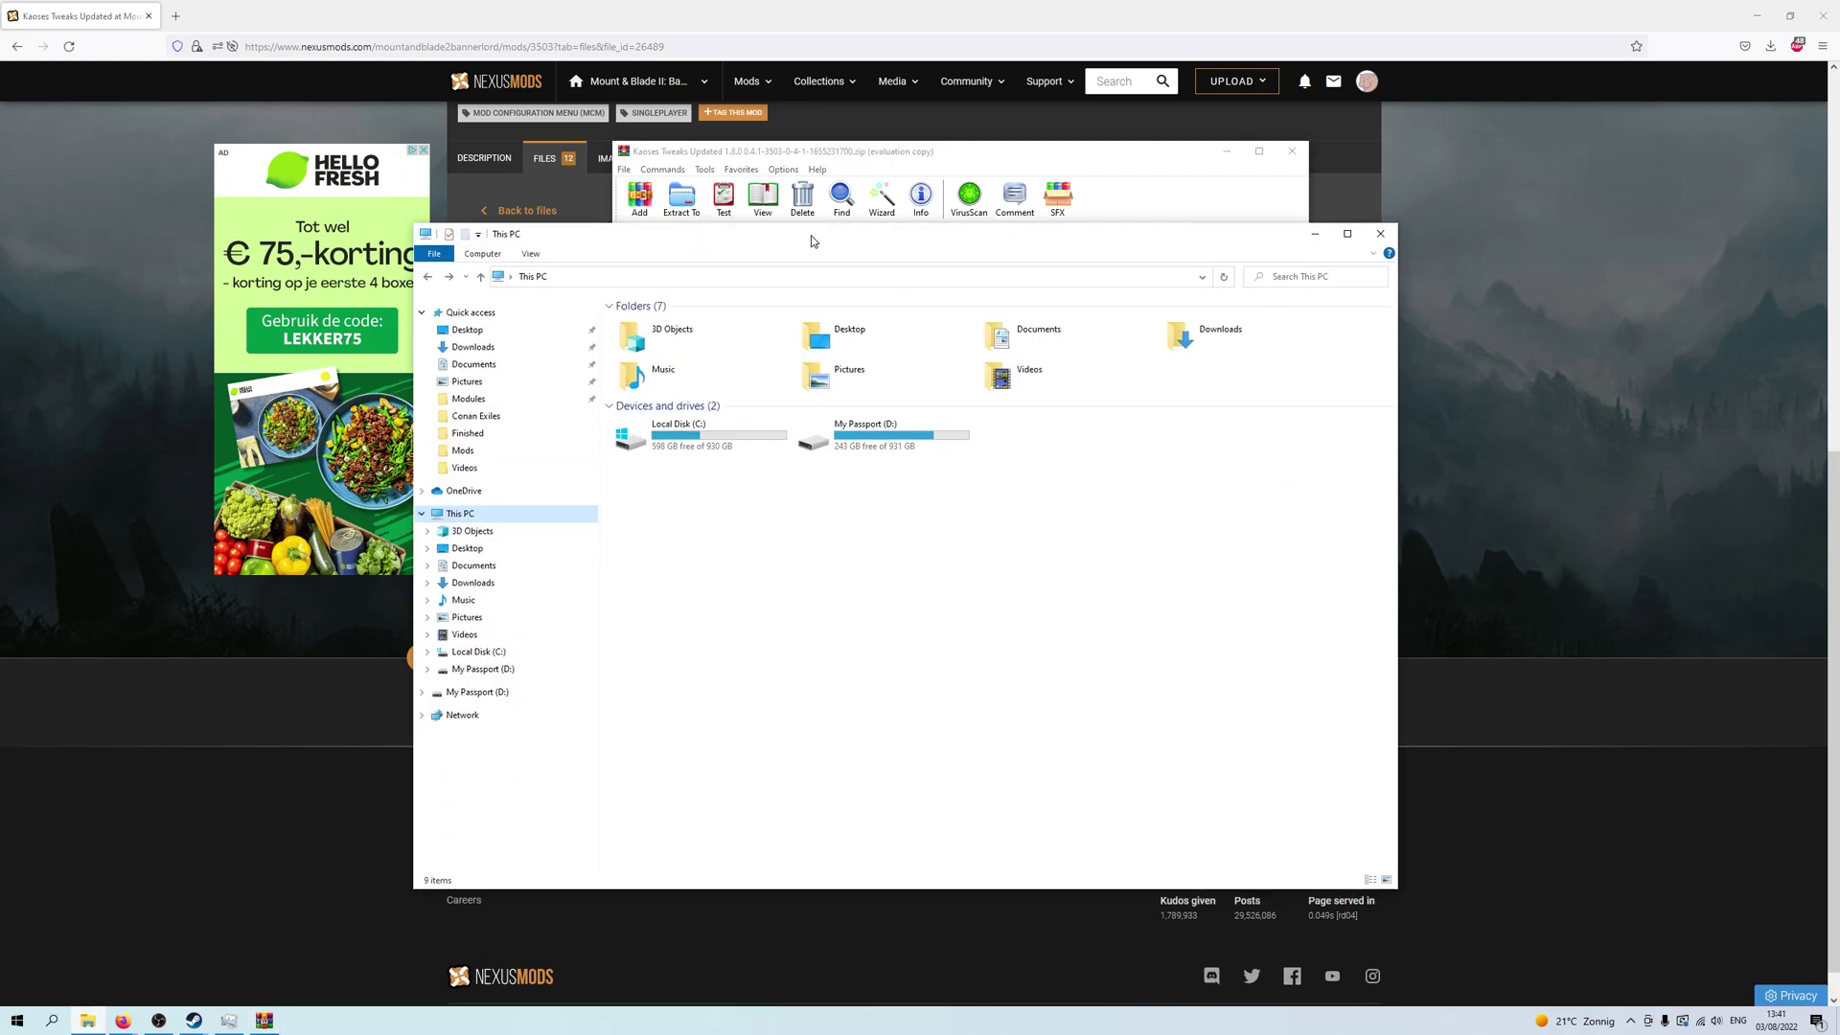
{"action": "double_click", "coordinate": [695, 444]}
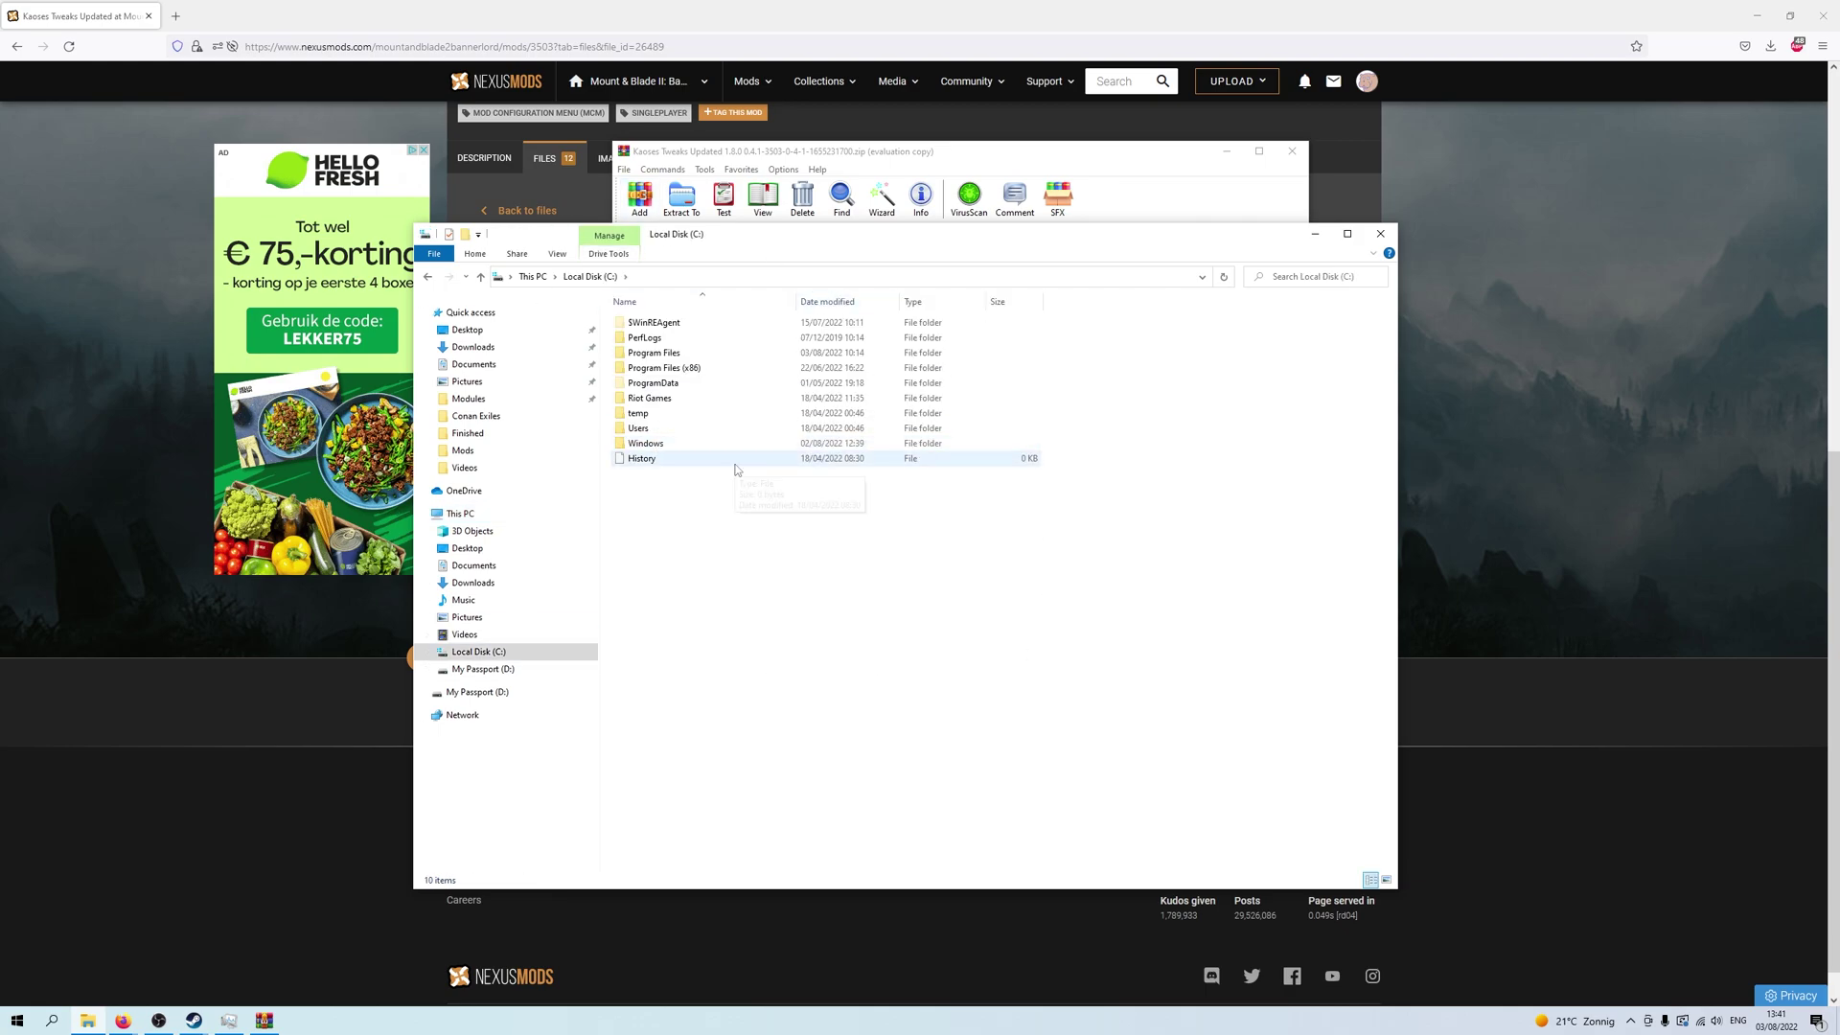
{"action": "double_click", "coordinate": [721, 372]}
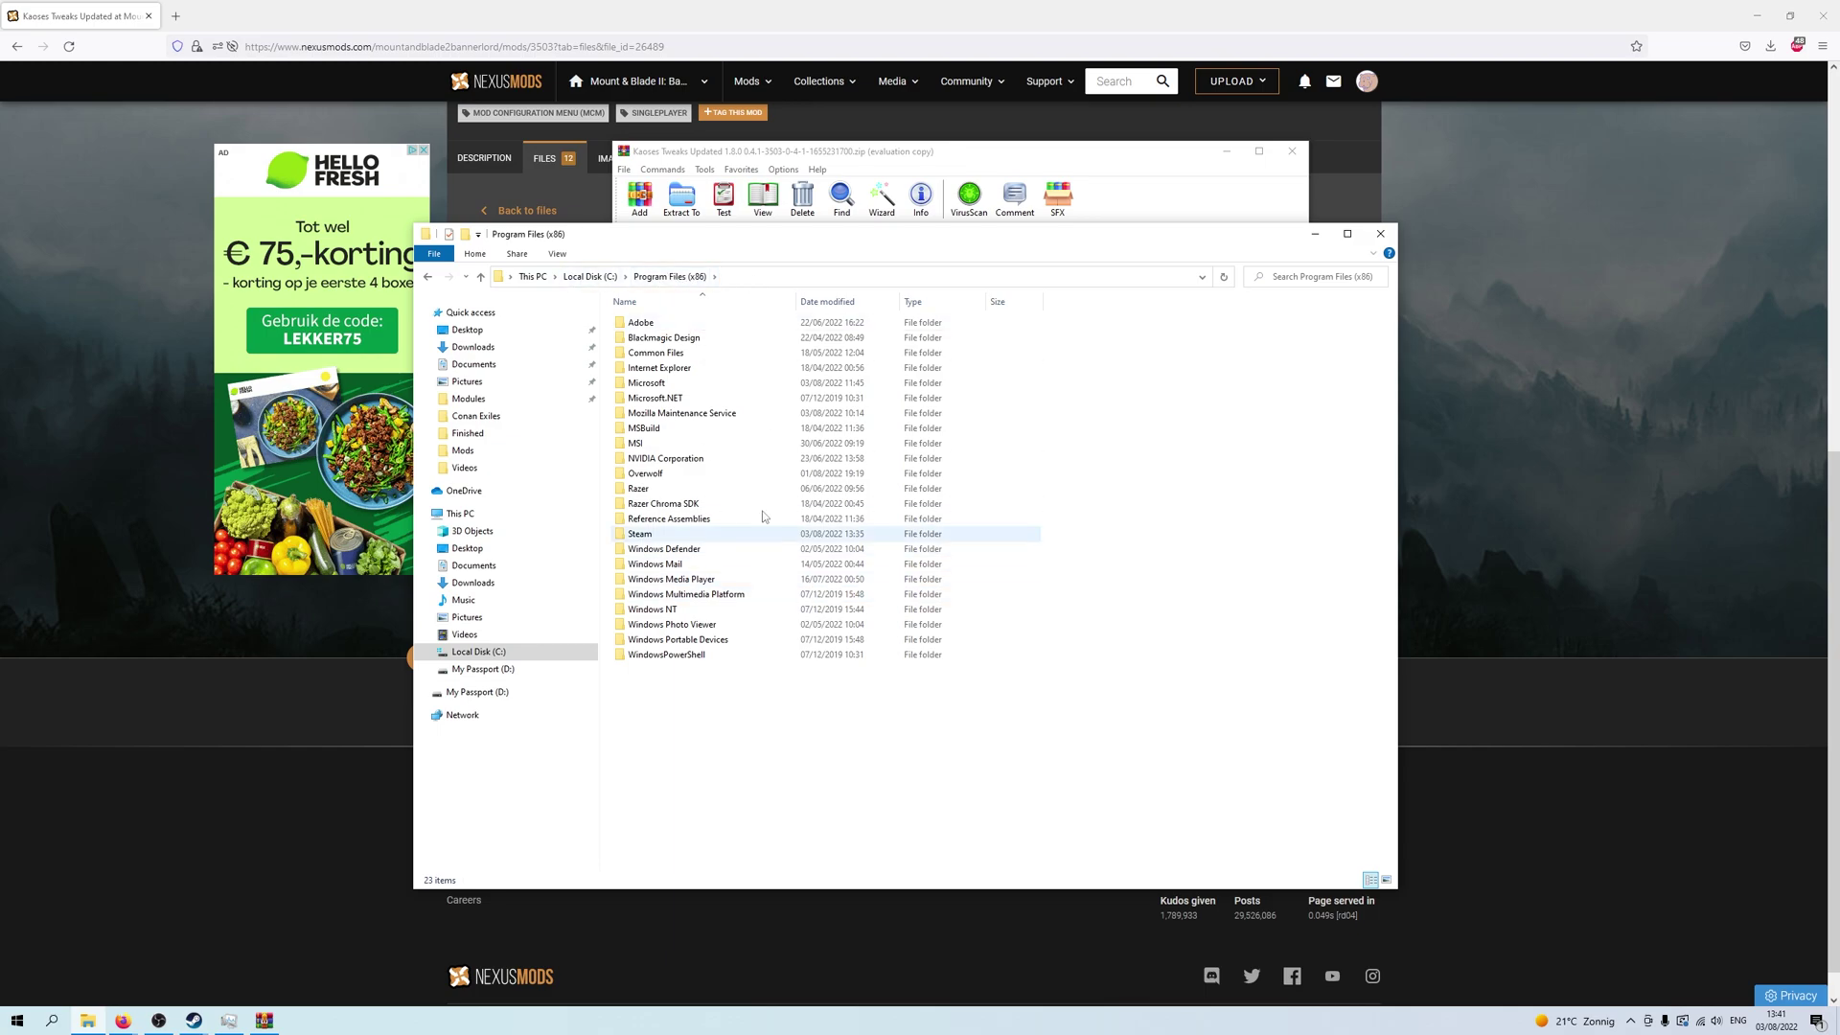
{"action": "left_click", "coordinate": [713, 539]}
{"action": "double_click", "coordinate": [713, 539]}
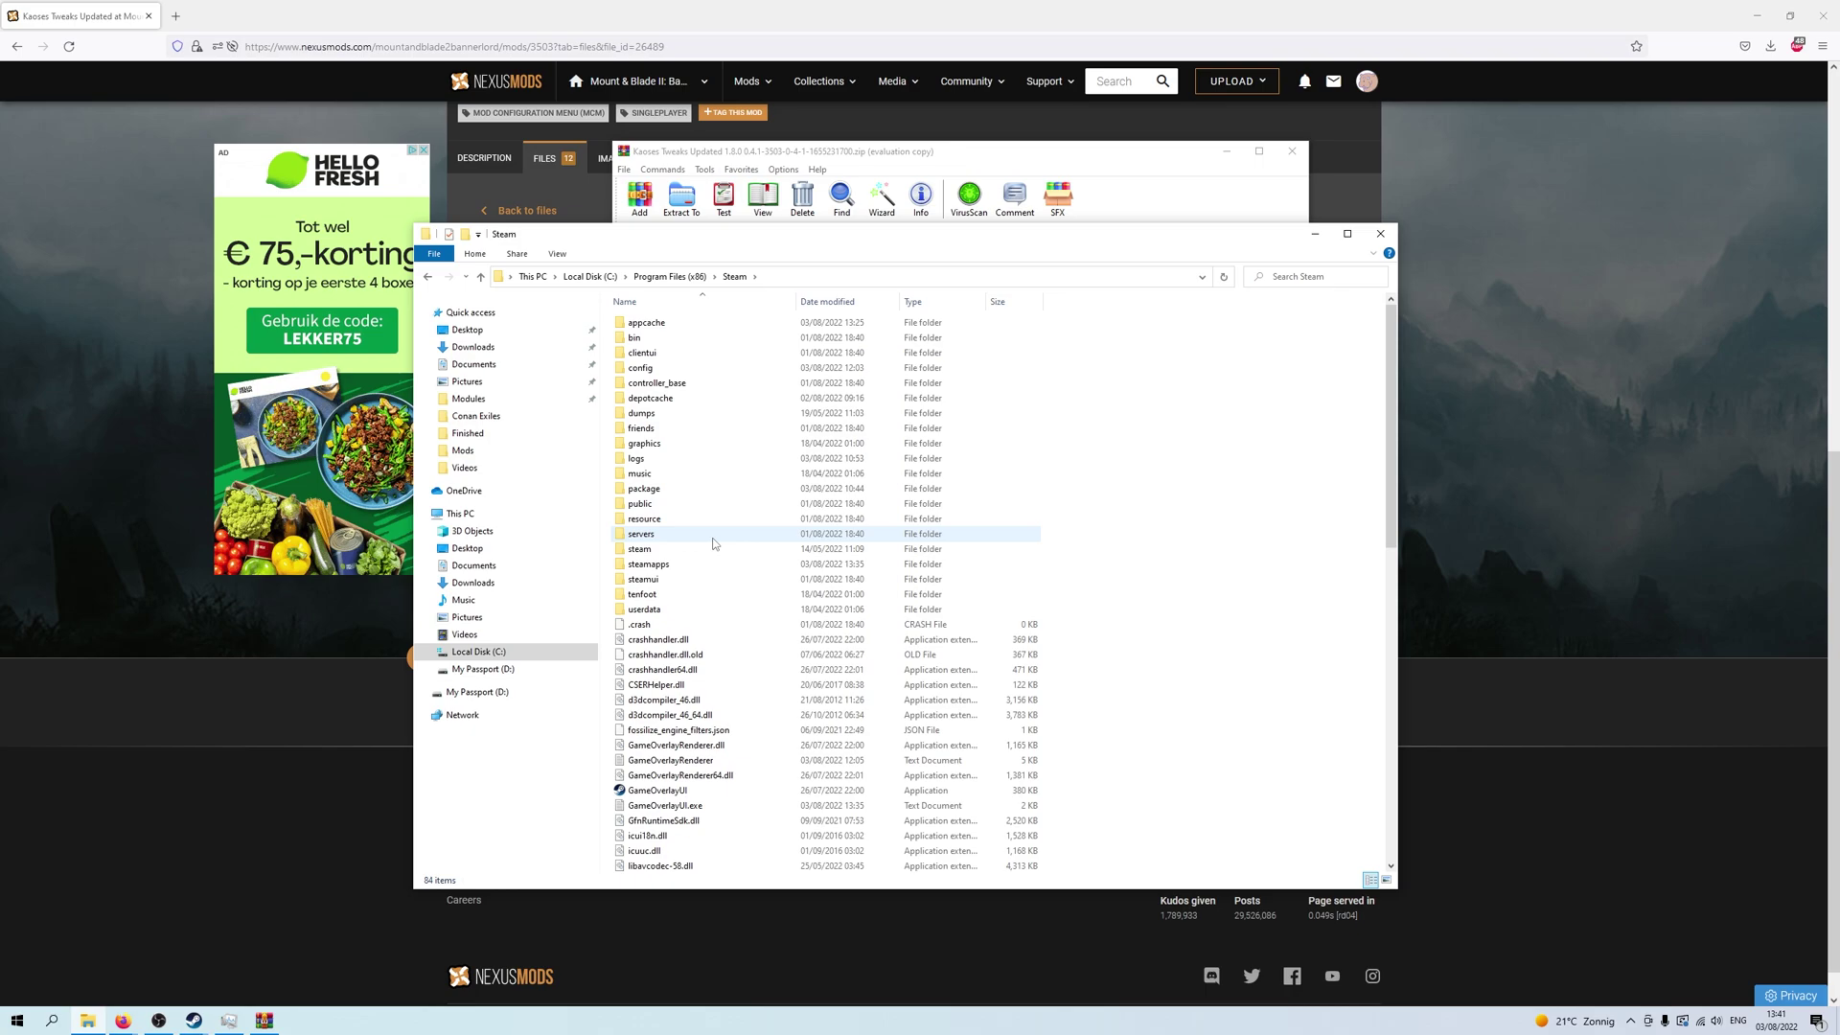
- Continue through steamapps\common to the Mount & Blade II Bannerlord folder and check its Modules folder
{"action": "double_click", "coordinate": [710, 567]}
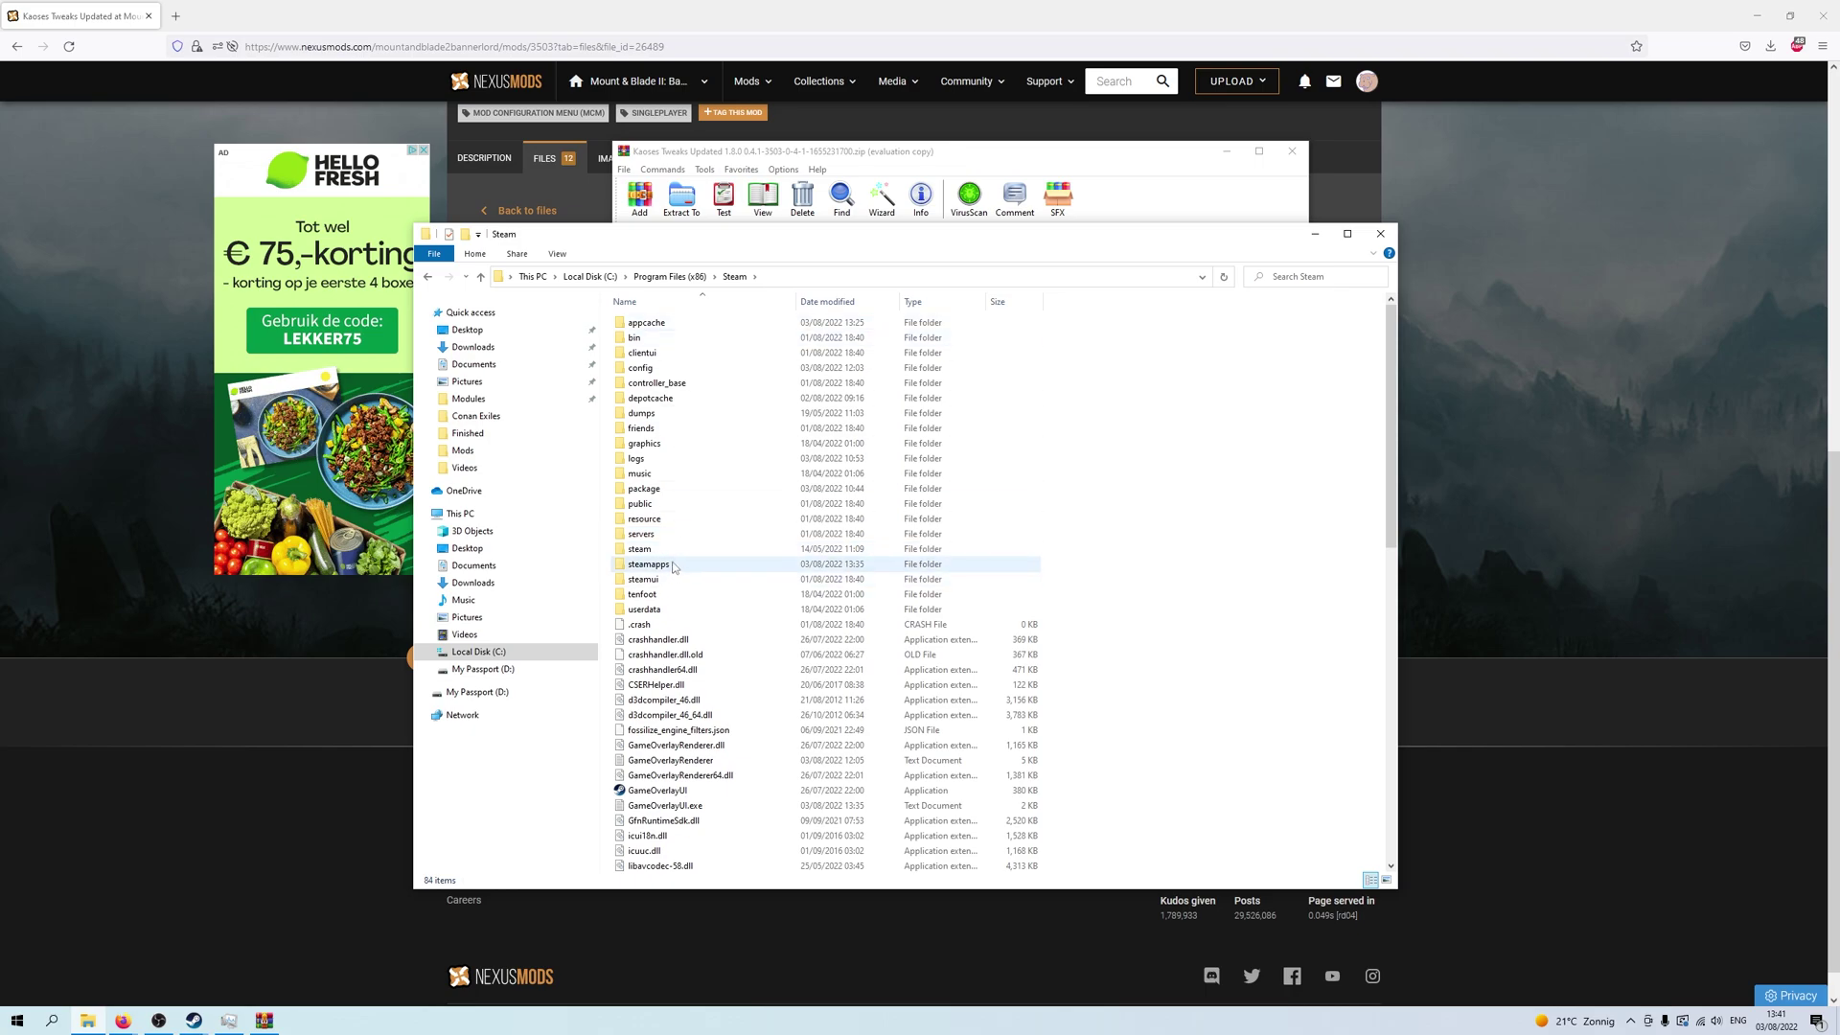
{"action": "double_click", "coordinate": [728, 323]}
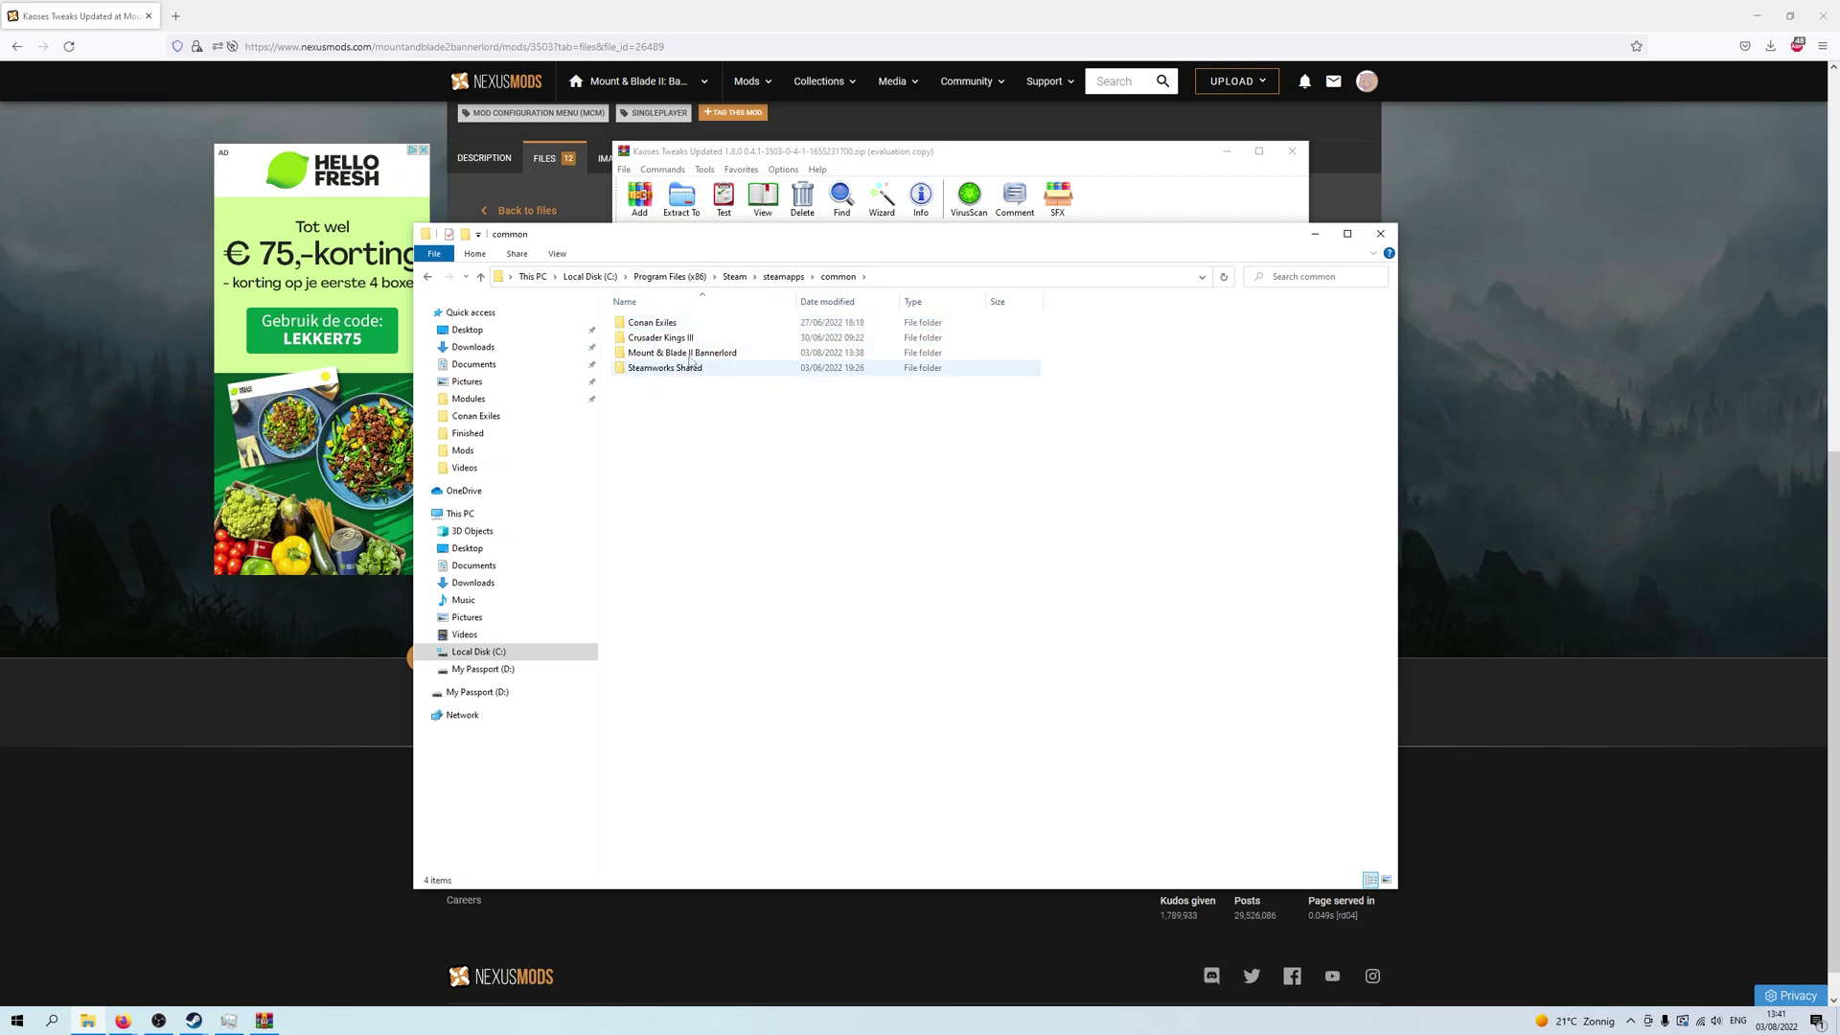
{"action": "double_click", "coordinate": [728, 355]}
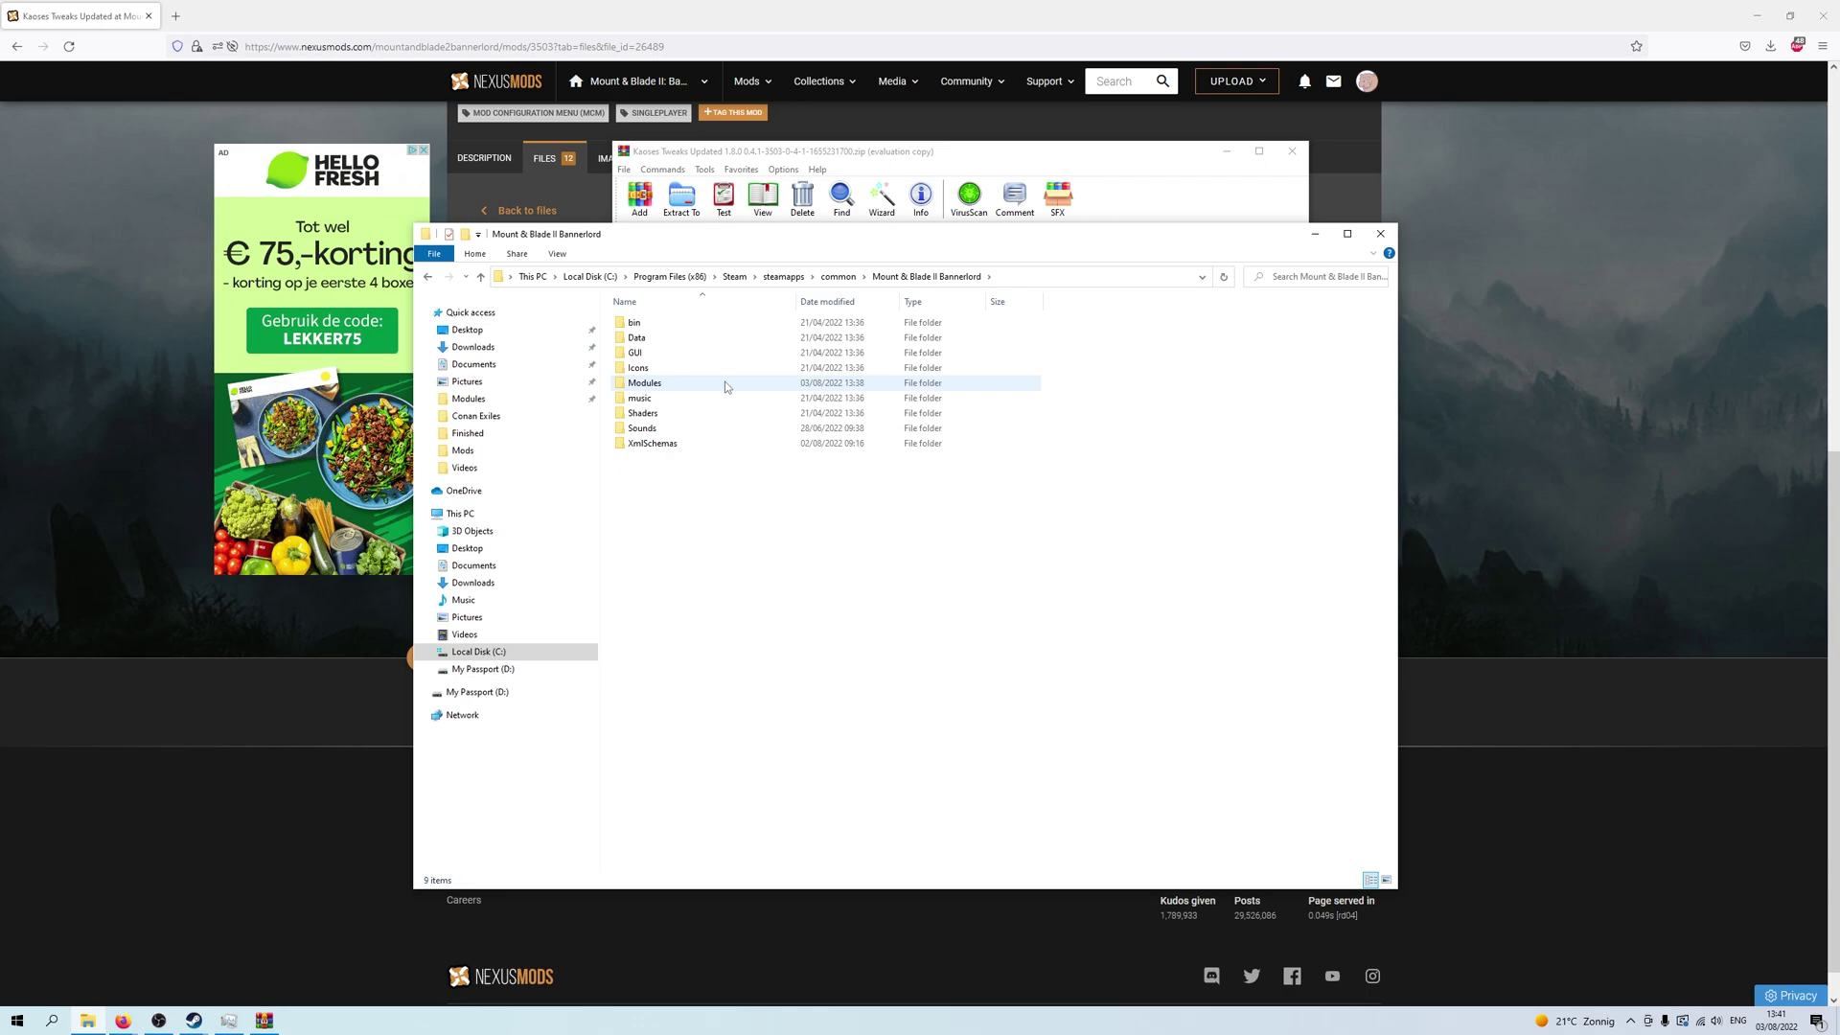
{"action": "double_click", "coordinate": [726, 385]}
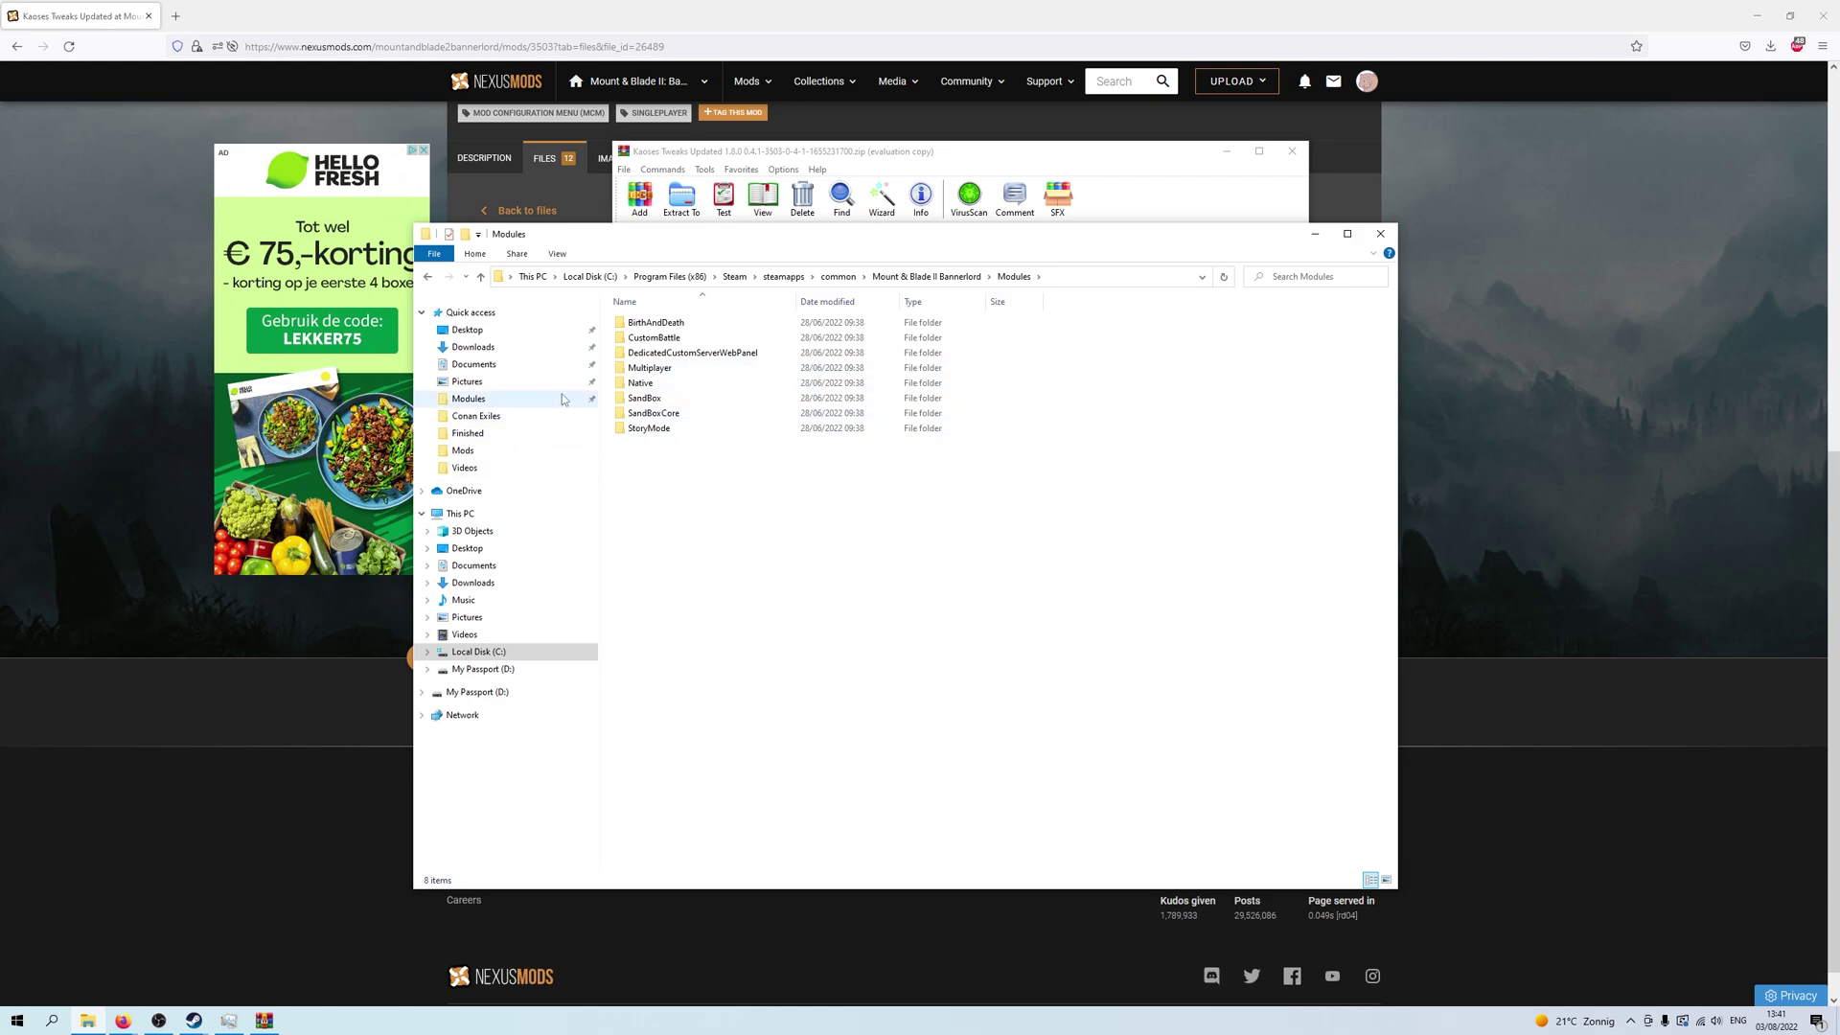
{"action": "left_click", "coordinate": [927, 276]}
{"action": "right_click", "coordinate": [701, 384]}
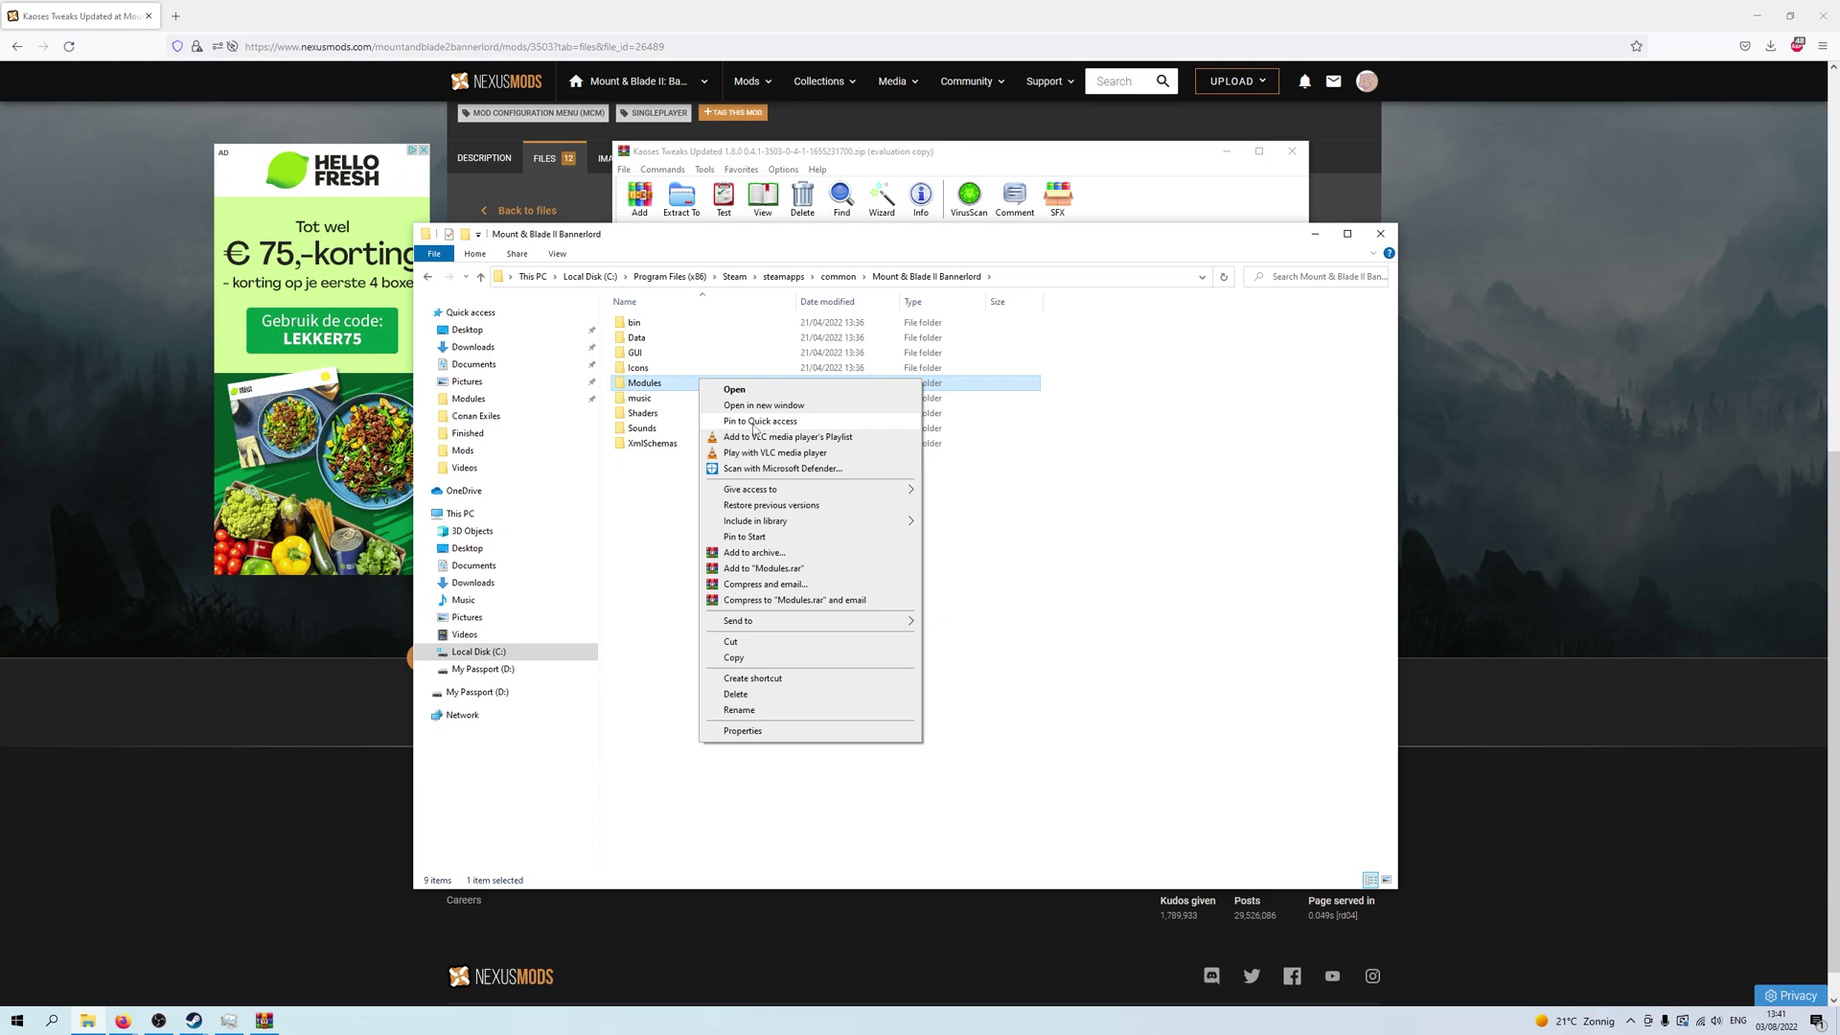
{"action": "left_click", "coordinate": [1176, 627]}
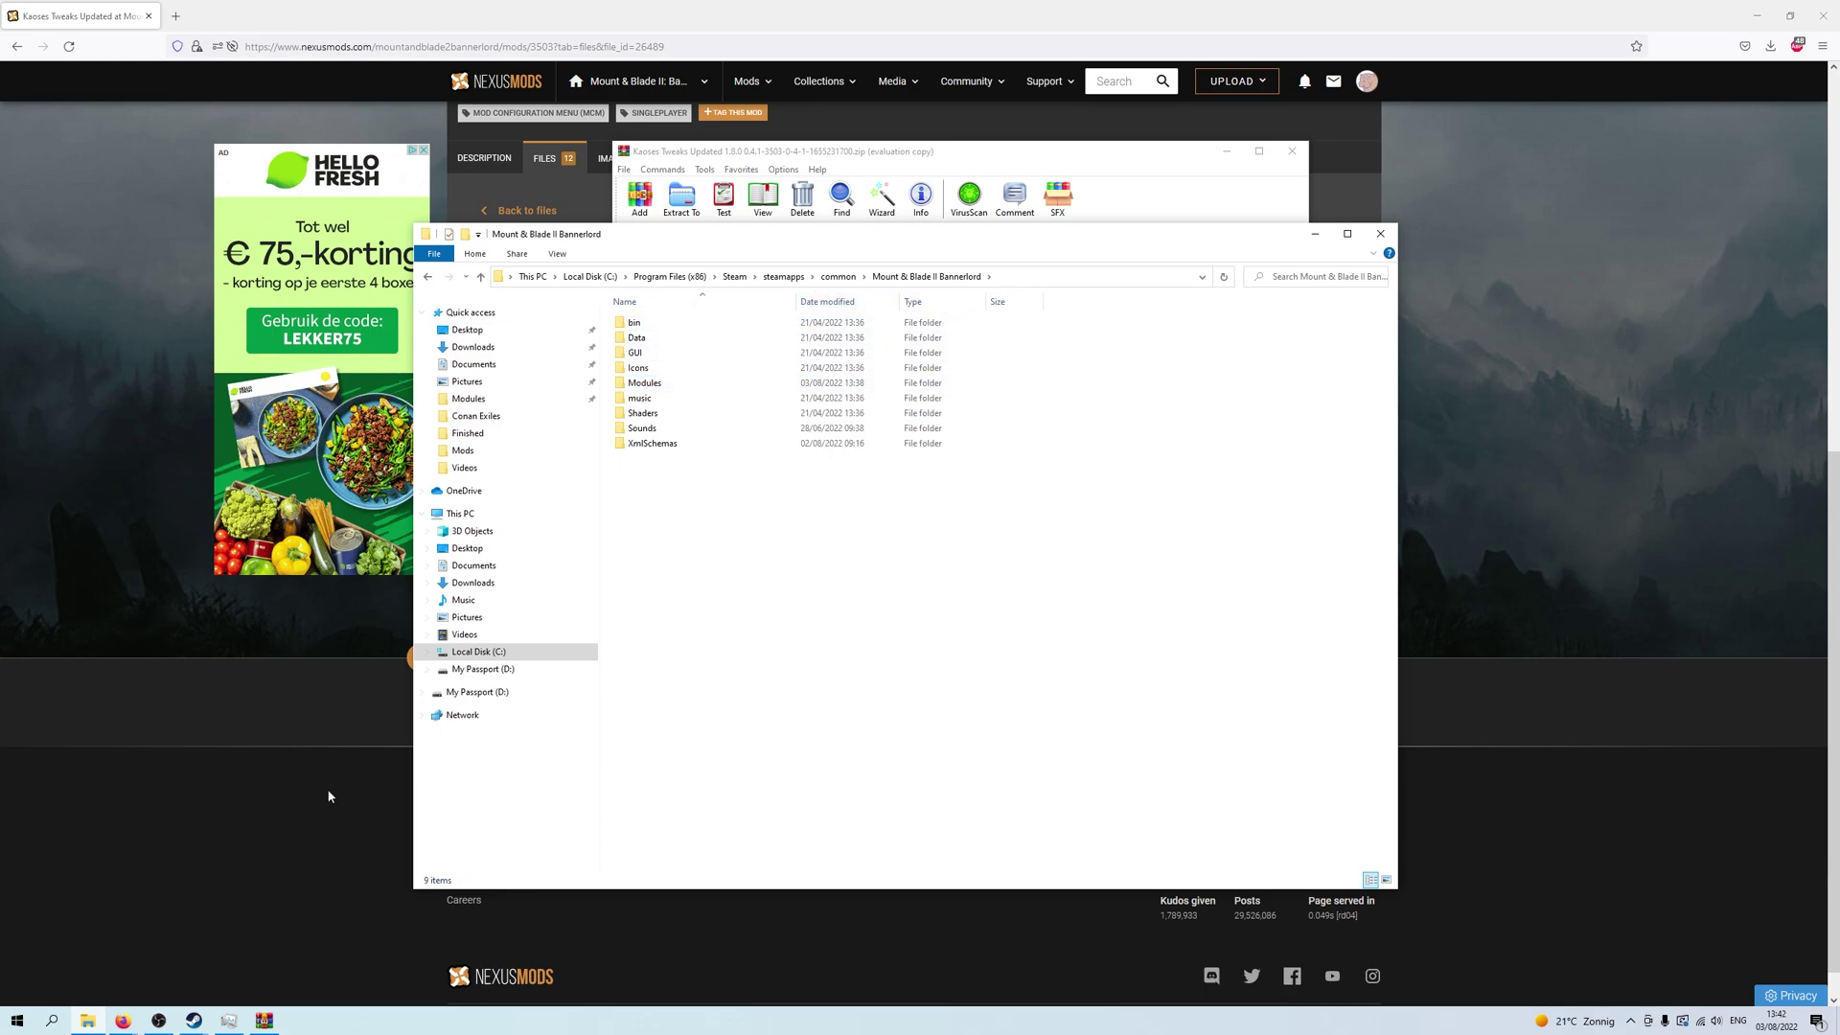
- Open Bannerlord's install folder through its Steam Properties, Local Files, Browse
{"action": "left_click", "coordinate": [193, 1021]}
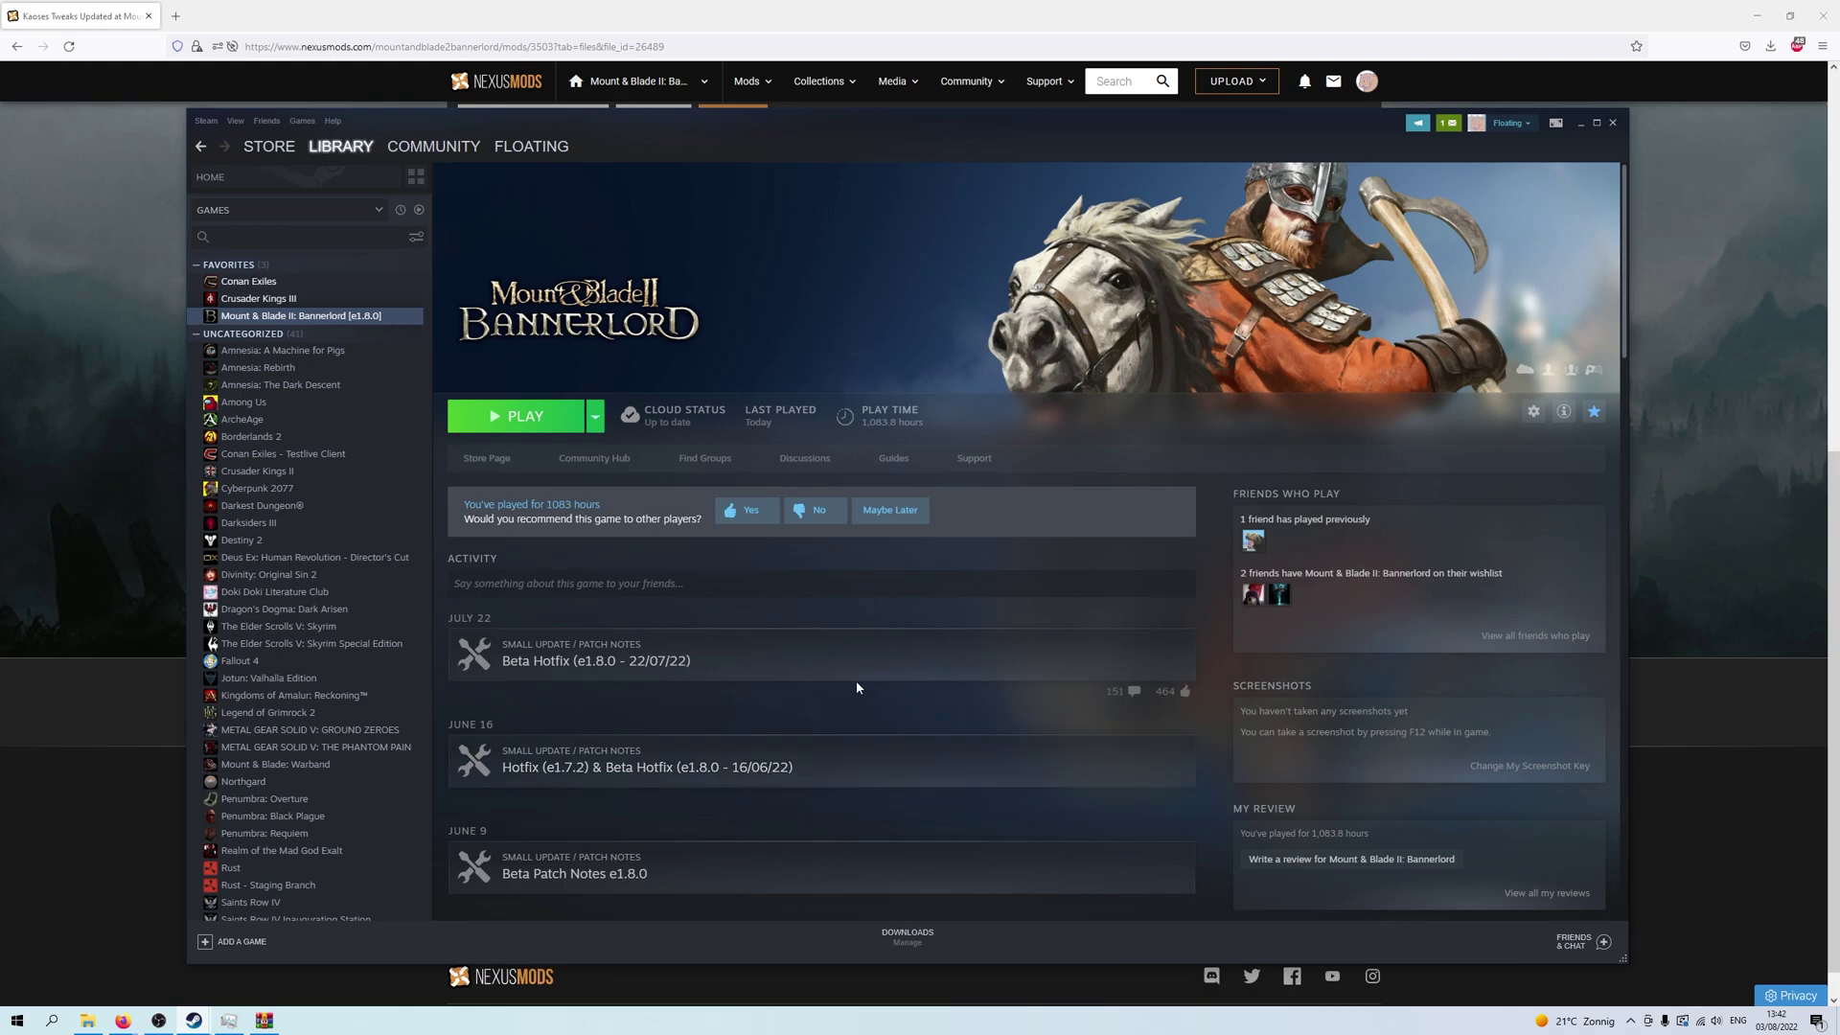
{"action": "right_click", "coordinate": [328, 319]}
{"action": "left_click", "coordinate": [356, 408]}
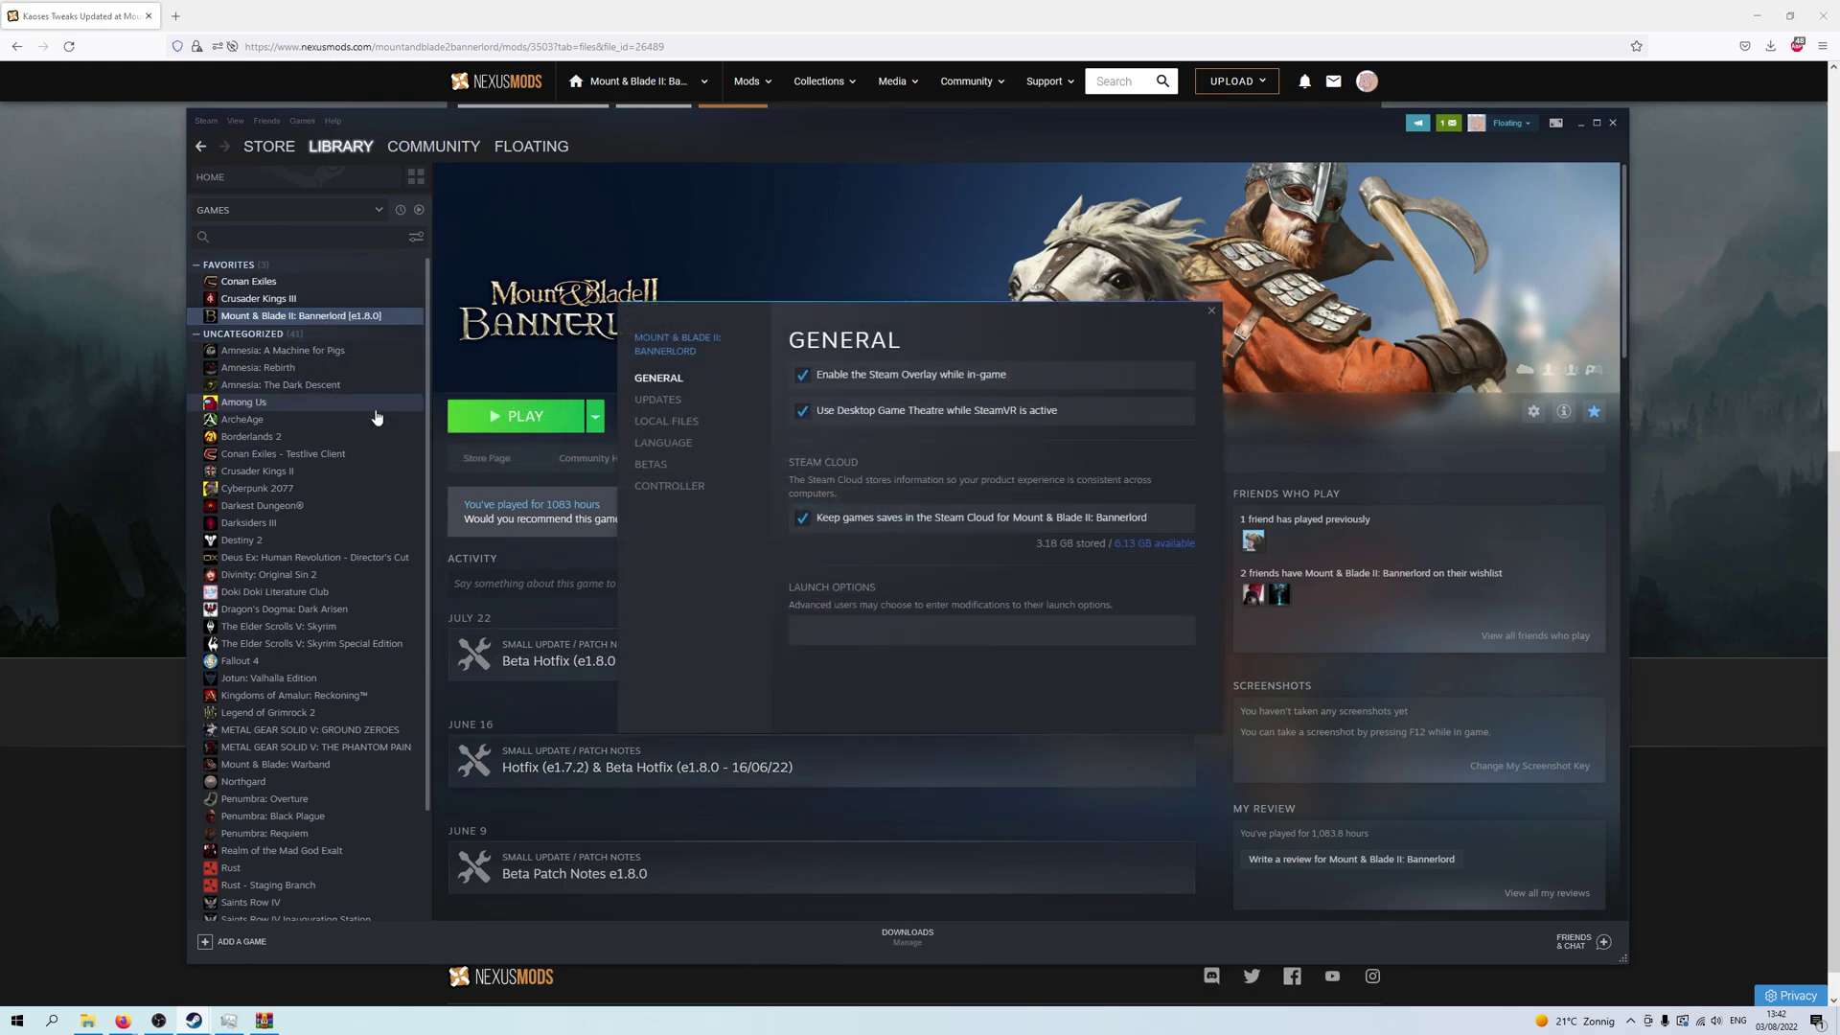
{"action": "left_click", "coordinate": [668, 422]}
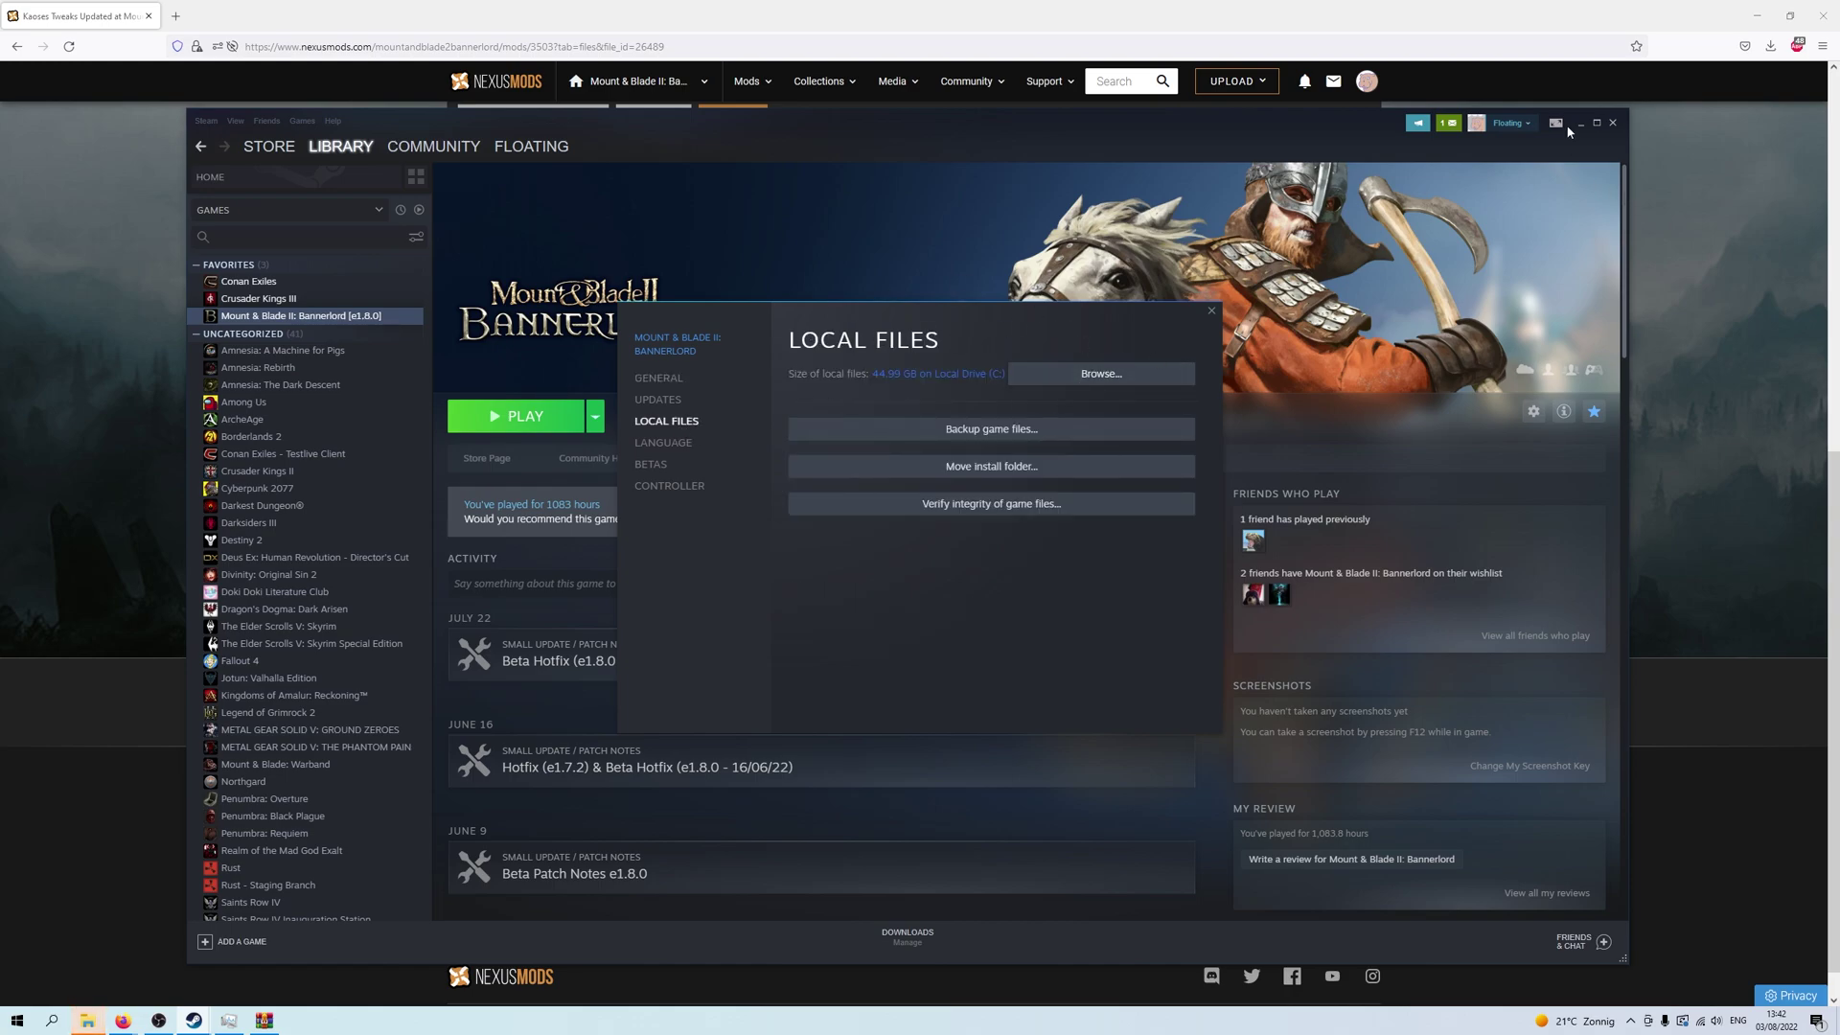
{"action": "left_click", "coordinate": [1112, 371]}
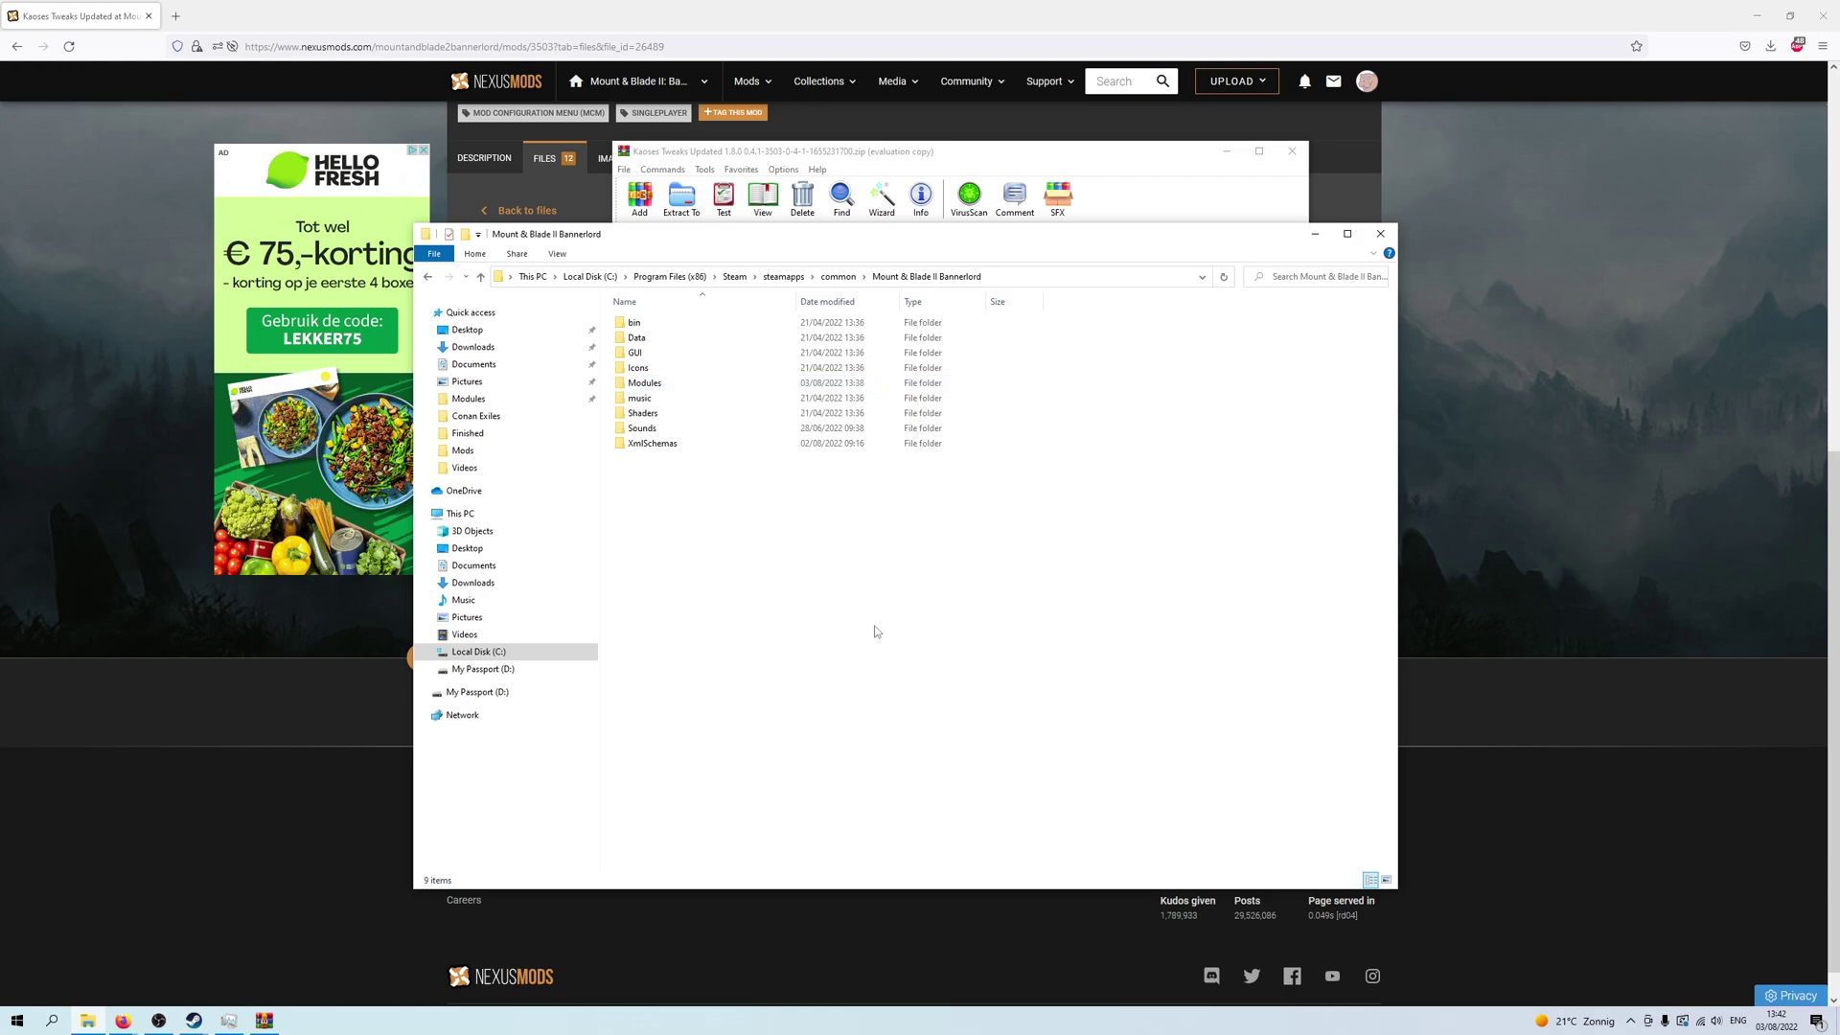
- Open the game's Modules folder and extract the KaosesTweaks folder from the archive into it
{"action": "left_click", "coordinate": [707, 382]}
{"action": "double_click", "coordinate": [707, 382]}
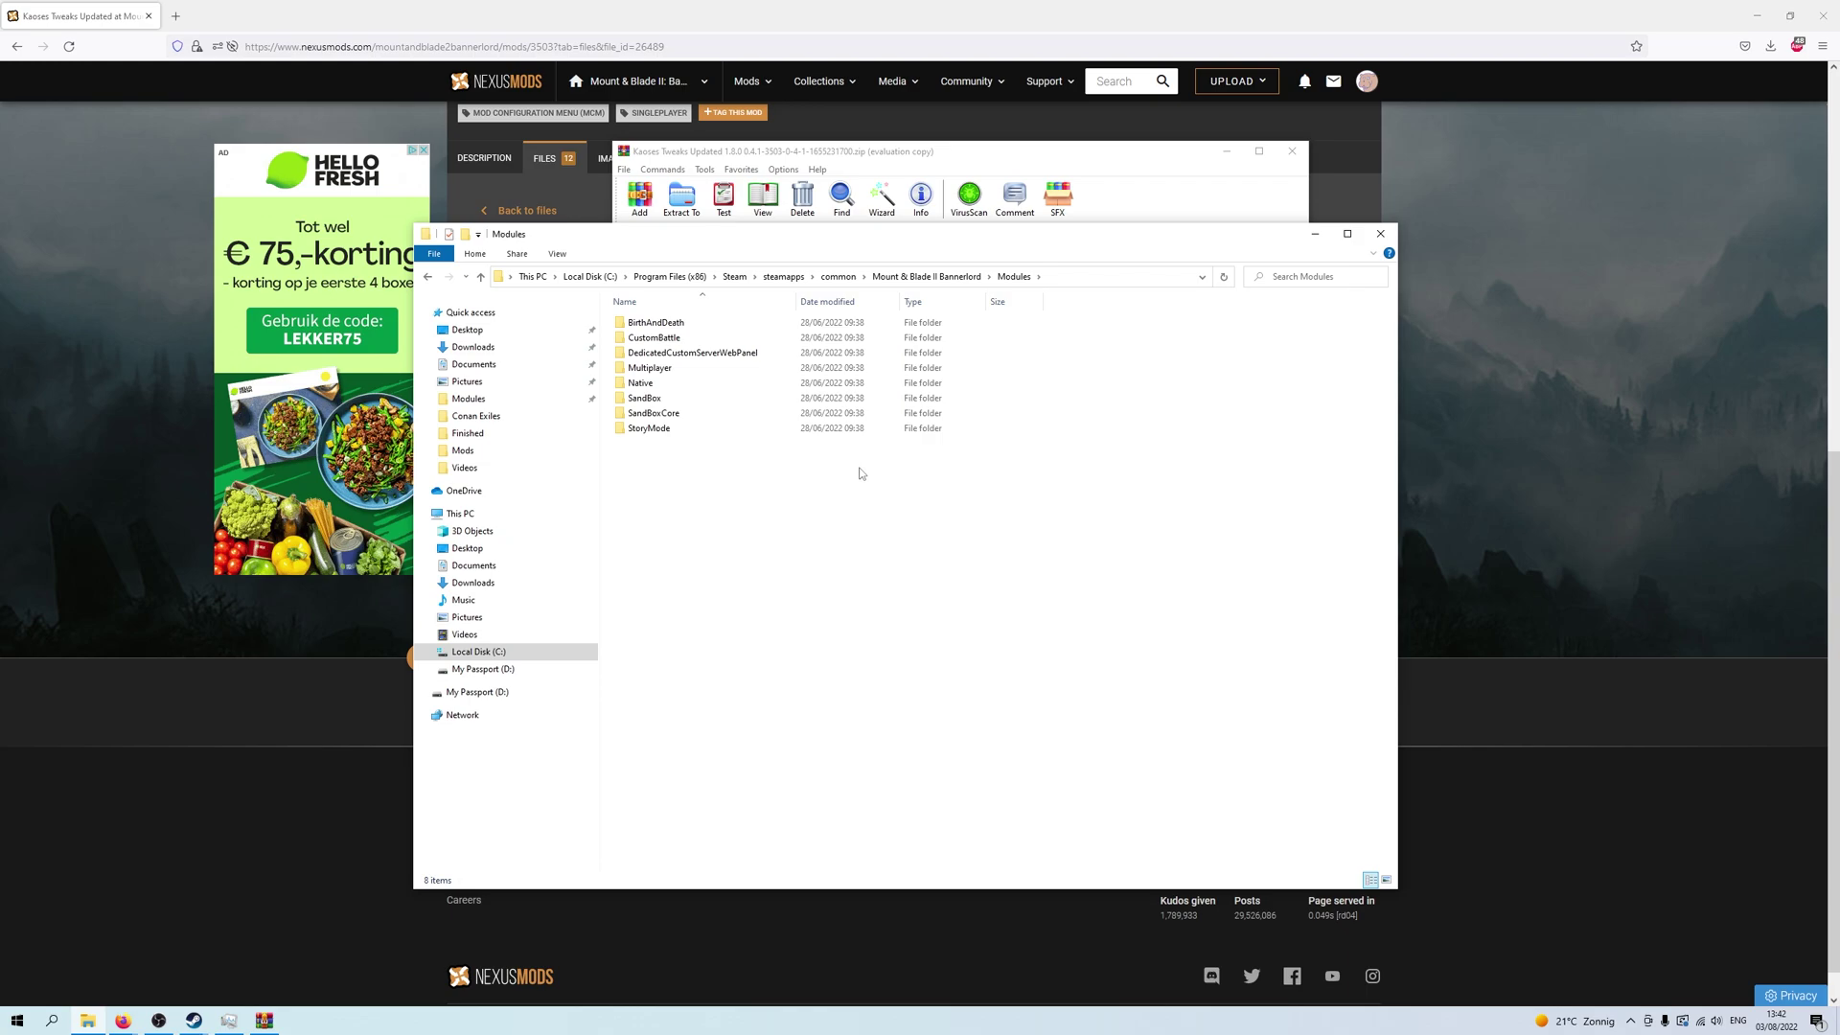
{"action": "left_click", "coordinate": [977, 161]}
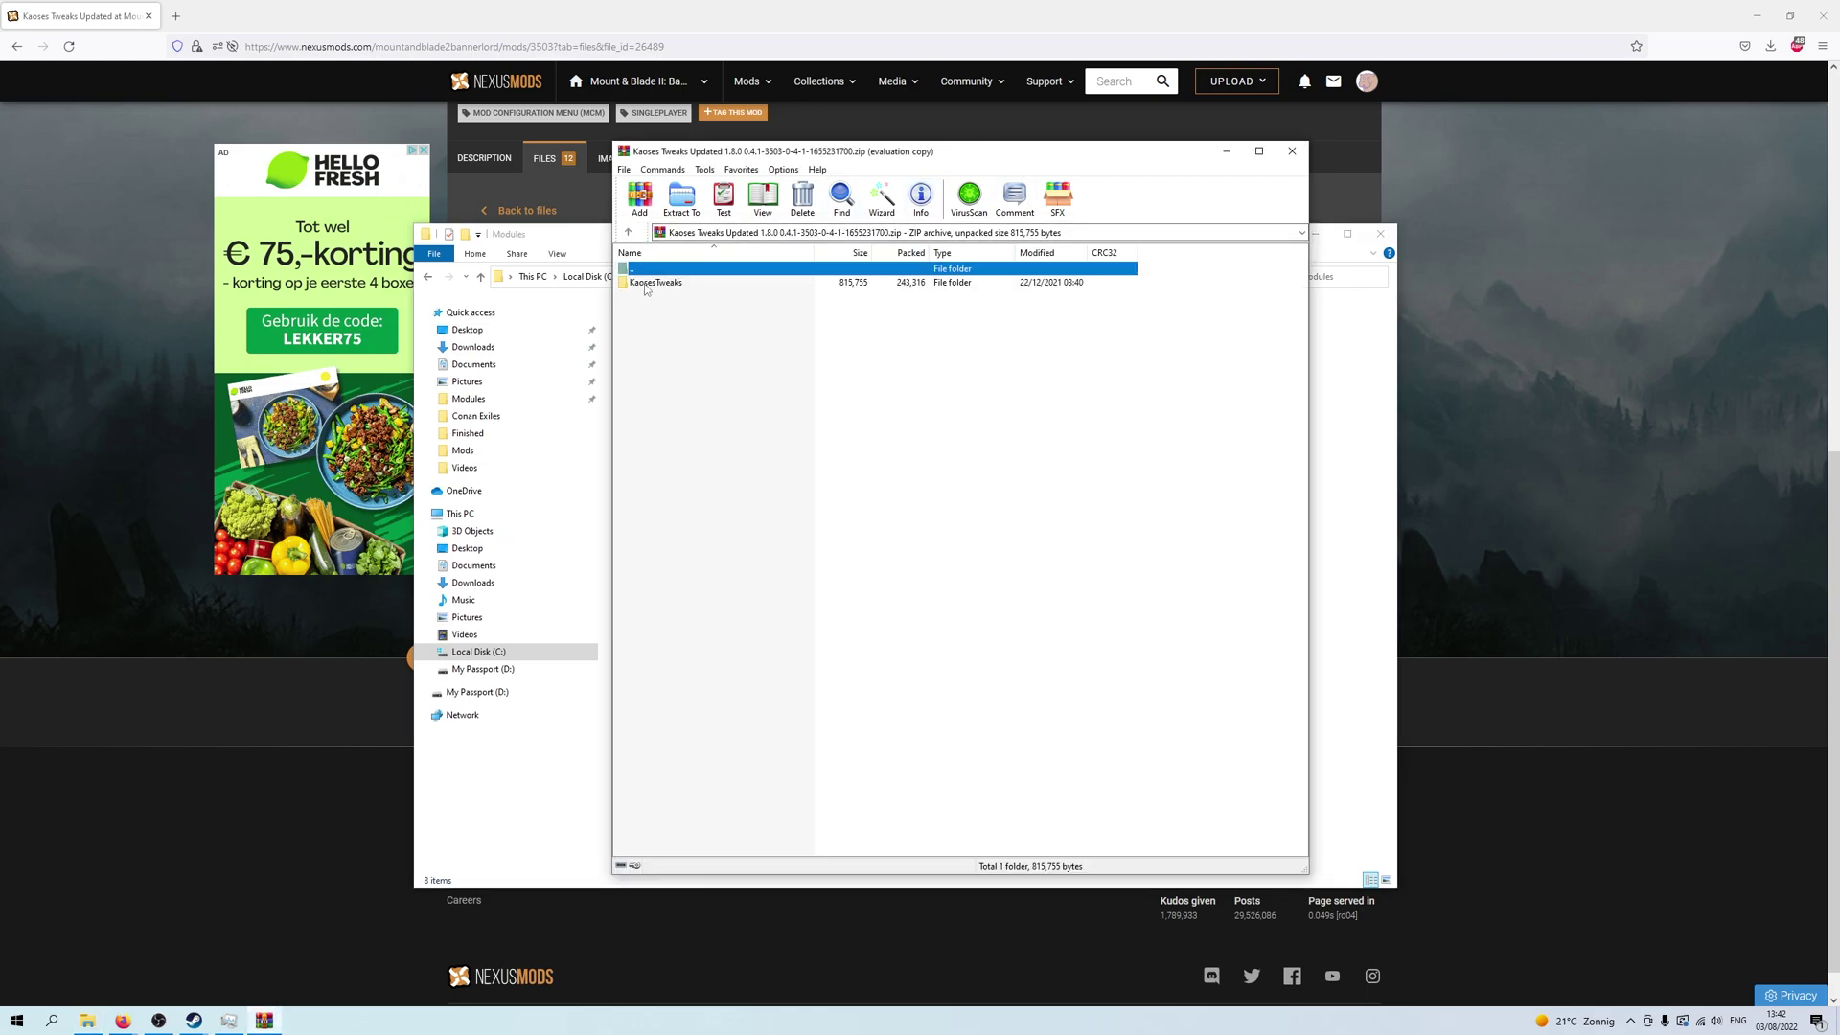
{"action": "left_click_drag", "start_coordinate": [738, 151], "coordinate": [1248, 214]}
{"action": "left_click", "coordinate": [1167, 348]}
{"action": "left_click_drag", "start_coordinate": [1166, 348], "coordinate": [895, 608]}
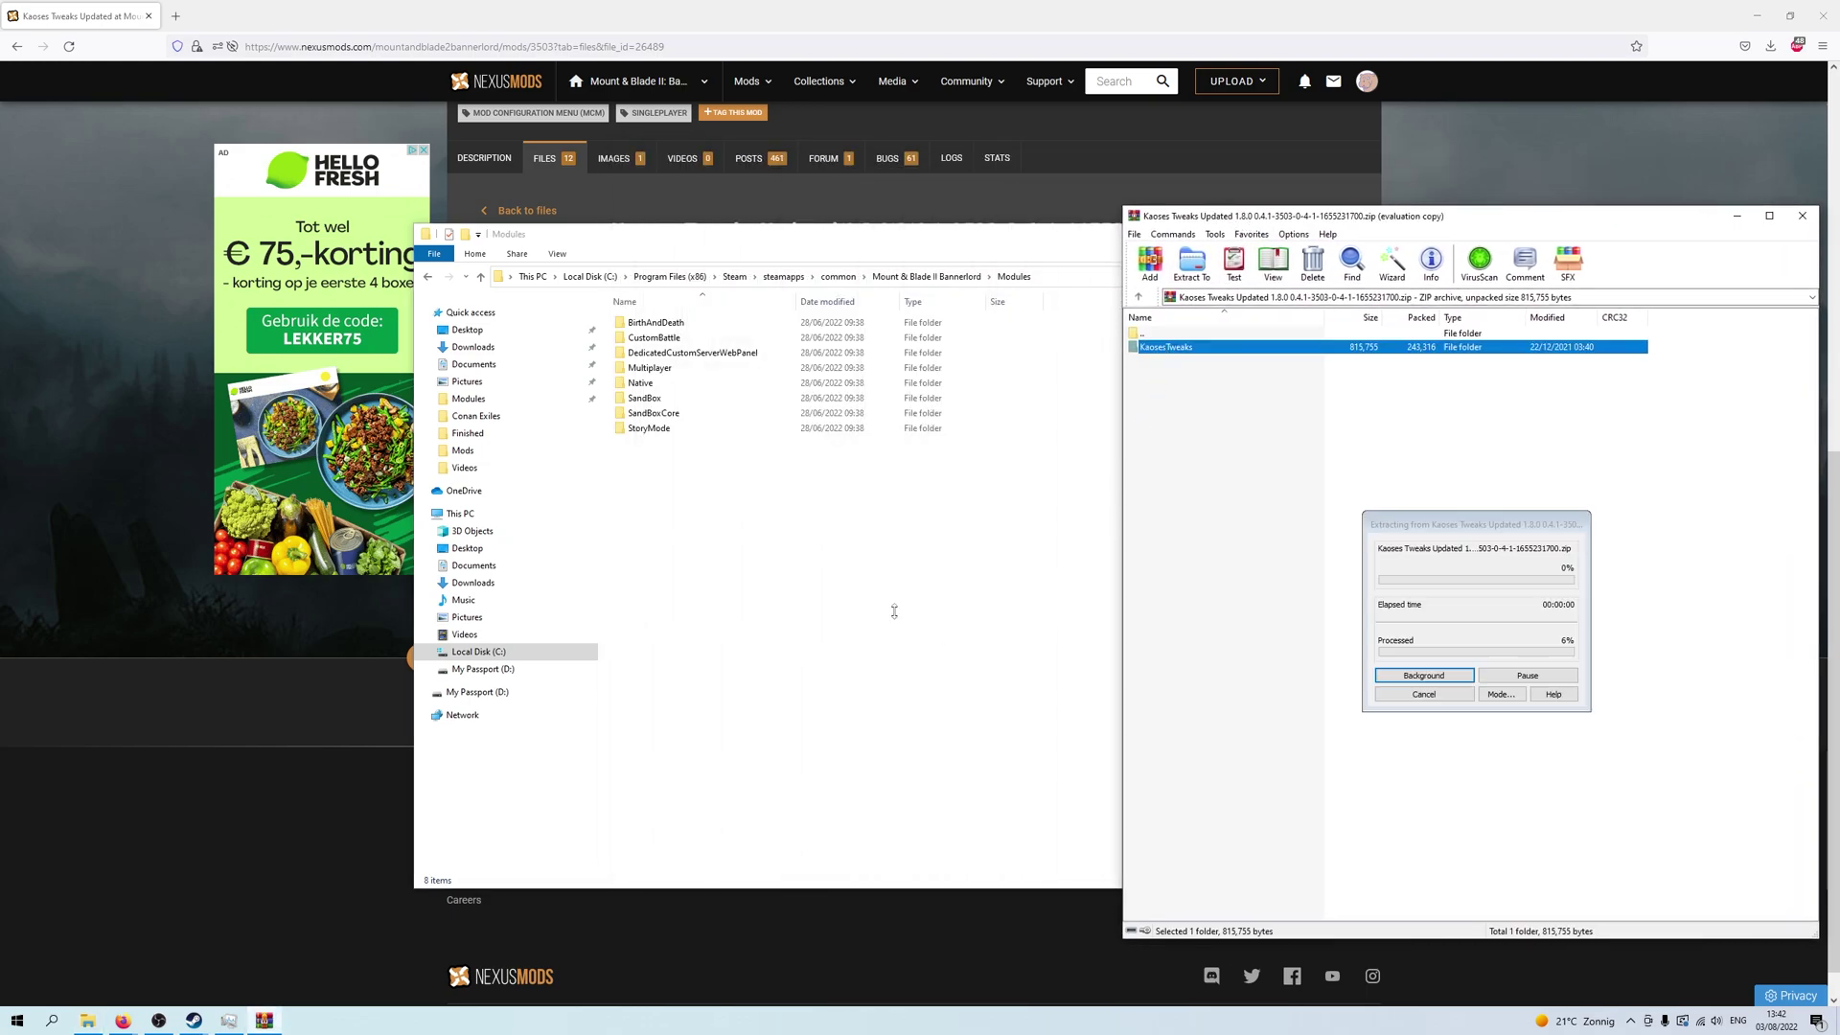
- Rearrange the windows, search Windows for 'zip', then close the WinRAR archive window
{"action": "left_click_drag", "start_coordinate": [1158, 243], "coordinate": [1069, 221]}
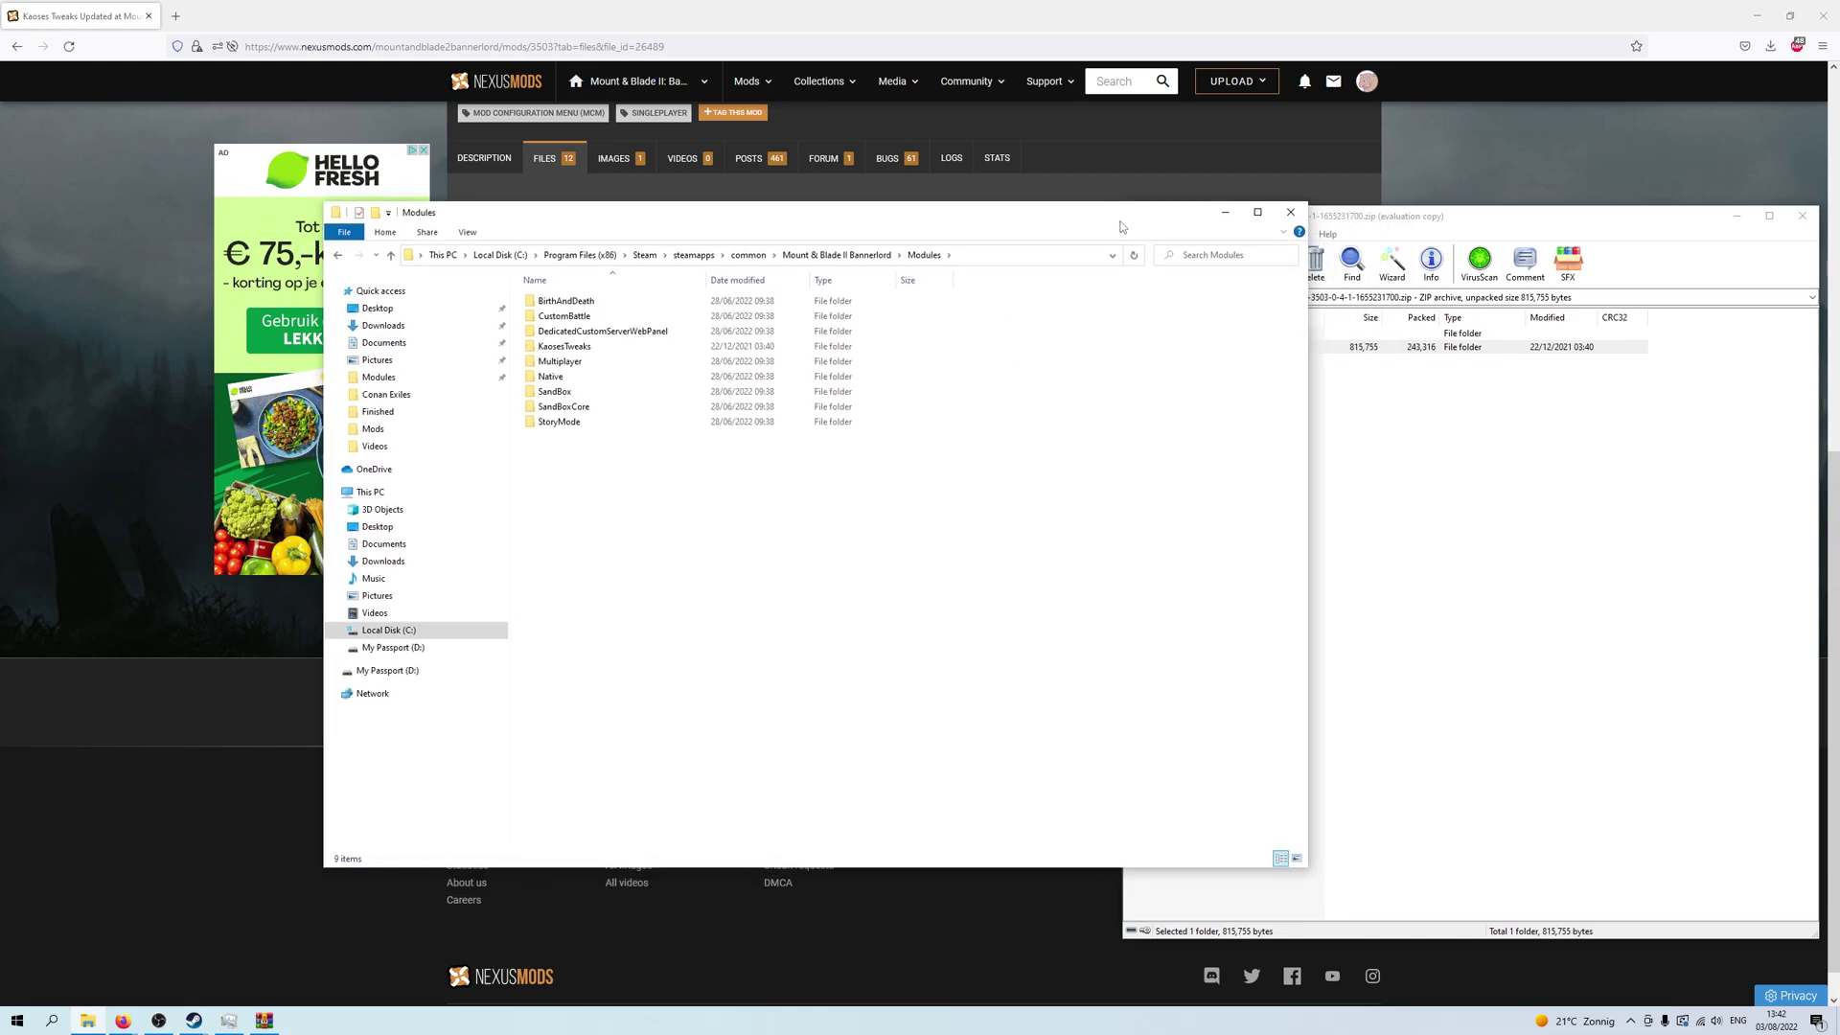
{"action": "left_click", "coordinate": [1582, 610]}
{"action": "left_click_drag", "start_coordinate": [1336, 226], "coordinate": [1003, 213]}
{"action": "left_click", "coordinate": [803, 205]}
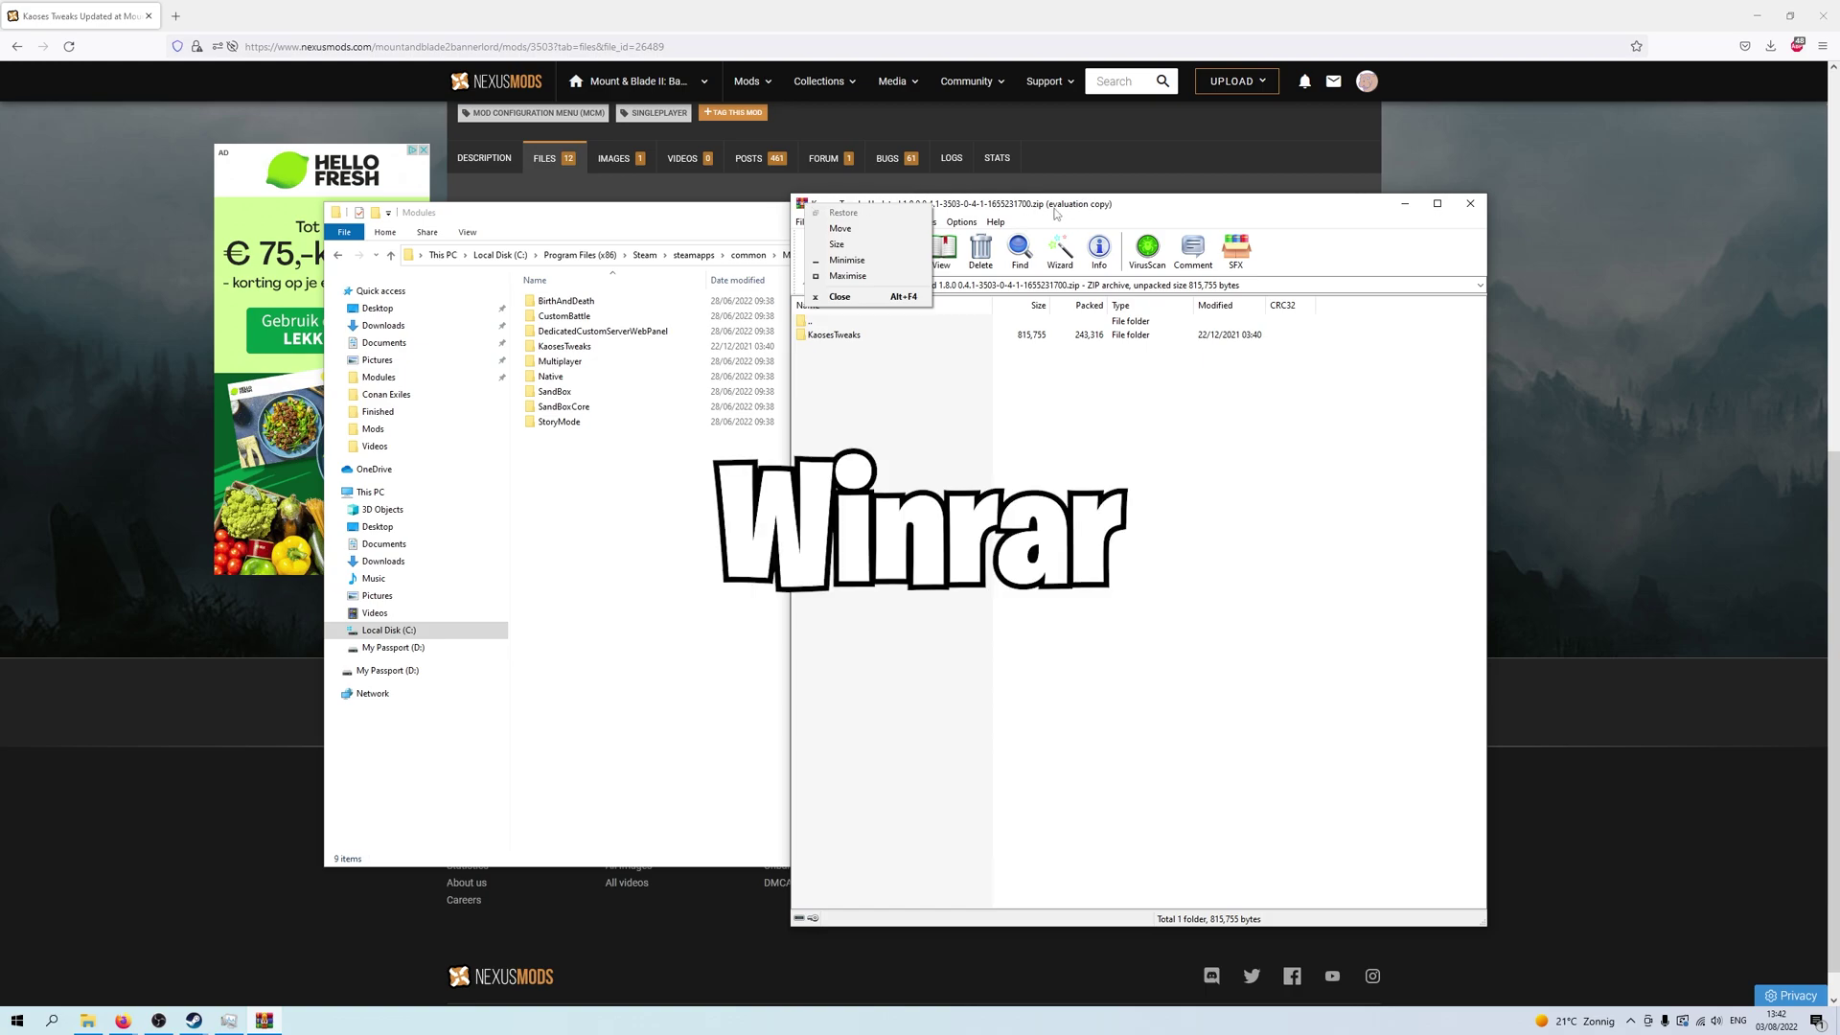
{"action": "key", "text": "super"}
{"action": "type", "text": "zip"}
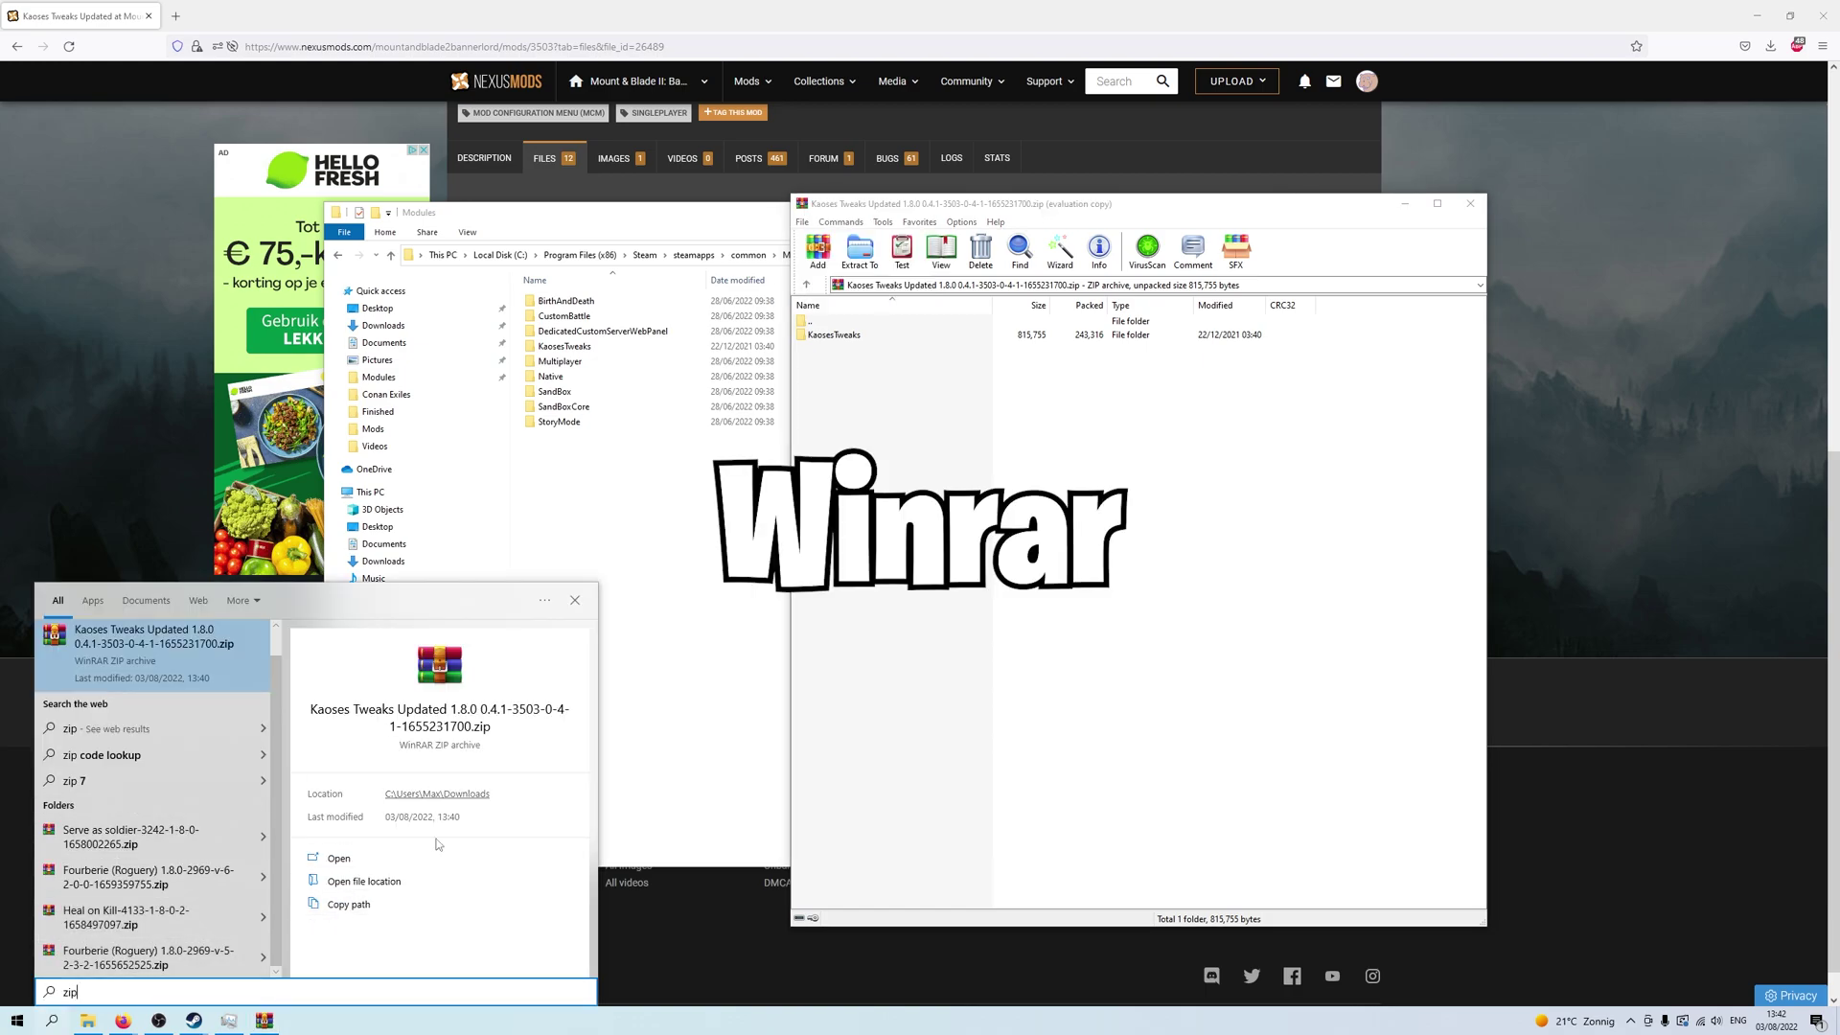
{"action": "left_click", "coordinate": [978, 794]}
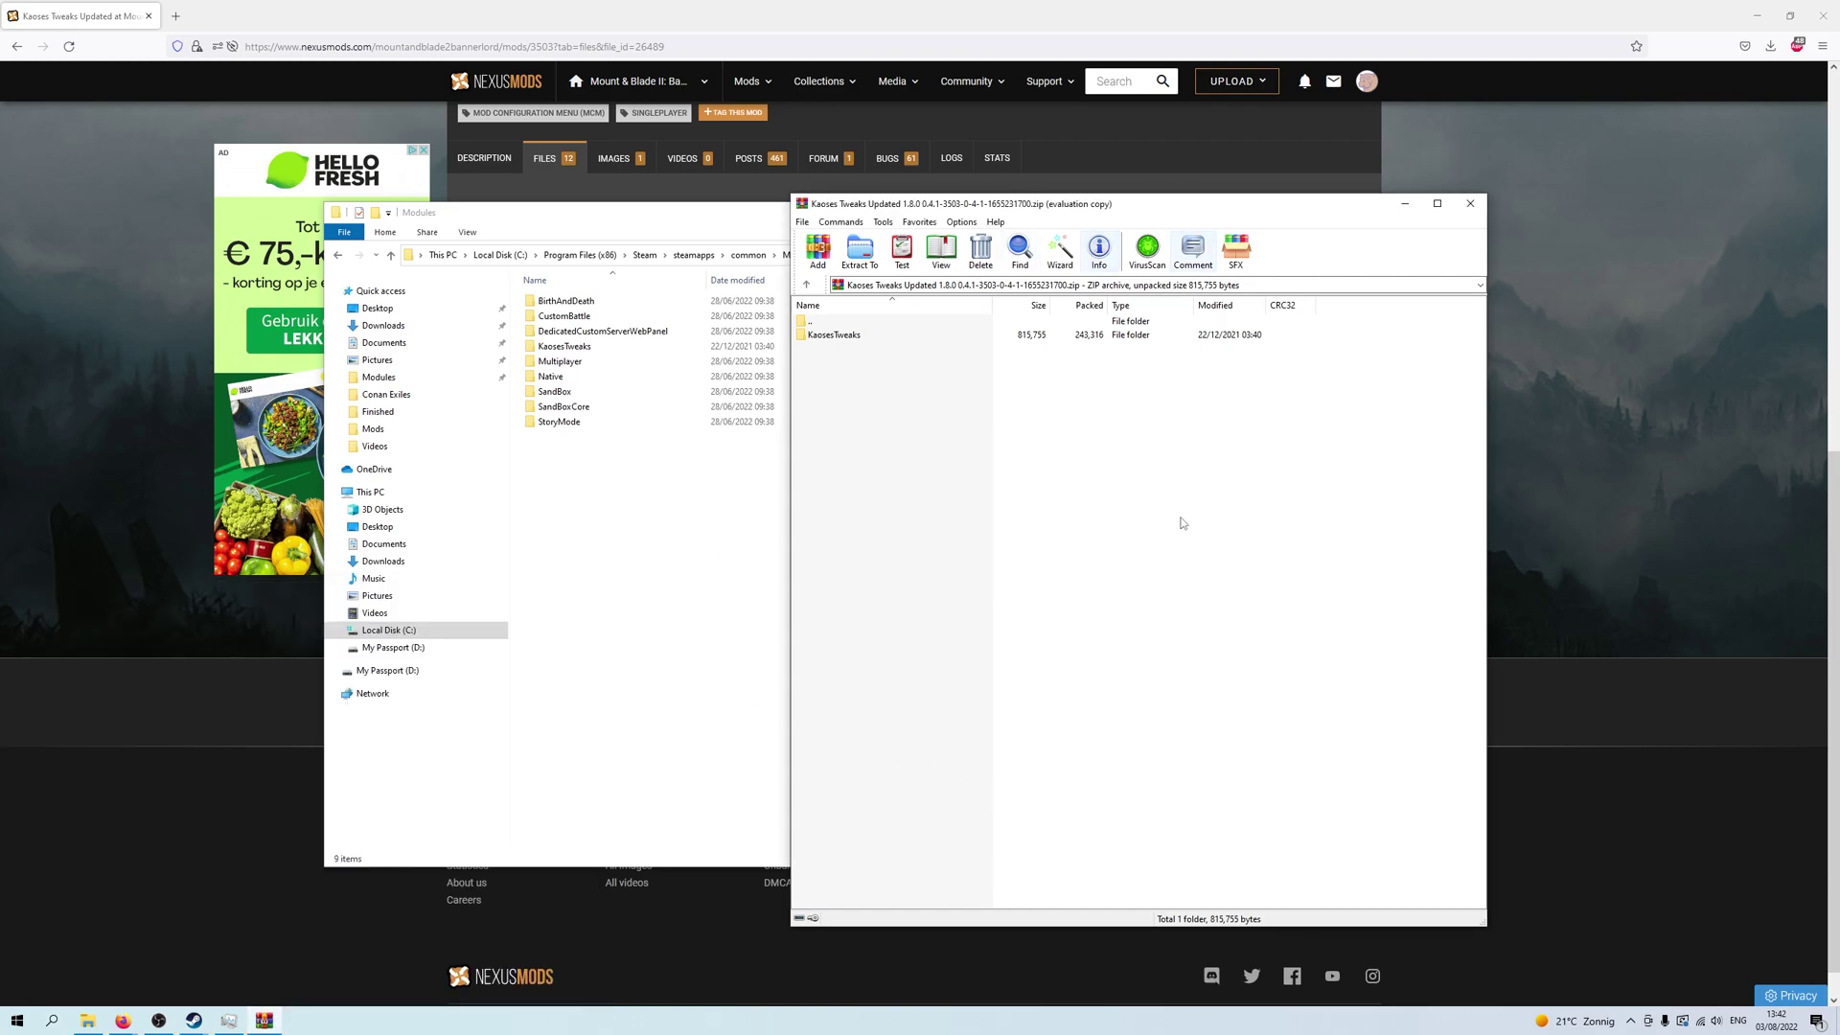
{"action": "left_click", "coordinate": [1470, 204]}
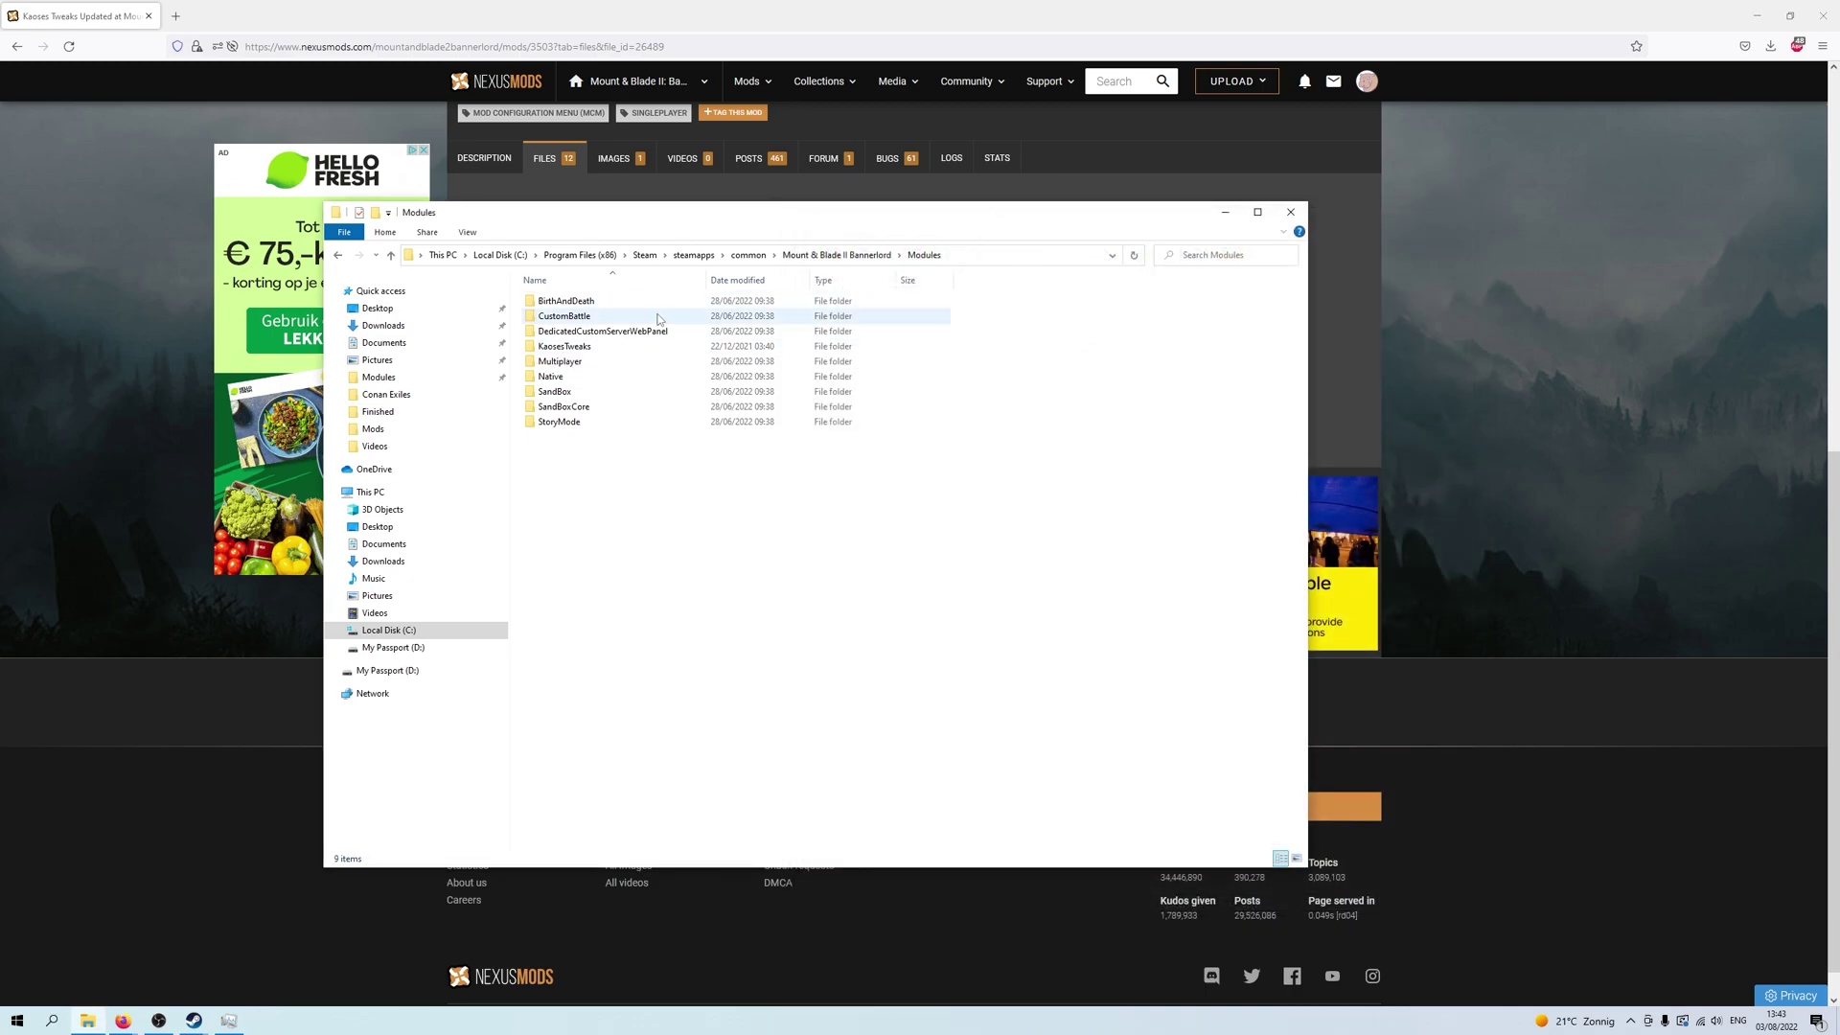
- Launch Mount & Blade II: Bannerlord from Steam and view the launcher's mod list showing Kaoses Tweaks v0.4.1
{"action": "left_click", "coordinate": [194, 1019]}
{"action": "left_click", "coordinate": [163, 962]}
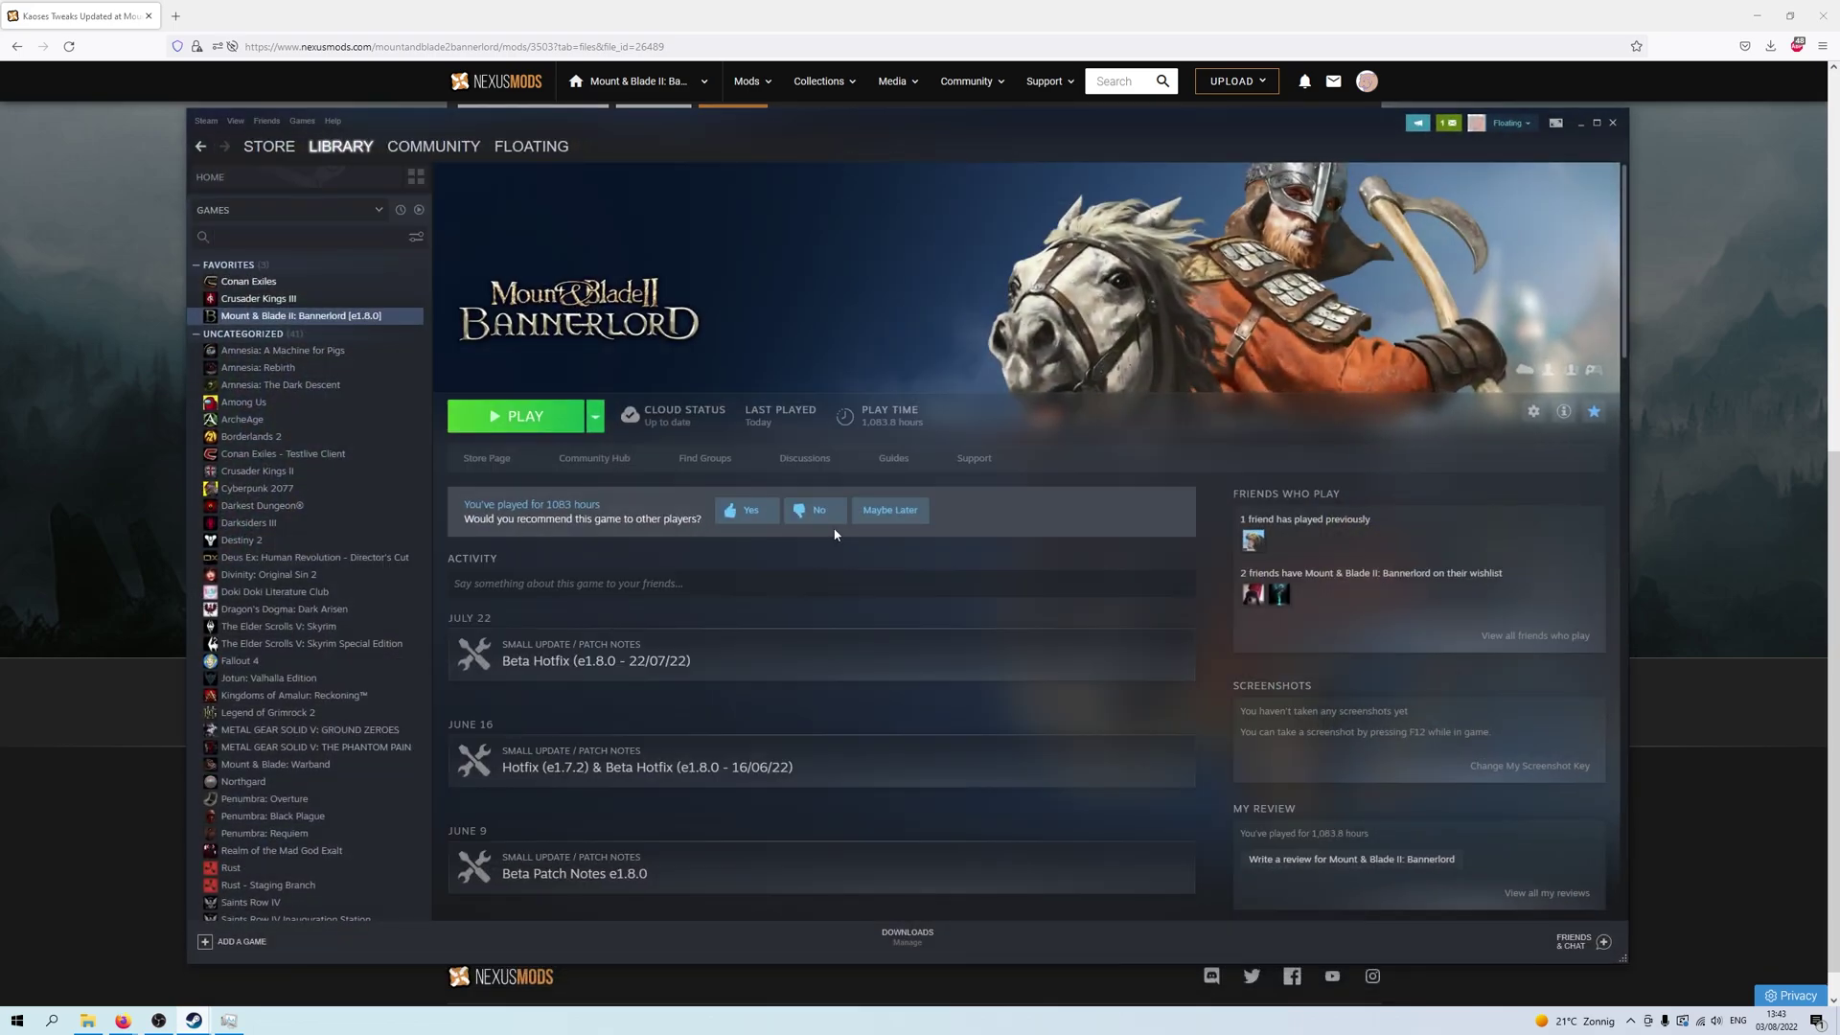
{"action": "left_click", "coordinate": [536, 425]}
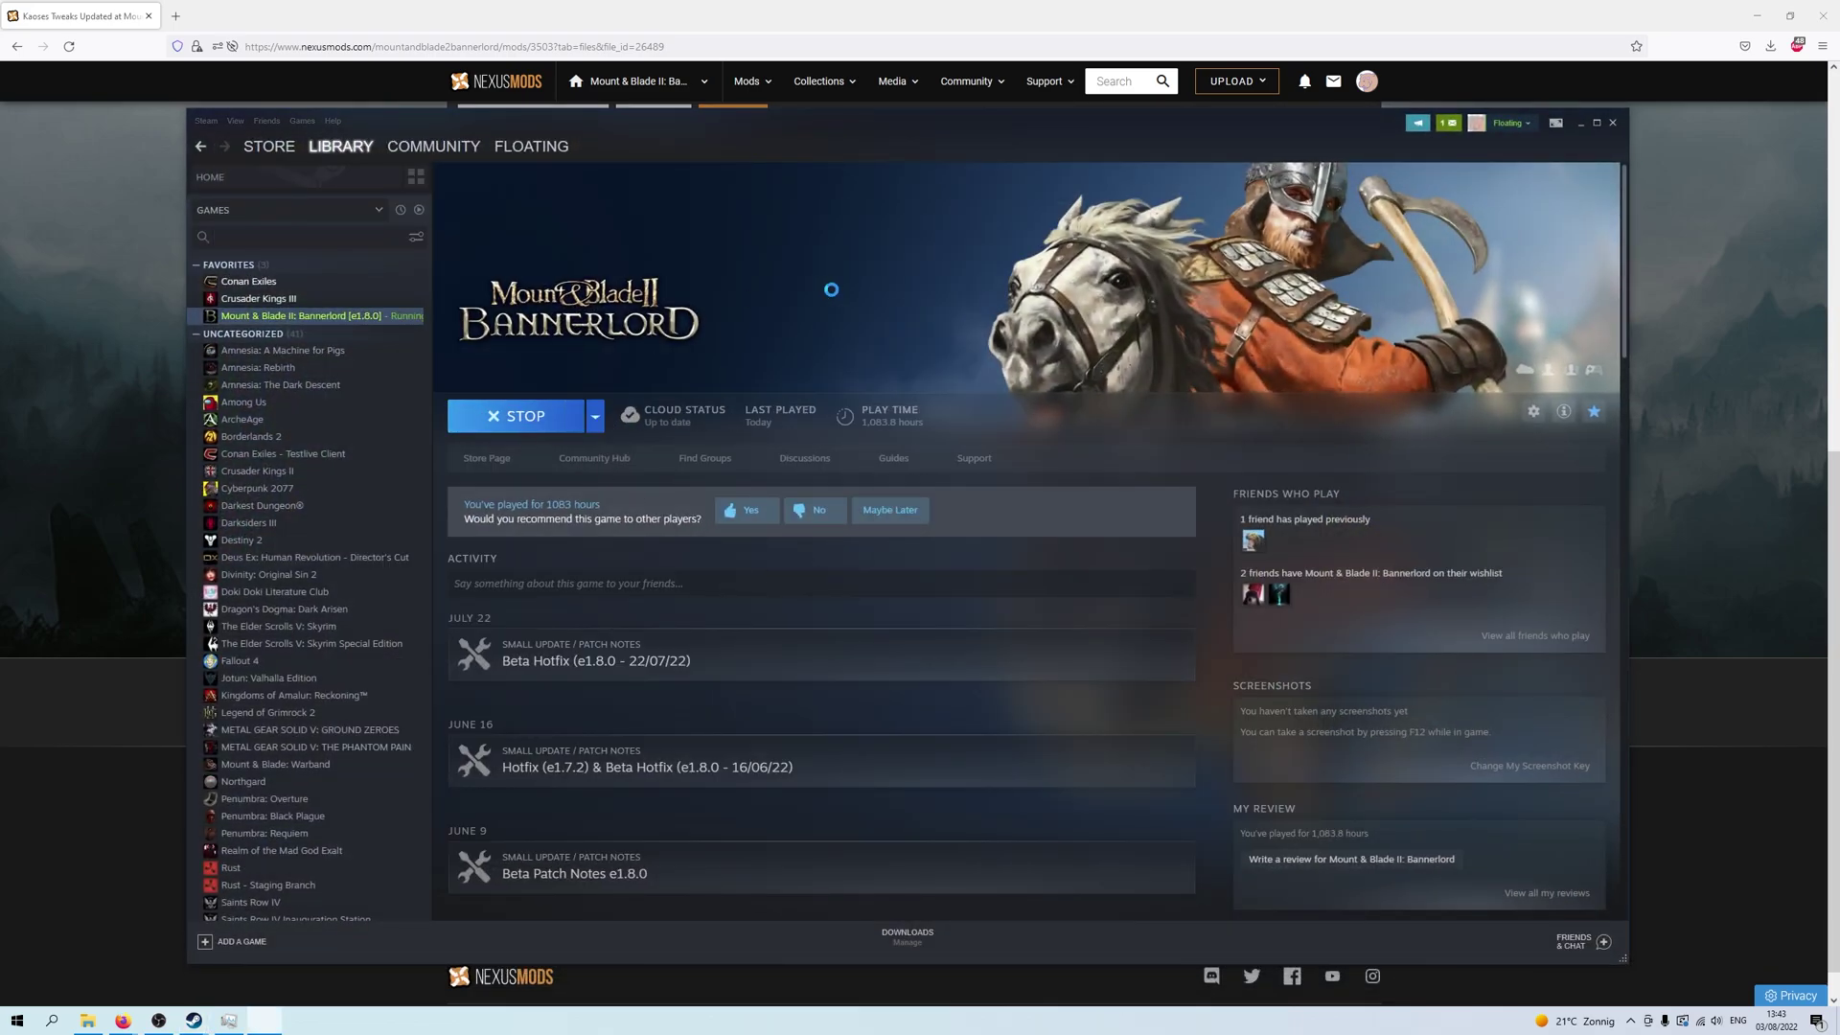
{"action": "left_click", "coordinate": [880, 394]}
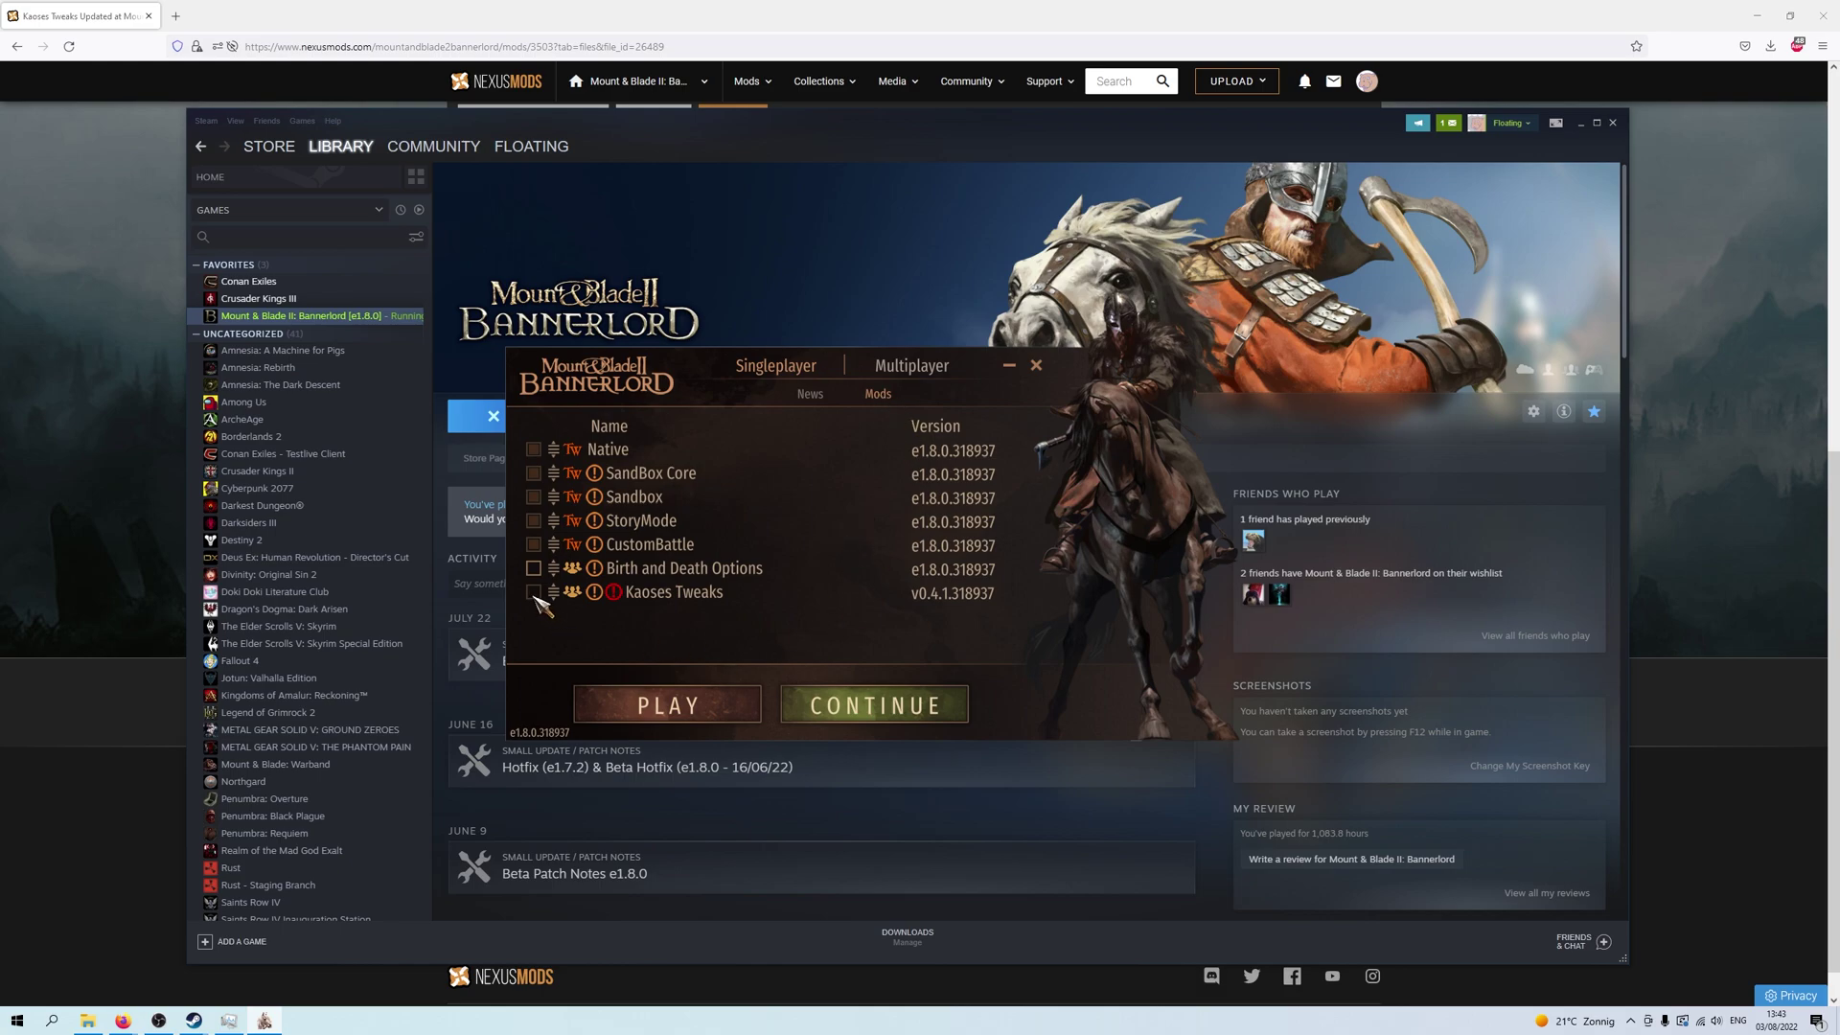
{"action": "mouse_move", "coordinate": [615, 595]}
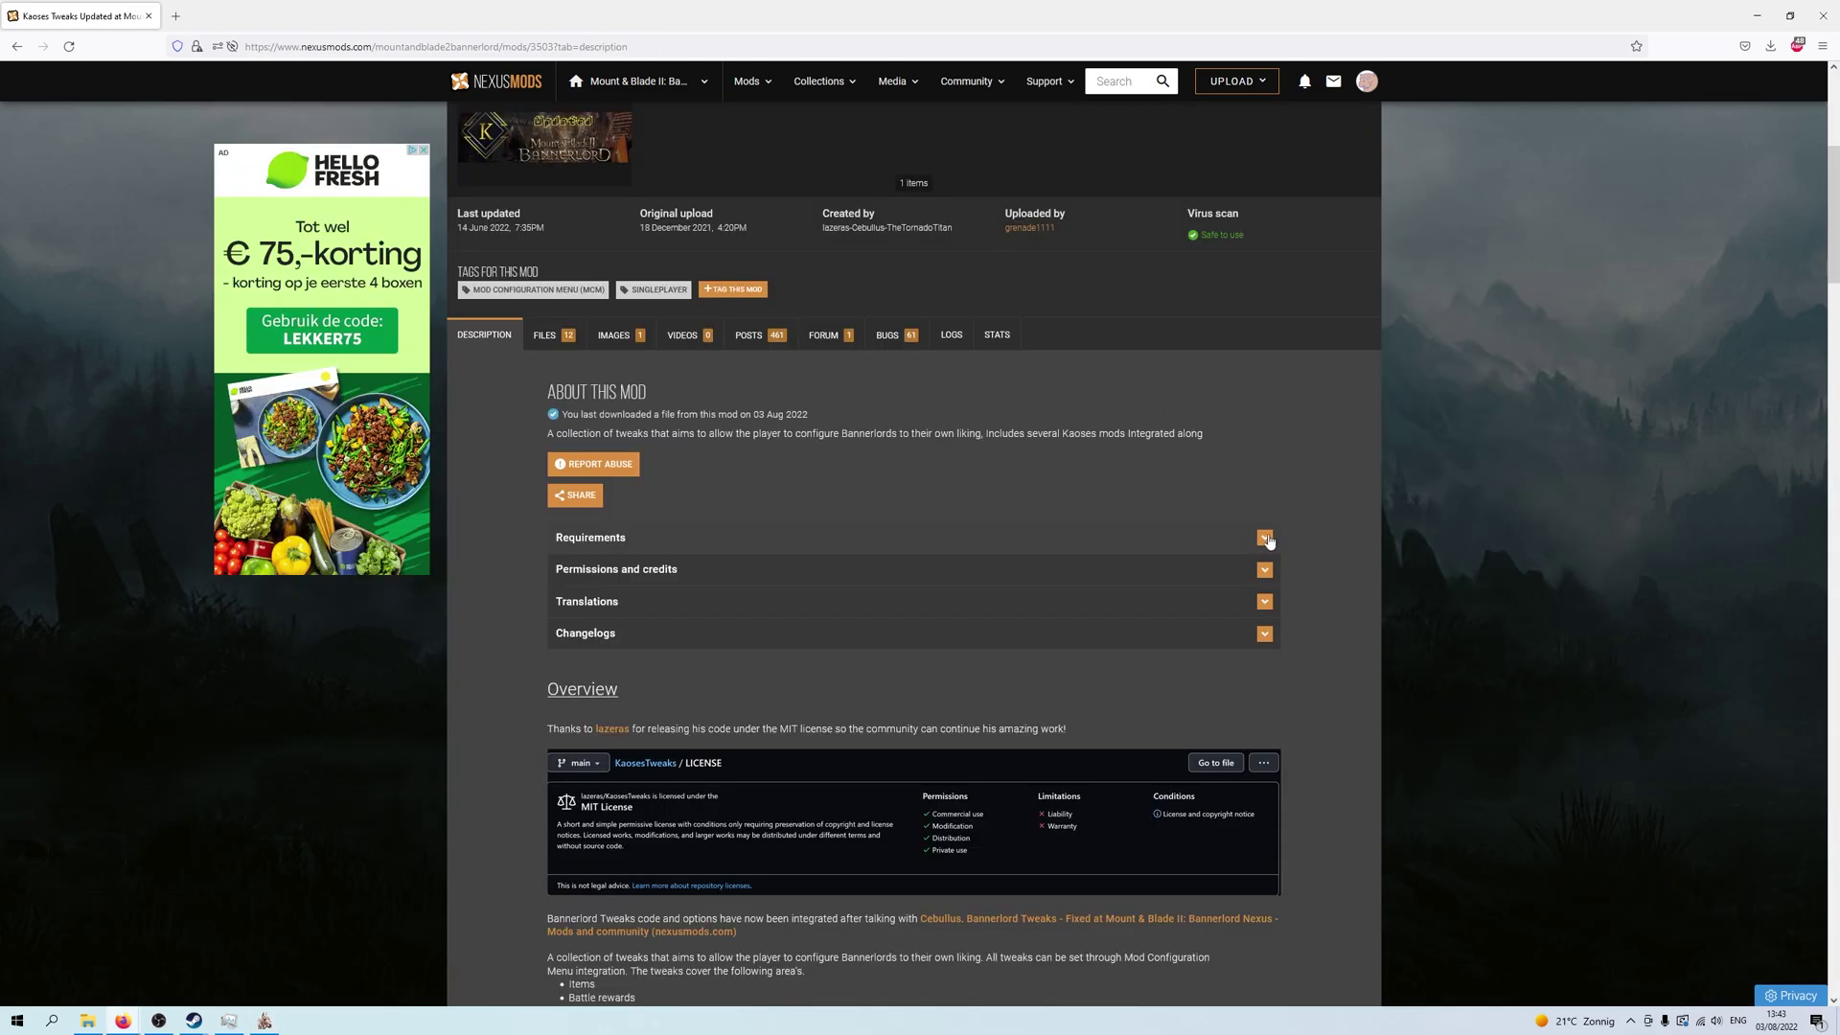
- Open ButterLib, Harmony, Mod Configuration Menu and UIExtenderEx from the Requirements list in new tabs
{"action": "left_click", "coordinate": [1265, 539]}
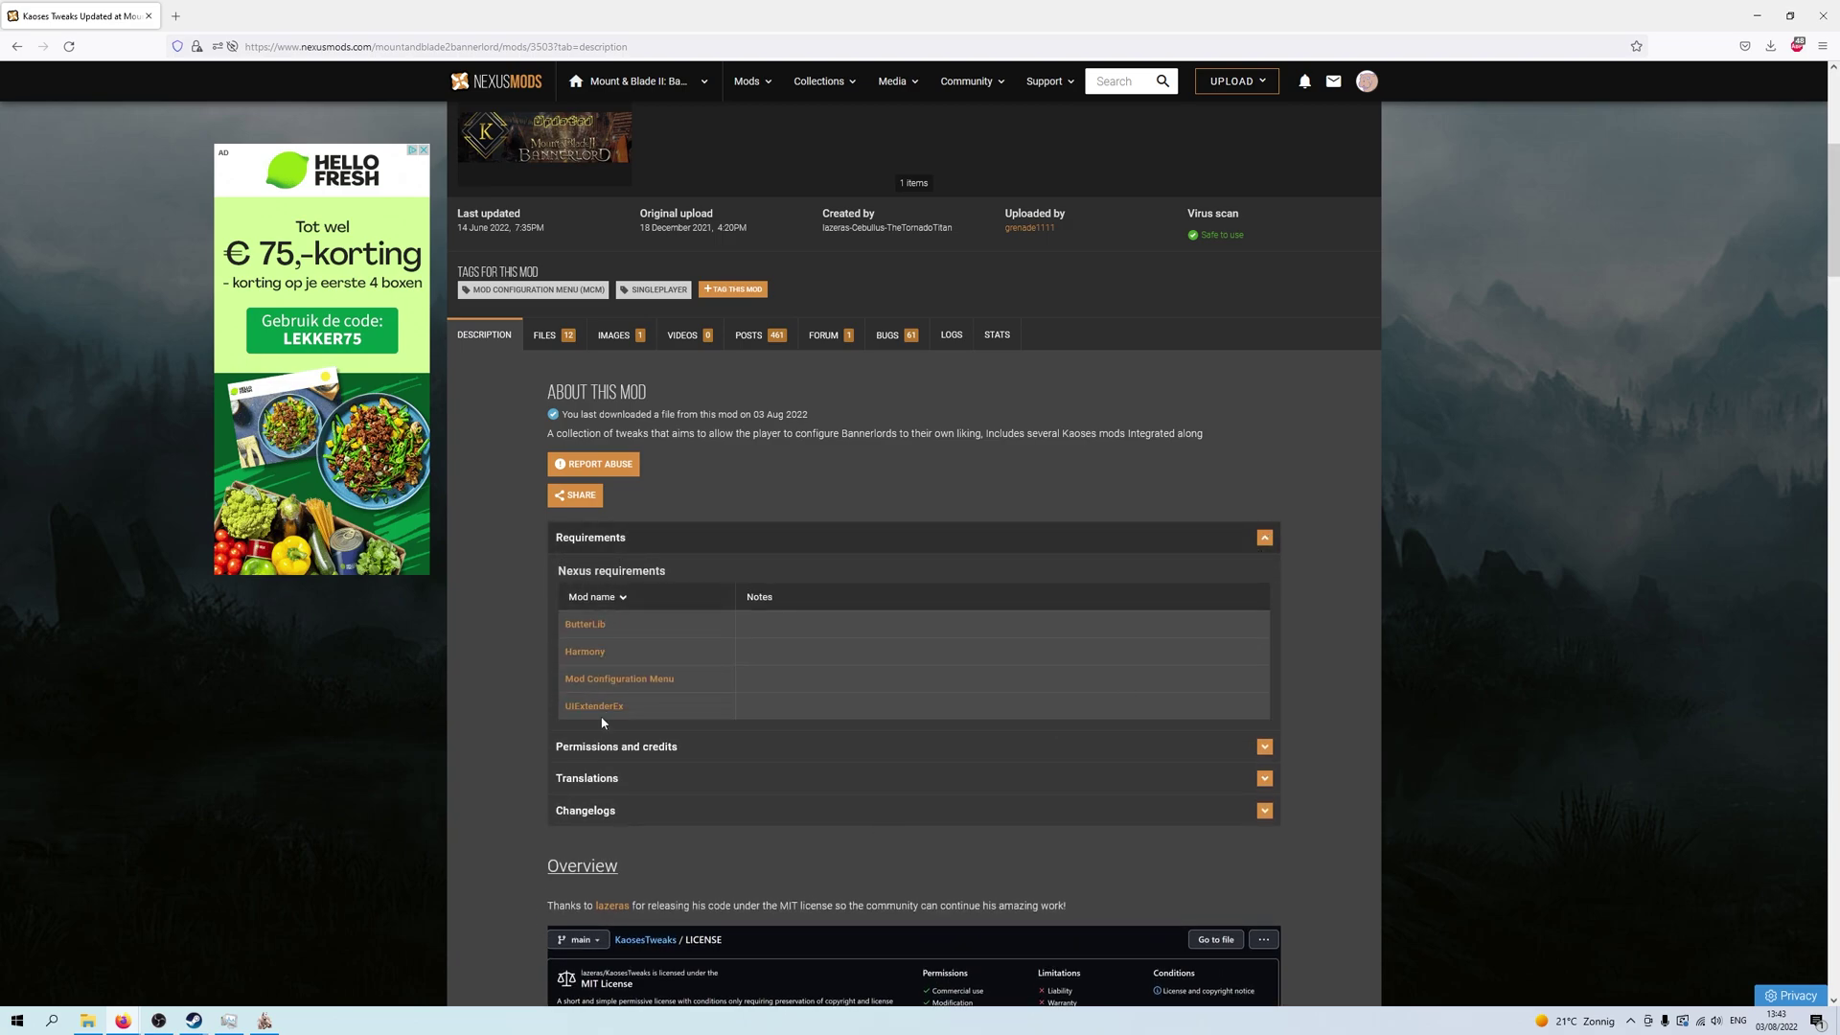
{"action": "middle_click", "coordinate": [584, 626]}
{"action": "middle_click", "coordinate": [584, 652]}
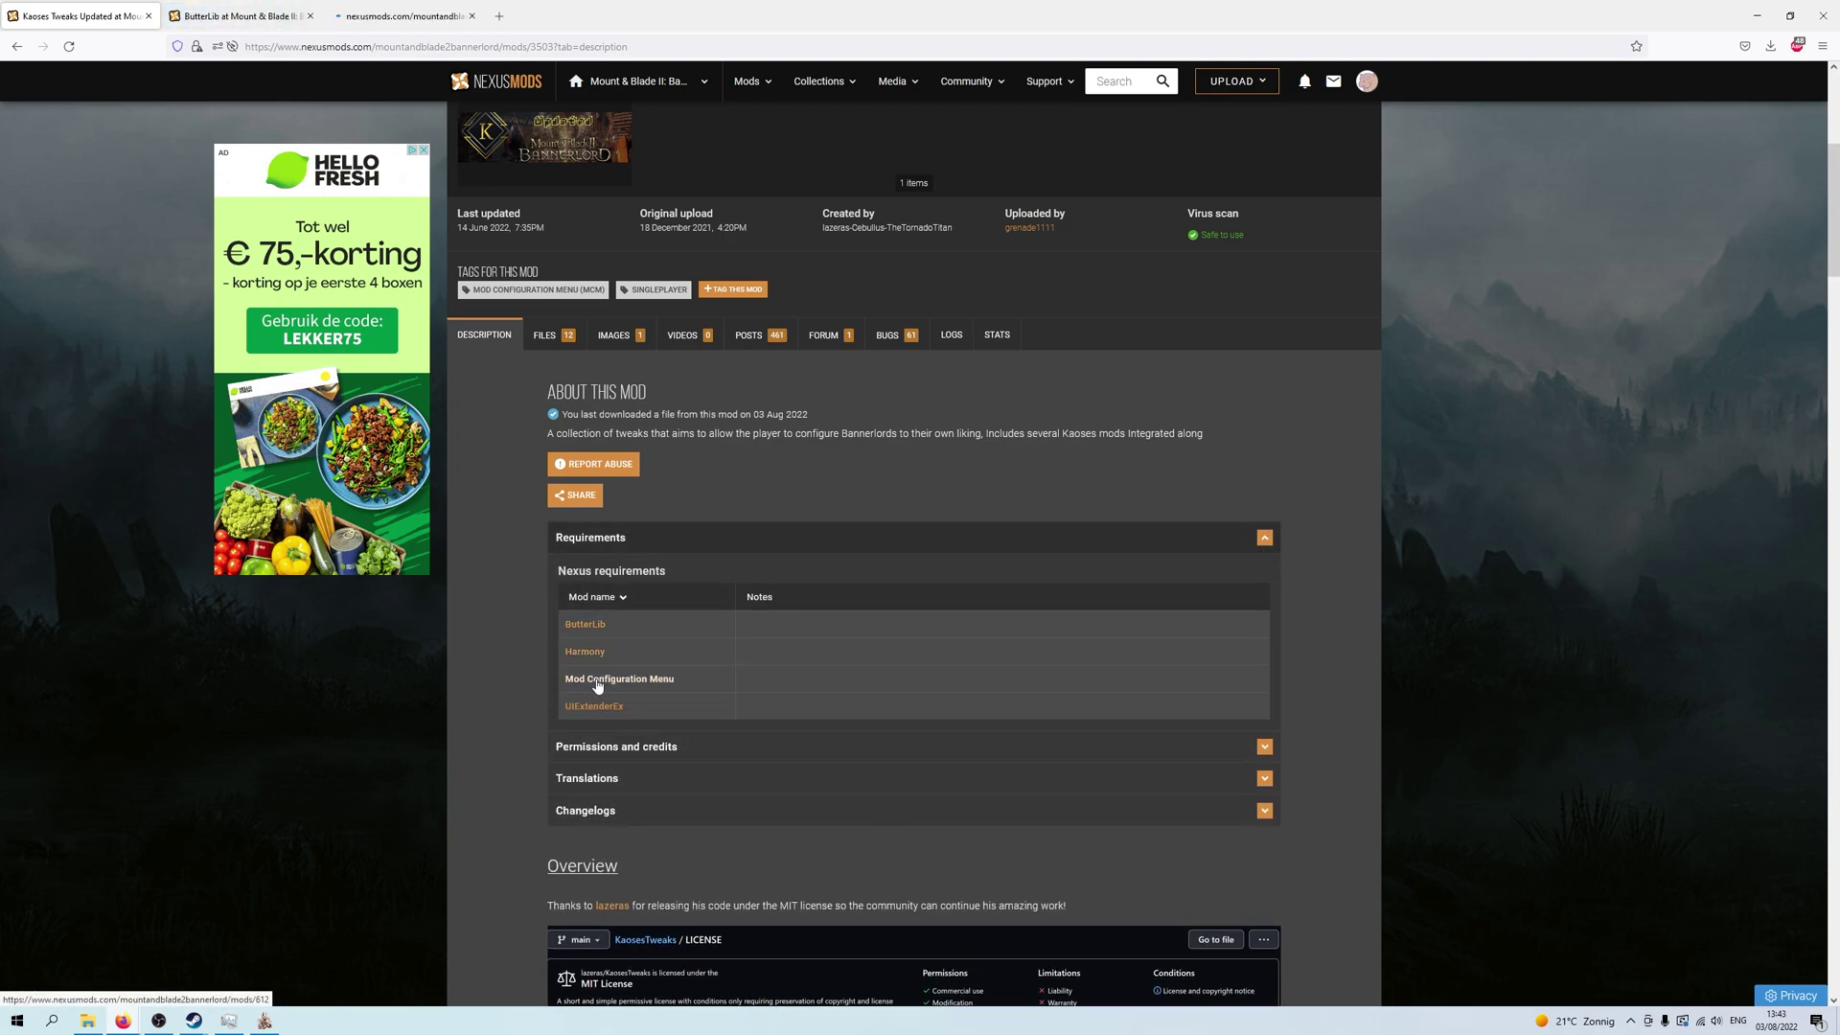
{"action": "middle_click", "coordinate": [597, 681]}
{"action": "middle_click", "coordinate": [595, 707]}
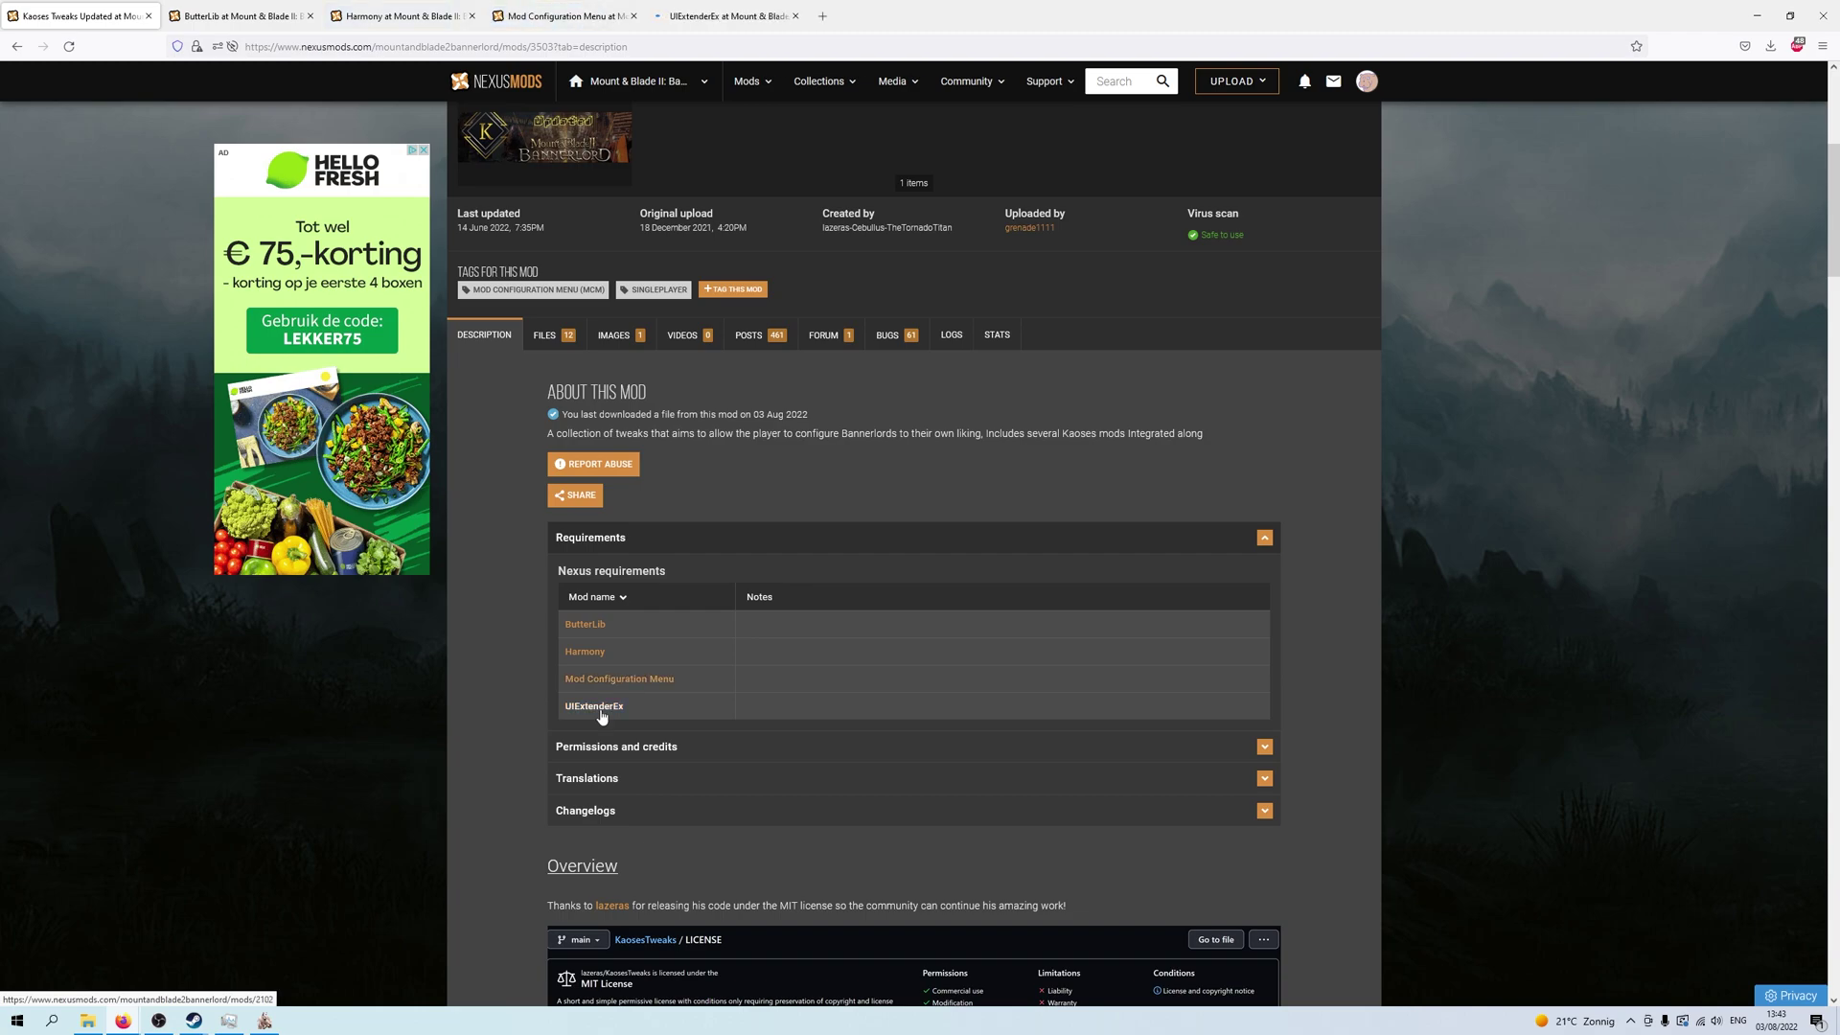
- Show ButterLib's files and highlight its supported game versions e1.7.2/e1.8.0
{"action": "key", "text": "ctrl+Tab"}
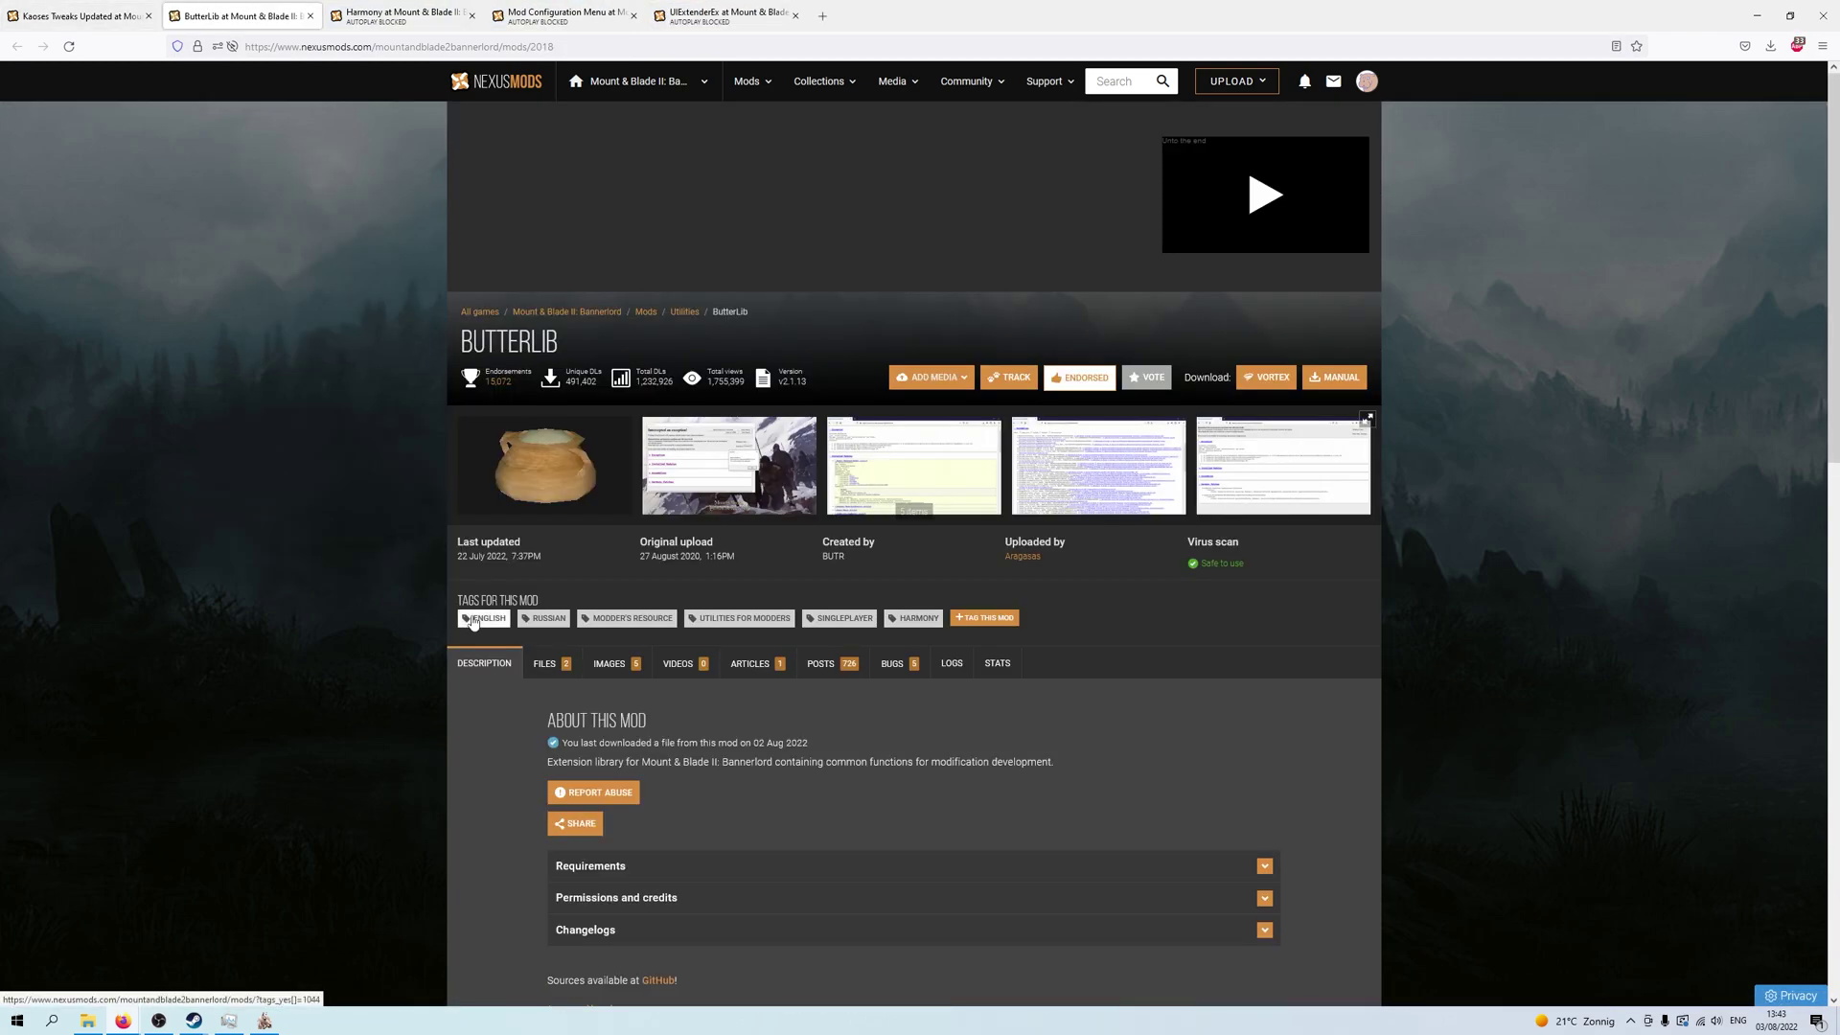
{"action": "scroll", "coordinate": [473, 621], "scroll_direction": "up", "scroll_amount": 3}
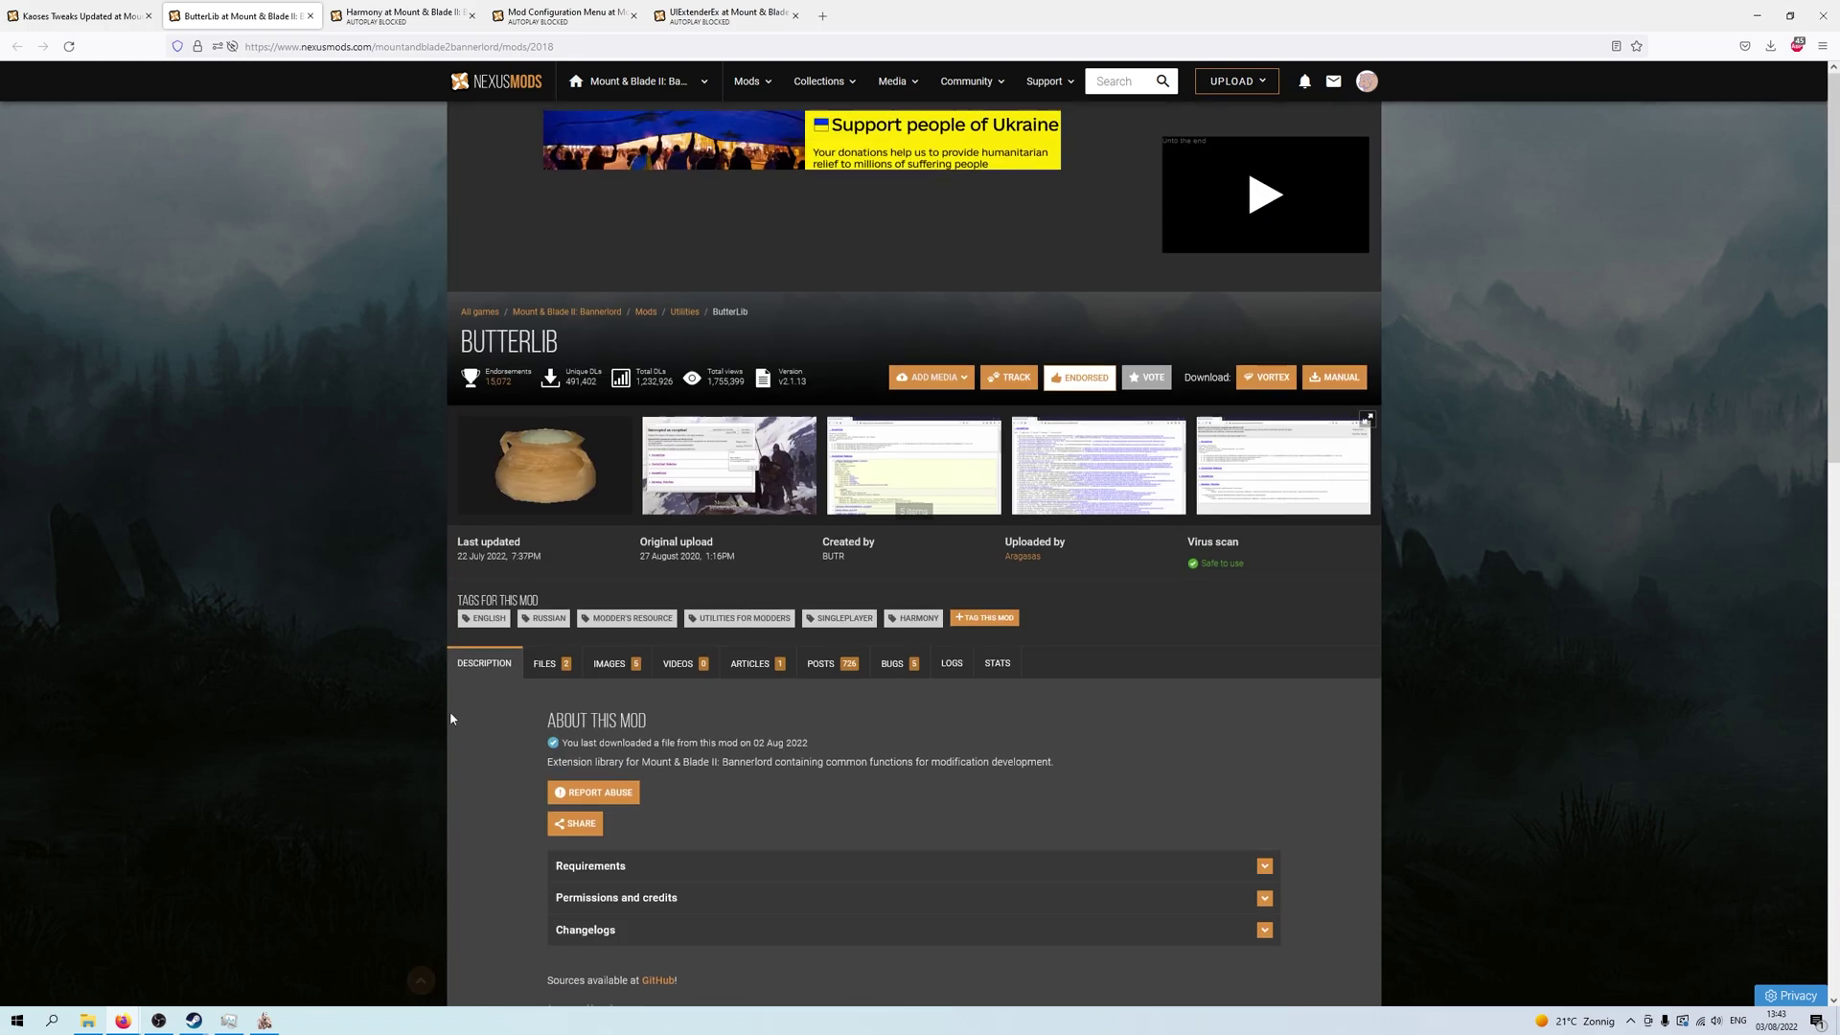
{"action": "left_click", "coordinate": [550, 665]}
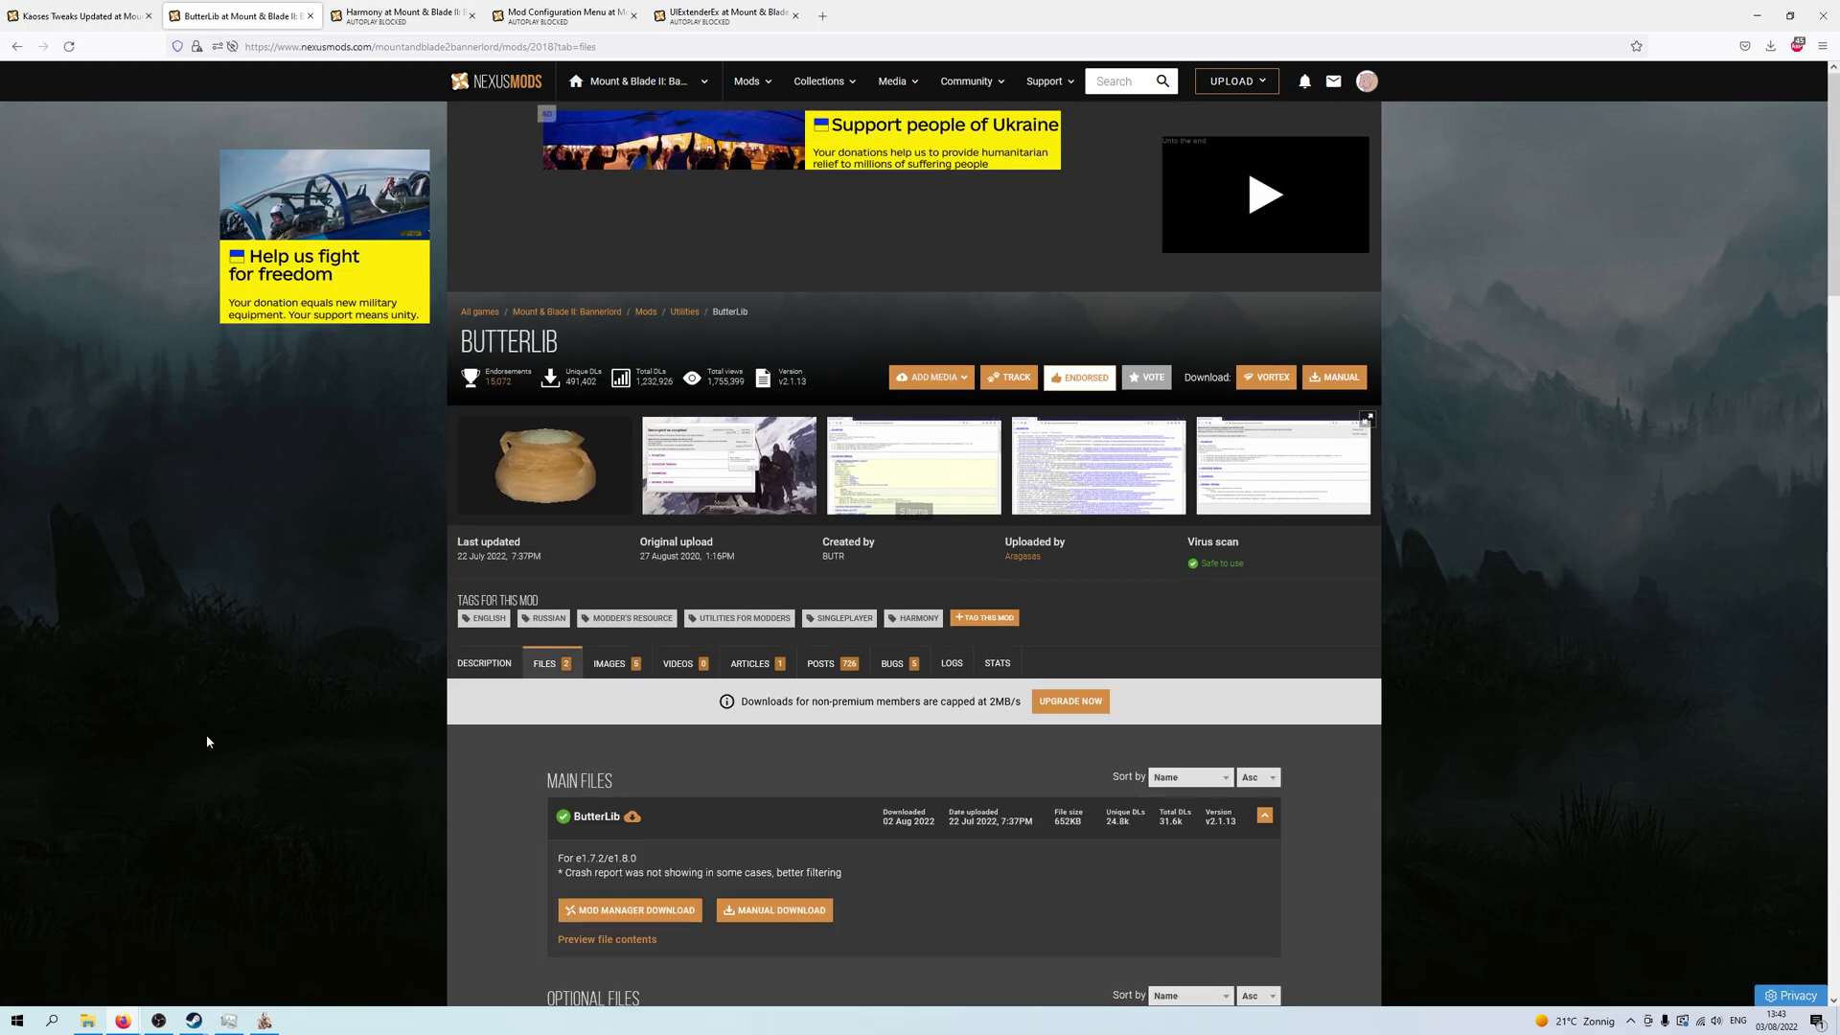
{"action": "scroll", "coordinate": [205, 734], "scroll_direction": "down", "scroll_amount": 2}
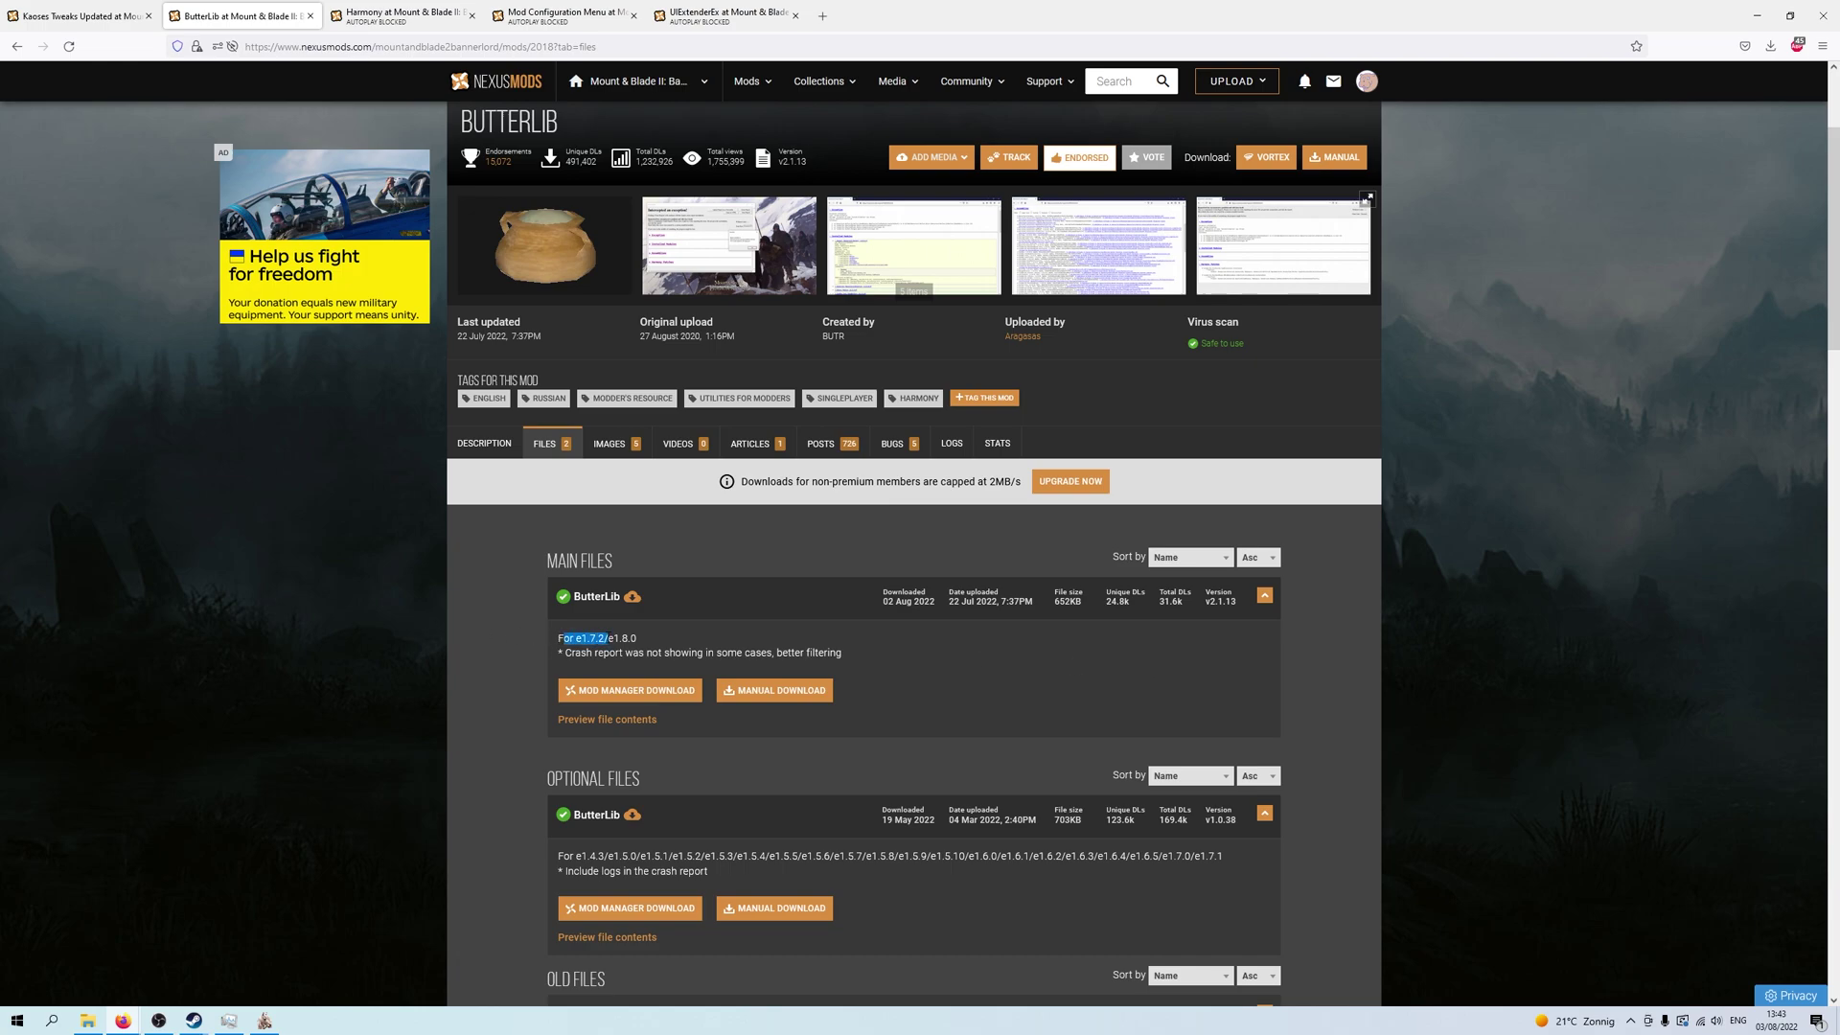
{"action": "left_click", "coordinate": [657, 647]}
{"action": "left_click_drag", "start_coordinate": [689, 643], "coordinate": [581, 638]}
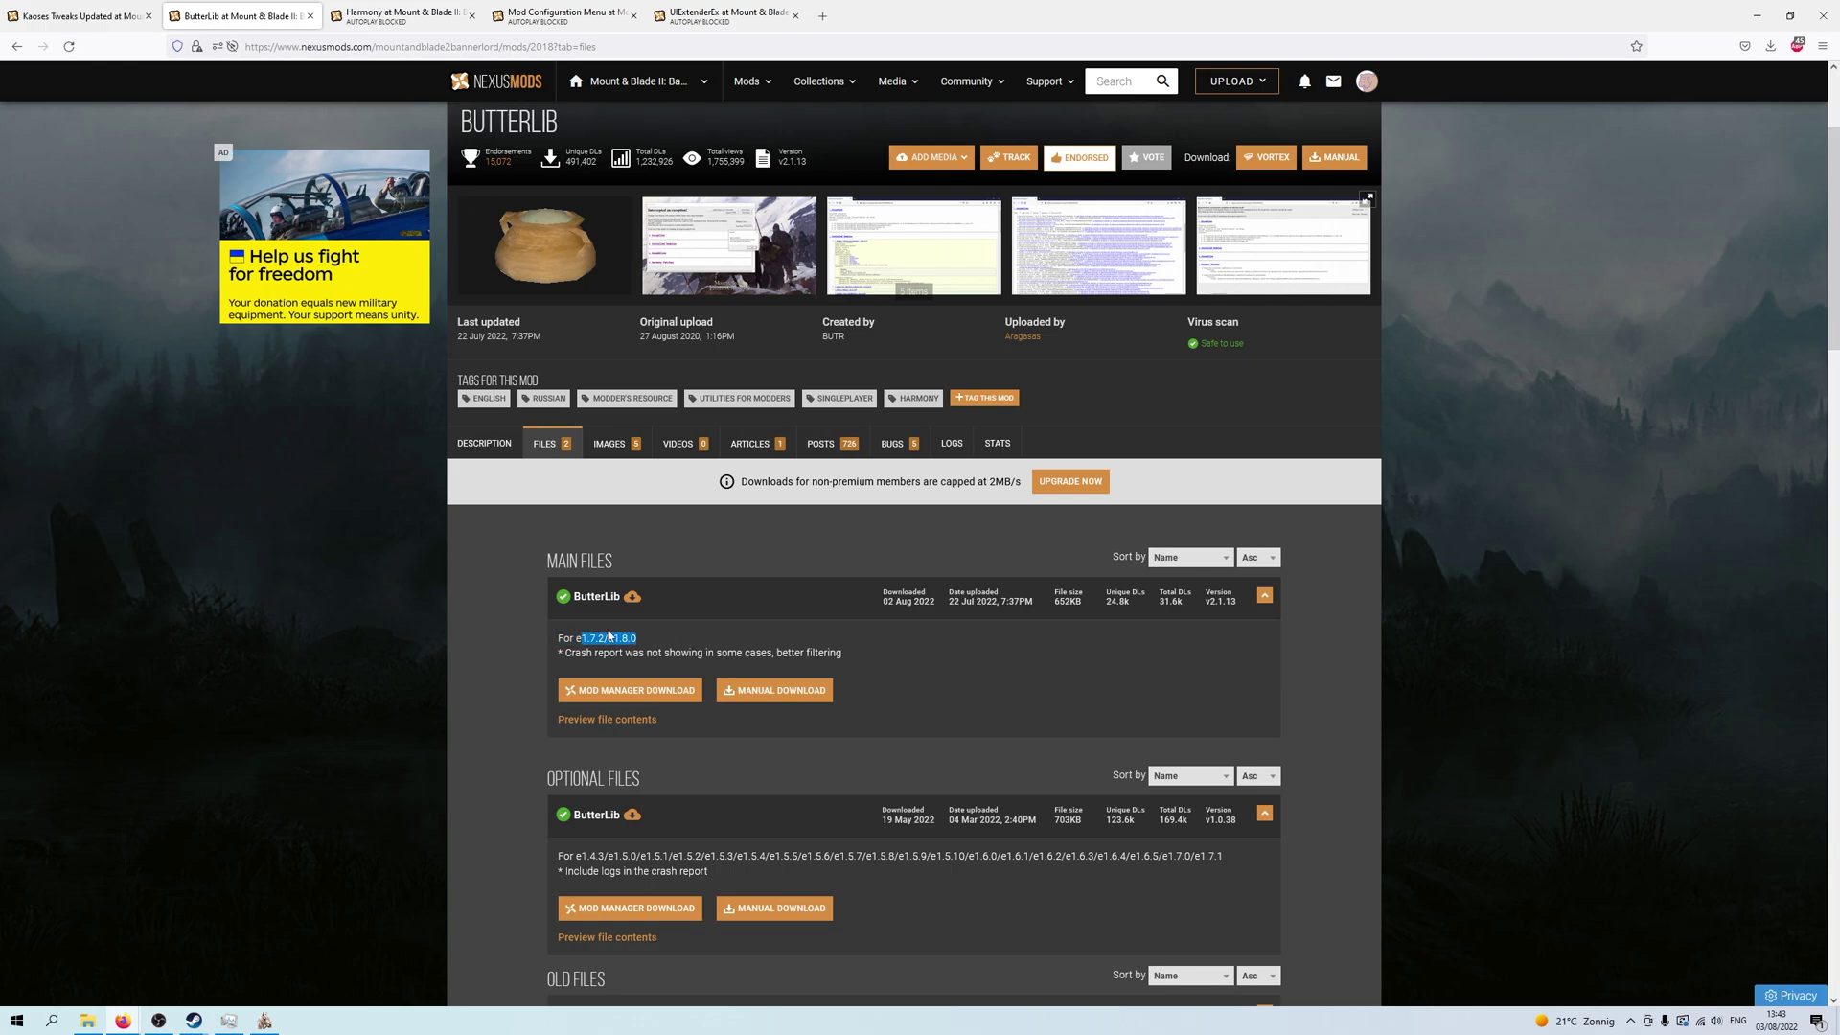
- Download ButterLib's main file with the free slow download
{"action": "left_click", "coordinate": [774, 691]}
{"action": "left_click", "coordinate": [775, 595]}
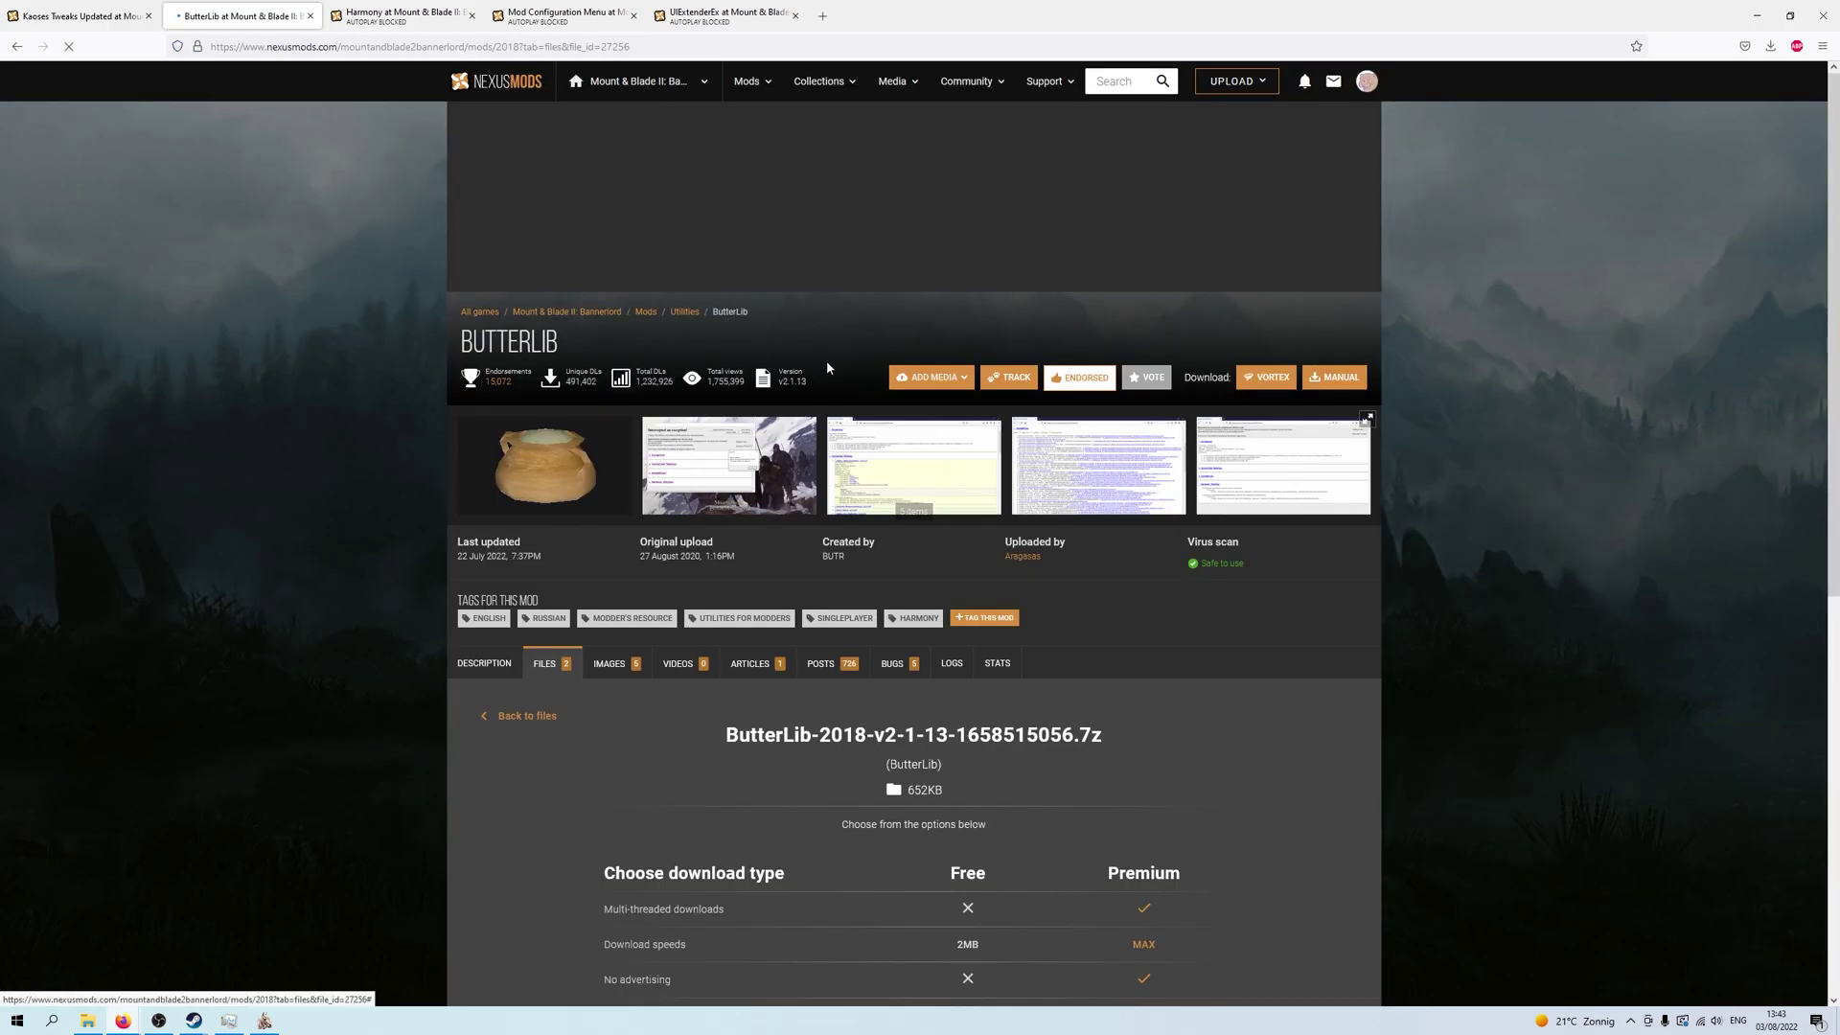
{"action": "scroll", "coordinate": [827, 360], "scroll_direction": "down", "scroll_amount": 5}
{"action": "left_click", "coordinate": [1030, 474]}
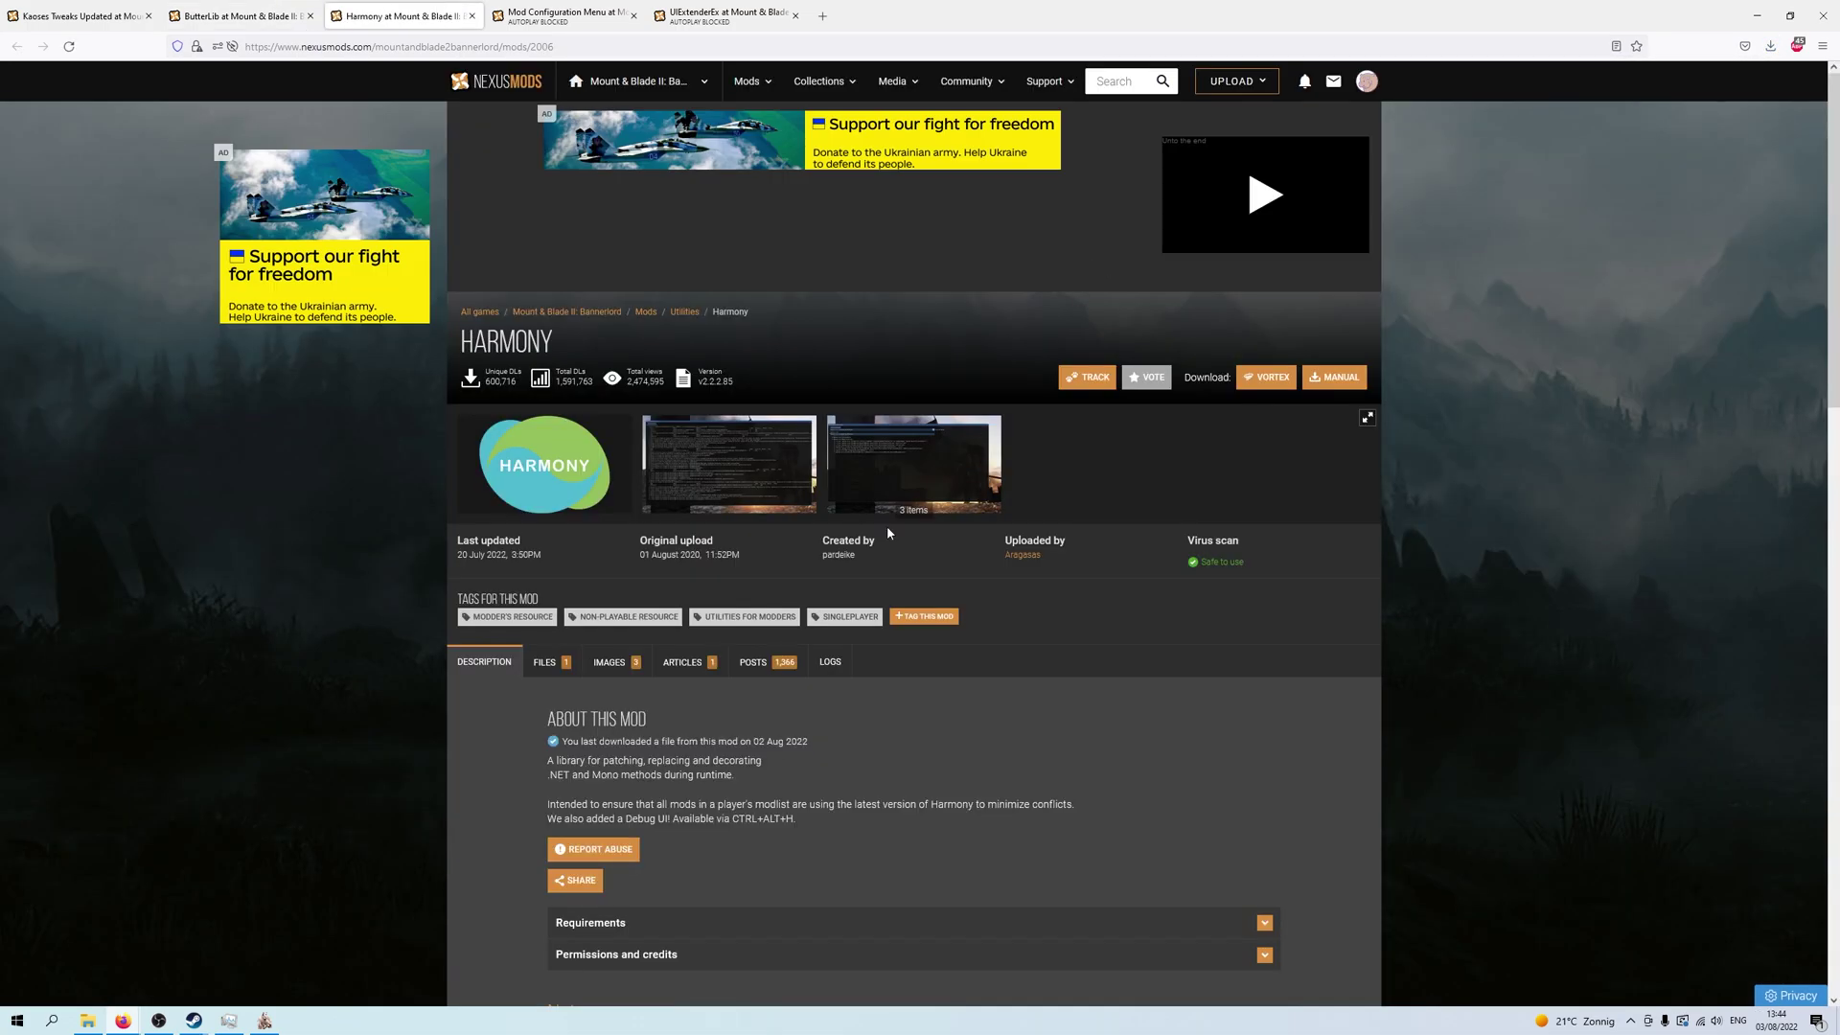
- Download Harmony's main file, Harmony-2006-v2-2-2-85 (467KB), from its Files tab
{"action": "left_click", "coordinate": [545, 662]}
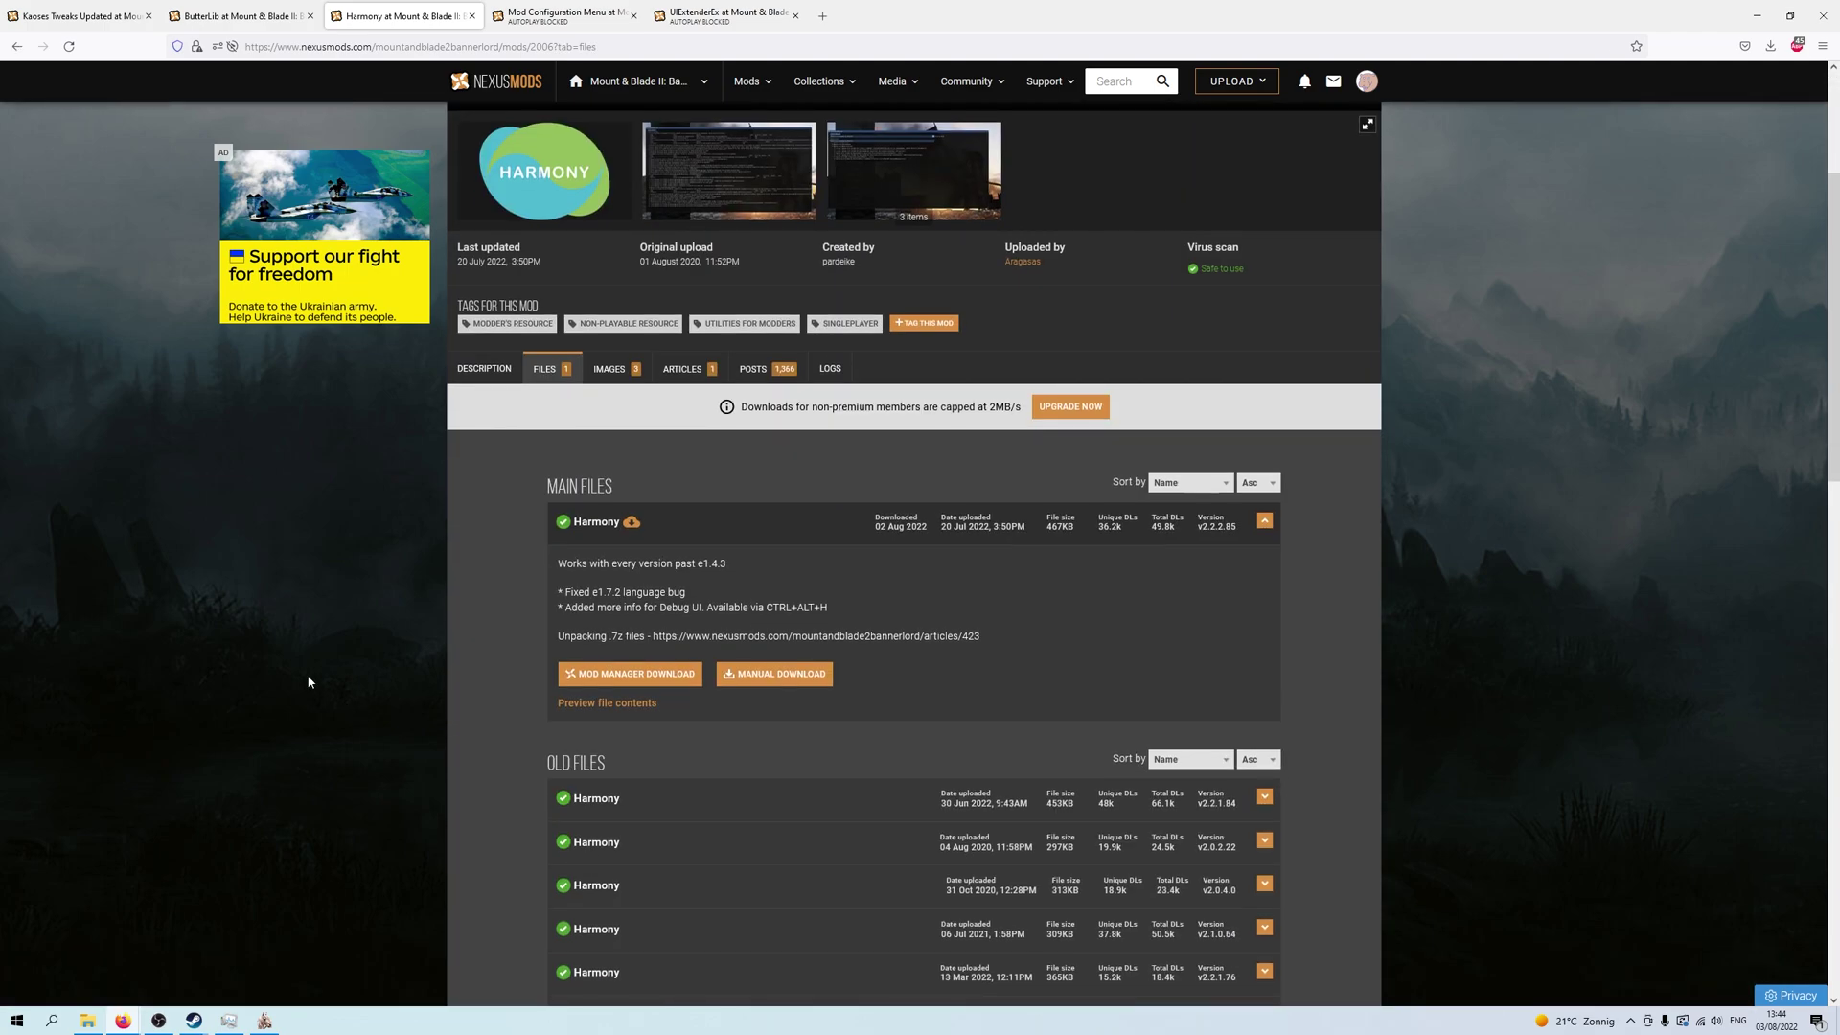
{"action": "left_click_drag", "start_coordinate": [575, 565], "coordinate": [781, 571]}
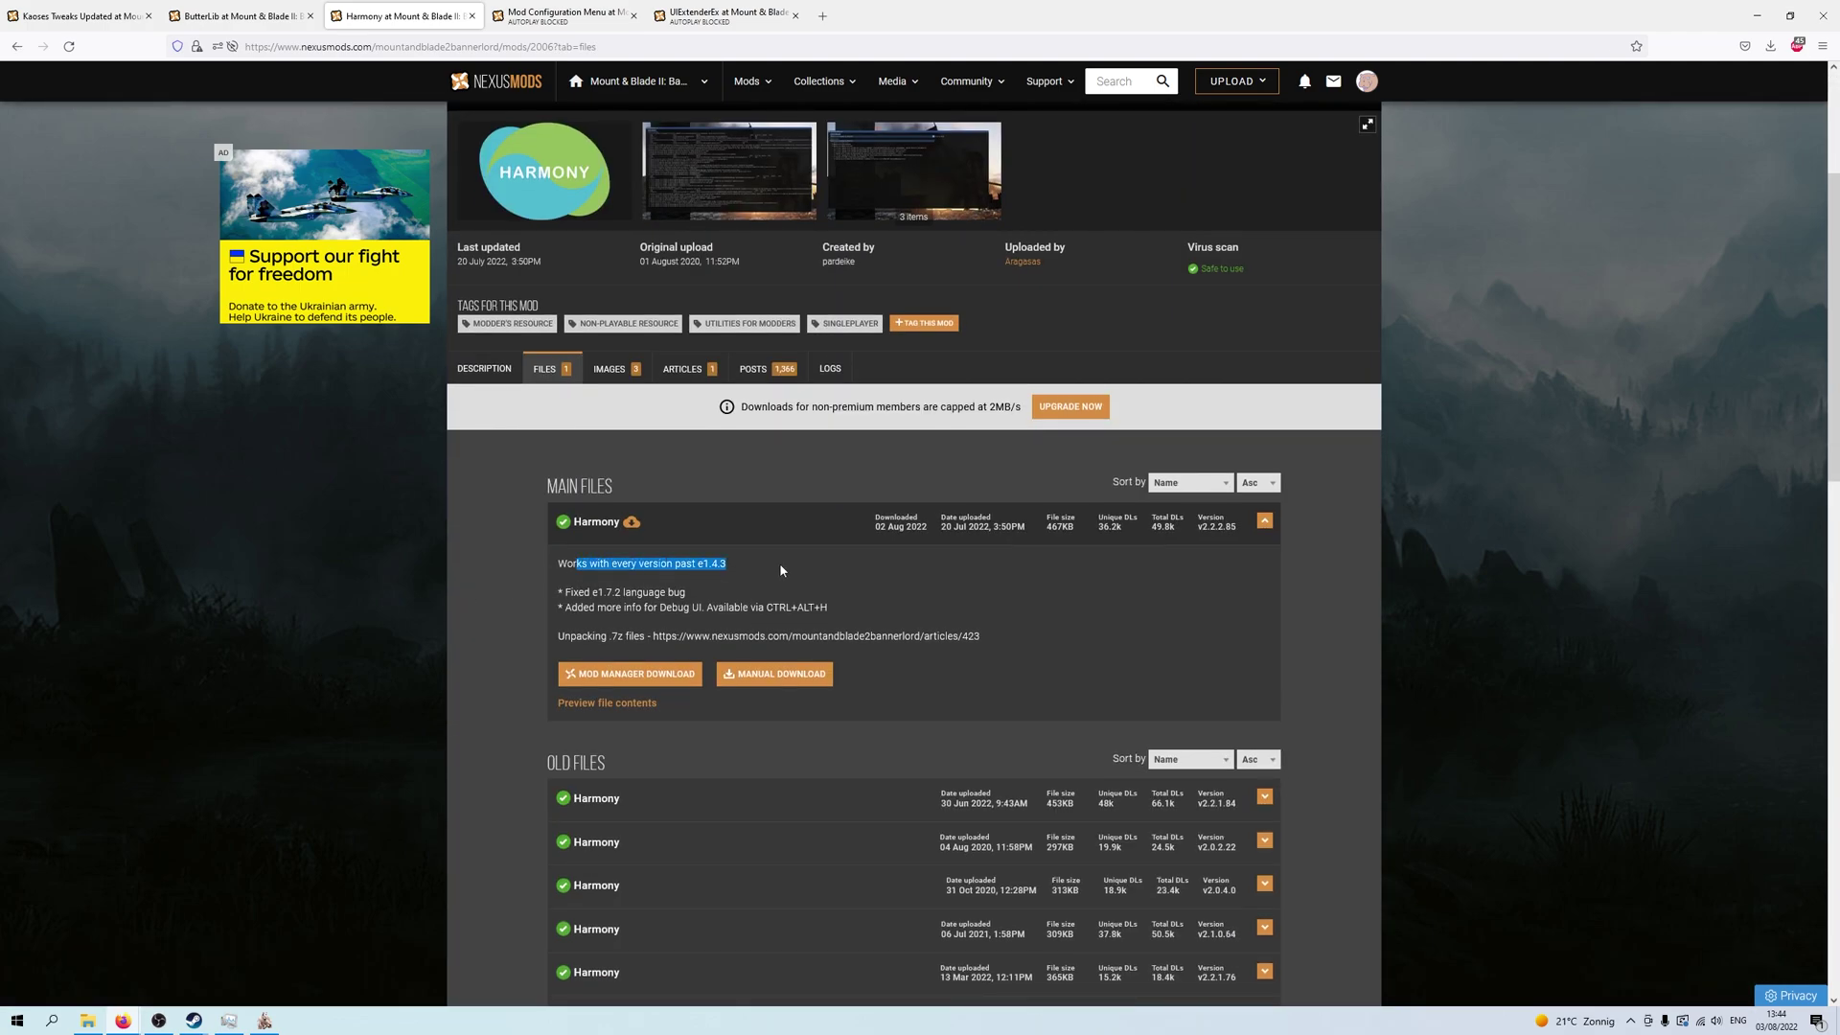
{"action": "left_click", "coordinate": [793, 588]}
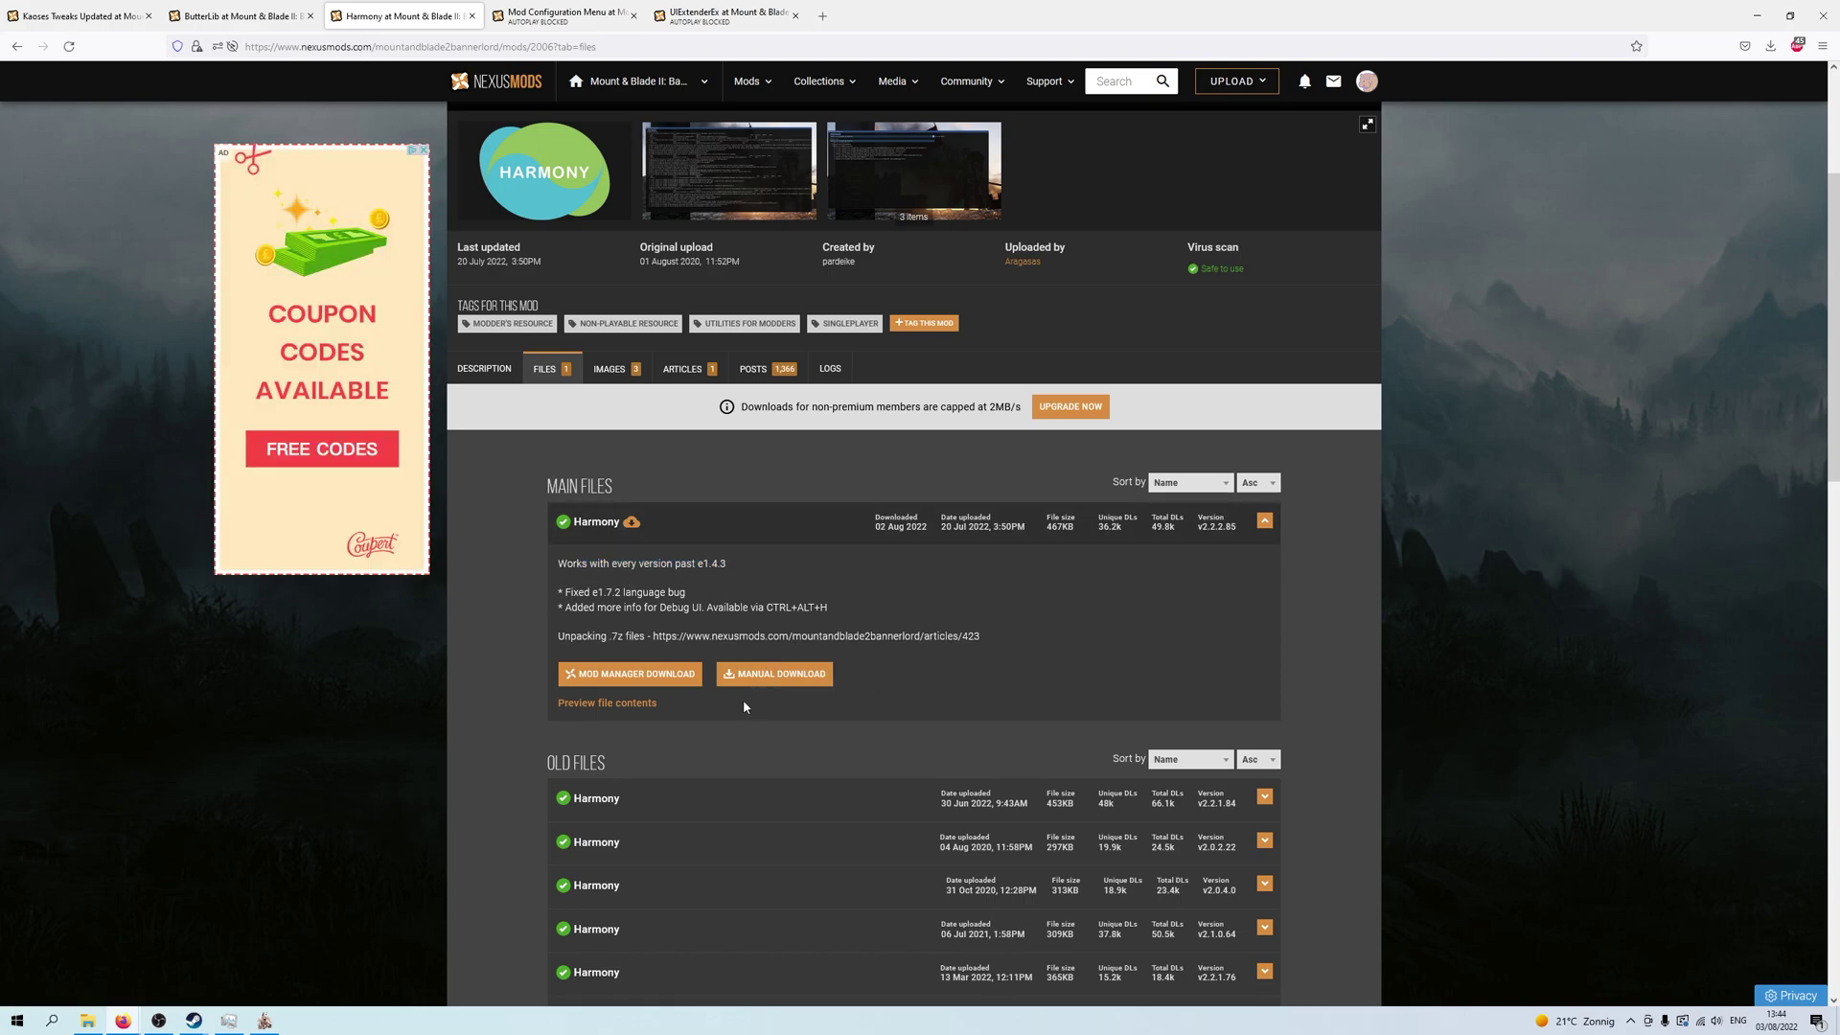
{"action": "left_click", "coordinate": [756, 676]}
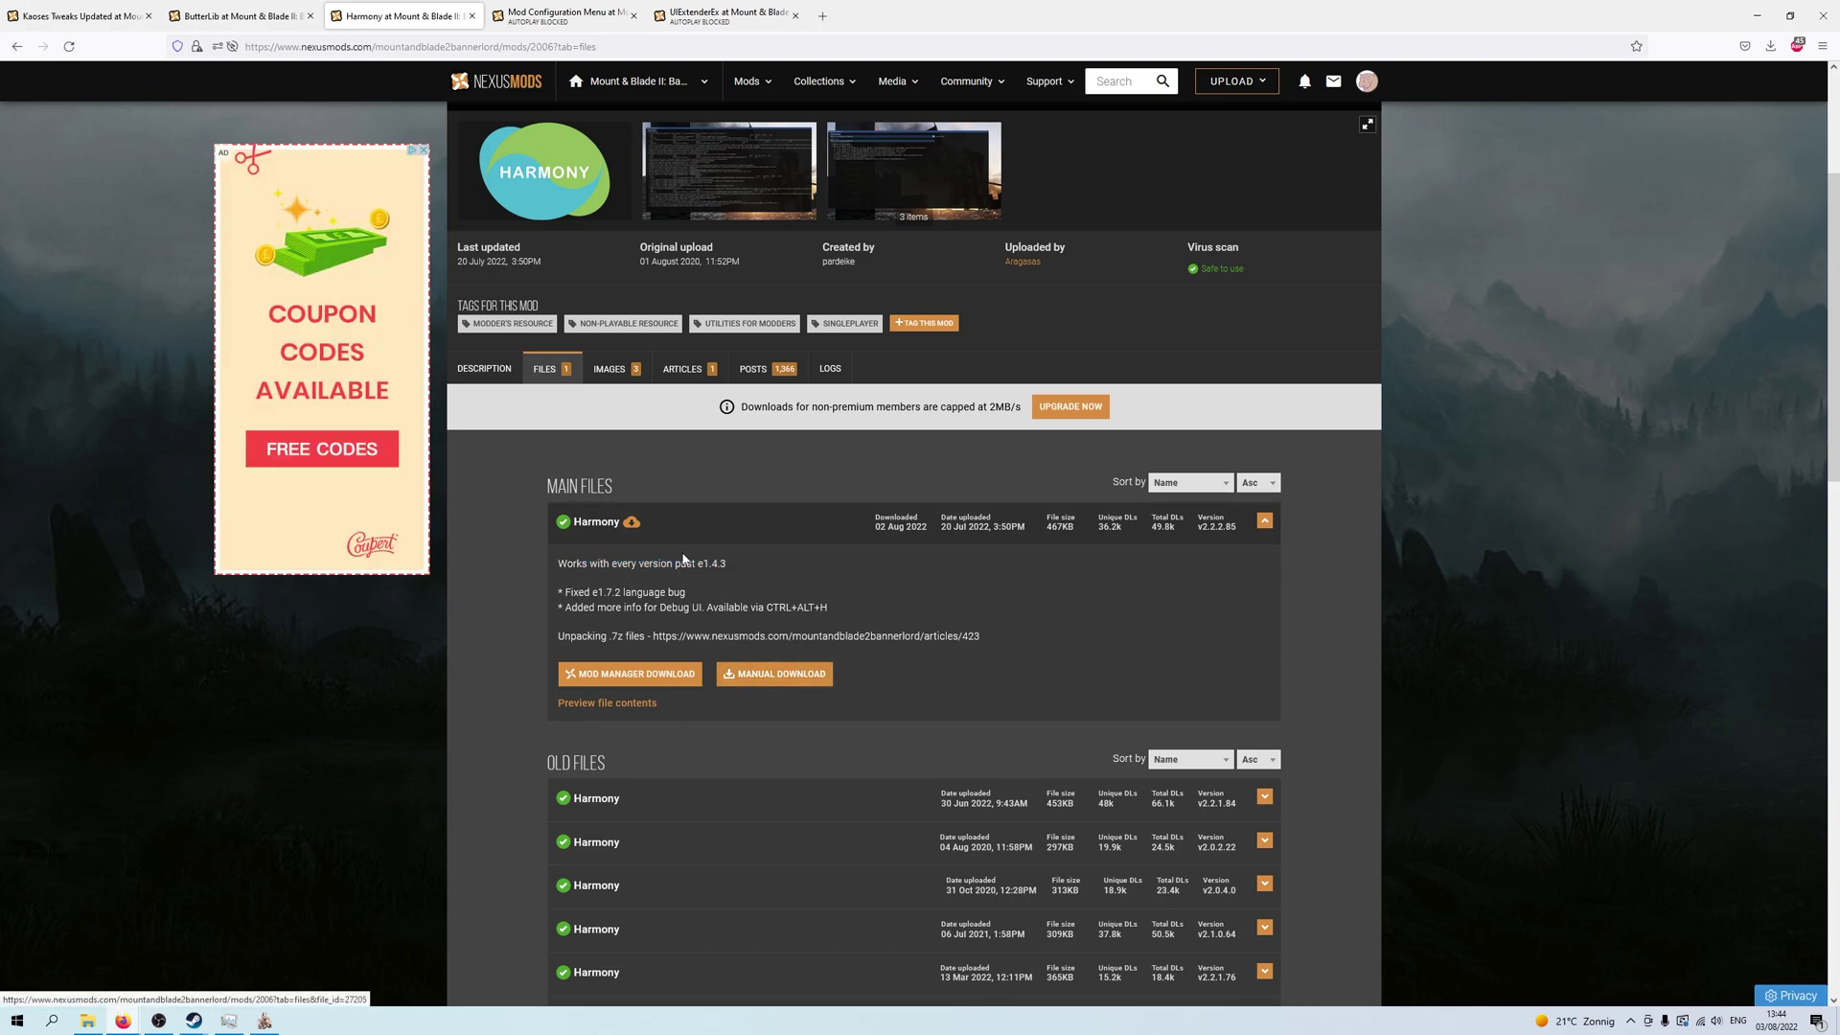
{"action": "left_click", "coordinate": [794, 675]}
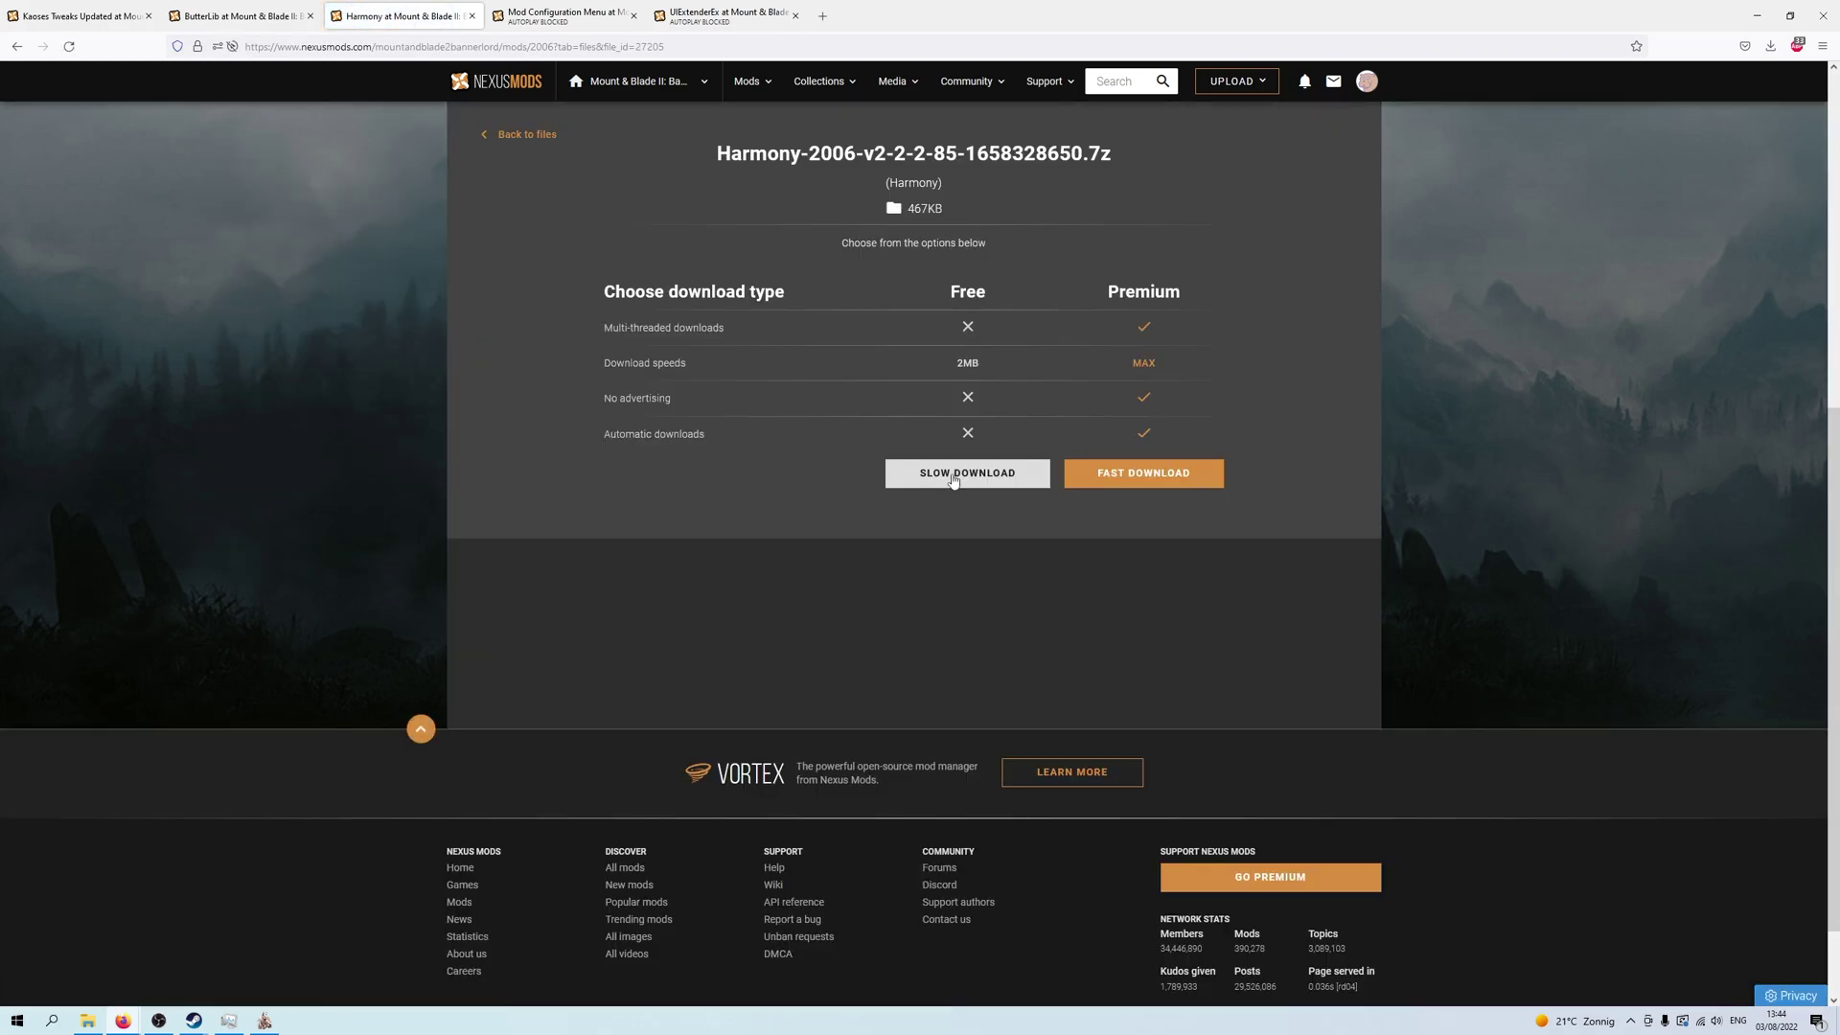
{"action": "left_click", "coordinate": [954, 474]}
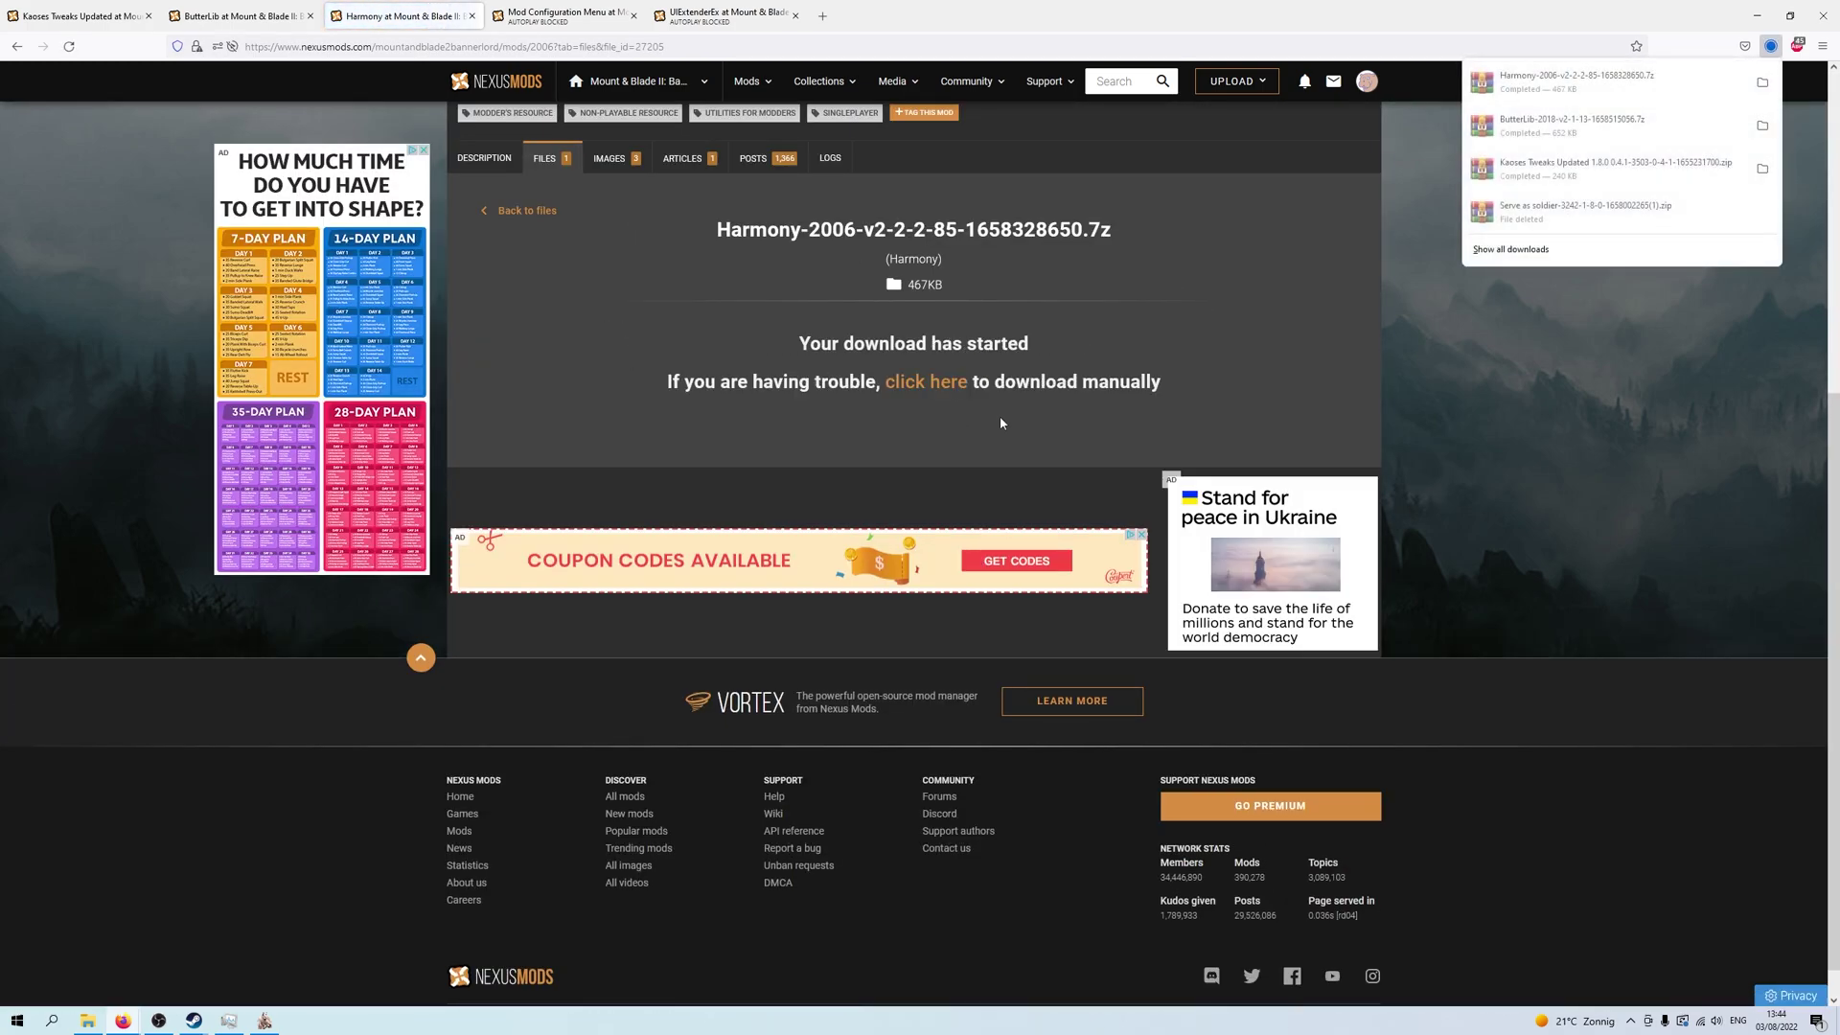
- Move over to the UIExtenderEx mod page tab
{"action": "left_click", "coordinate": [575, 16]}
{"action": "left_click", "coordinate": [725, 15]}
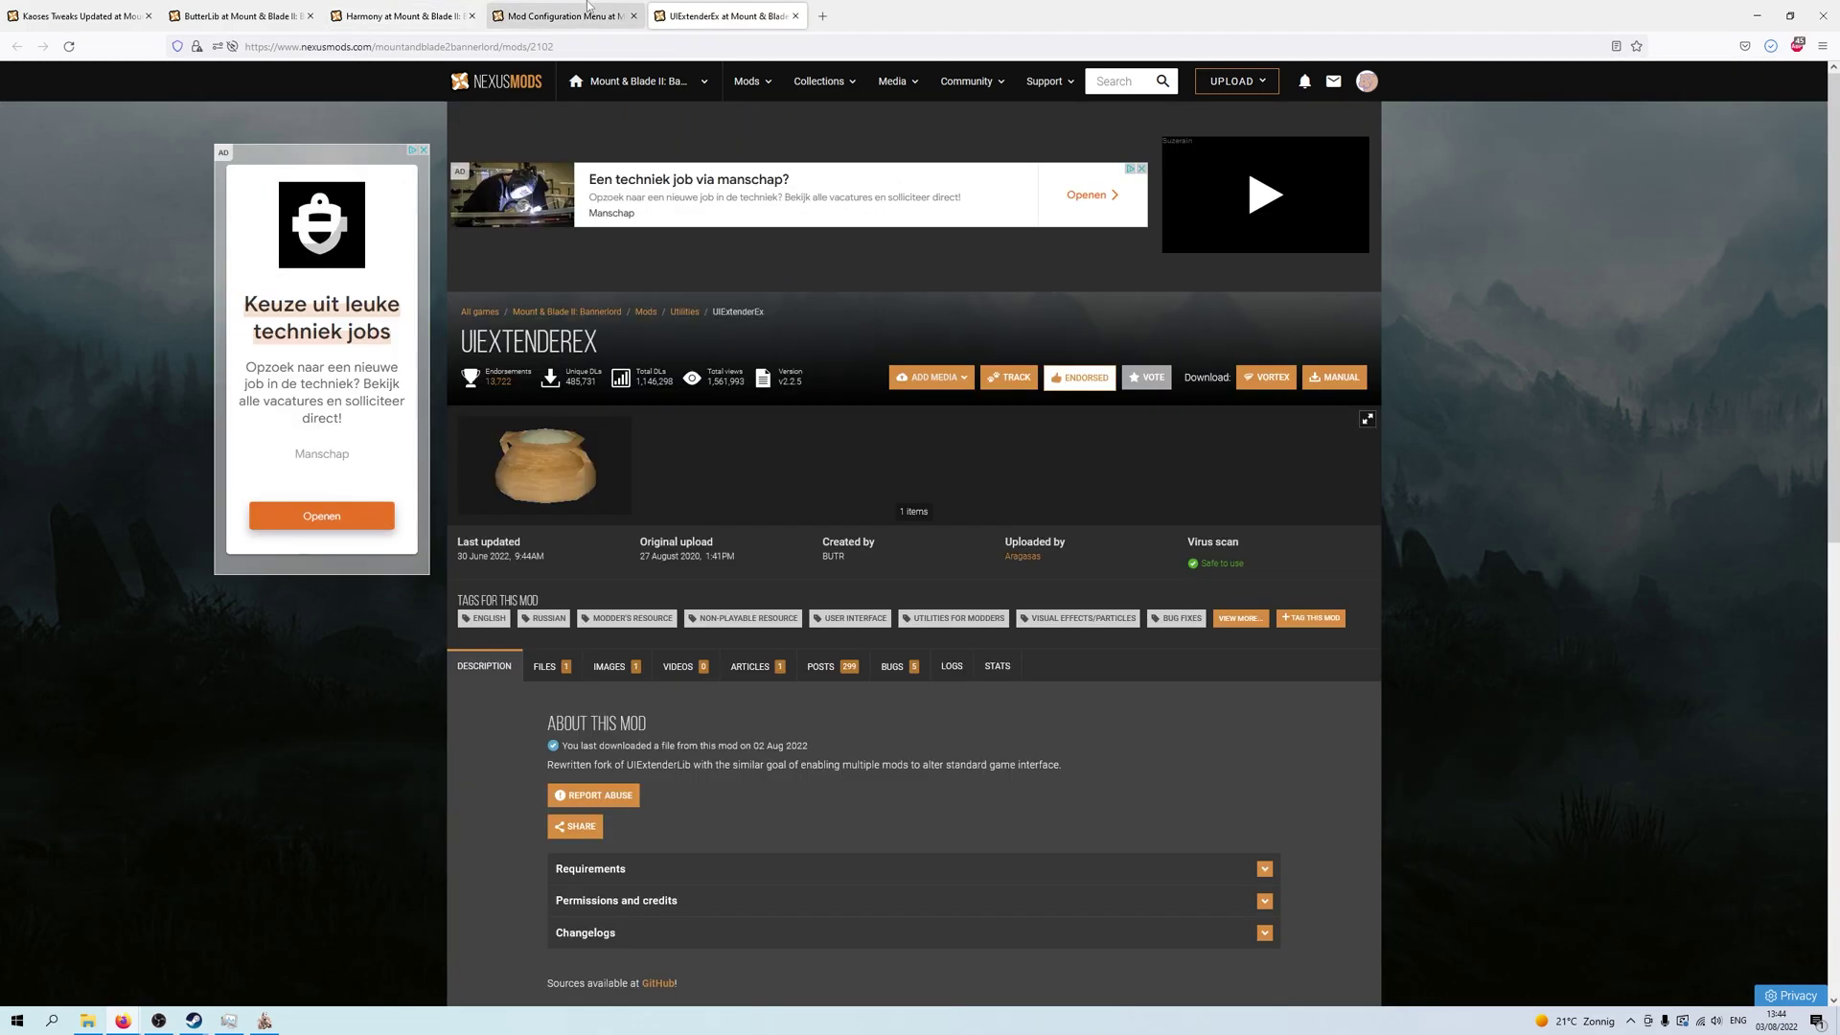
{"action": "left_click", "coordinate": [621, 7]}
{"action": "left_click", "coordinate": [725, 16]}
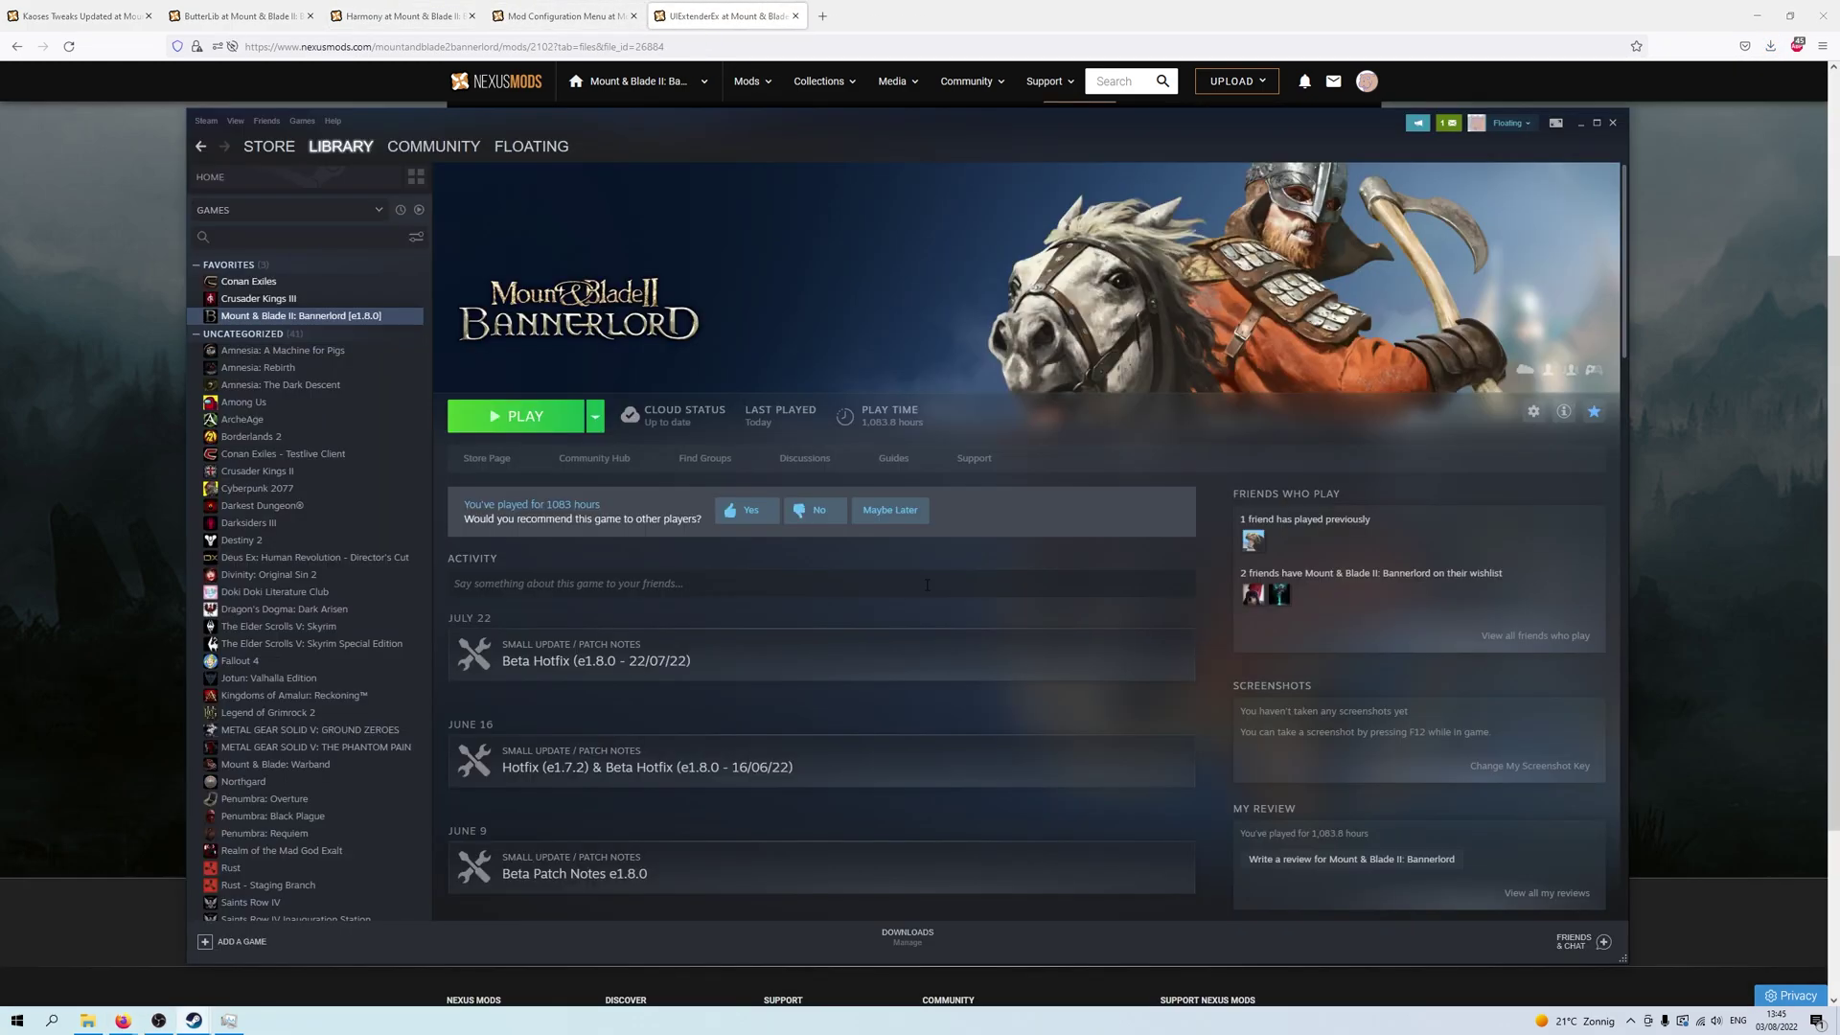
- Open the ButterLib archive from Downloads in WinRAR, dismissing the trial-expired notice
{"action": "left_click", "coordinate": [1583, 122]}
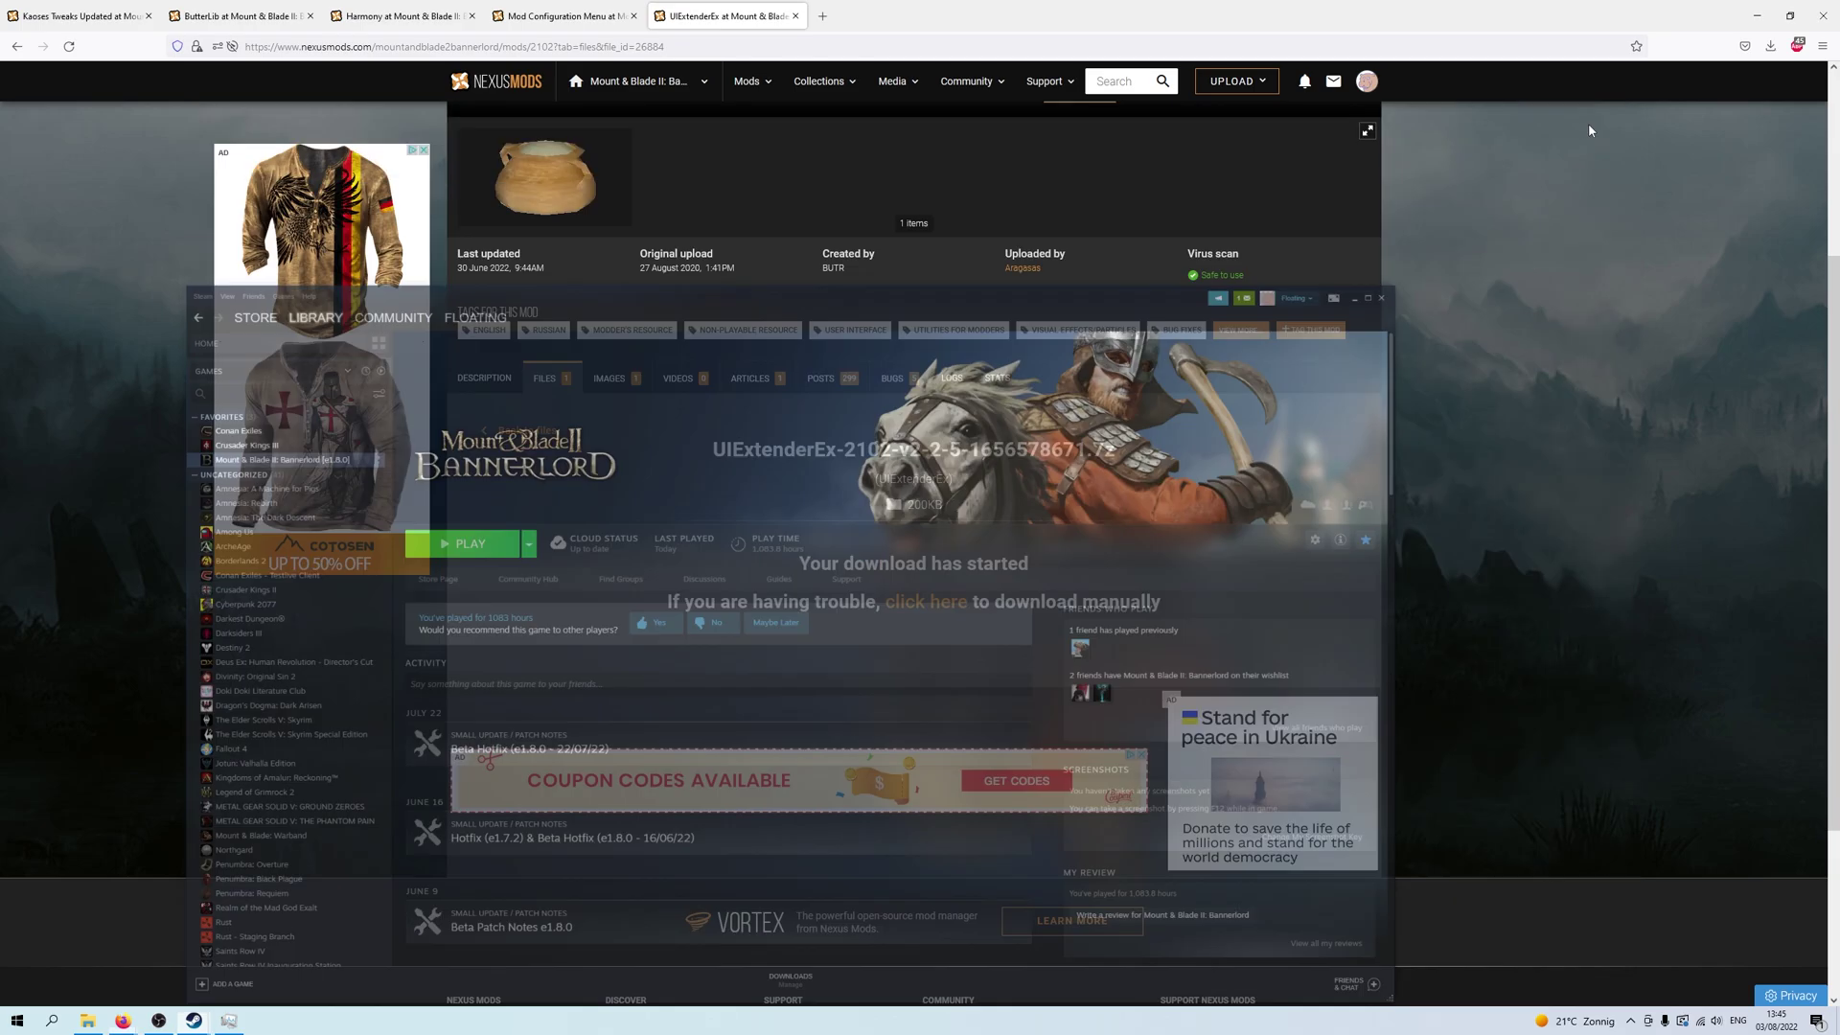
{"action": "left_click", "coordinate": [92, 1022]}
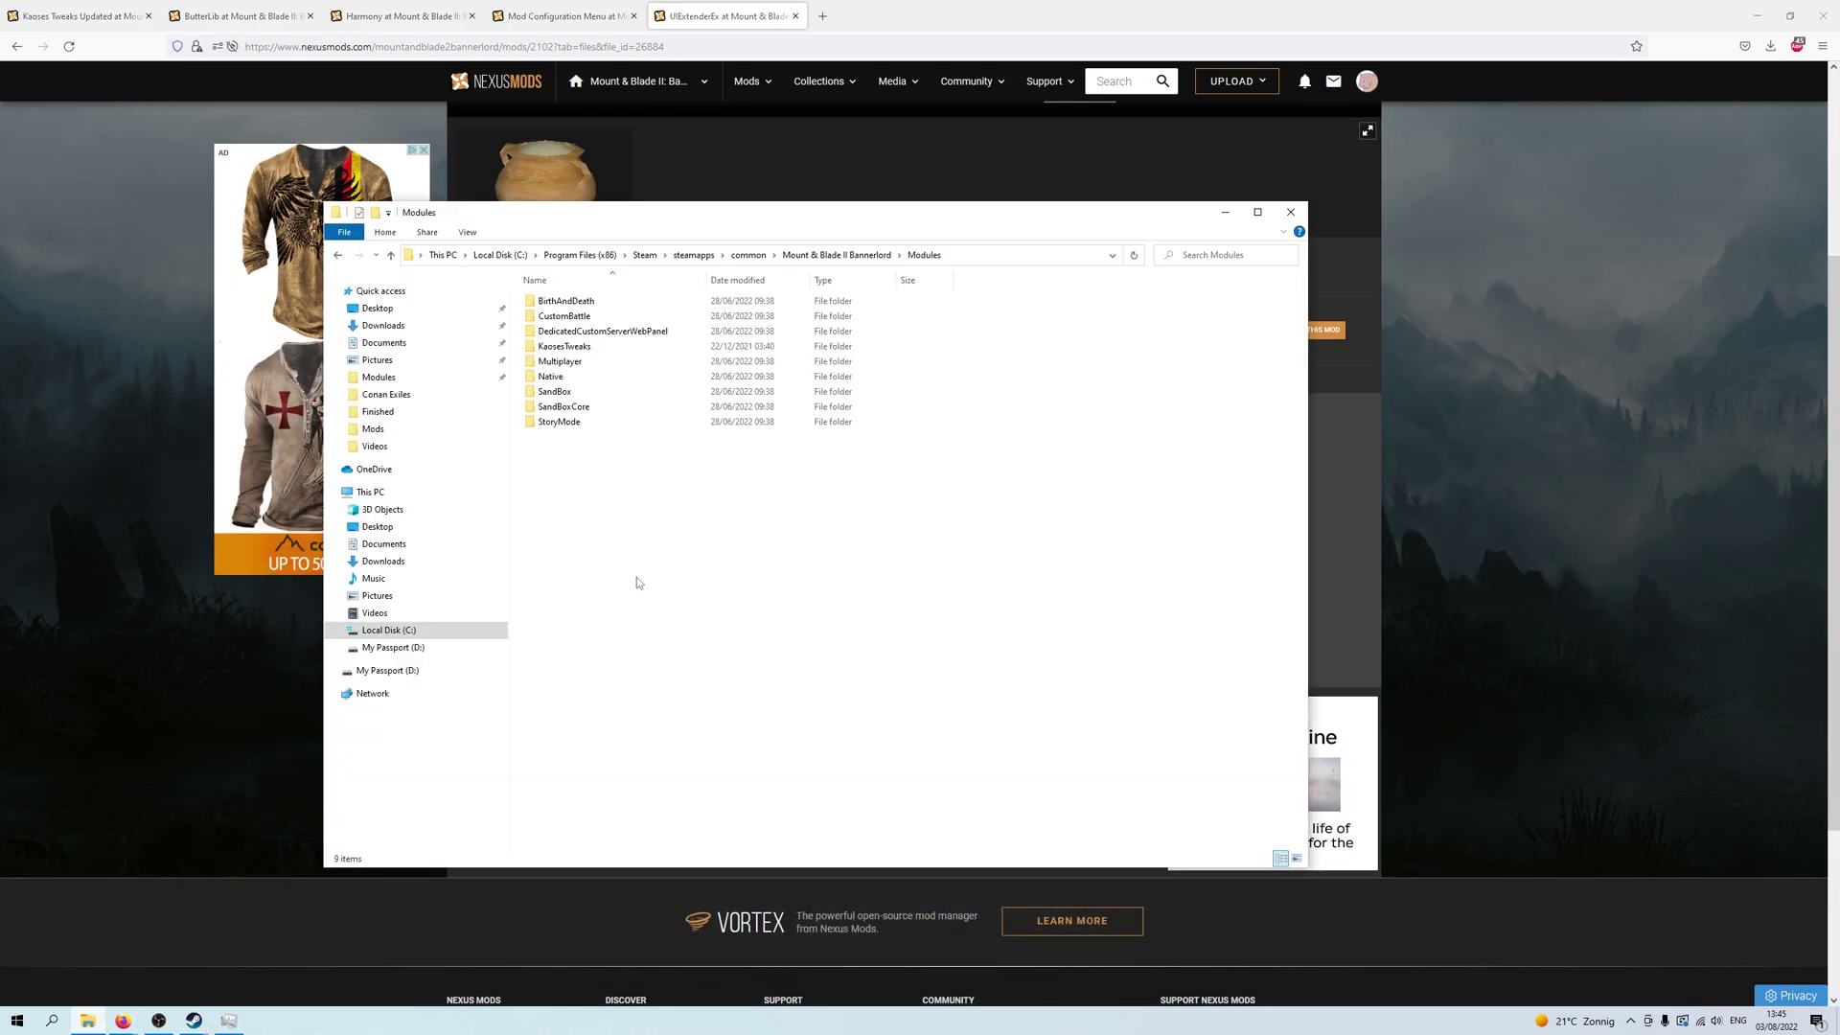
{"action": "left_click", "coordinate": [5, 1014]}
{"action": "left_click", "coordinate": [418, 658]}
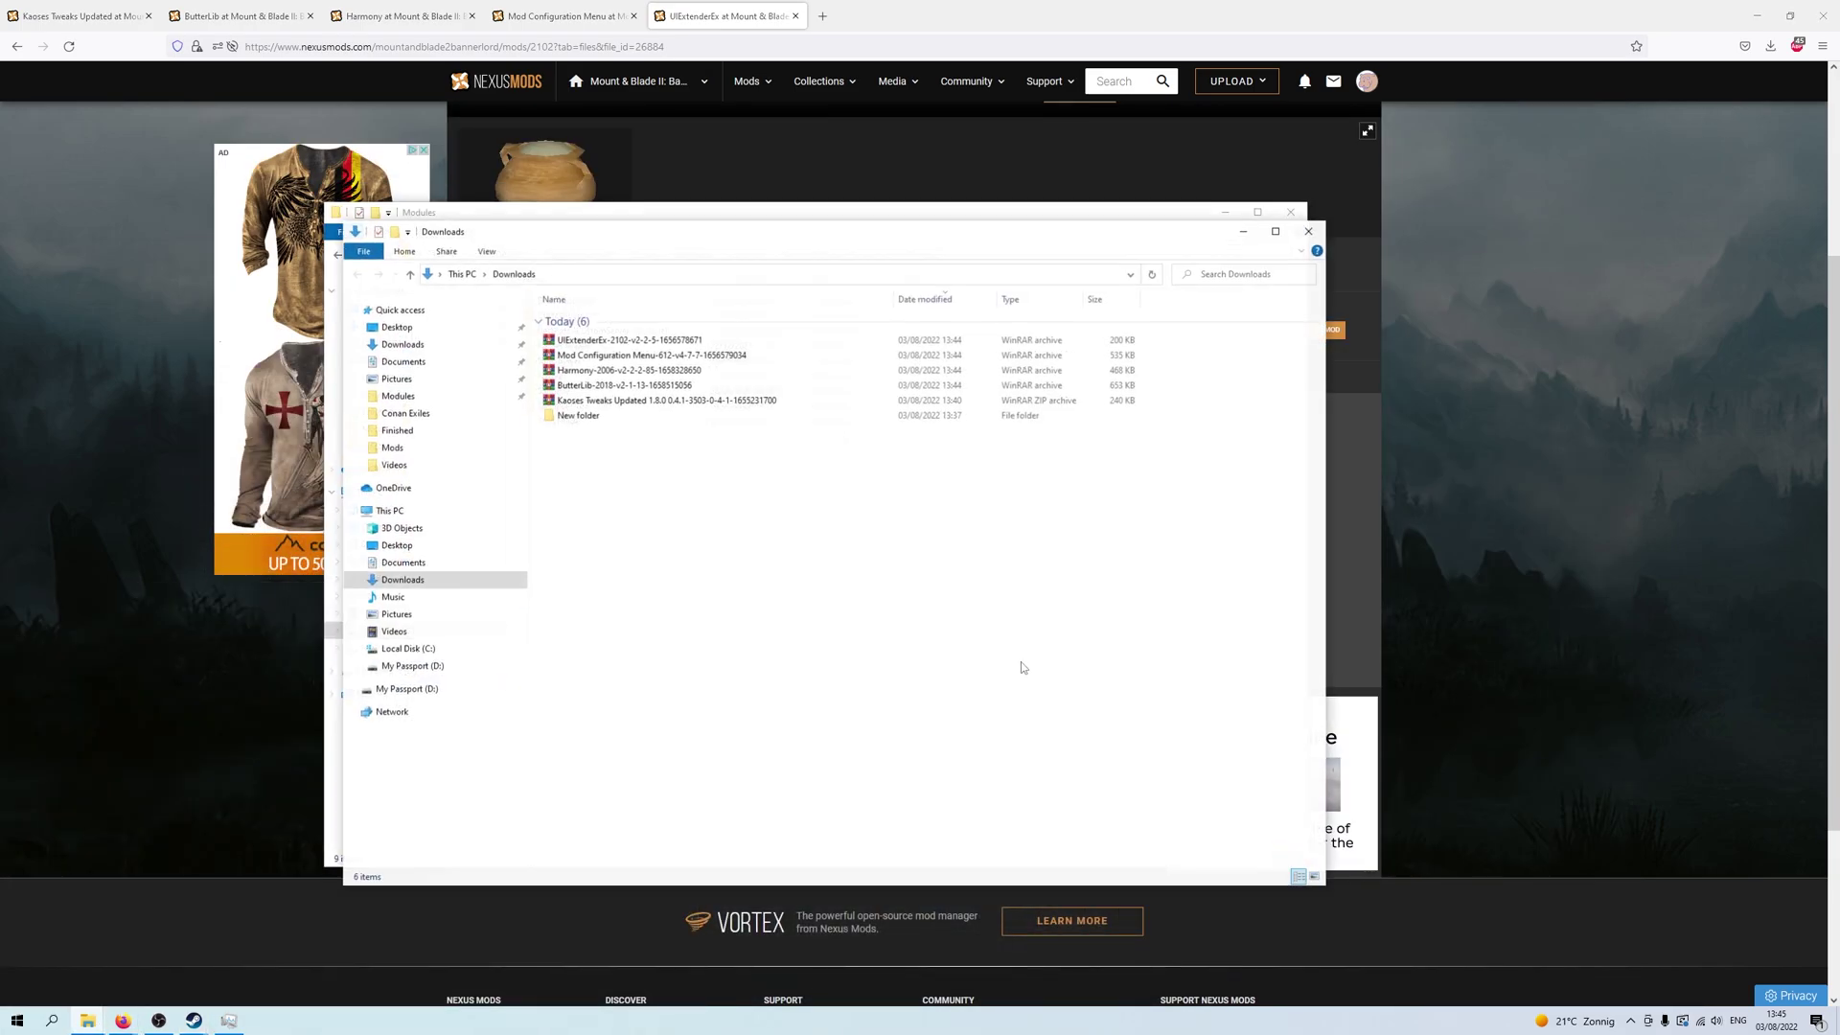
{"action": "left_click_drag", "start_coordinate": [623, 254], "coordinate": [1132, 293]}
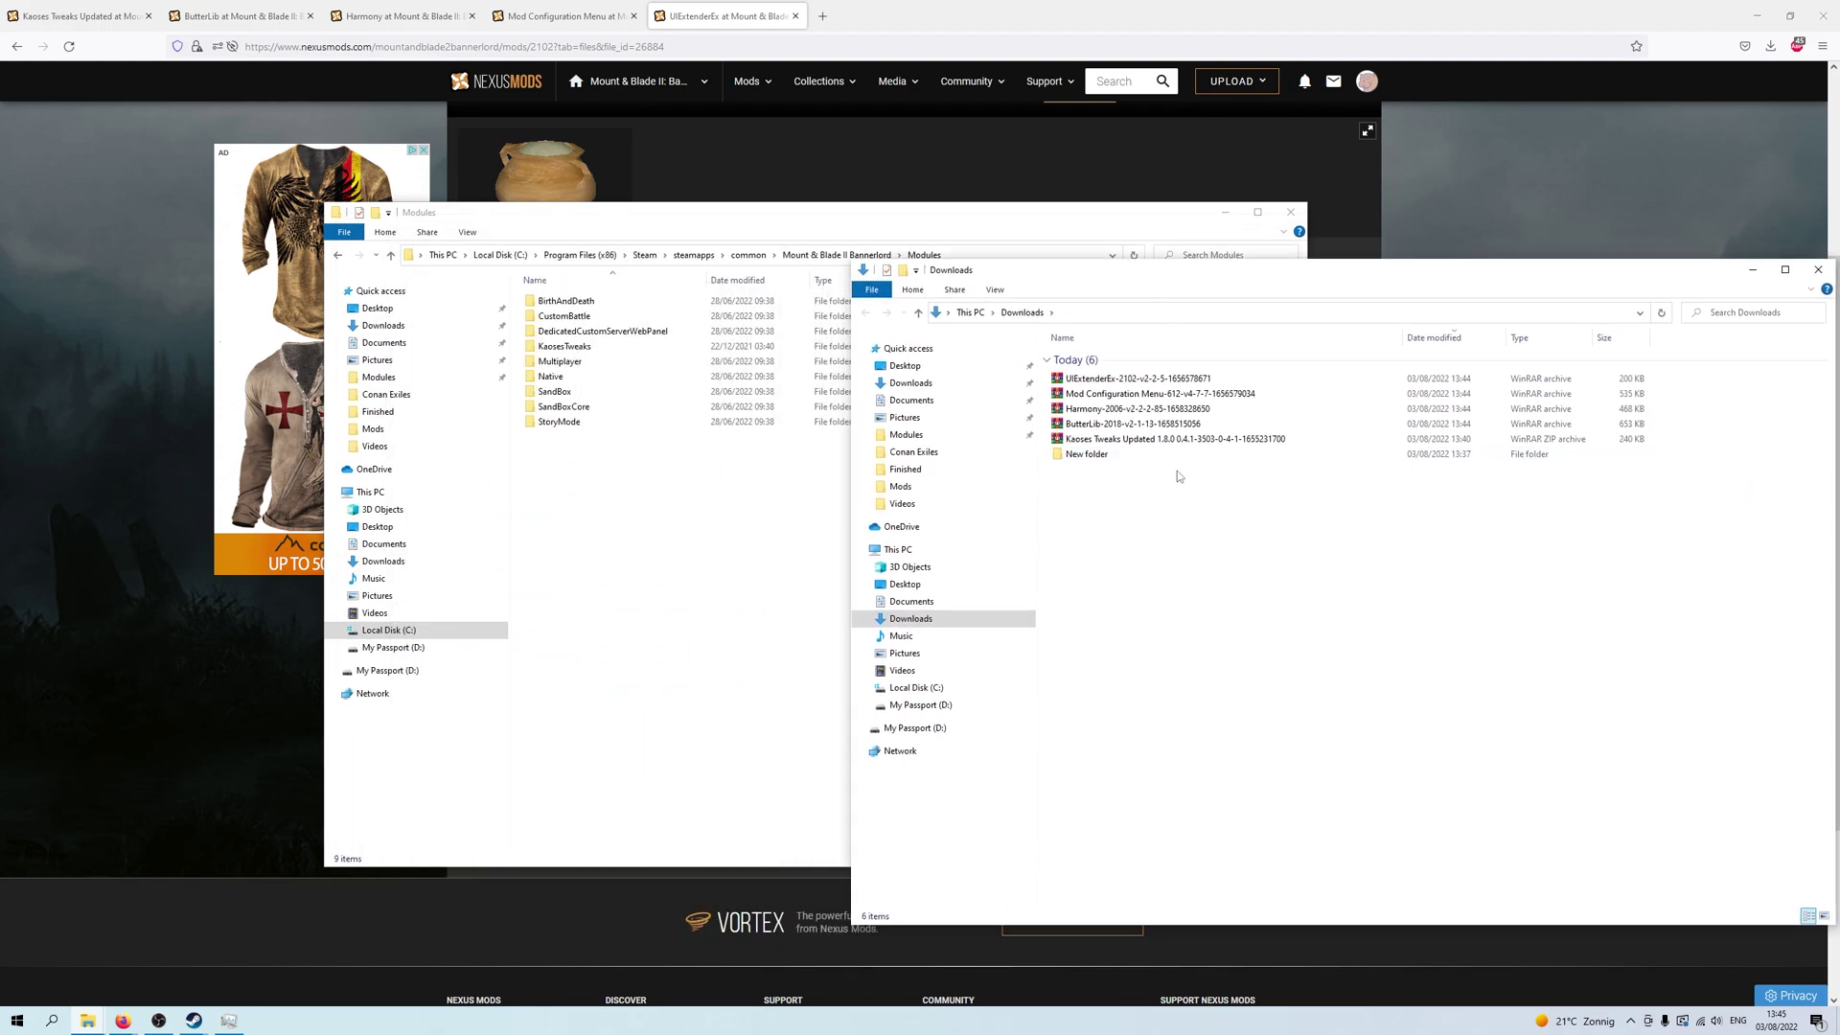
{"action": "double_click", "coordinate": [1109, 423]}
{"action": "left_click", "coordinate": [1186, 285]}
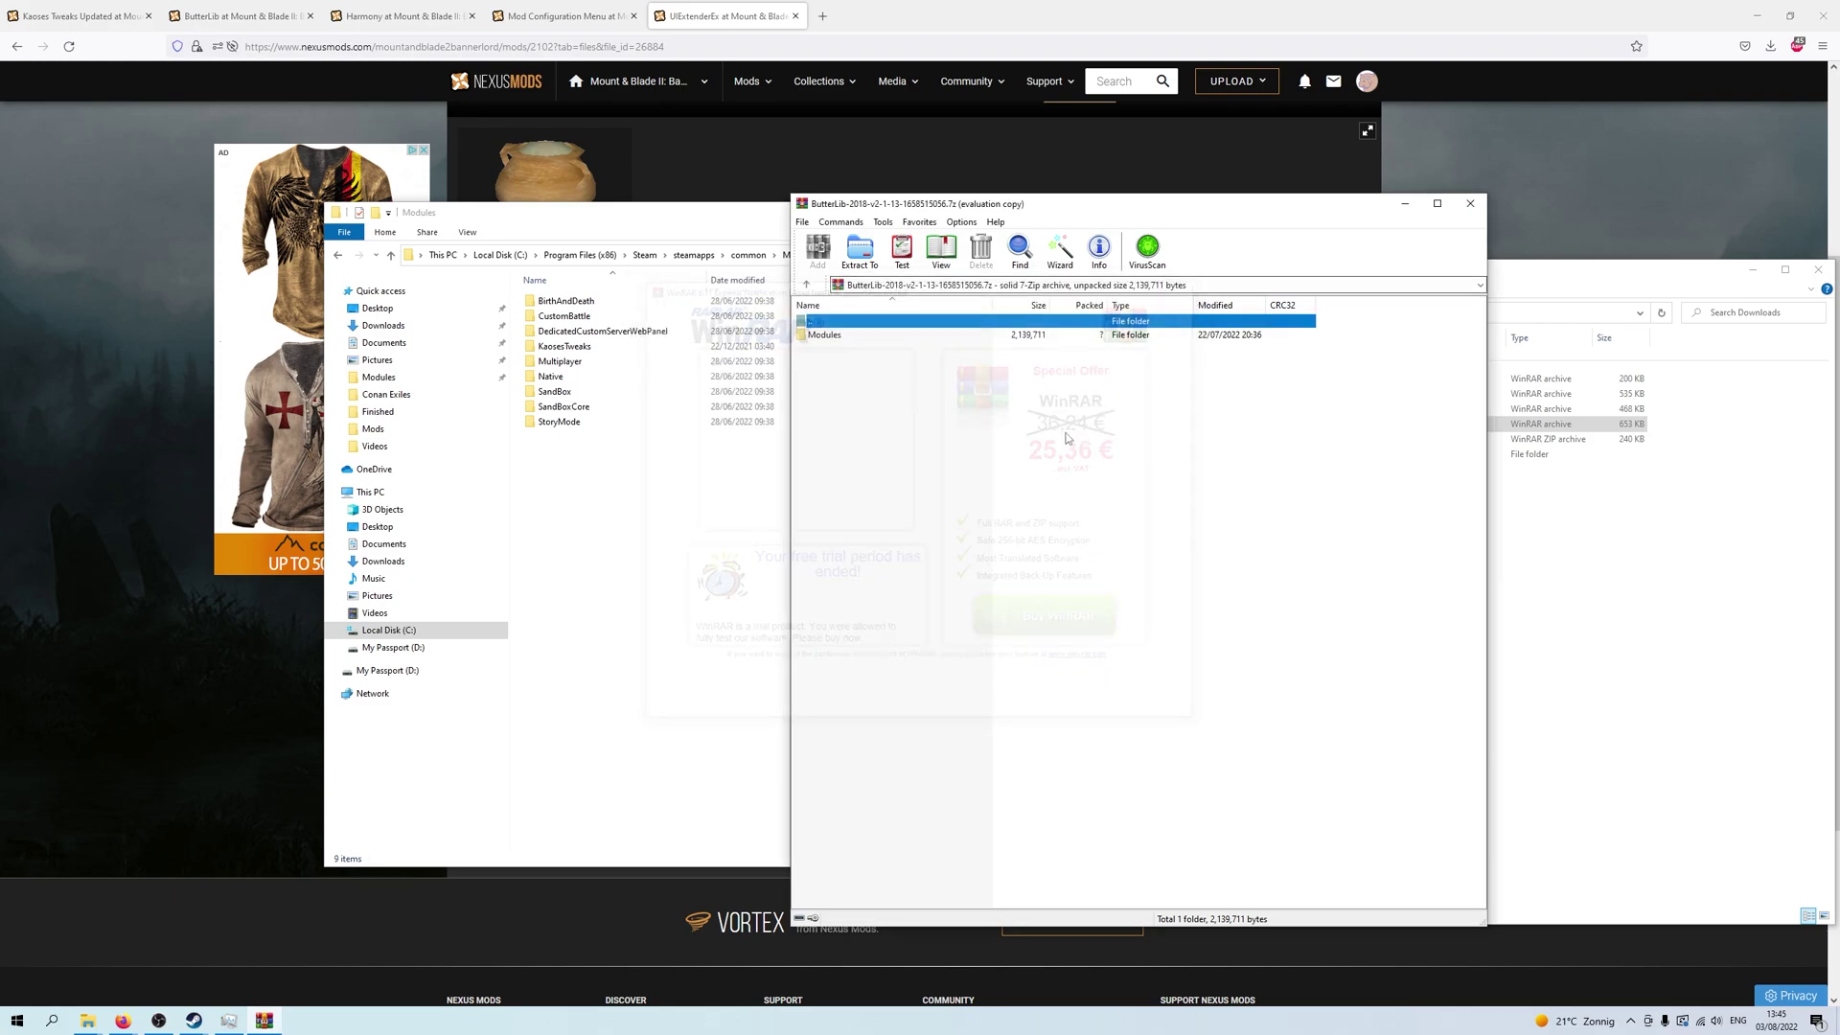
{"action": "left_click", "coordinate": [836, 338]}
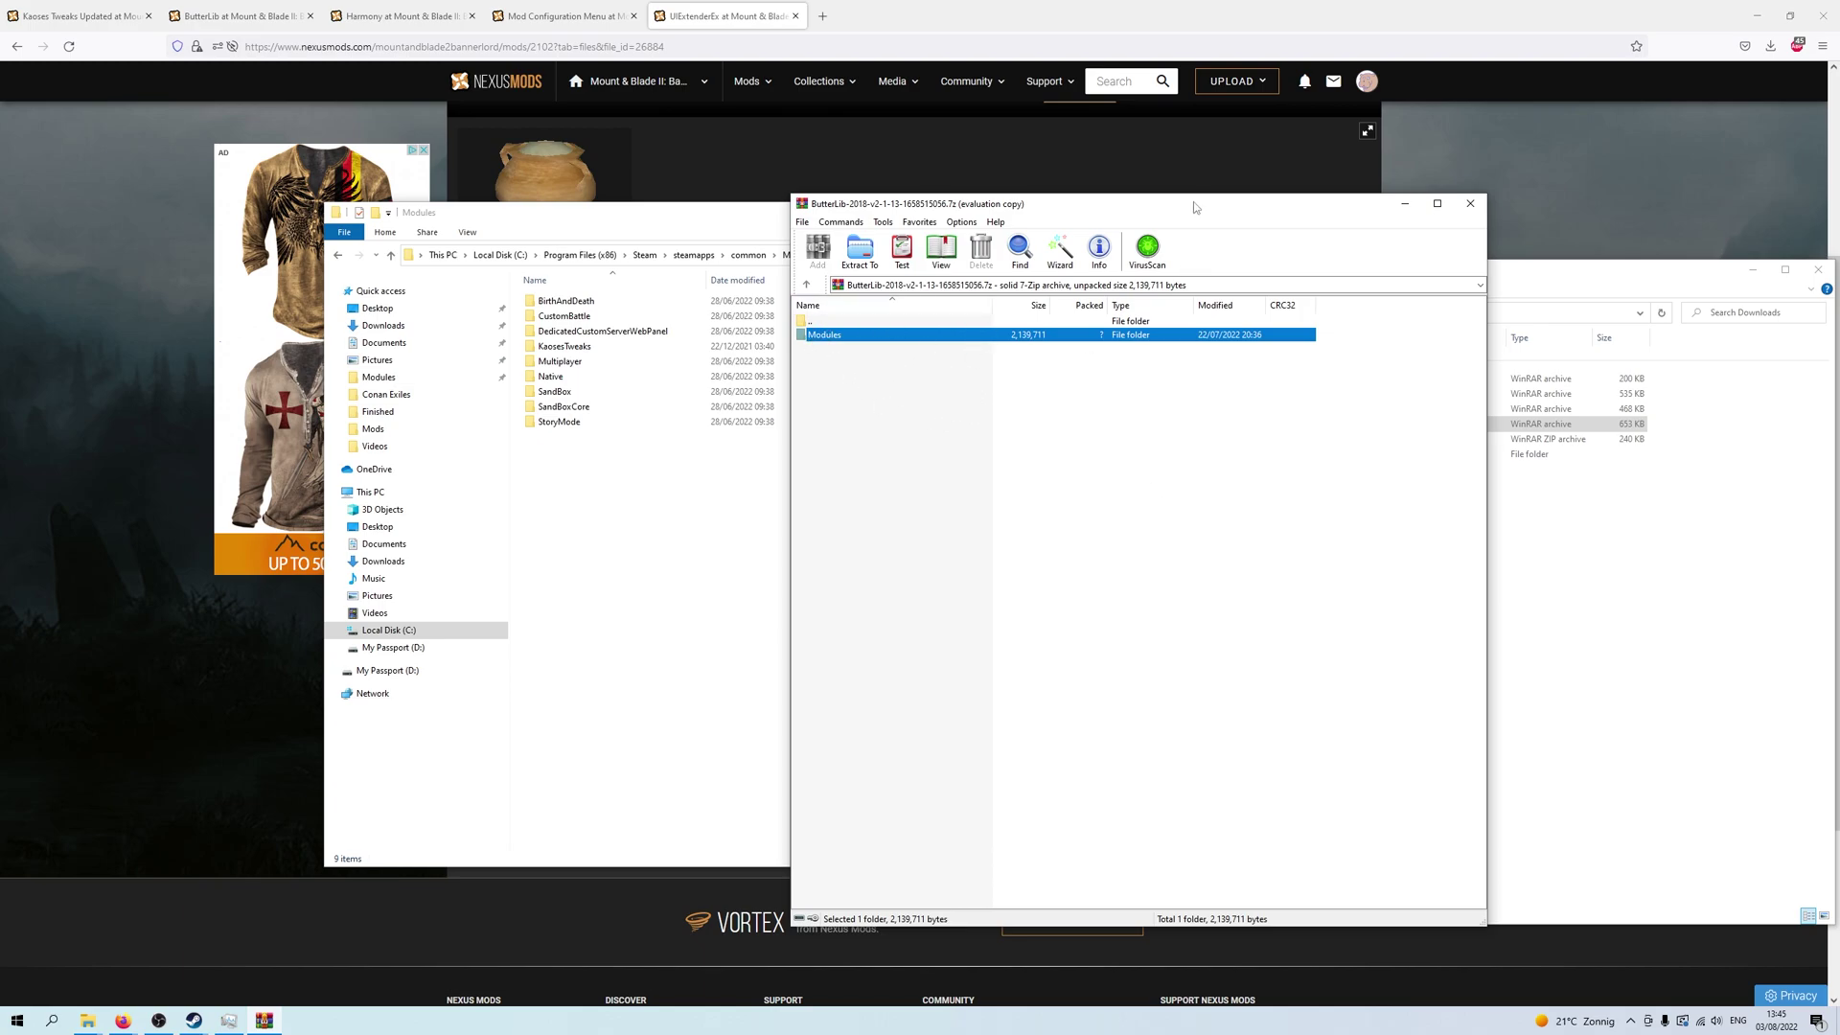
{"action": "mouse_move", "coordinate": [1195, 208]}
{"action": "left_mouse_down"}
{"action": "mouse_move", "coordinate": [906, 201]}
{"action": "mouse_move", "coordinate": [682, 226]}
{"action": "mouse_move", "coordinate": [1228, 197]}
{"action": "left_mouse_up"}
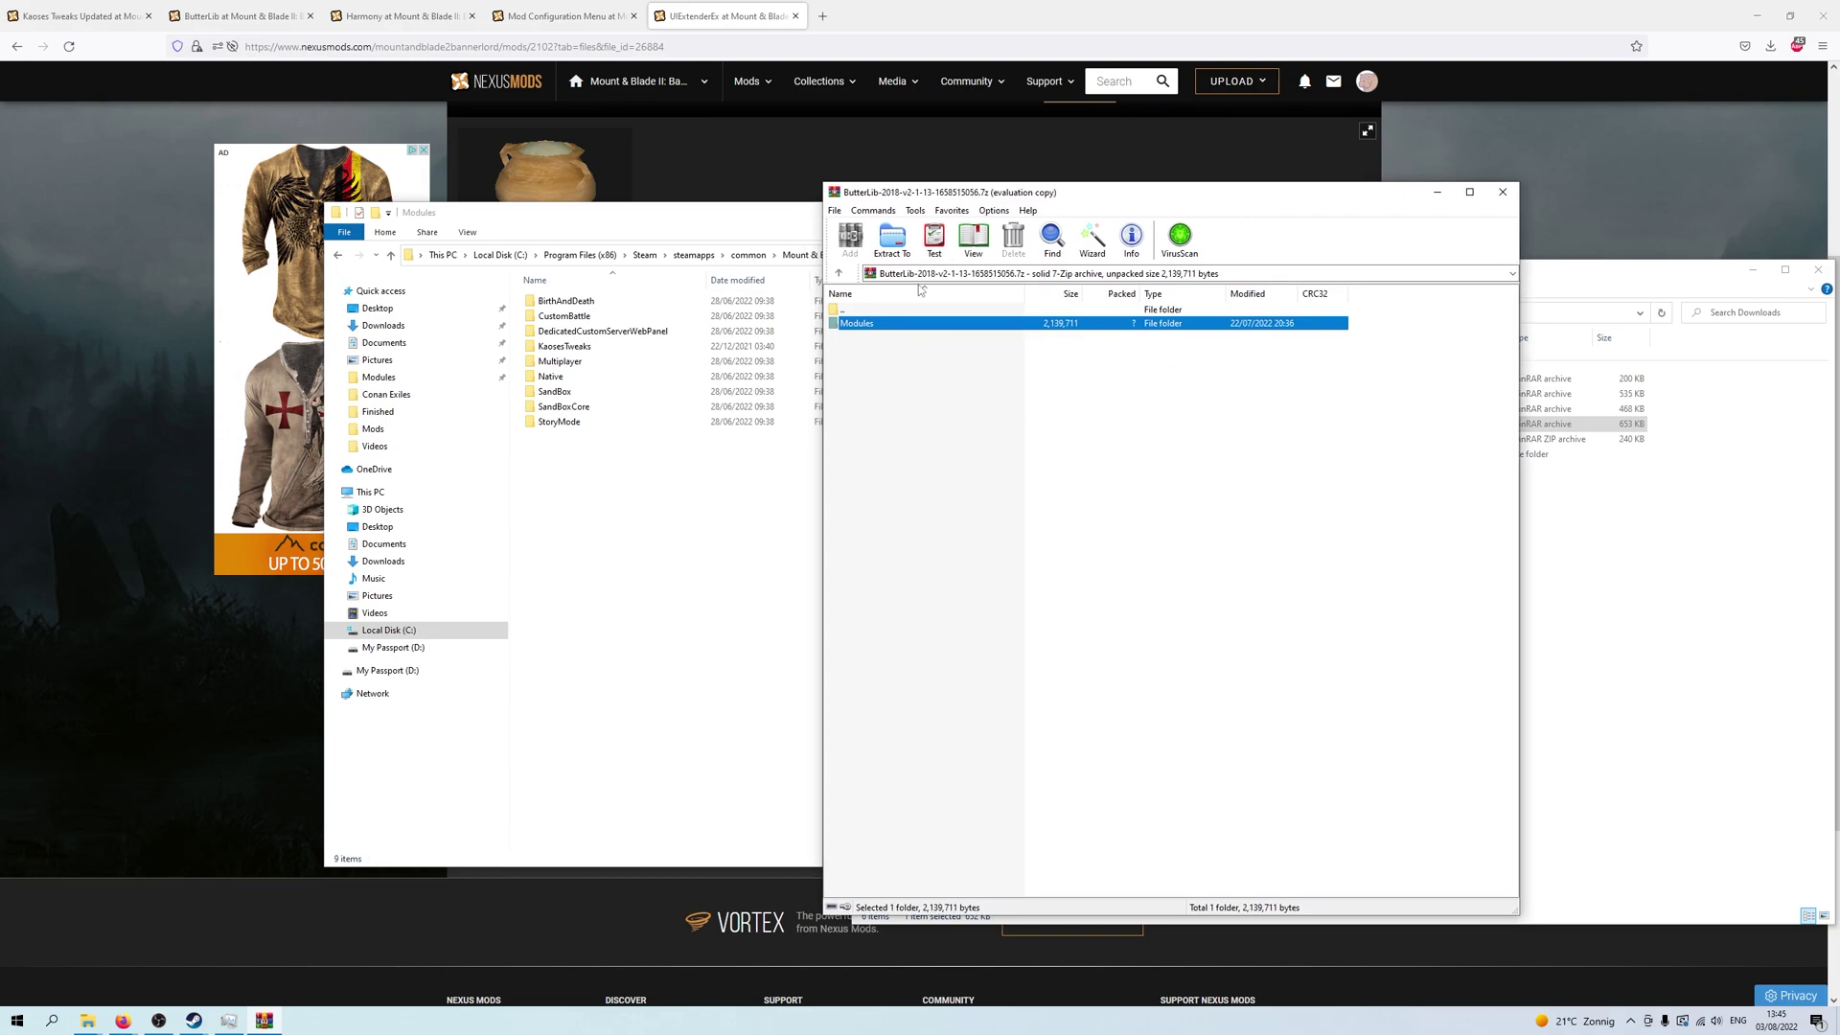
{"action": "mouse_move", "coordinate": [921, 192]}
{"action": "left_mouse_down"}
{"action": "mouse_move", "coordinate": [1002, 202]}
{"action": "mouse_move", "coordinate": [924, 204]}
{"action": "left_mouse_up"}
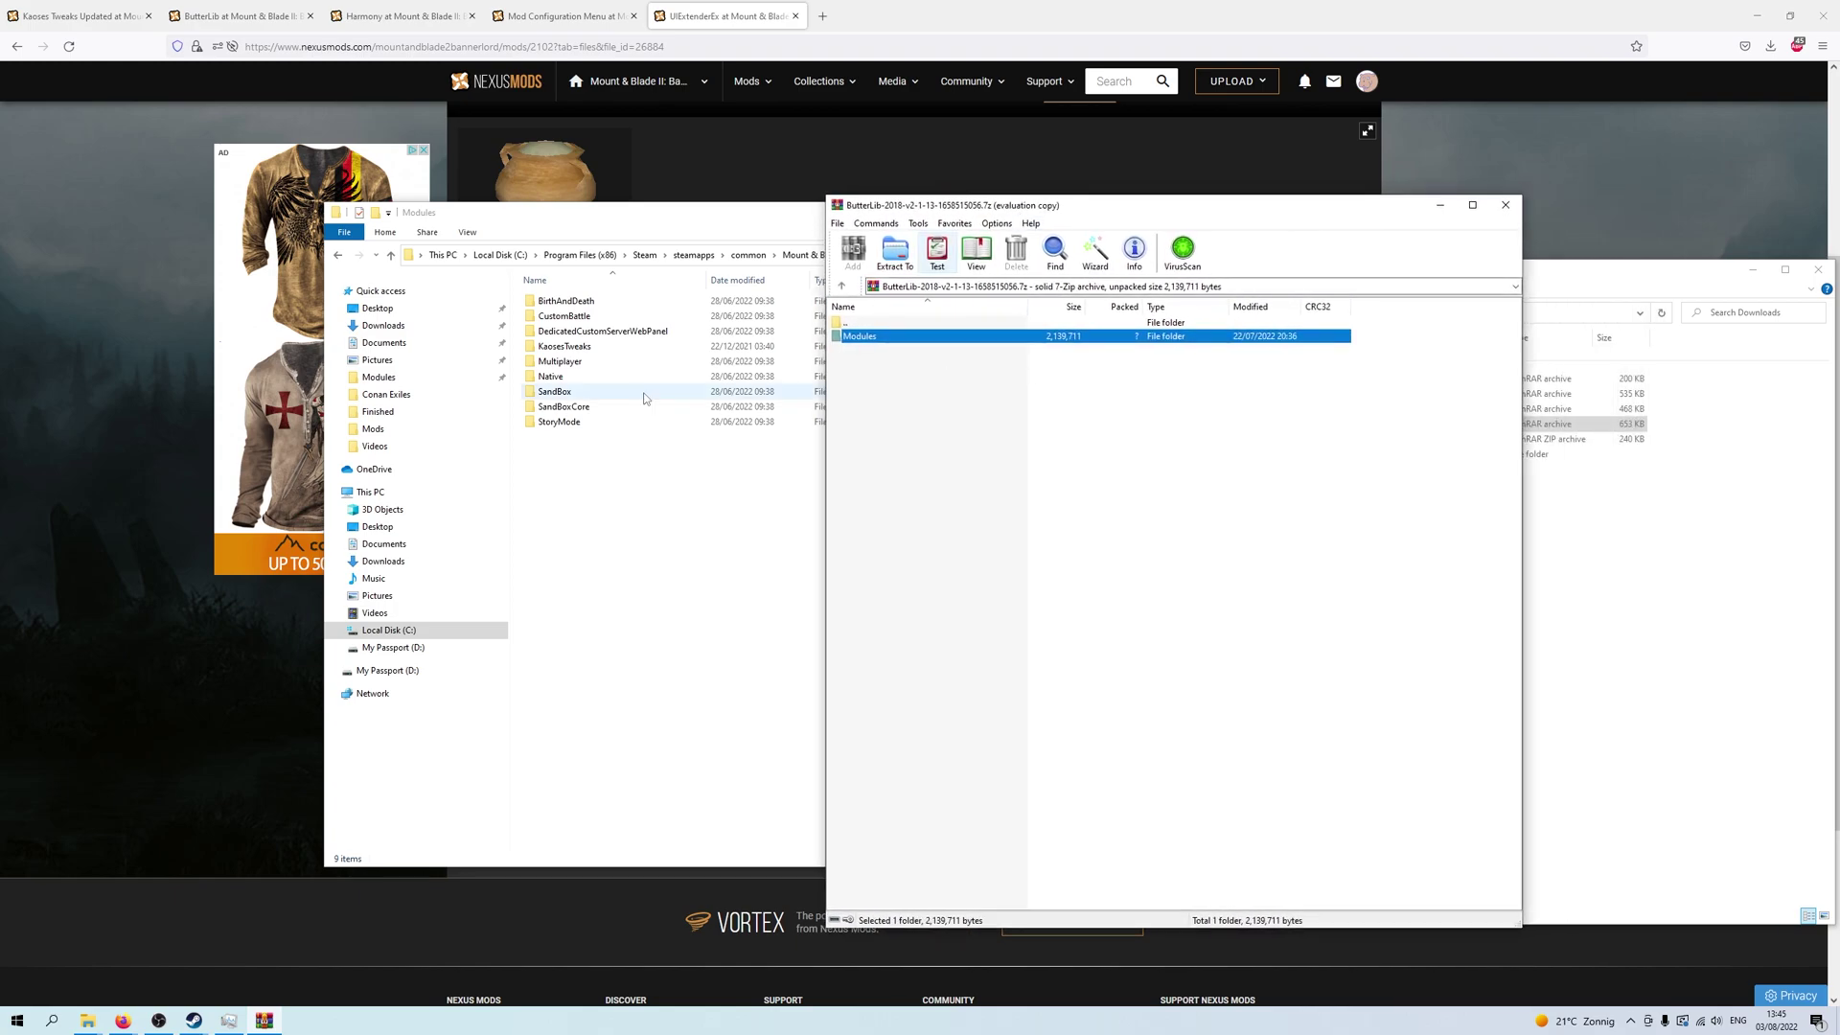
- Extract Bannerlord.ButterLib from the archive's Modules folder into the game's Modules folder and close WinRAR
{"action": "left_click", "coordinate": [391, 255]}
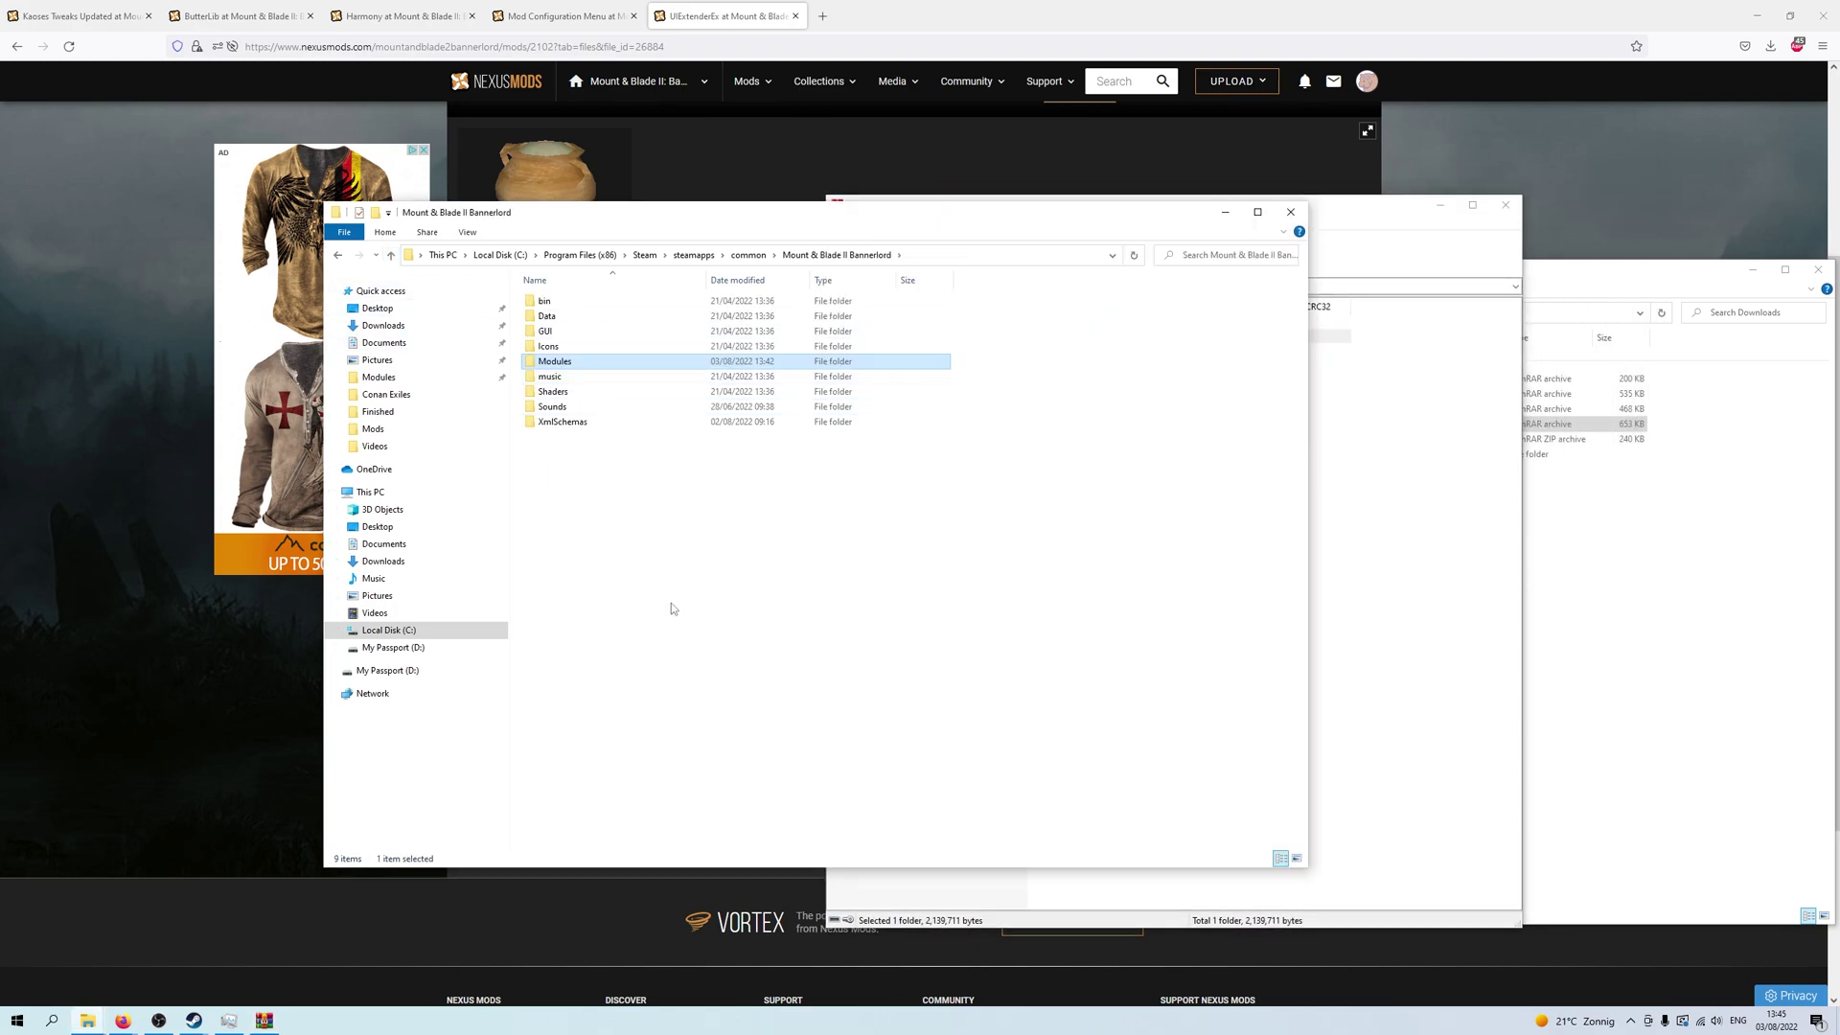
{"action": "double_click", "coordinate": [592, 366]}
{"action": "left_click", "coordinate": [1384, 563]}
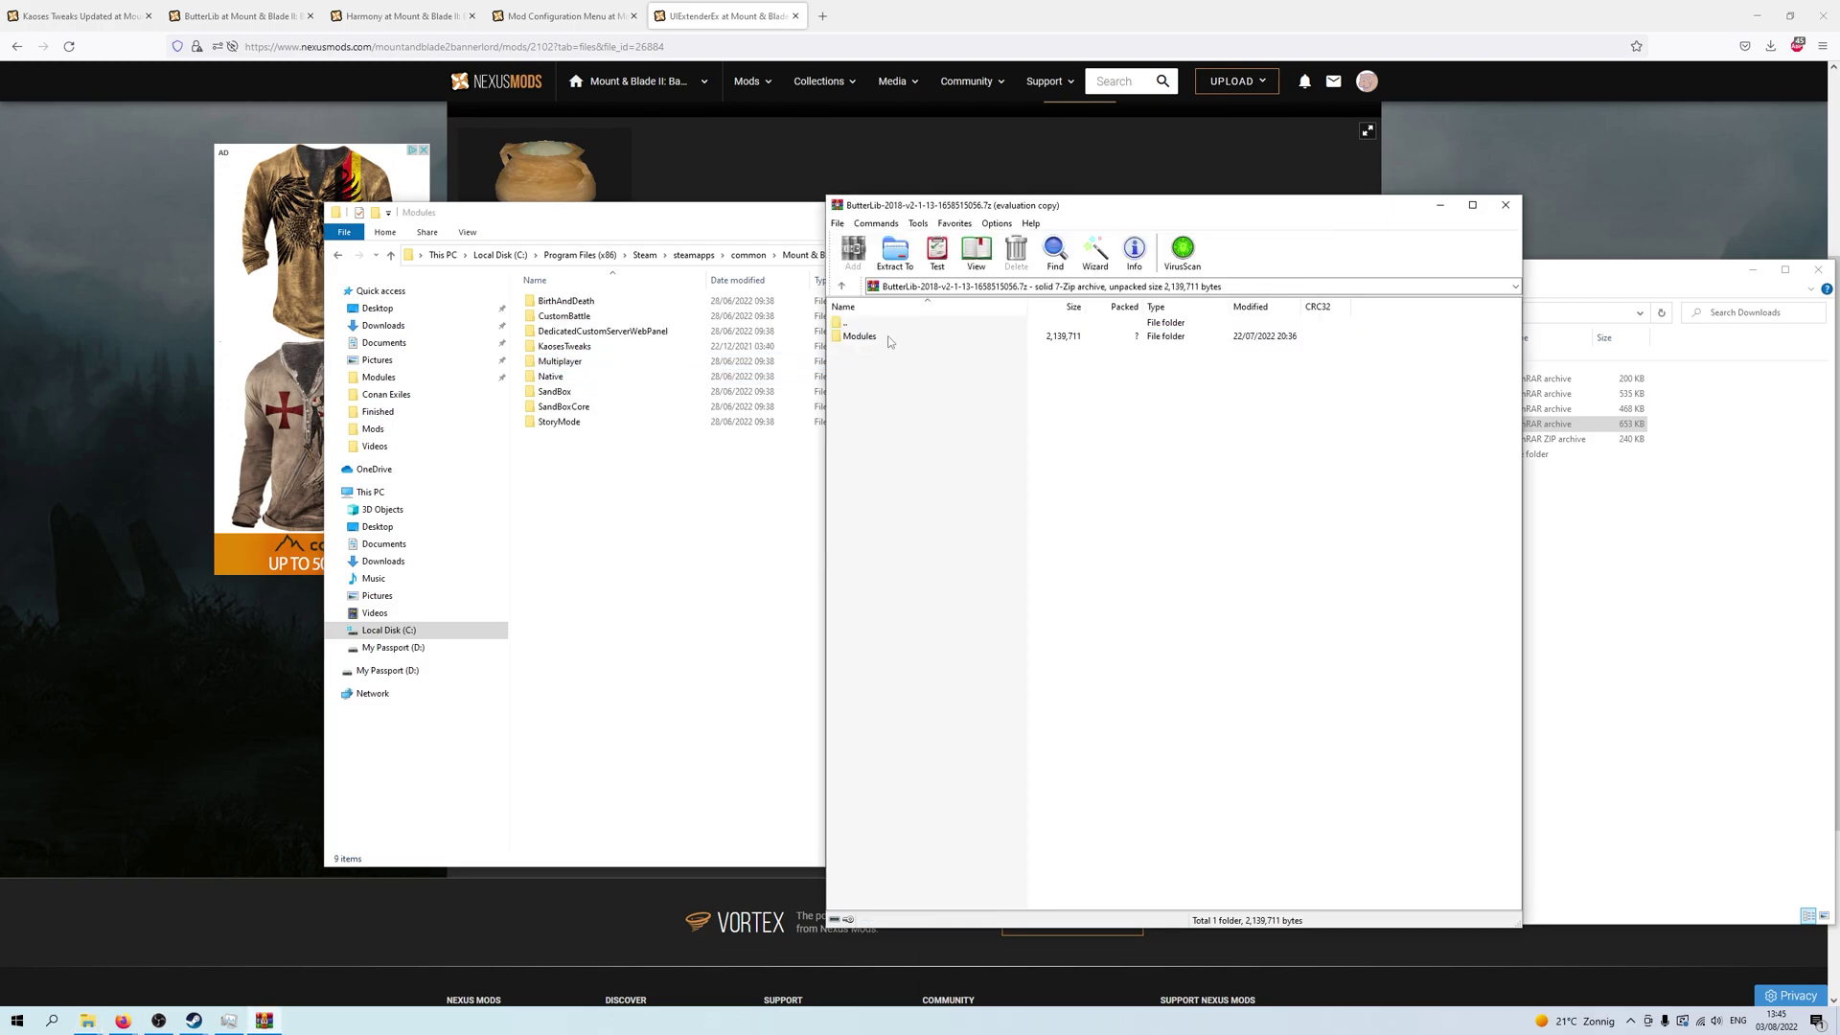
{"action": "double_click", "coordinate": [888, 342]}
{"action": "left_click_drag", "start_coordinate": [851, 341], "coordinate": [565, 604]}
{"action": "left_click", "coordinate": [1103, 391]}
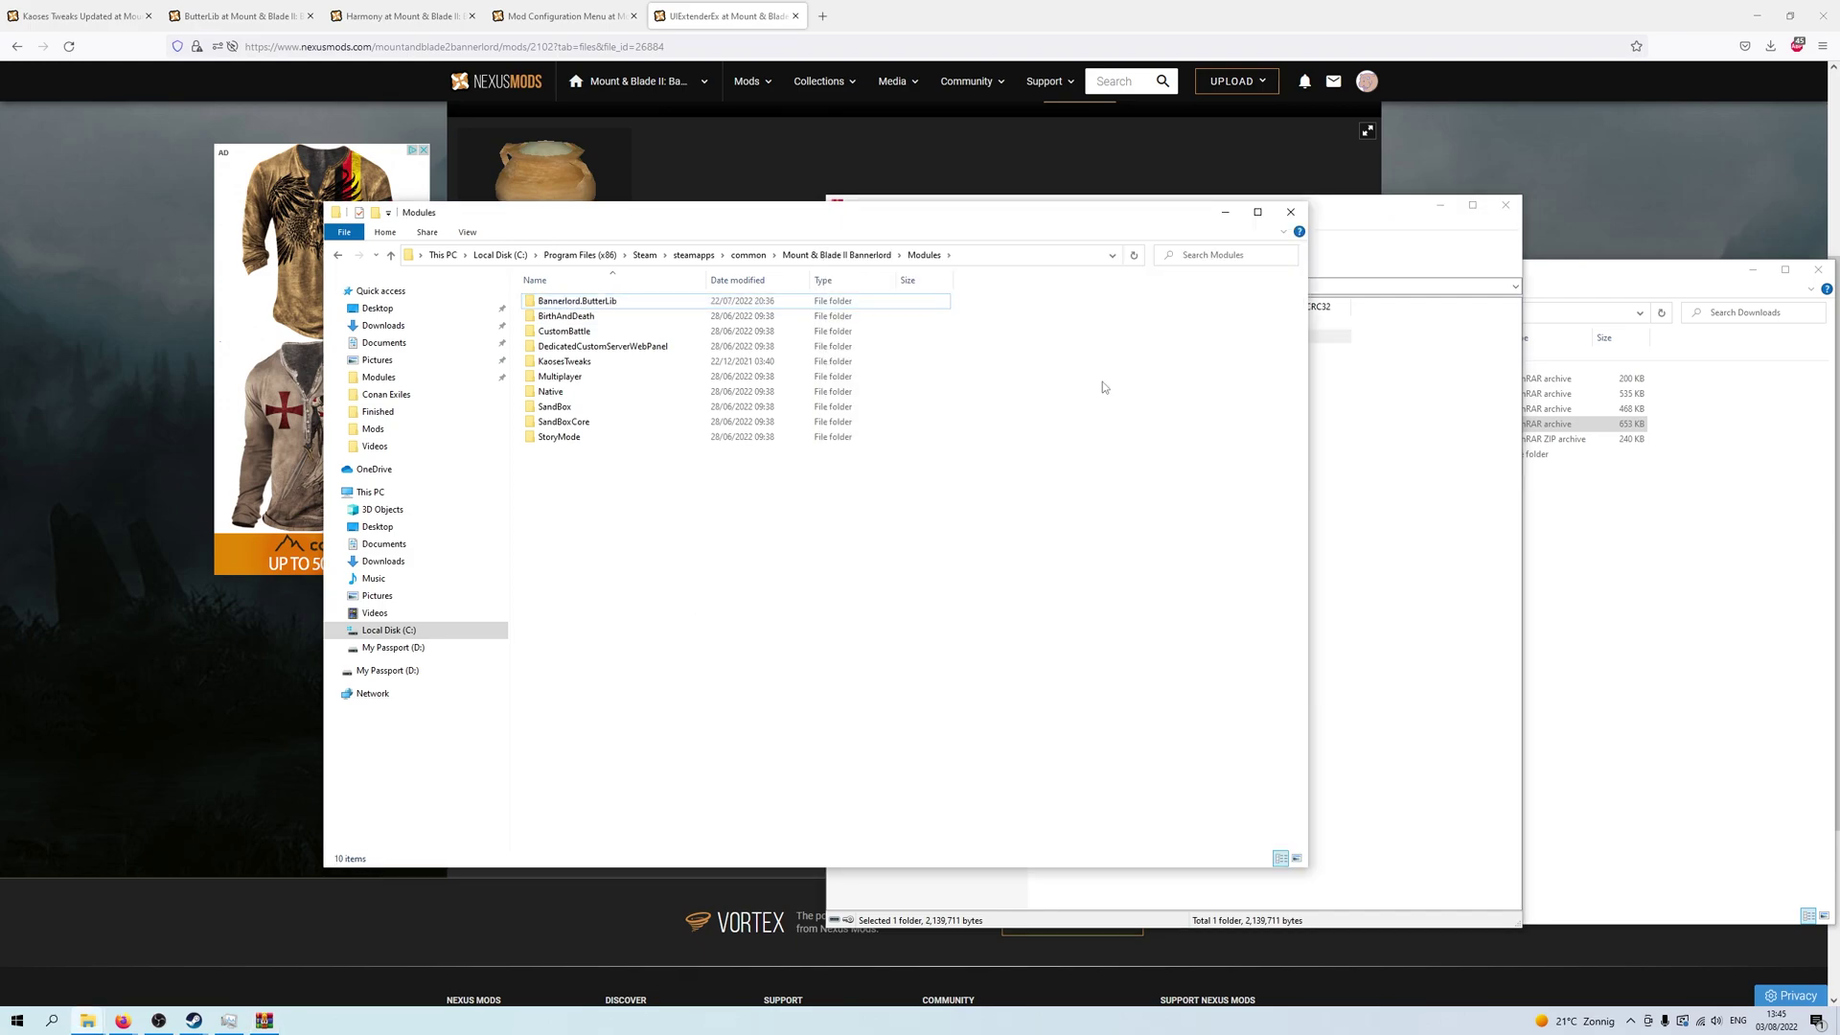
{"action": "left_click", "coordinate": [1382, 247]}
- Extract Bannerlord.Harmony from the Harmony archive into the game's Modules folder
{"action": "left_click", "coordinate": [1505, 204]}
{"action": "left_click", "coordinate": [1400, 524]}
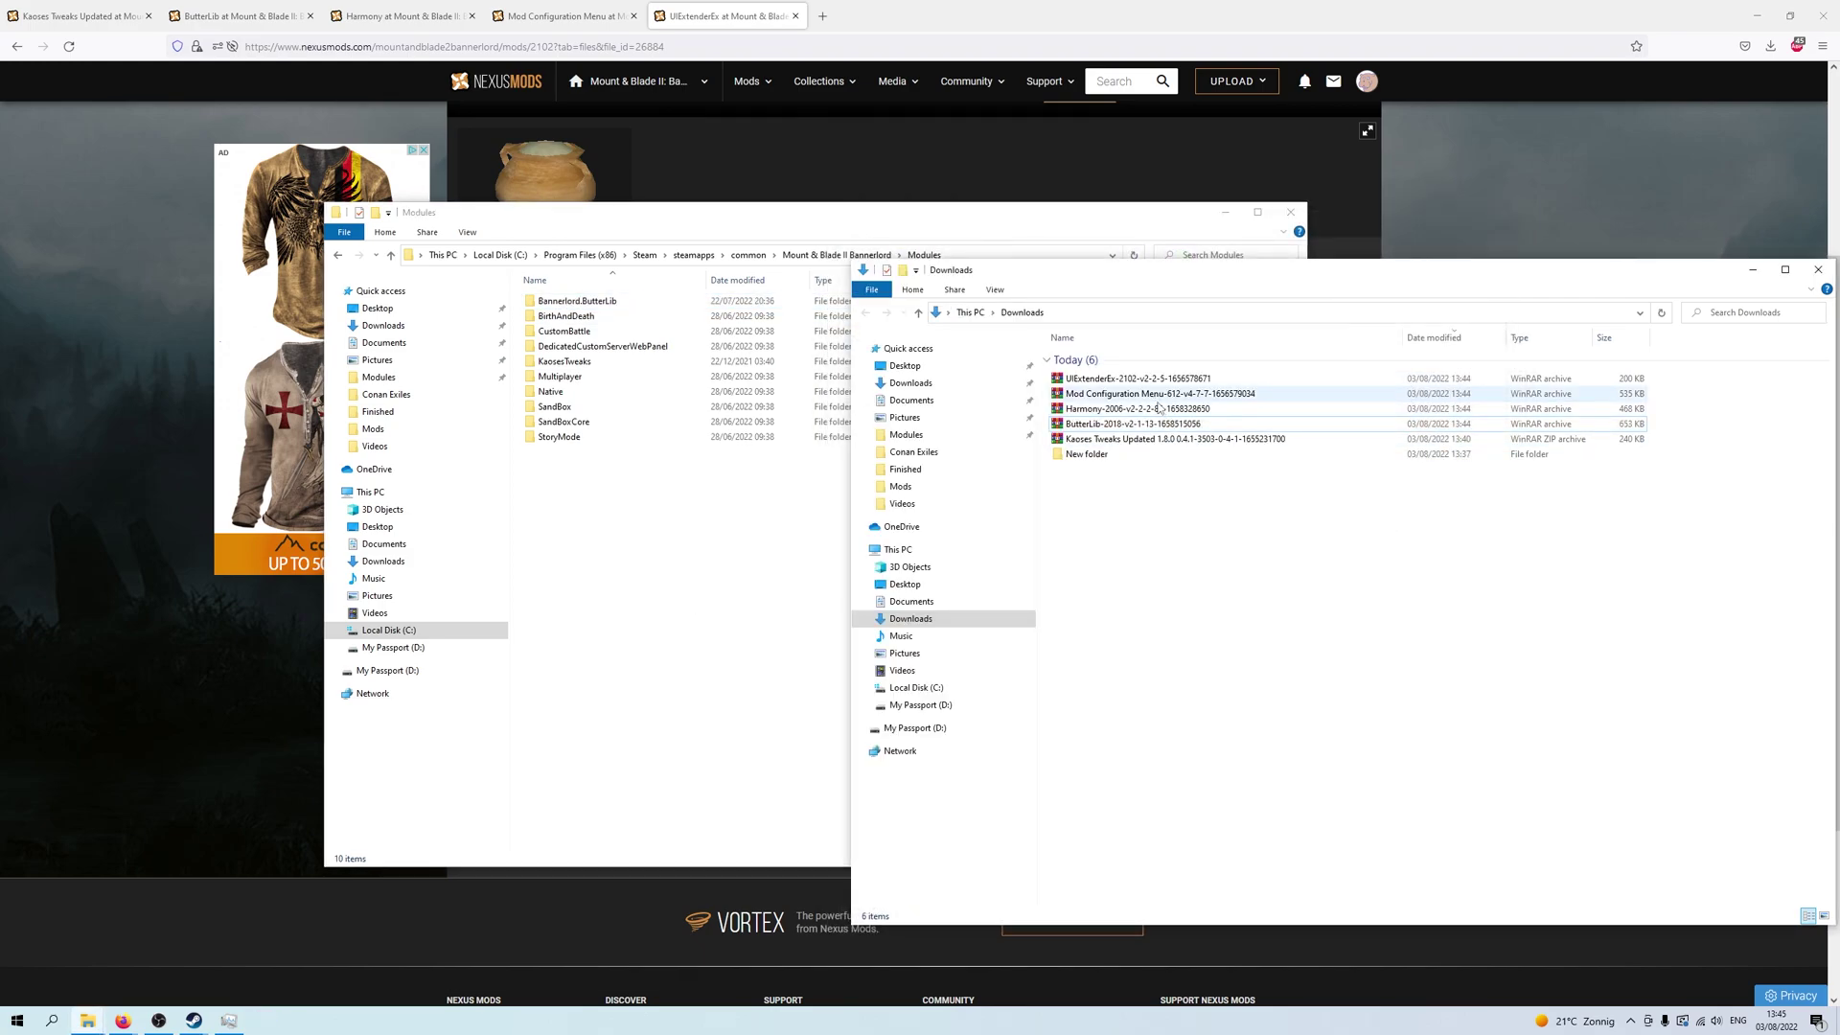
{"action": "double_click", "coordinate": [1150, 409]}
{"action": "left_click", "coordinate": [1185, 287]}
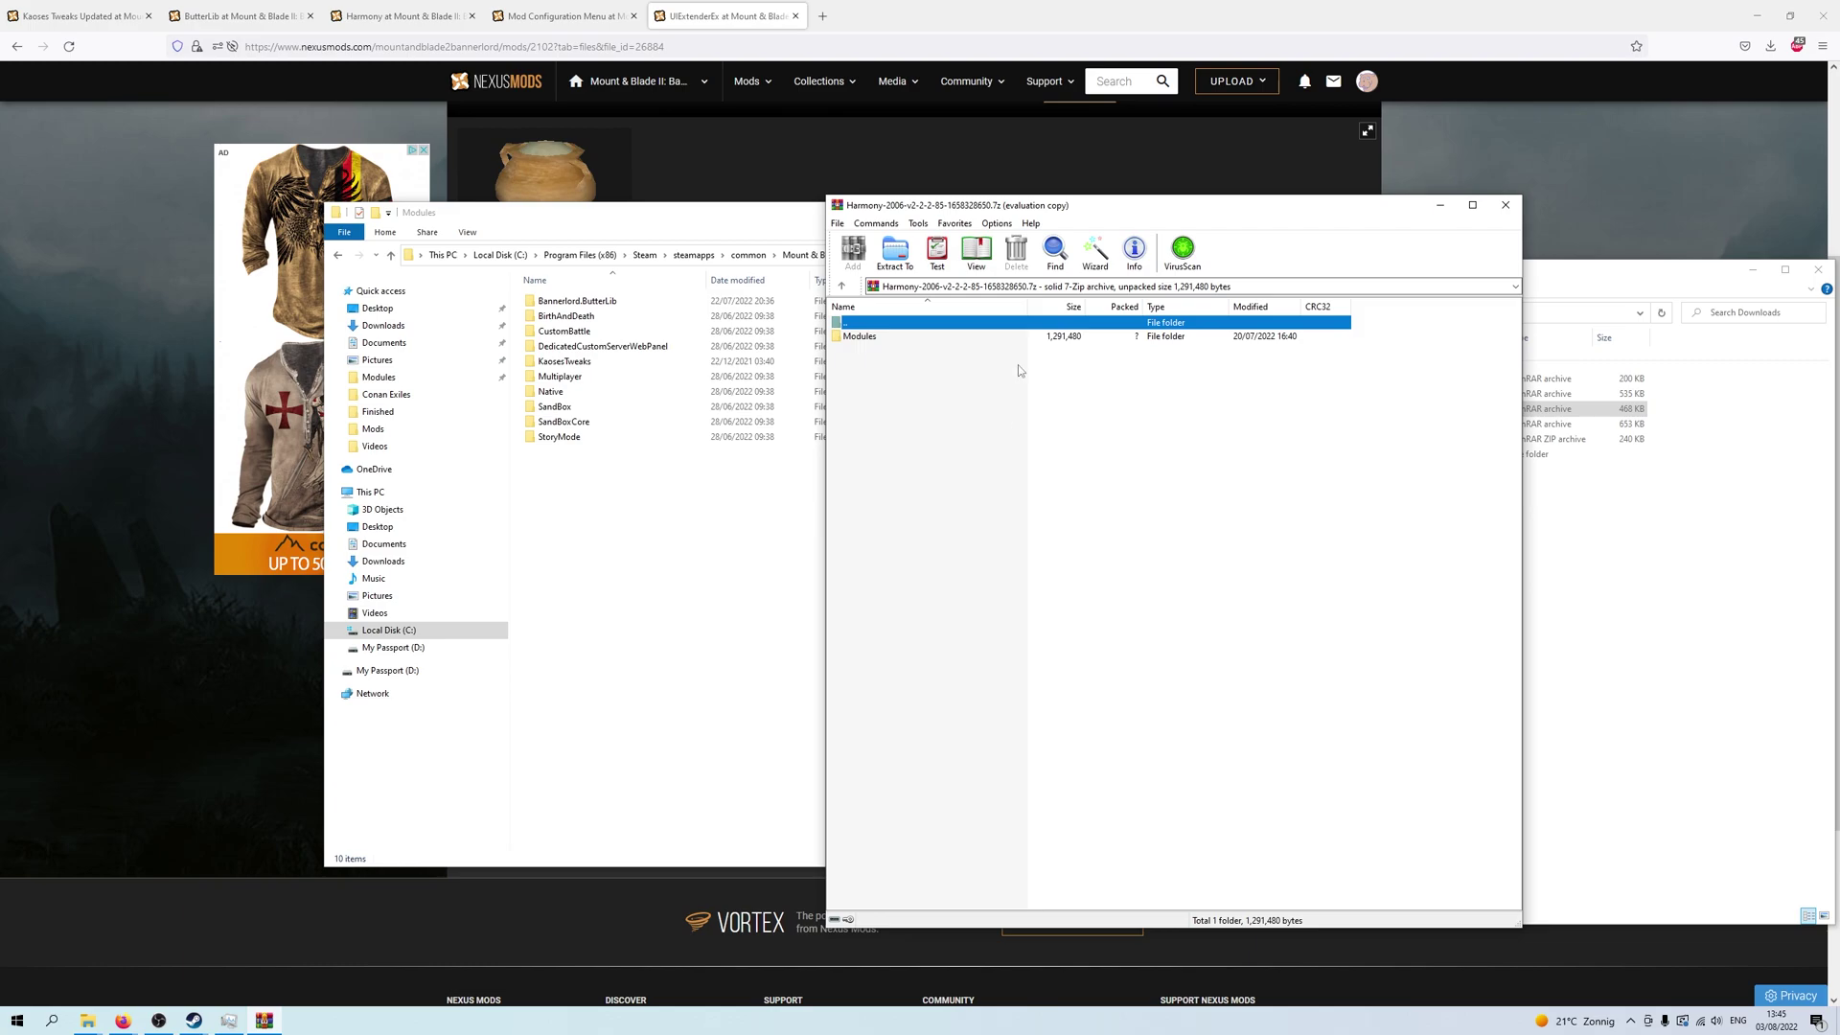
{"action": "left_click_drag", "start_coordinate": [887, 337], "coordinate": [781, 624]}
{"action": "left_click", "coordinate": [1461, 286]}
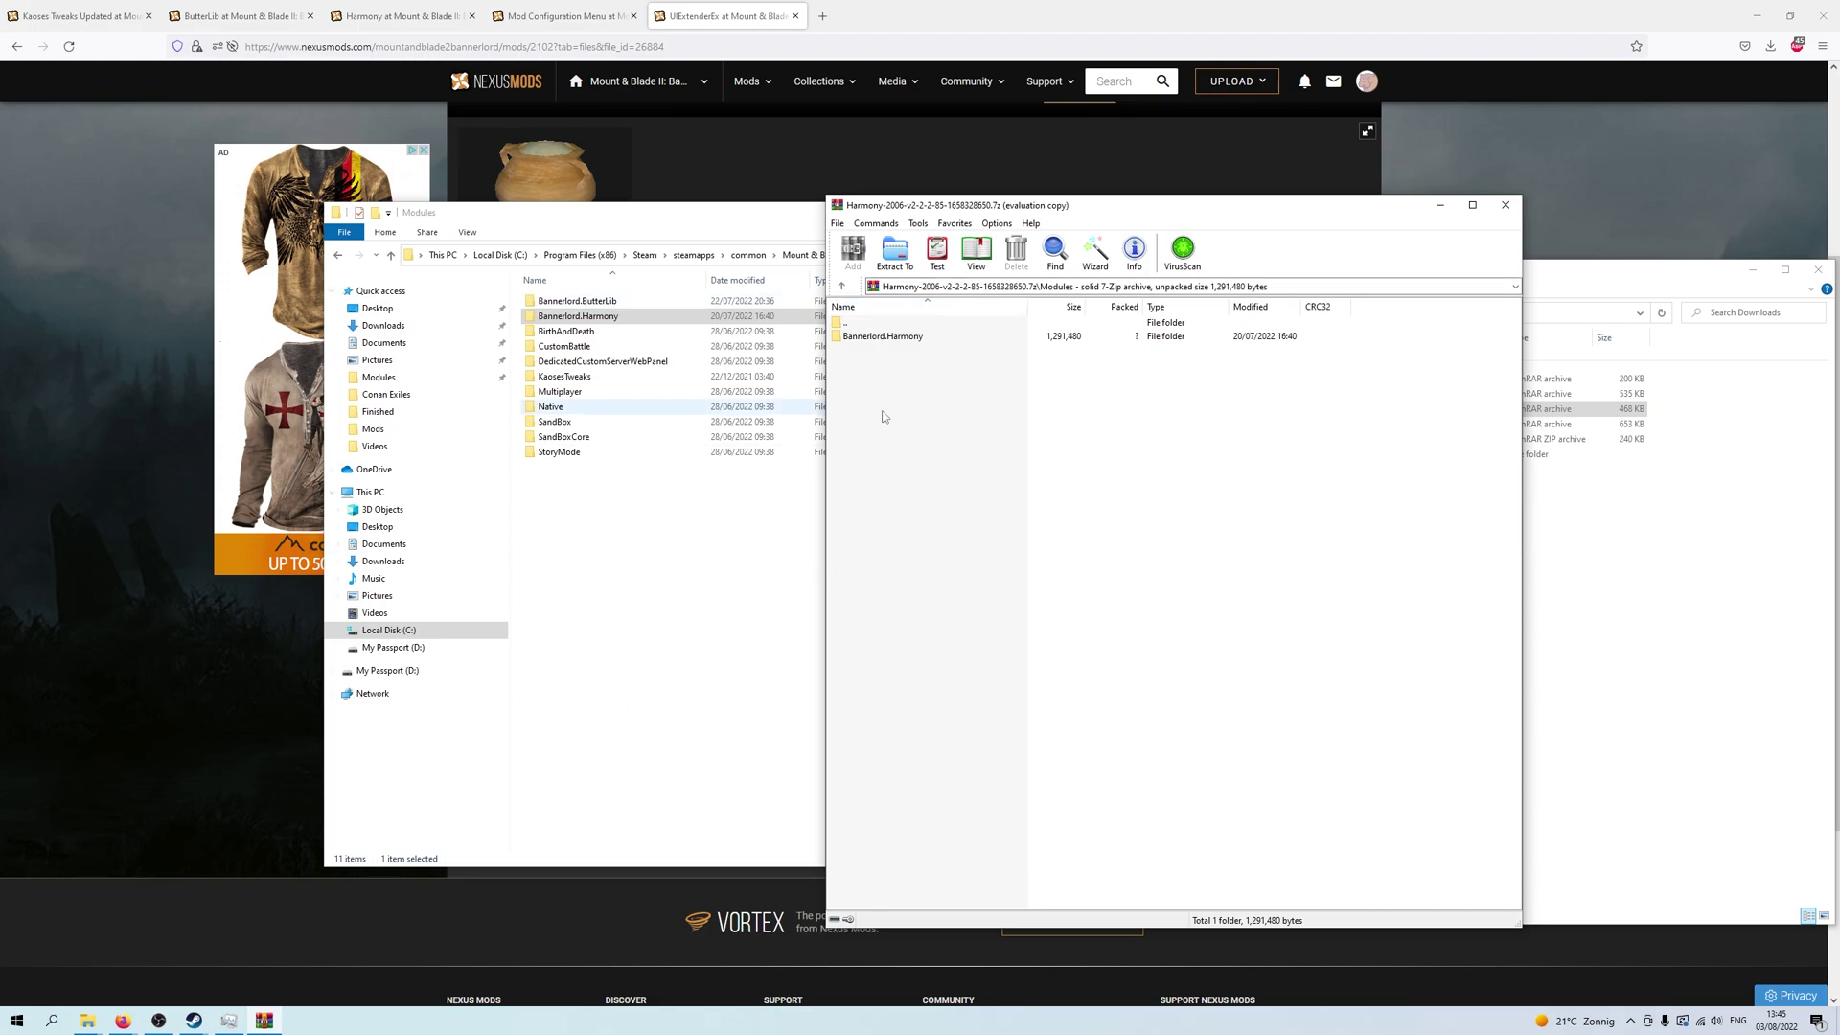
{"action": "left_click", "coordinate": [733, 571]}
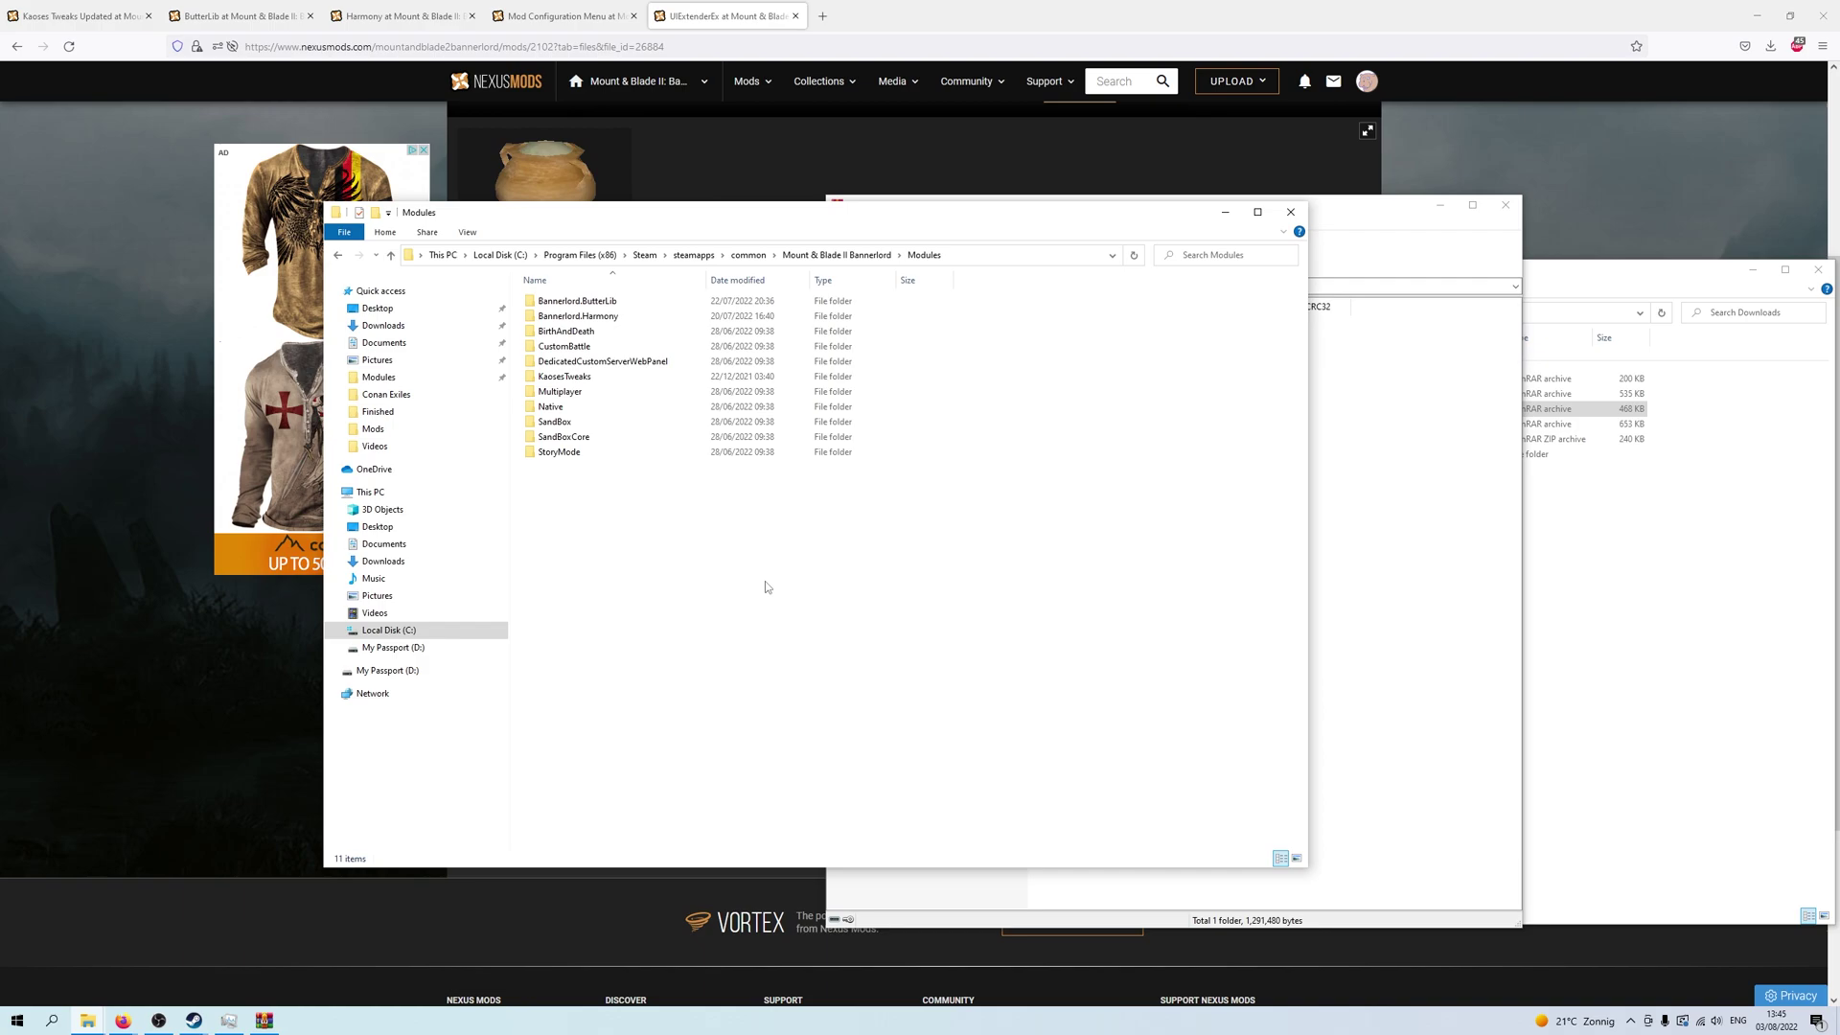
{"action": "left_click", "coordinate": [1402, 589]}
{"action": "left_click", "coordinate": [1506, 204]}
- Extract Bannerlord.MBOptionScreen from the Mod Configuration Menu archive into Modules
{"action": "double_click", "coordinate": [1093, 393]}
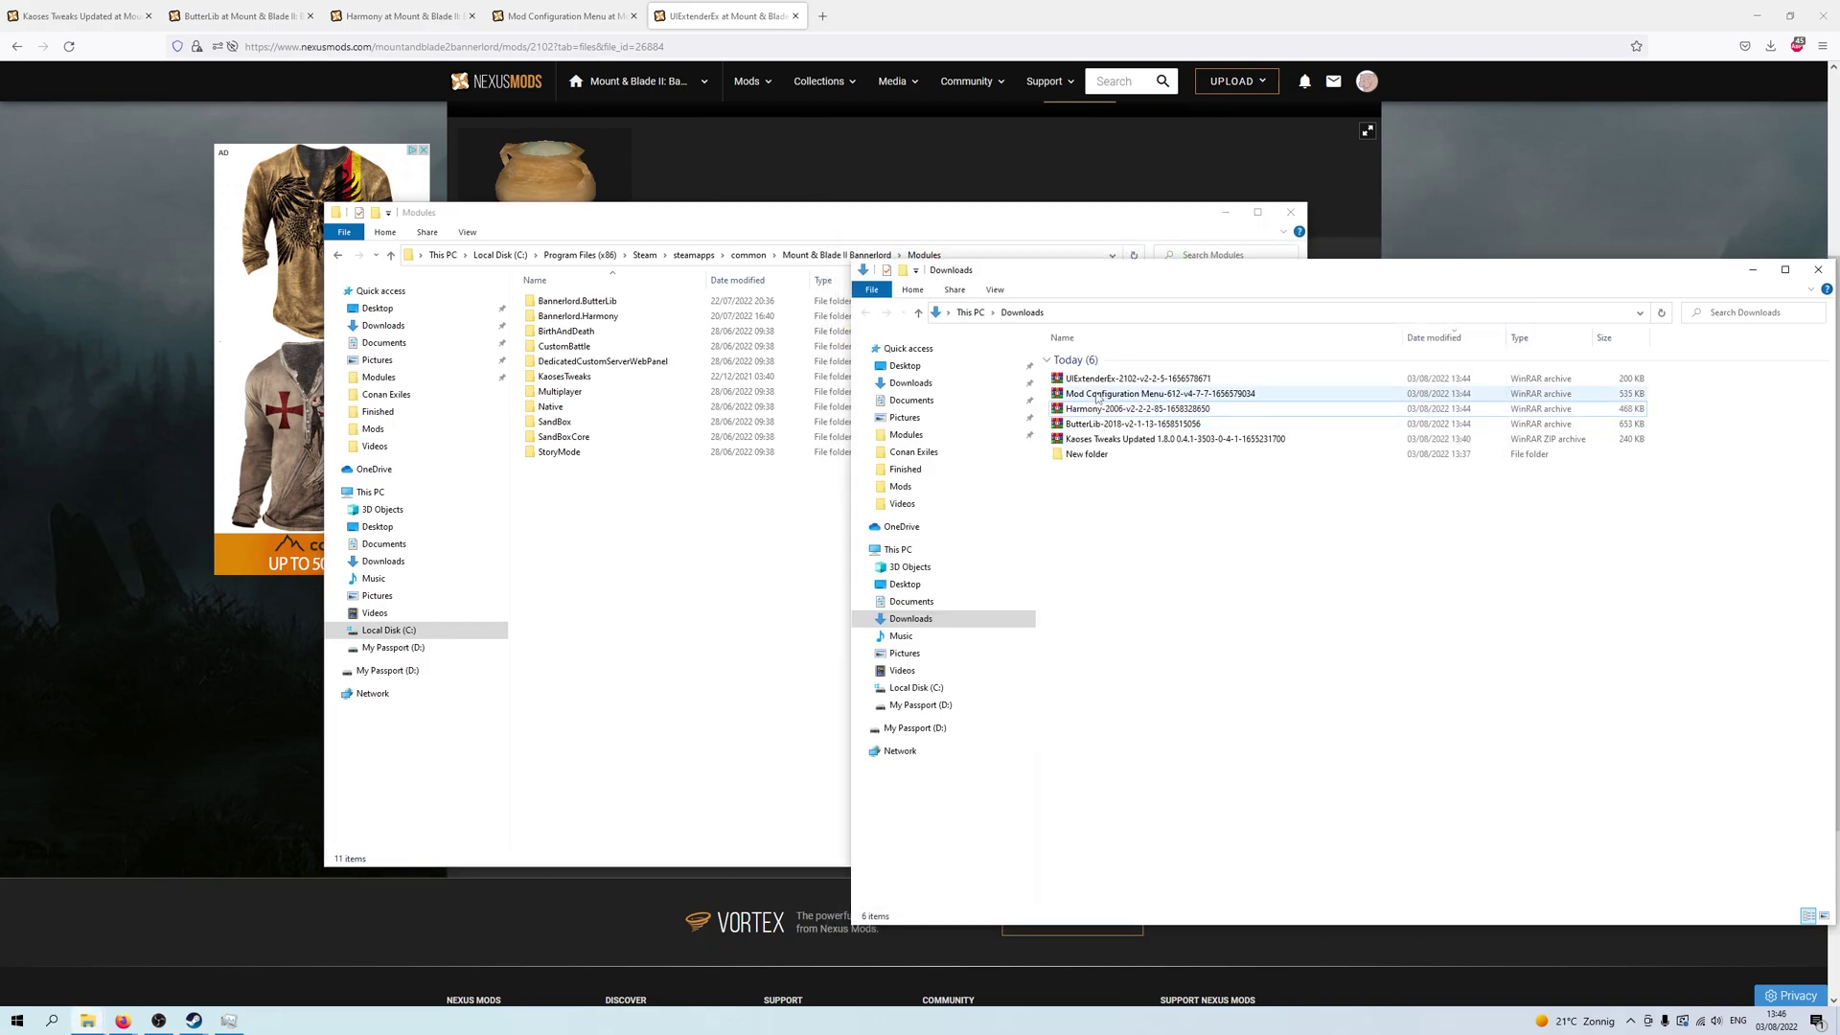
{"action": "double_click", "coordinate": [927, 343]}
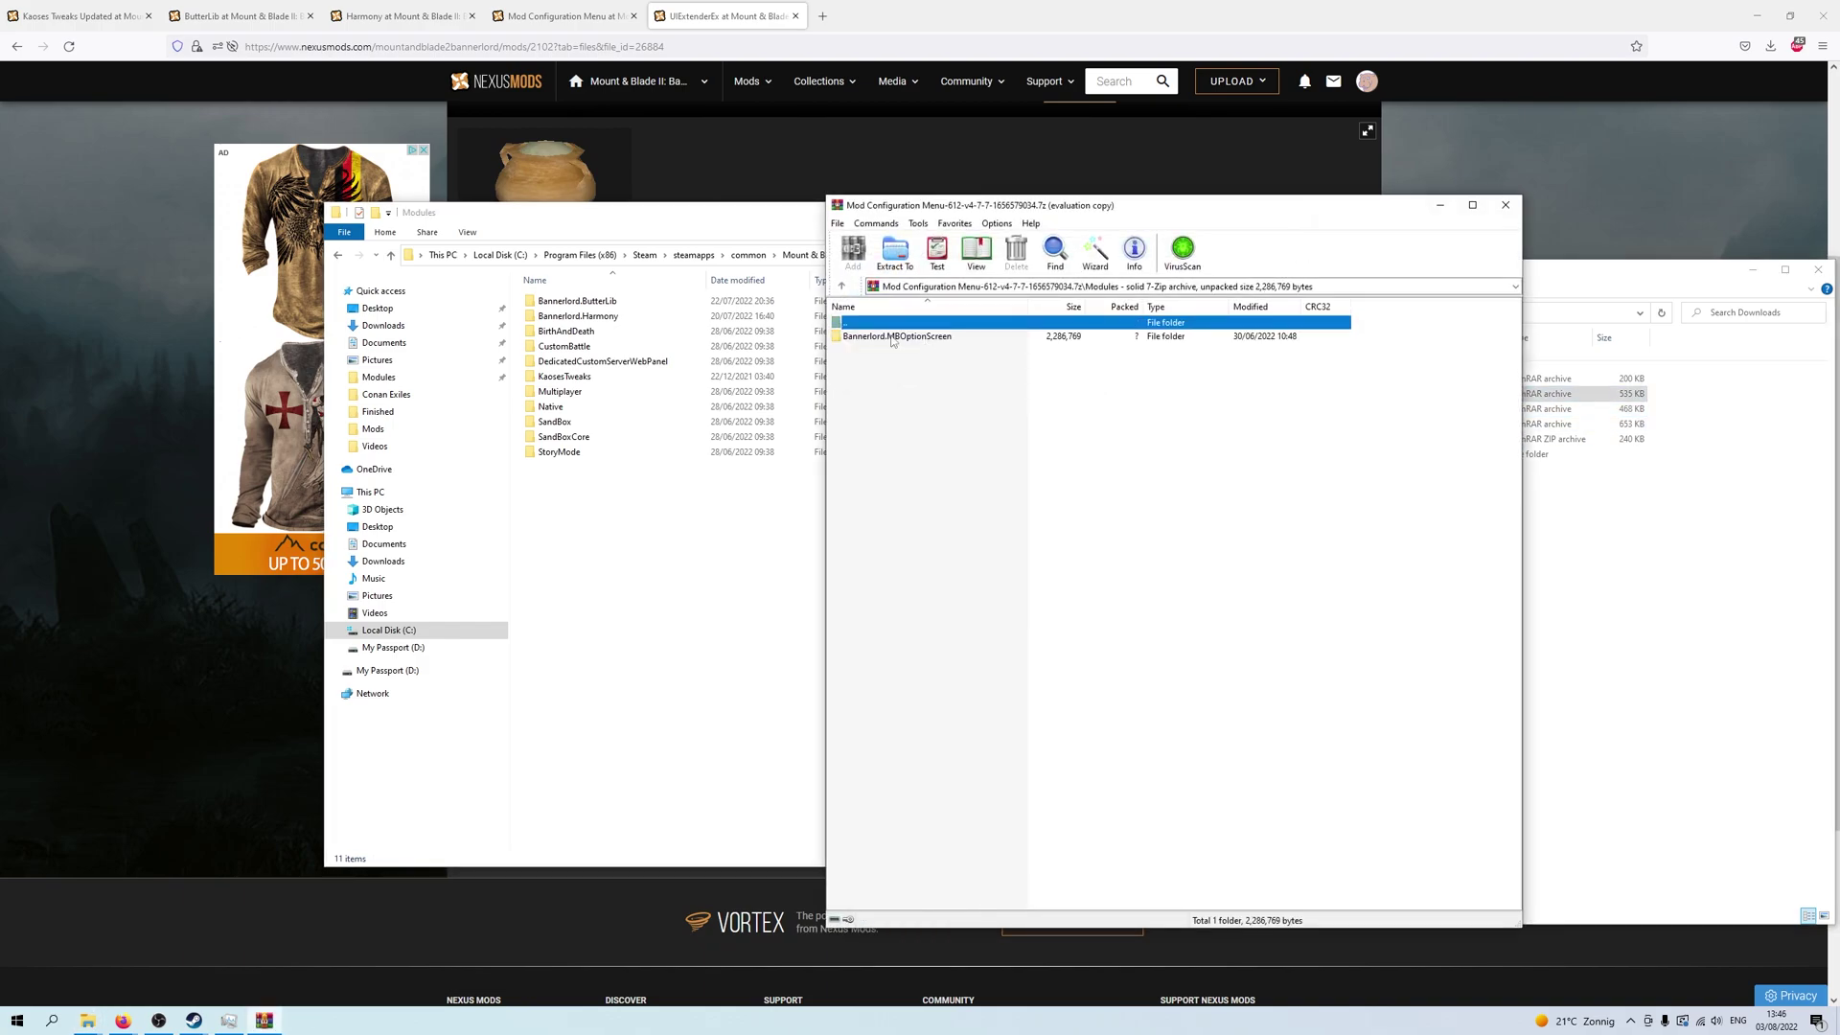
{"action": "left_click", "coordinate": [1284, 509]}
{"action": "left_click_drag", "start_coordinate": [928, 337], "coordinate": [822, 619]}
{"action": "left_click", "coordinate": [1444, 498]}
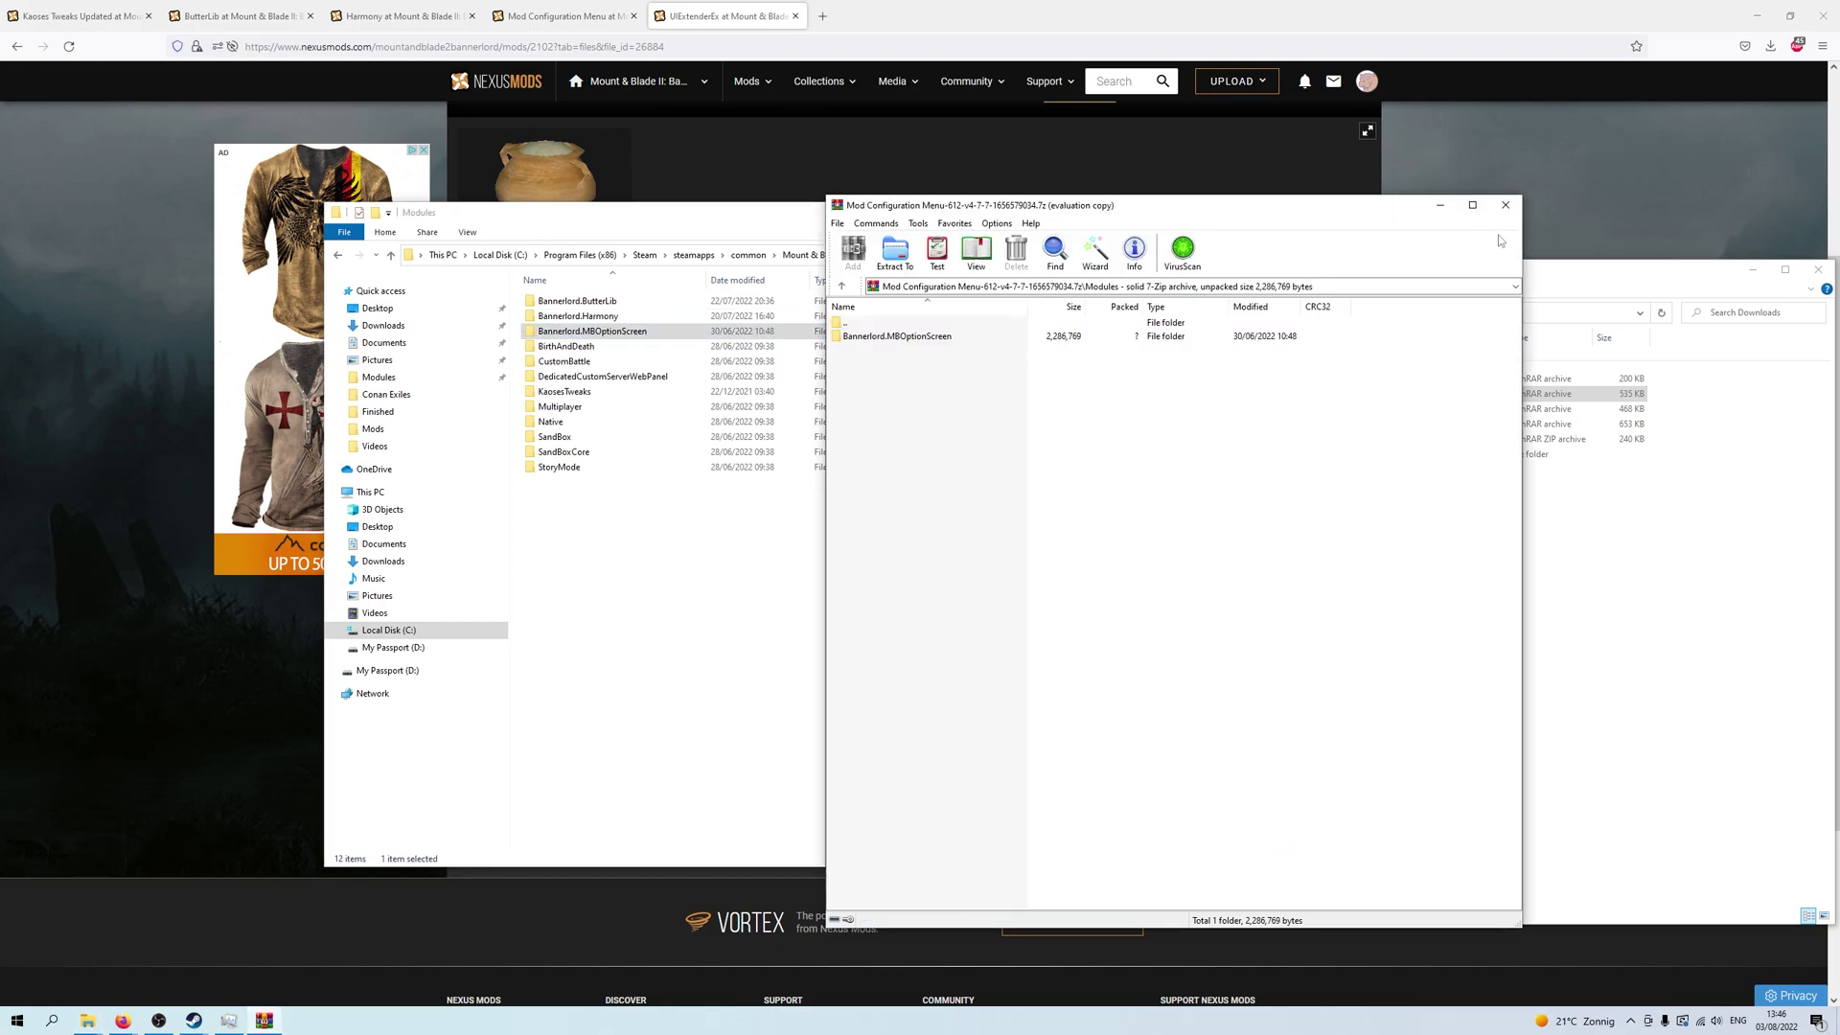
{"action": "left_click", "coordinate": [1506, 205]}
- Extract Bannerlord.UIExtenderEx from the UIExtenderEx archive into Modules
{"action": "left_click", "coordinate": [1432, 582]}
{"action": "left_click", "coordinate": [1153, 379]}
{"action": "double_click", "coordinate": [1153, 378]}
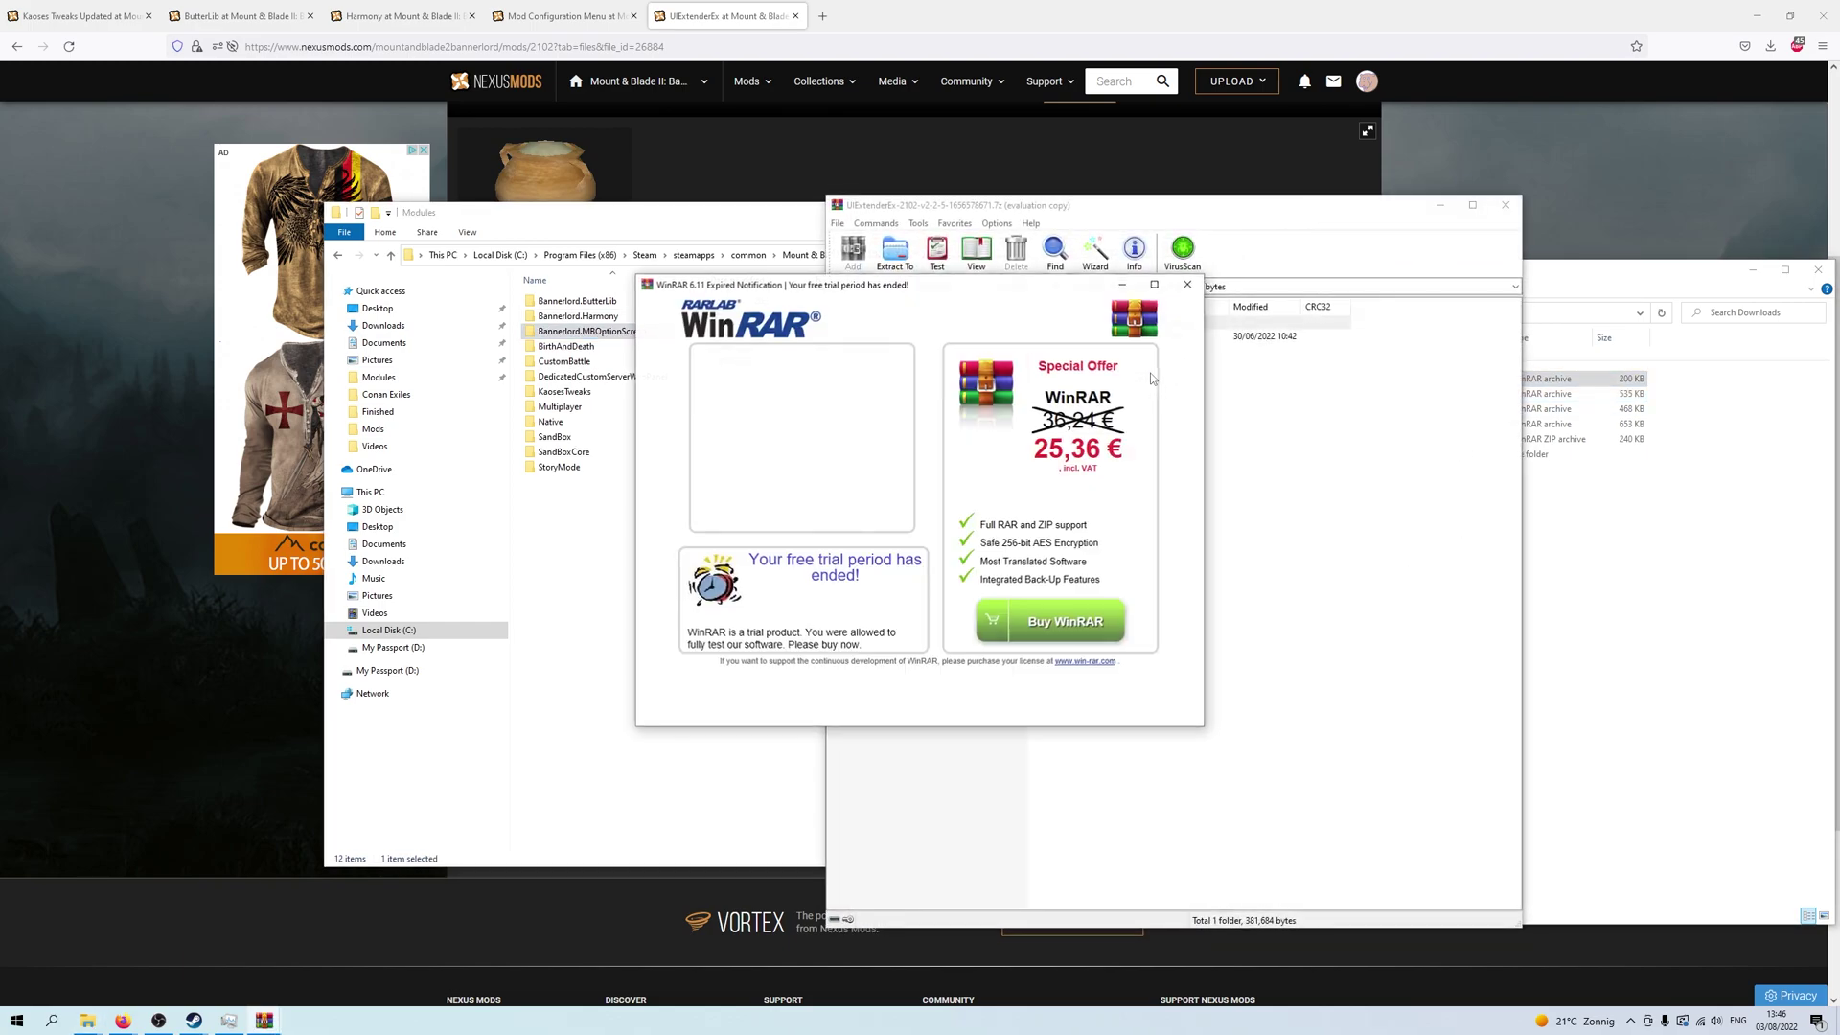
{"action": "left_click", "coordinate": [1185, 285]}
{"action": "left_click", "coordinate": [870, 335]}
{"action": "double_click", "coordinate": [871, 336]}
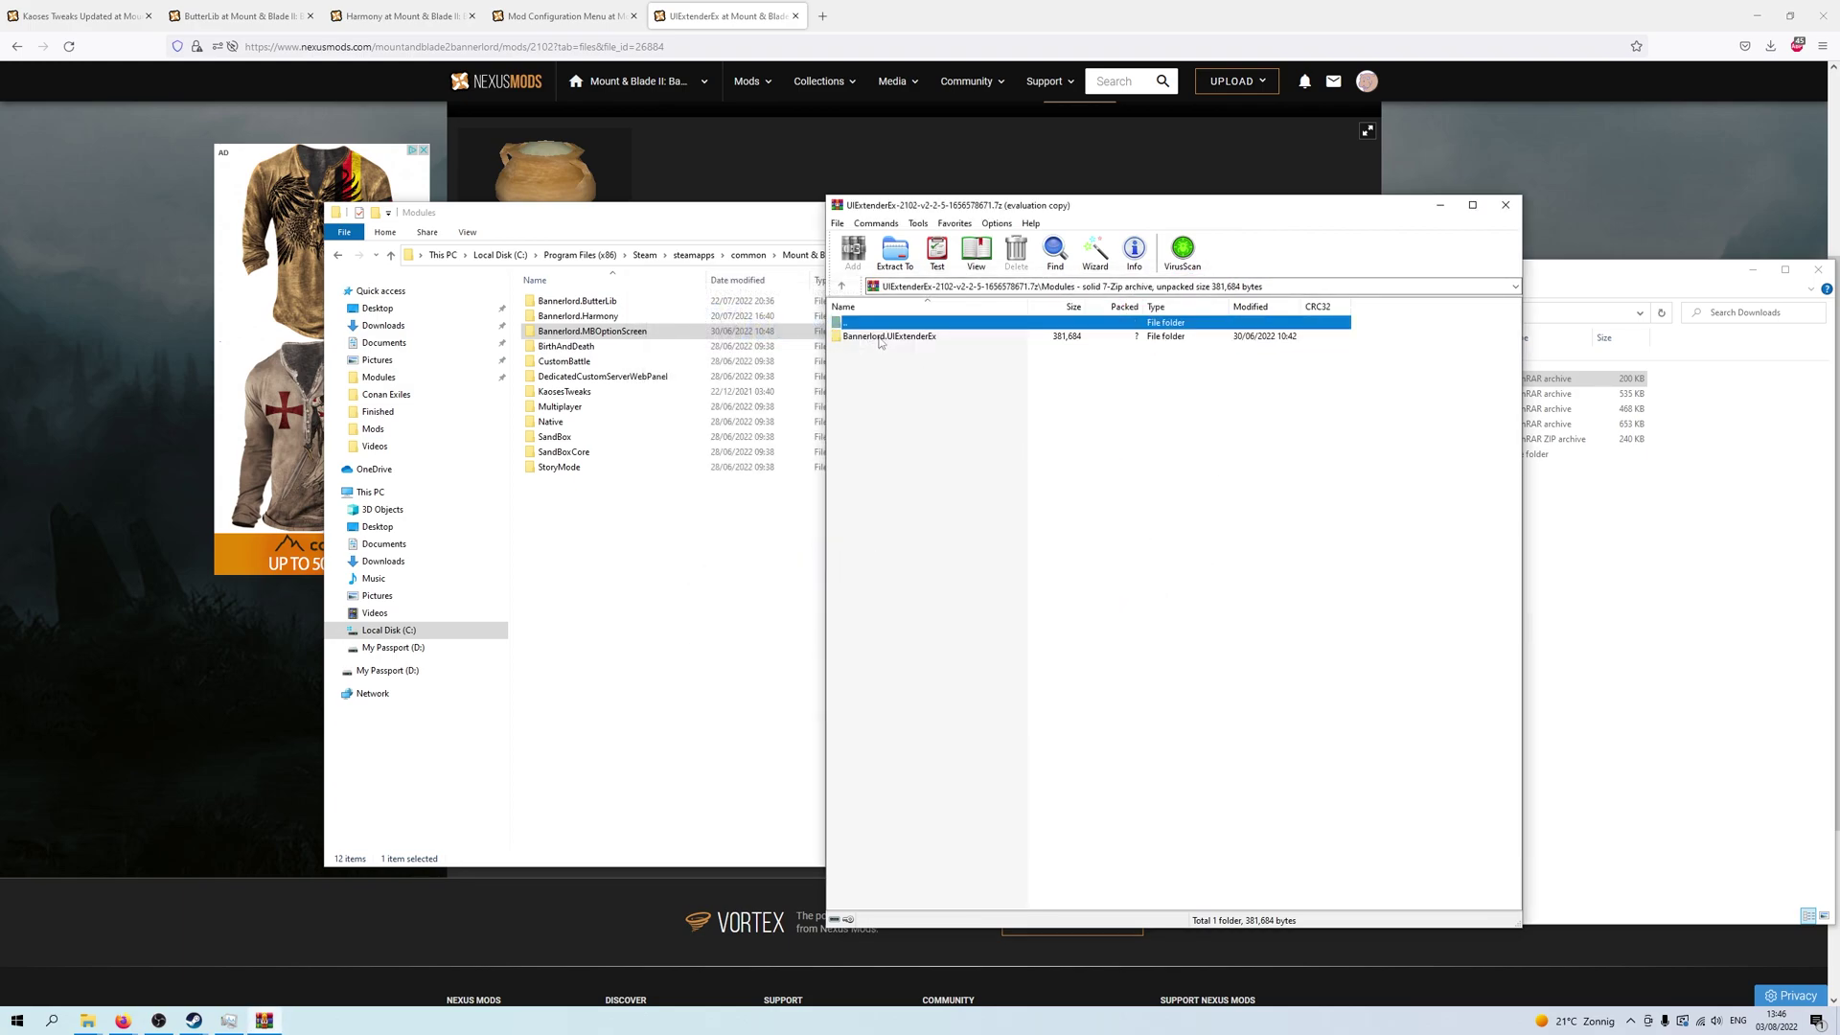
{"action": "left_click_drag", "start_coordinate": [872, 338], "coordinate": [698, 645]}
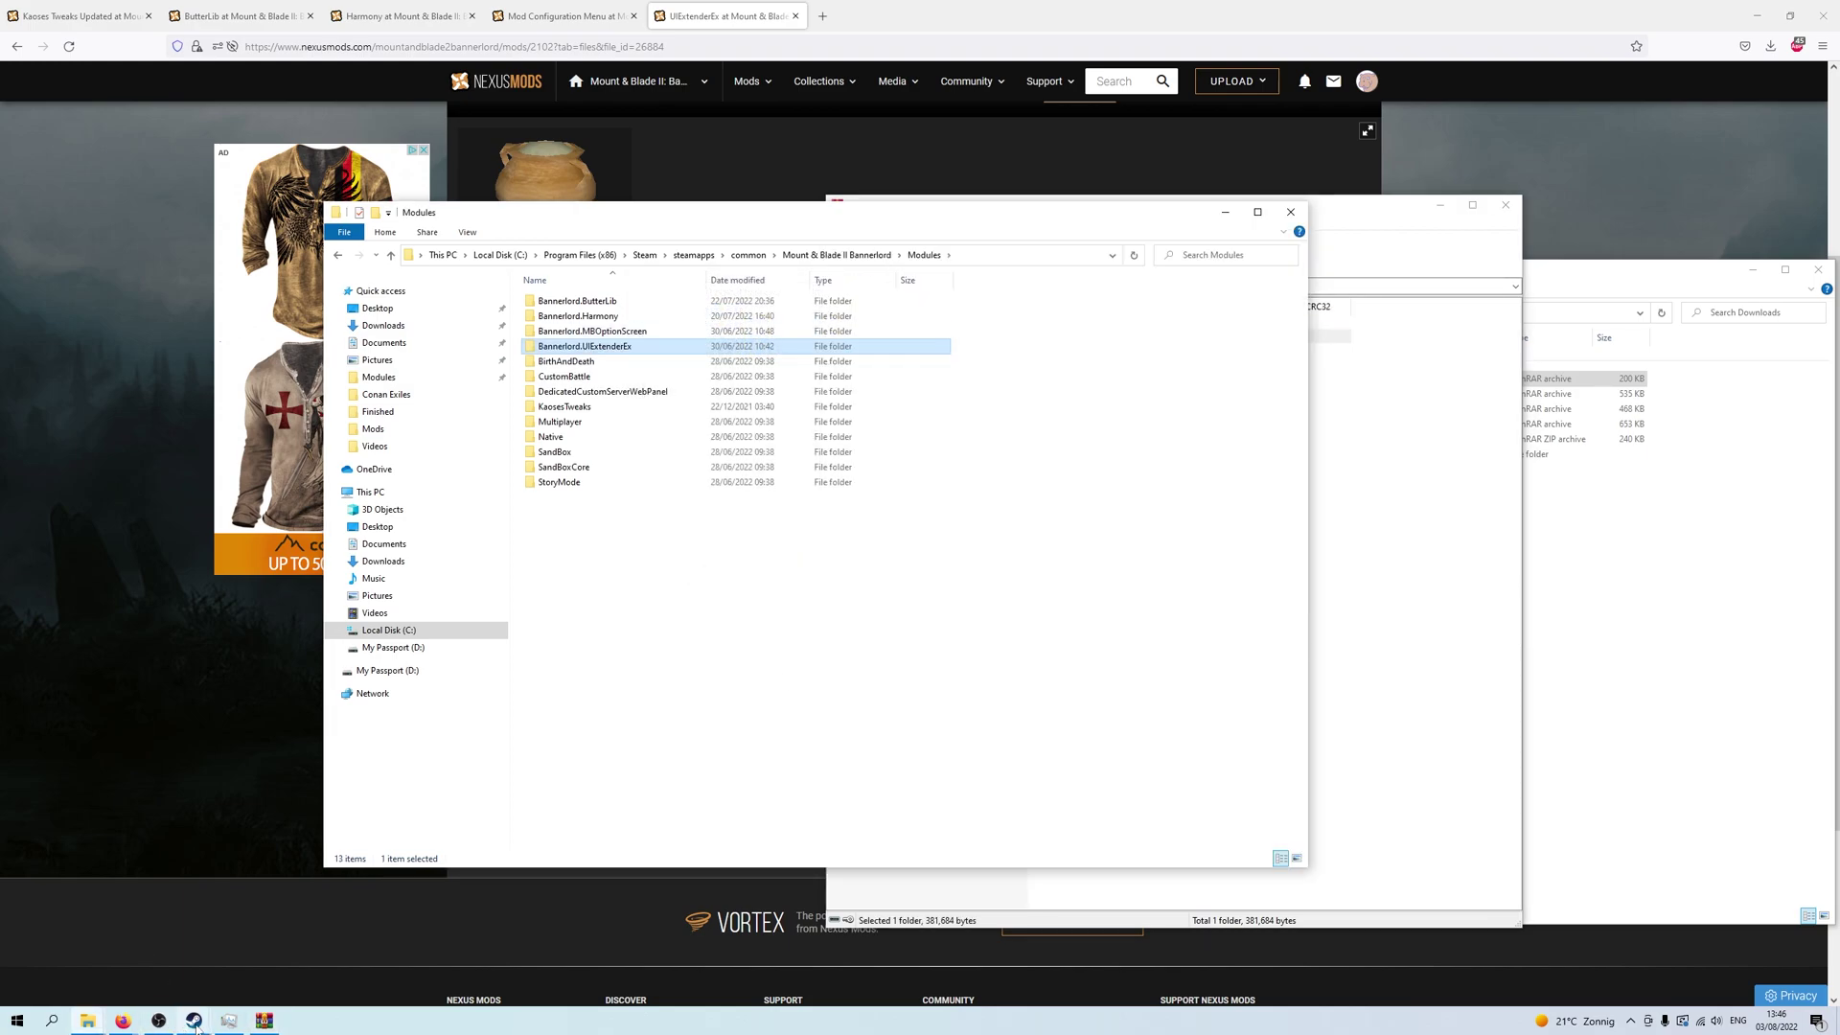
{"action": "left_click", "coordinate": [149, 958]}
- Launch Bannerlord from Steam and bring up the launcher's list of installed mods
{"action": "left_click", "coordinate": [515, 416]}
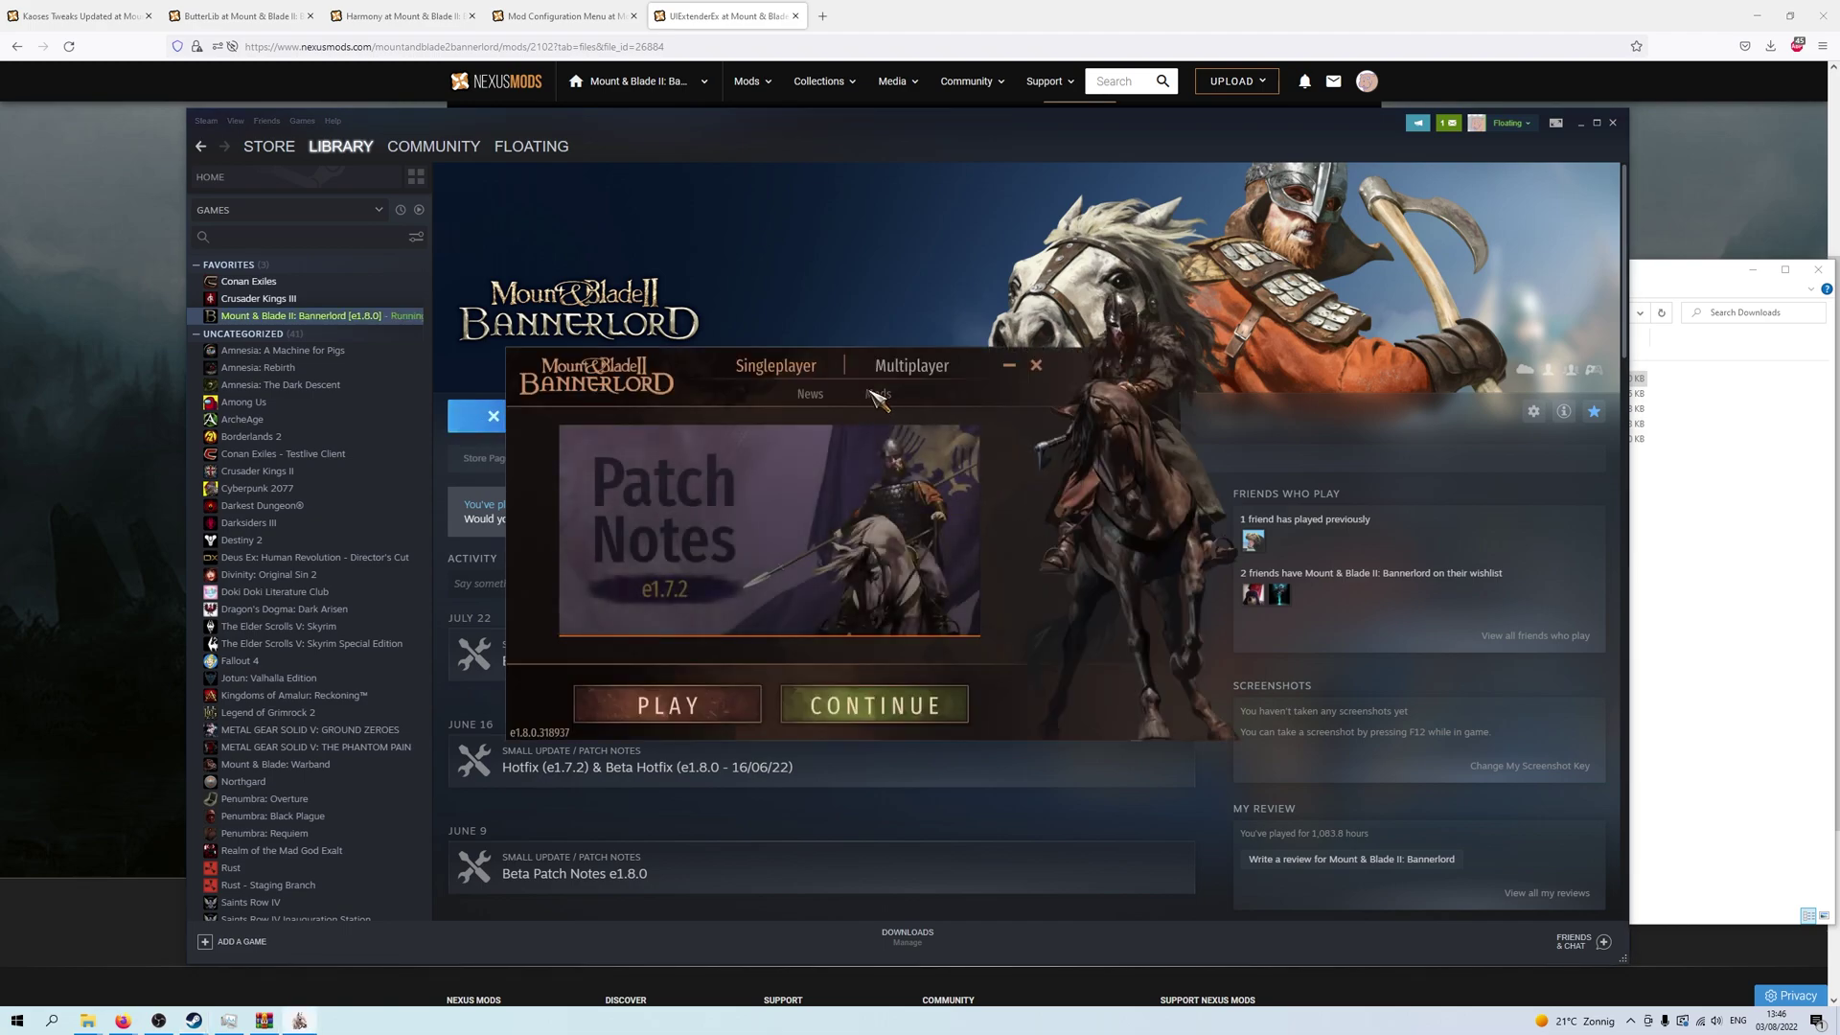
{"action": "left_click", "coordinate": [878, 393]}
{"action": "scroll", "coordinate": [786, 566], "scroll_direction": "down", "scroll_amount": 2}
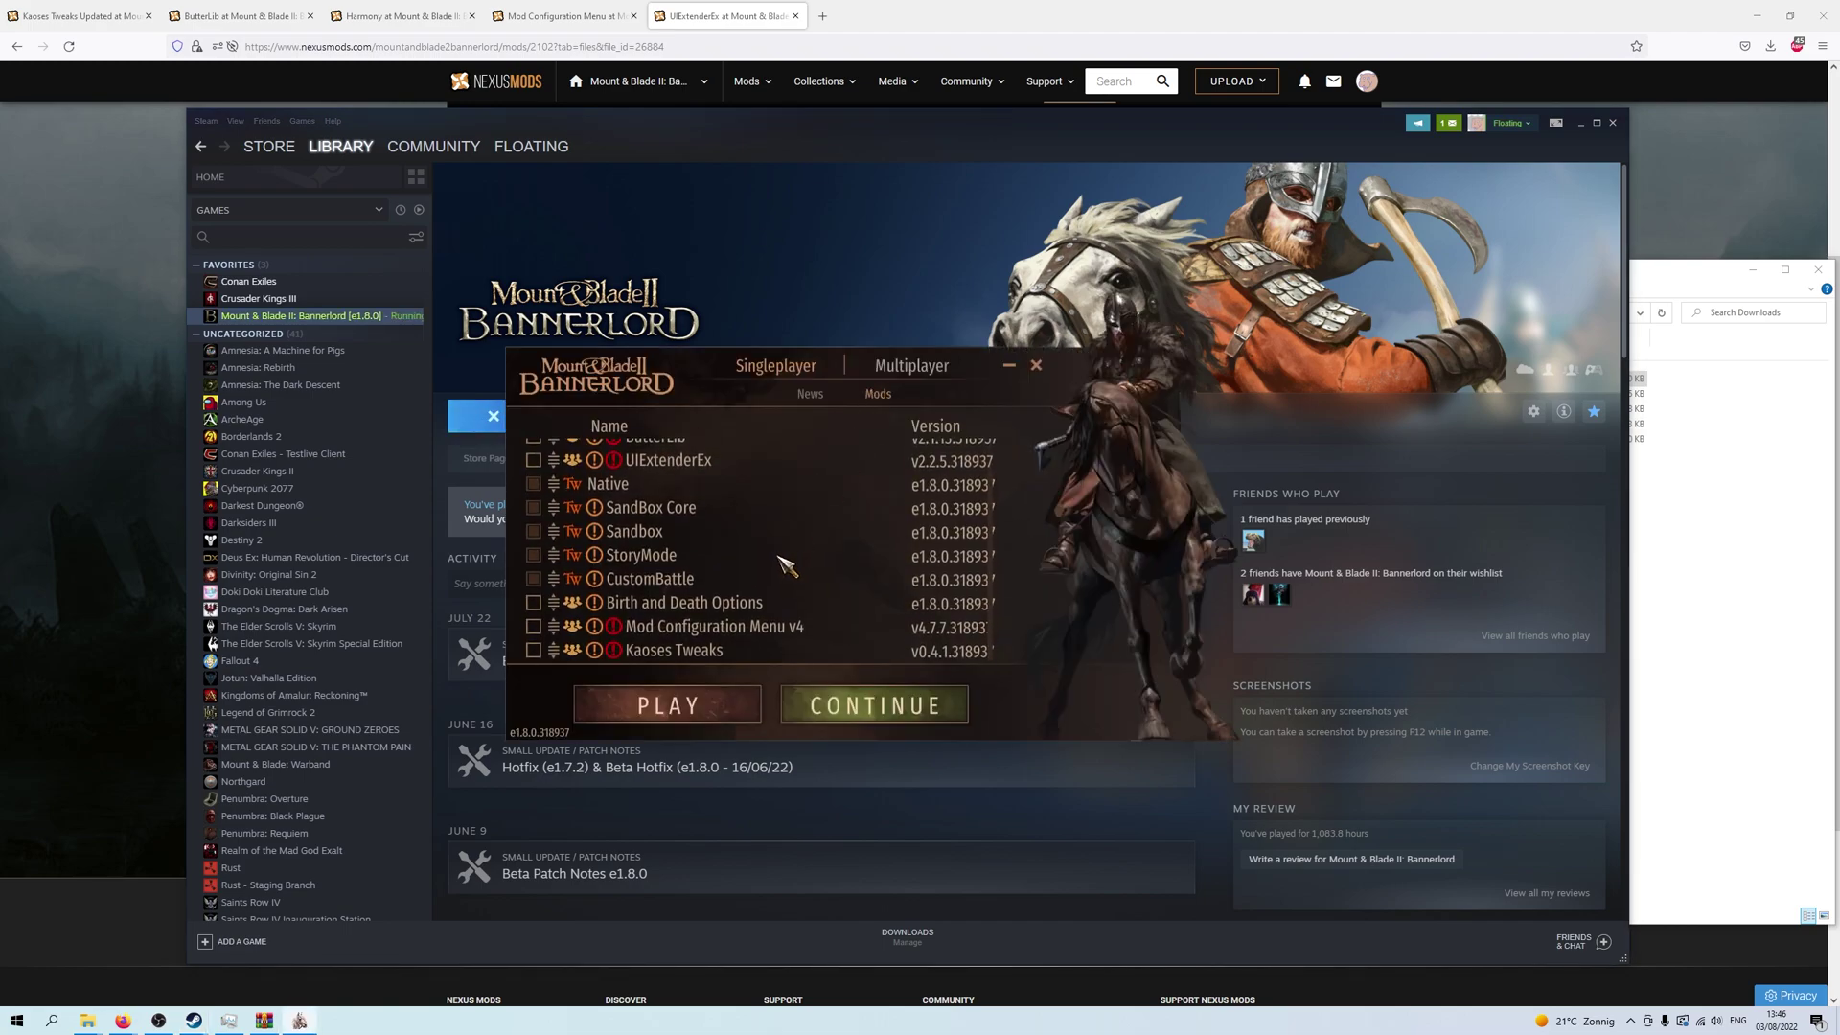
{"action": "scroll", "coordinate": [786, 566], "scroll_direction": "up", "scroll_amount": 3}
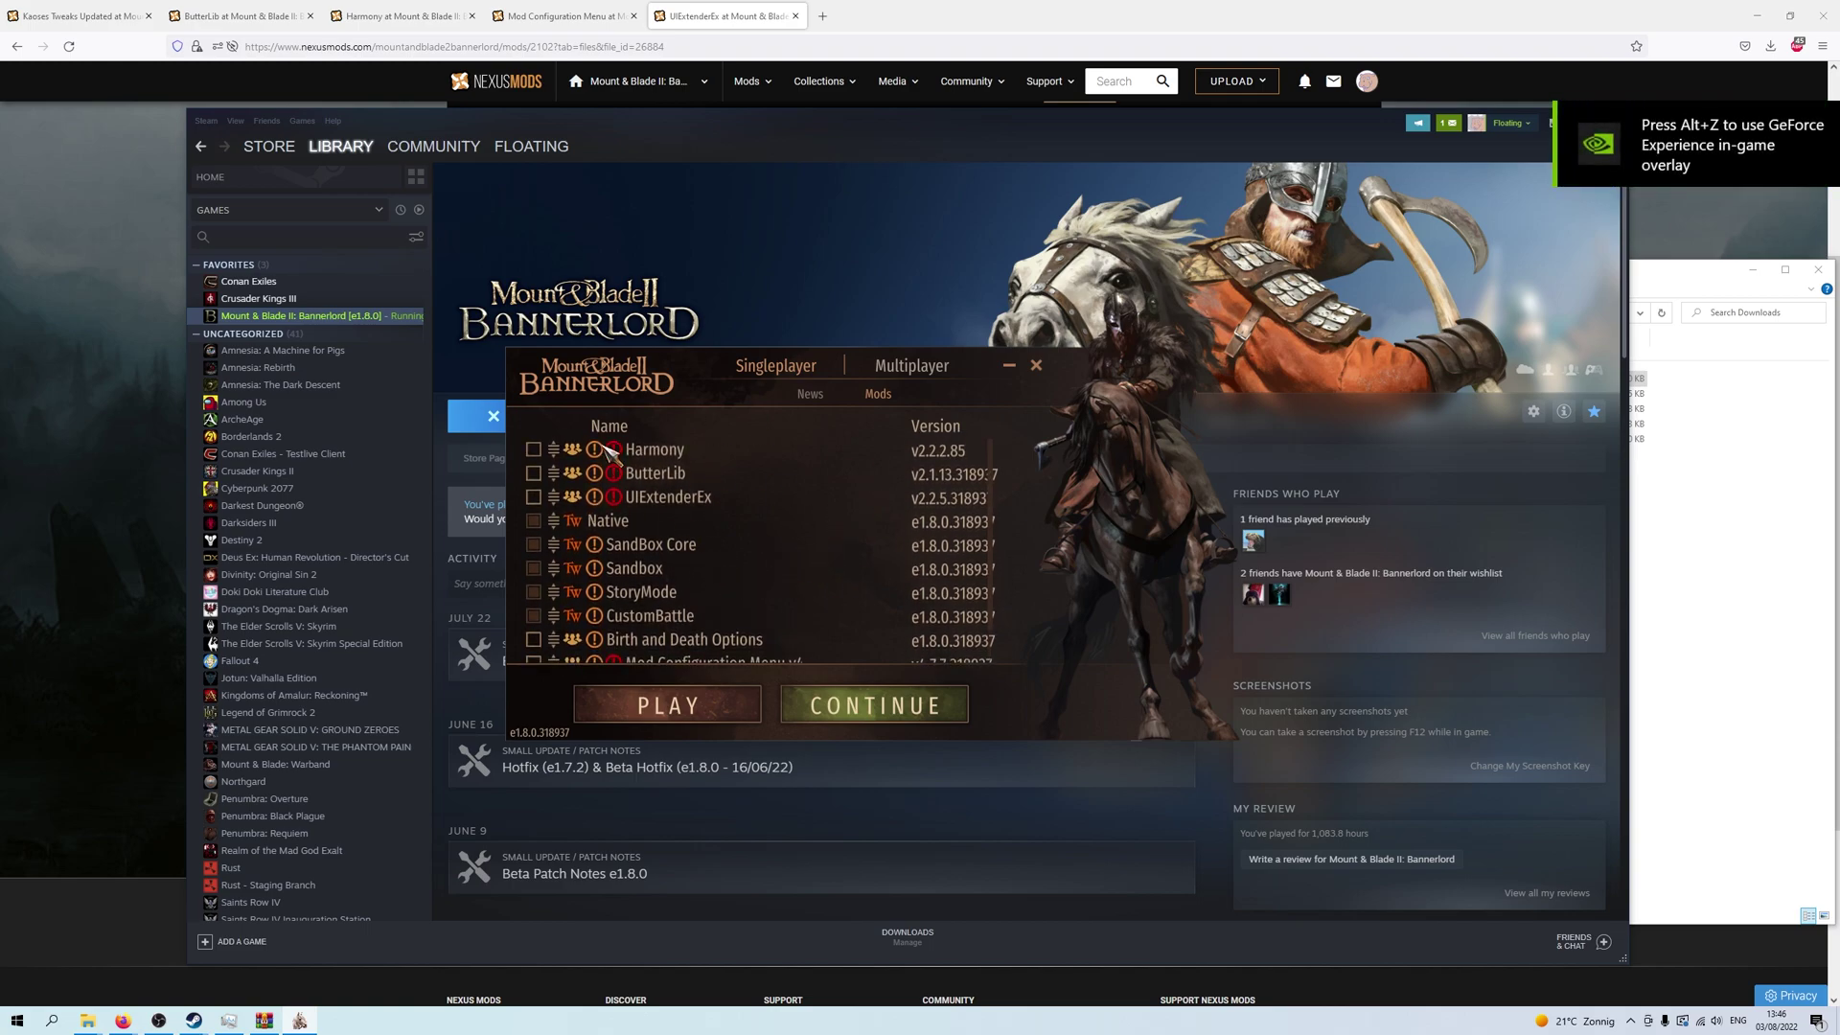
{"action": "scroll", "coordinate": [769, 525], "scroll_direction": "down", "scroll_amount": 2}
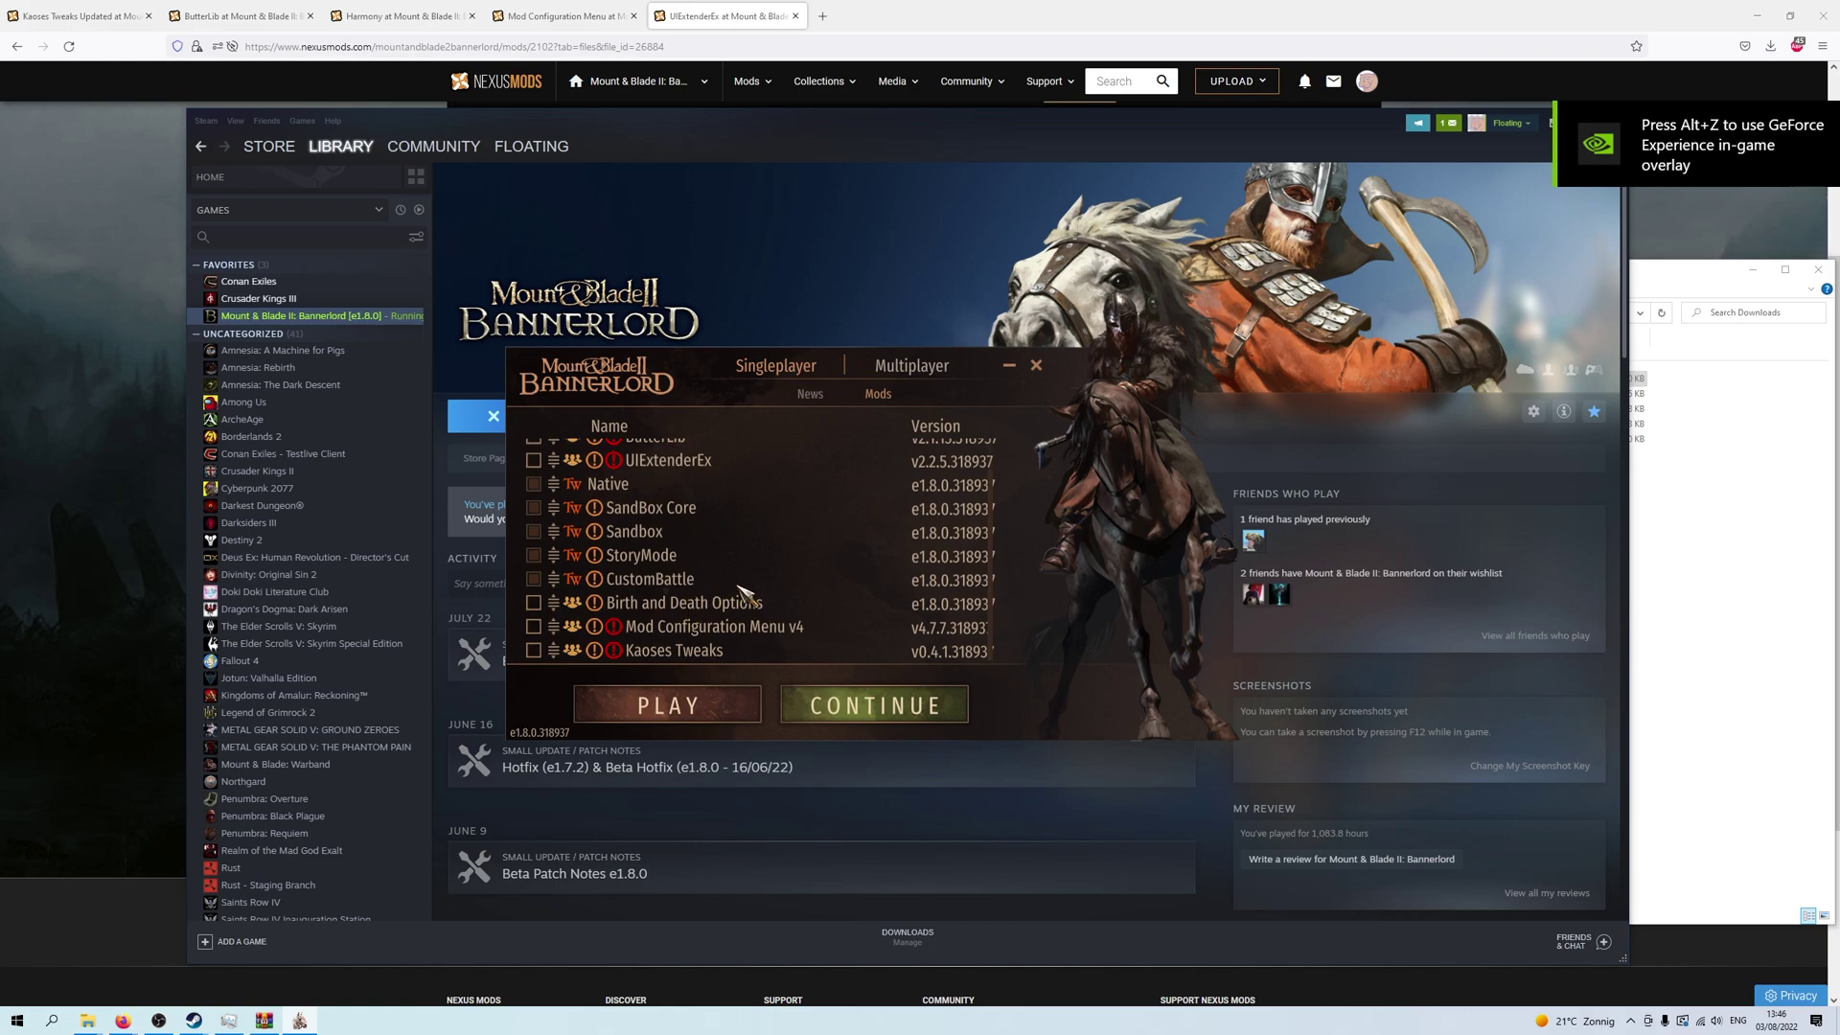
{"action": "scroll", "coordinate": [742, 592], "scroll_direction": "up", "scroll_amount": 2}
- Enable Harmony, ButterLib and UIExtenderEx, and move Mod Configuration Menu v4 below UIExtenderEx
{"action": "left_click", "coordinate": [534, 450]}
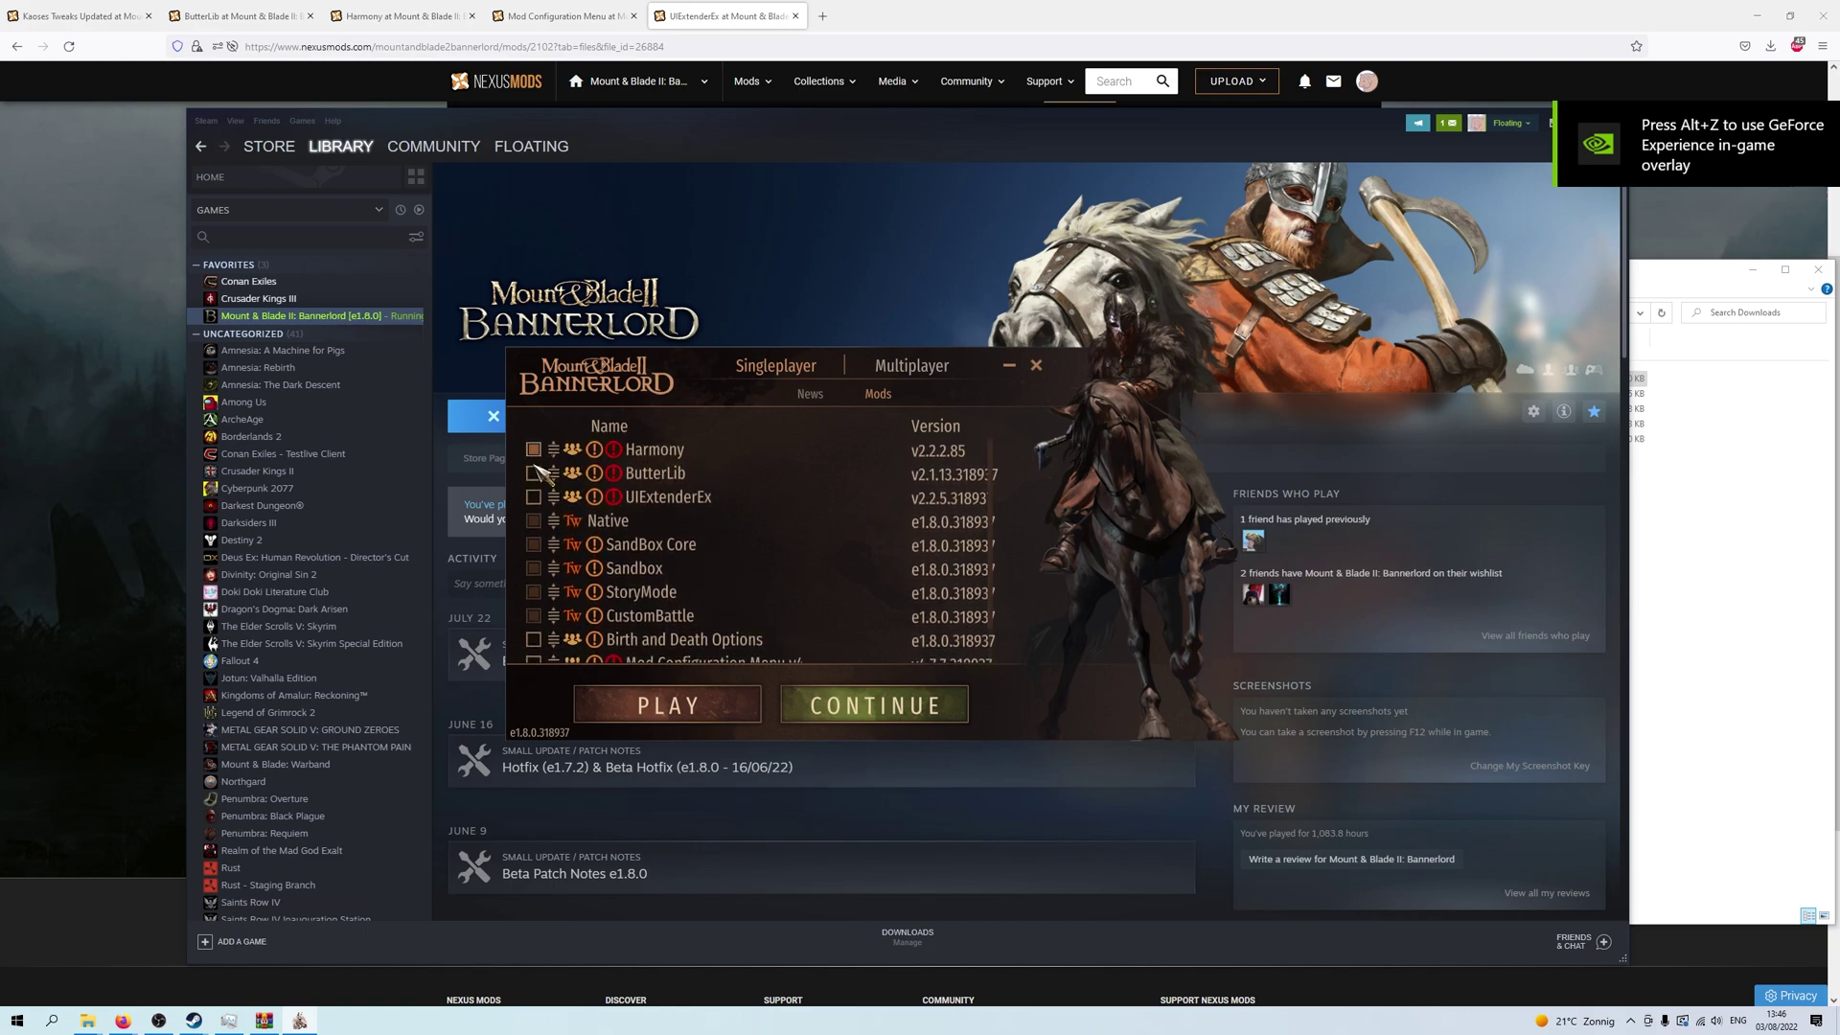
{"action": "left_click", "coordinate": [534, 474]}
{"action": "left_click", "coordinate": [534, 496]}
{"action": "scroll", "coordinate": [700, 450], "scroll_direction": "down", "scroll_amount": 2}
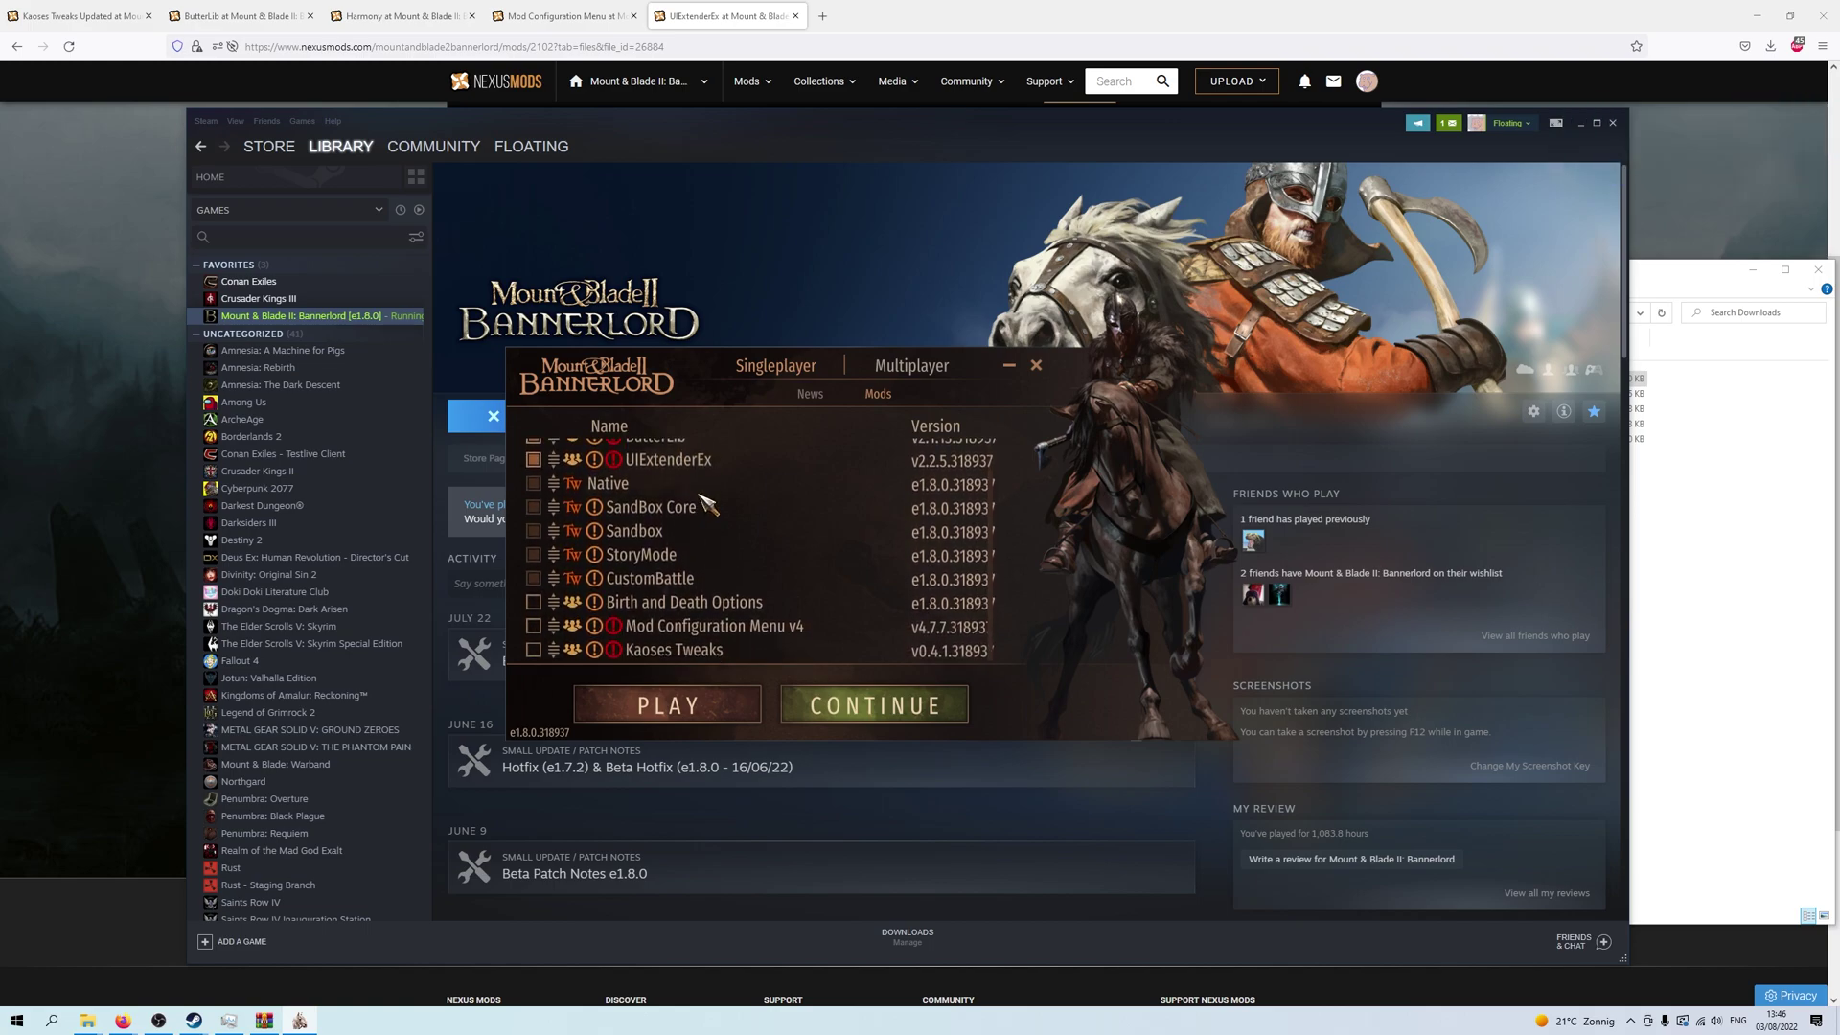
{"action": "left_click_drag", "start_coordinate": [556, 628], "coordinate": [567, 502]}
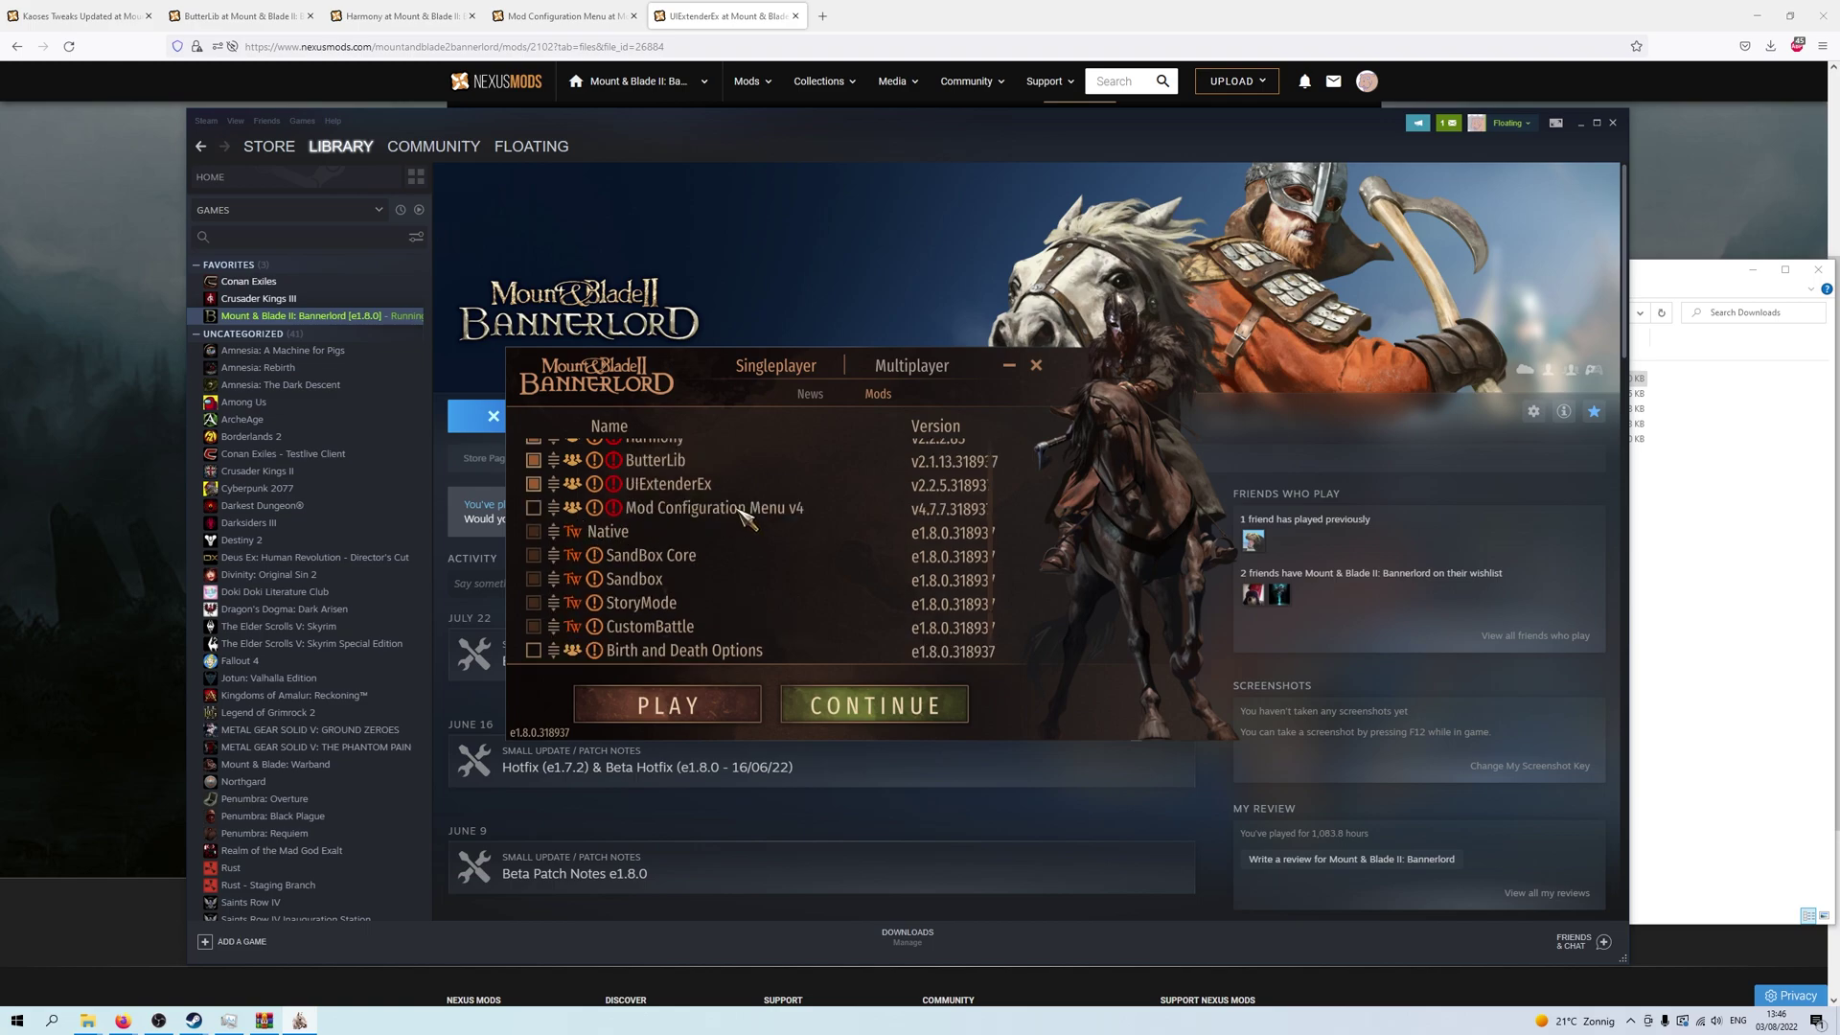
- Enable Birth and Death Options and start the game with the selected mods
{"action": "mouse_move", "coordinate": [595, 509]}
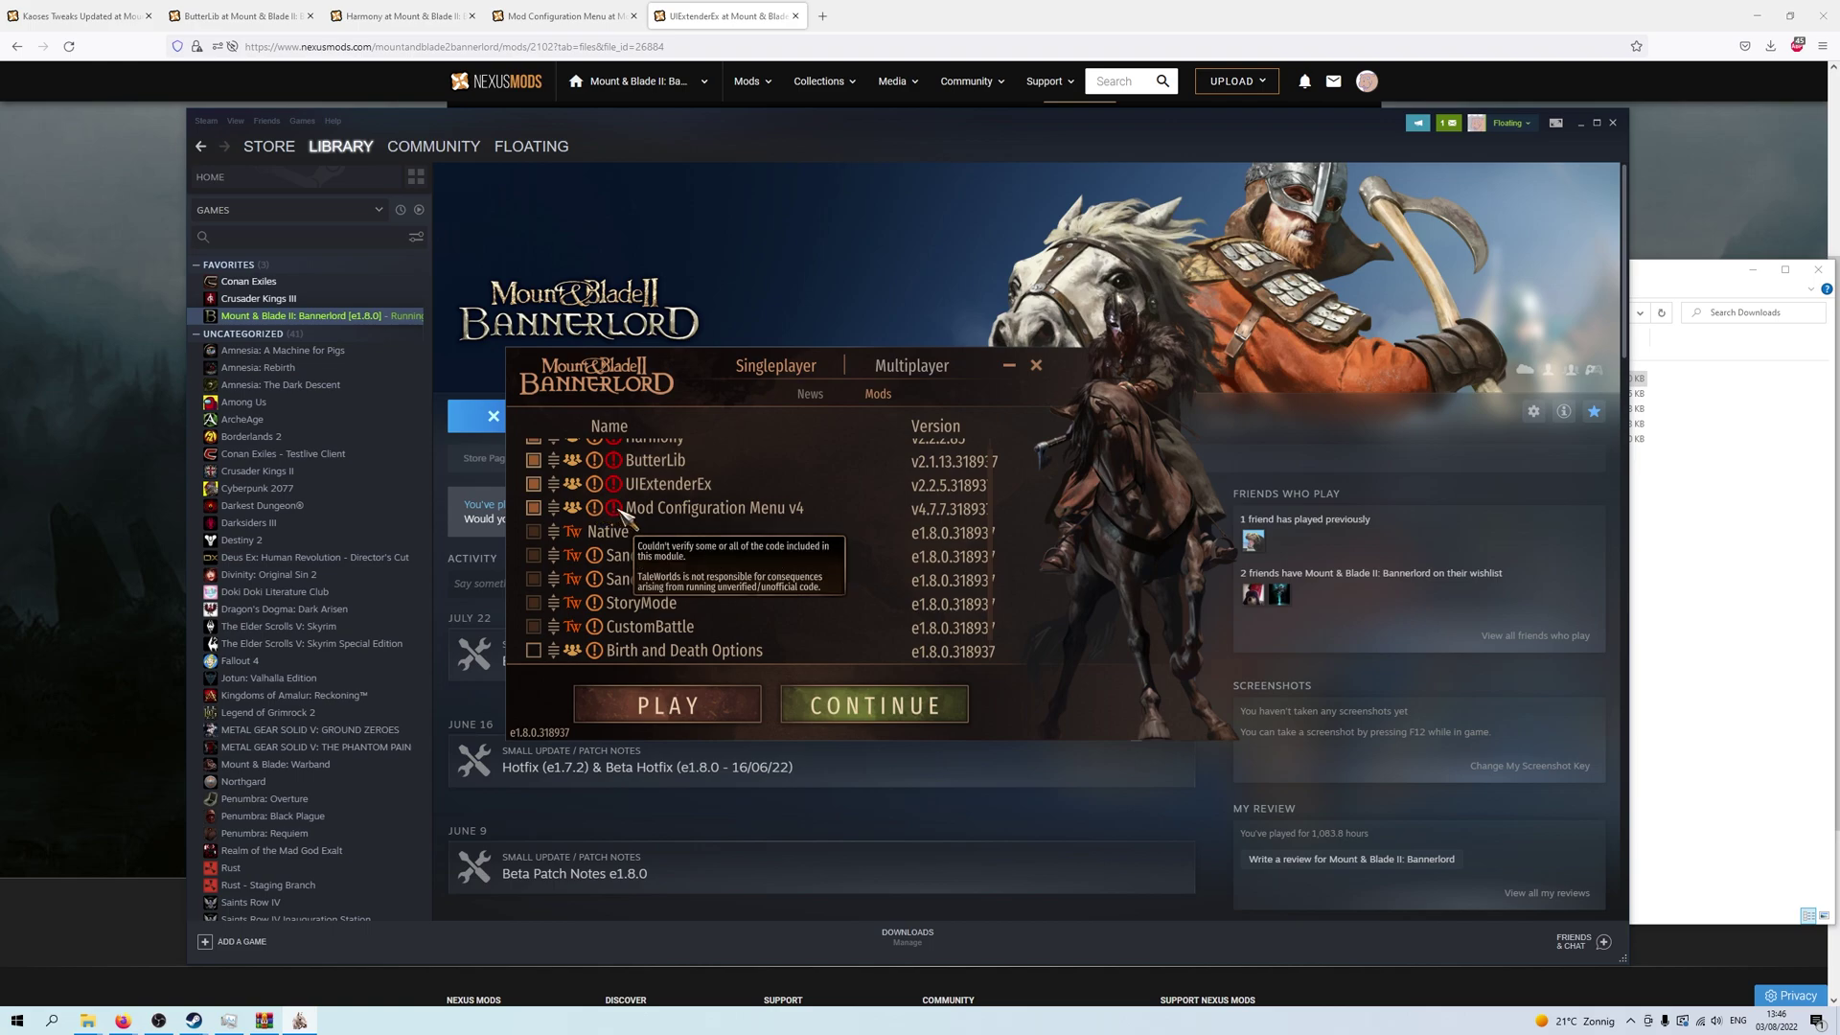
{"action": "scroll", "coordinate": [617, 512], "scroll_direction": "up", "scroll_amount": 1}
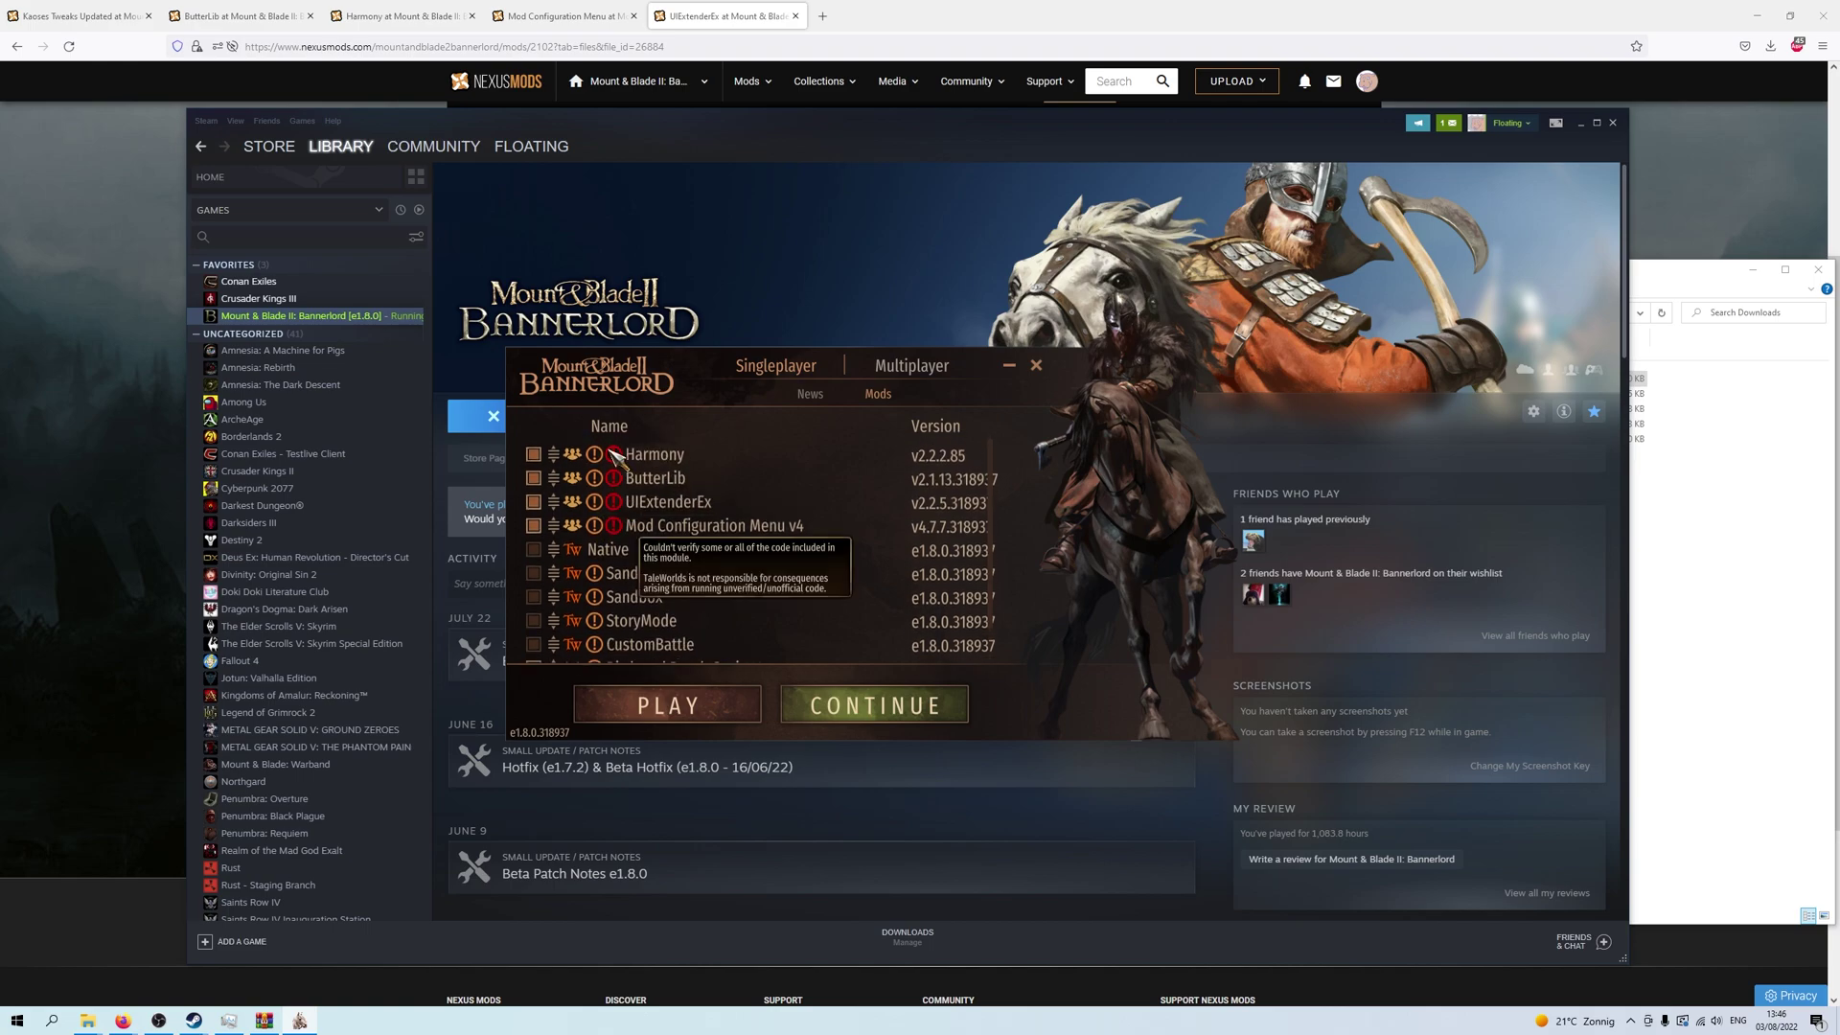
{"action": "scroll", "coordinate": [752, 551], "scroll_direction": "down", "scroll_amount": 2}
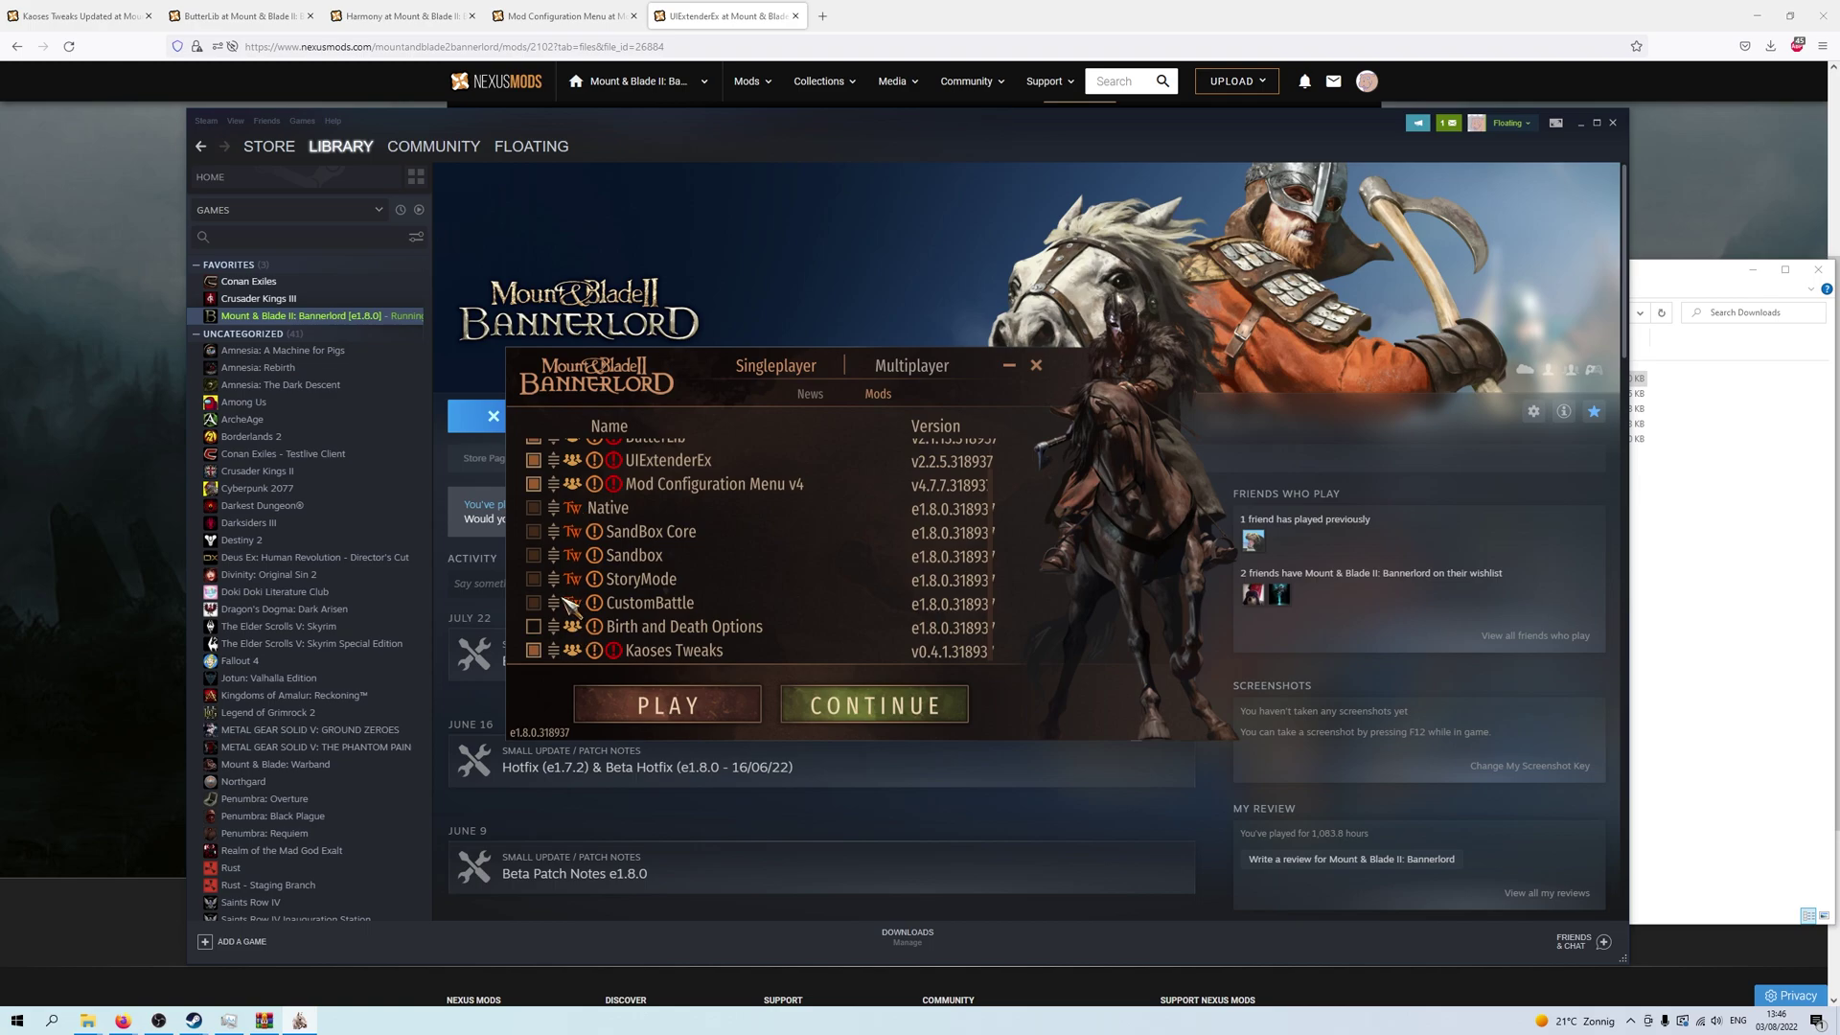
{"action": "left_click", "coordinate": [534, 628]}
{"action": "left_click", "coordinate": [687, 706]}
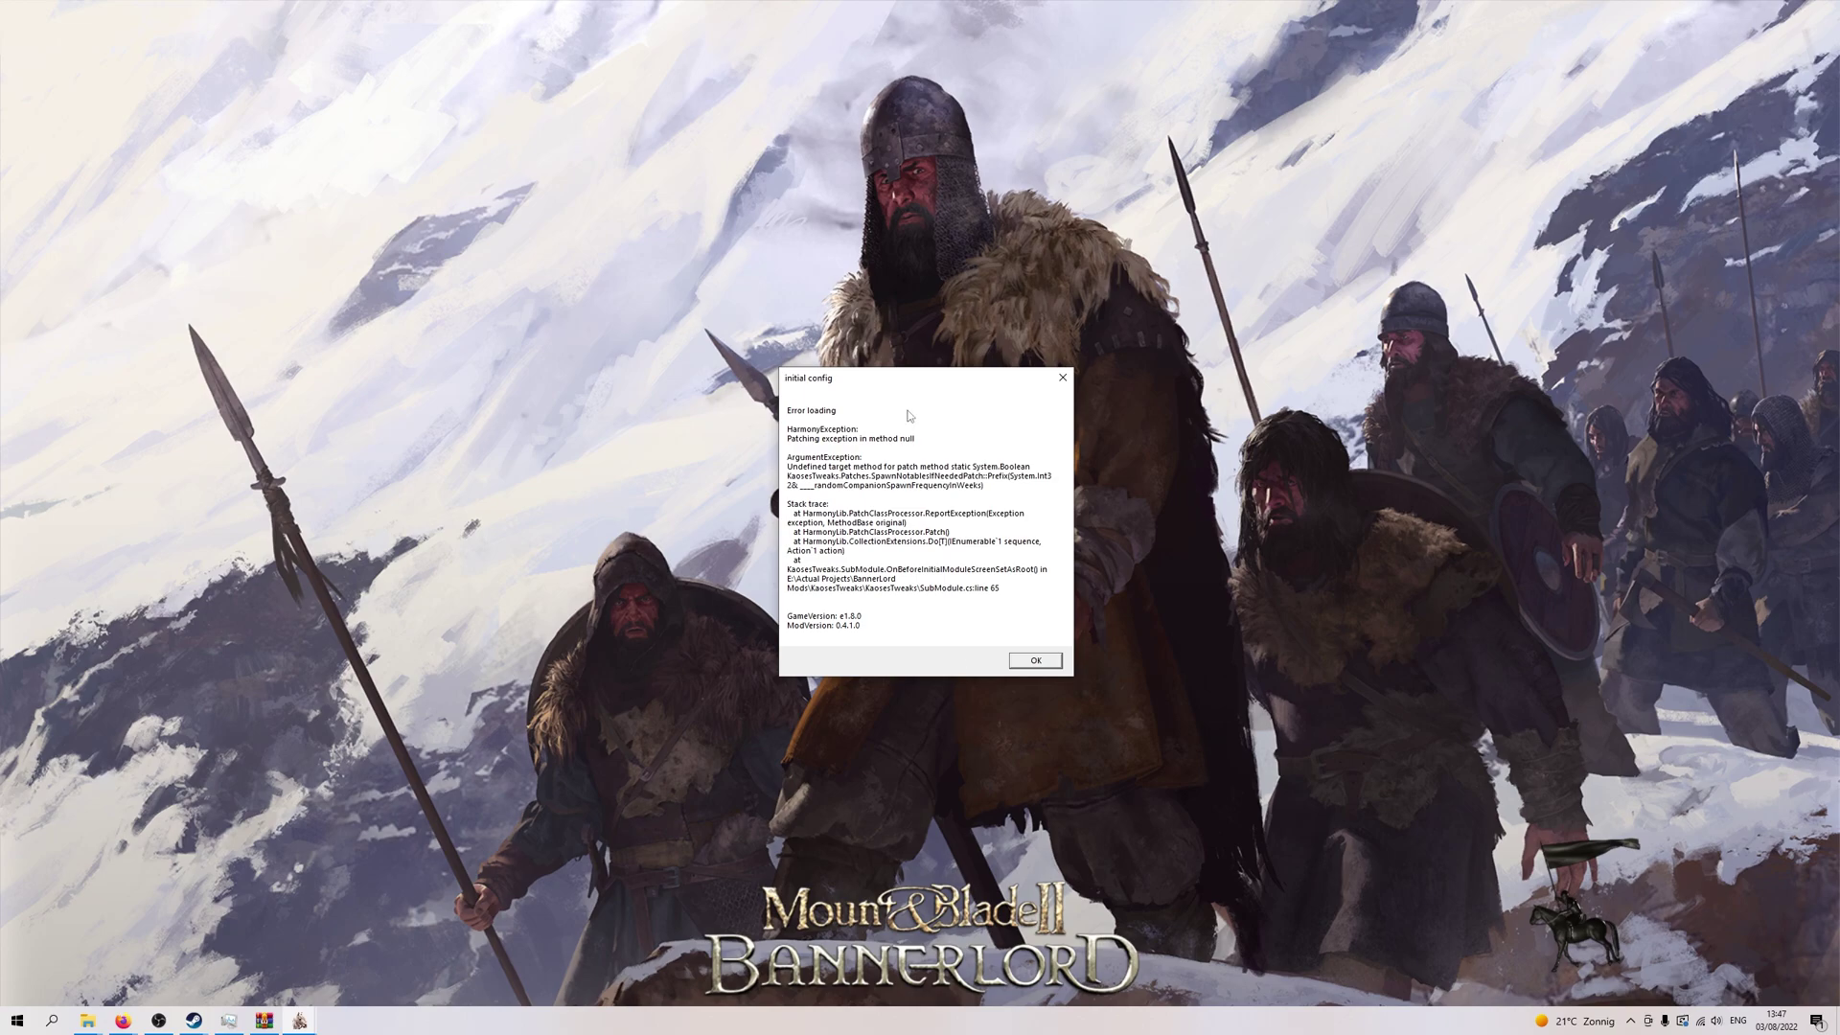
- Move the Kaoses Tweaks 'Error loading' HarmonyException dialog aside and dismiss it with OK
{"action": "mouse_move", "coordinate": [929, 386]}
{"action": "left_mouse_down"}
{"action": "mouse_move", "coordinate": [902, 380]}
{"action": "mouse_move", "coordinate": [918, 379]}
{"action": "left_mouse_up"}
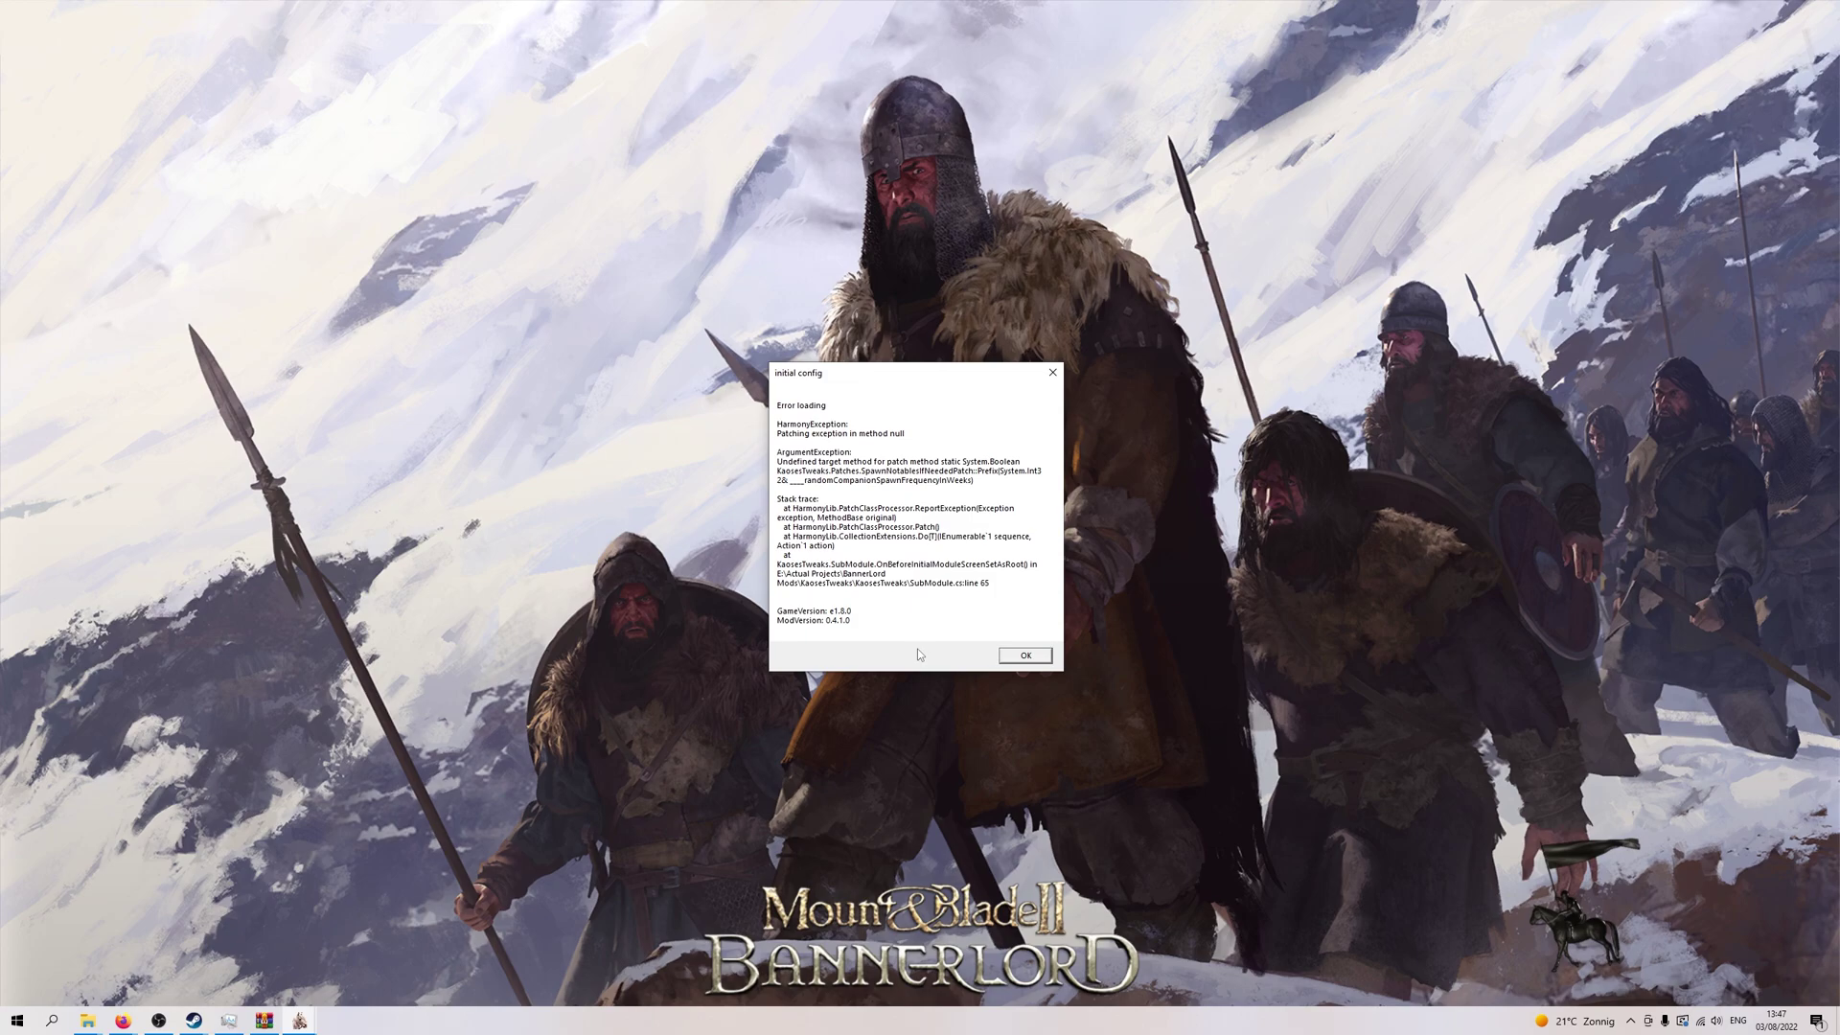
{"action": "left_click", "coordinate": [1024, 656]}
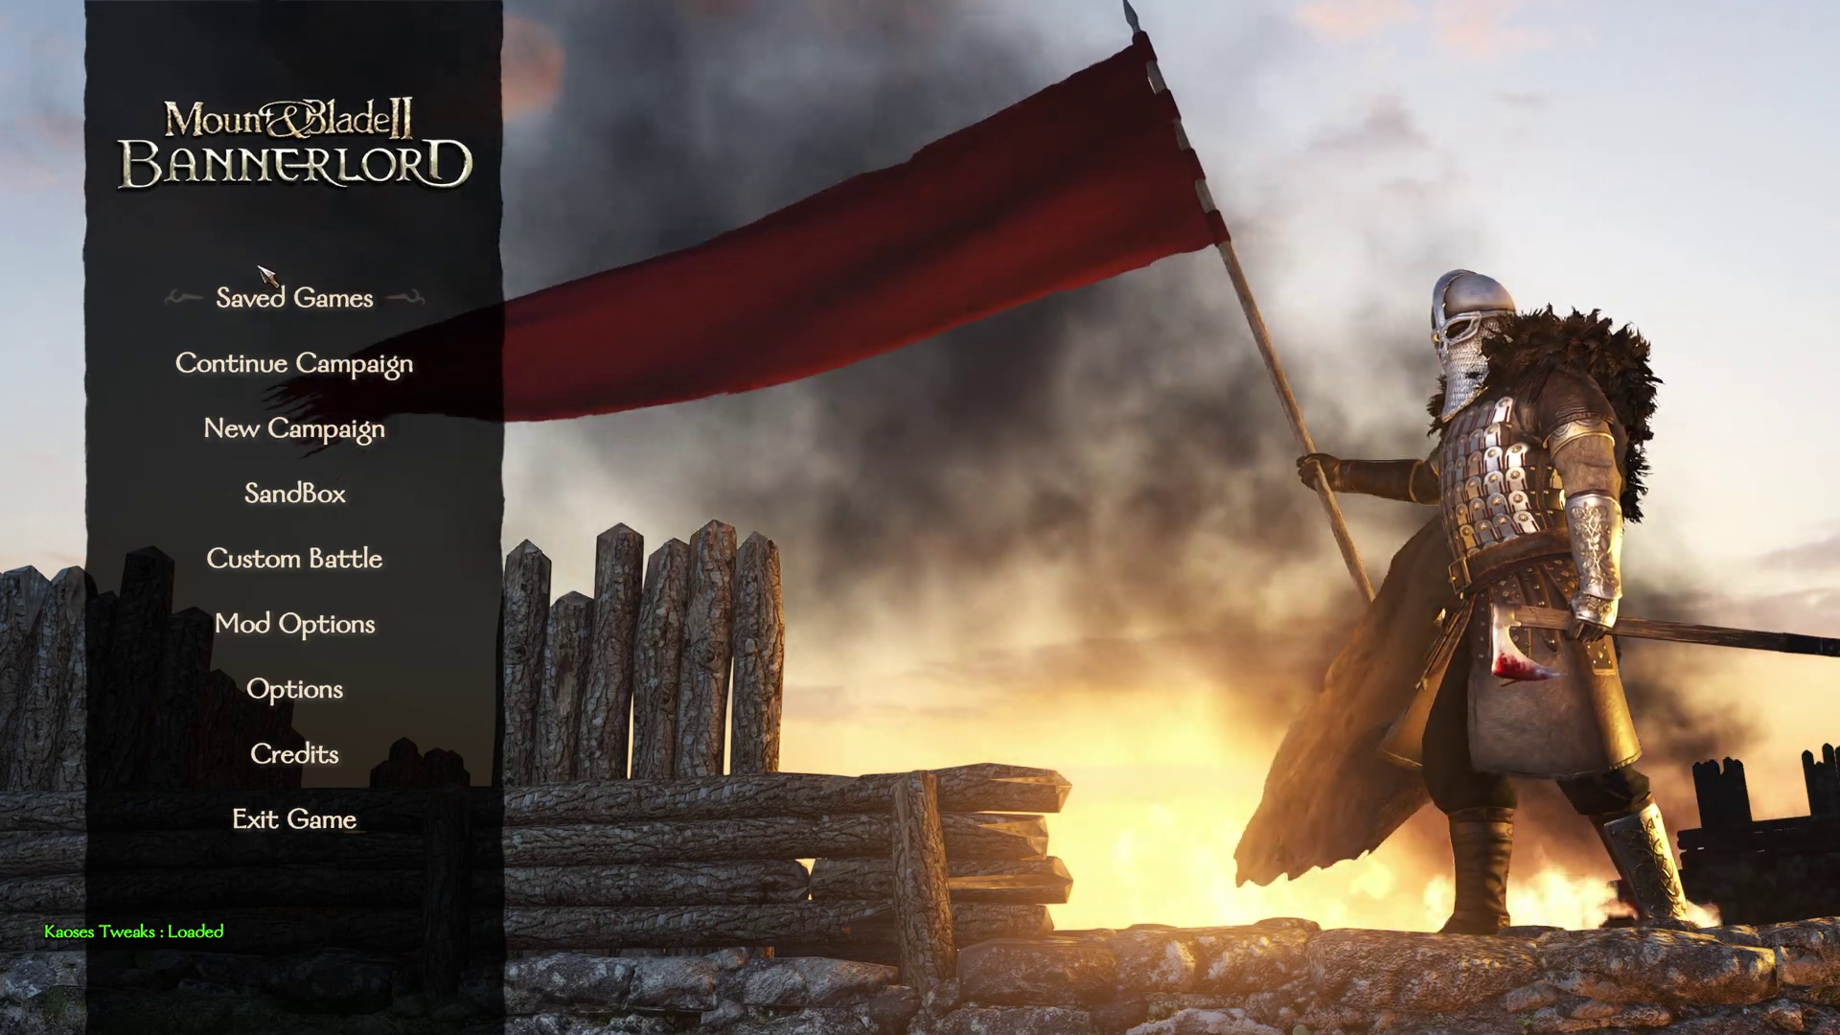
- Open Mod Options and browse the ButterLib, MCM ModLib Adapter and Kaoses Tweaks 0.4.1 settings
{"action": "left_click", "coordinate": [294, 624]}
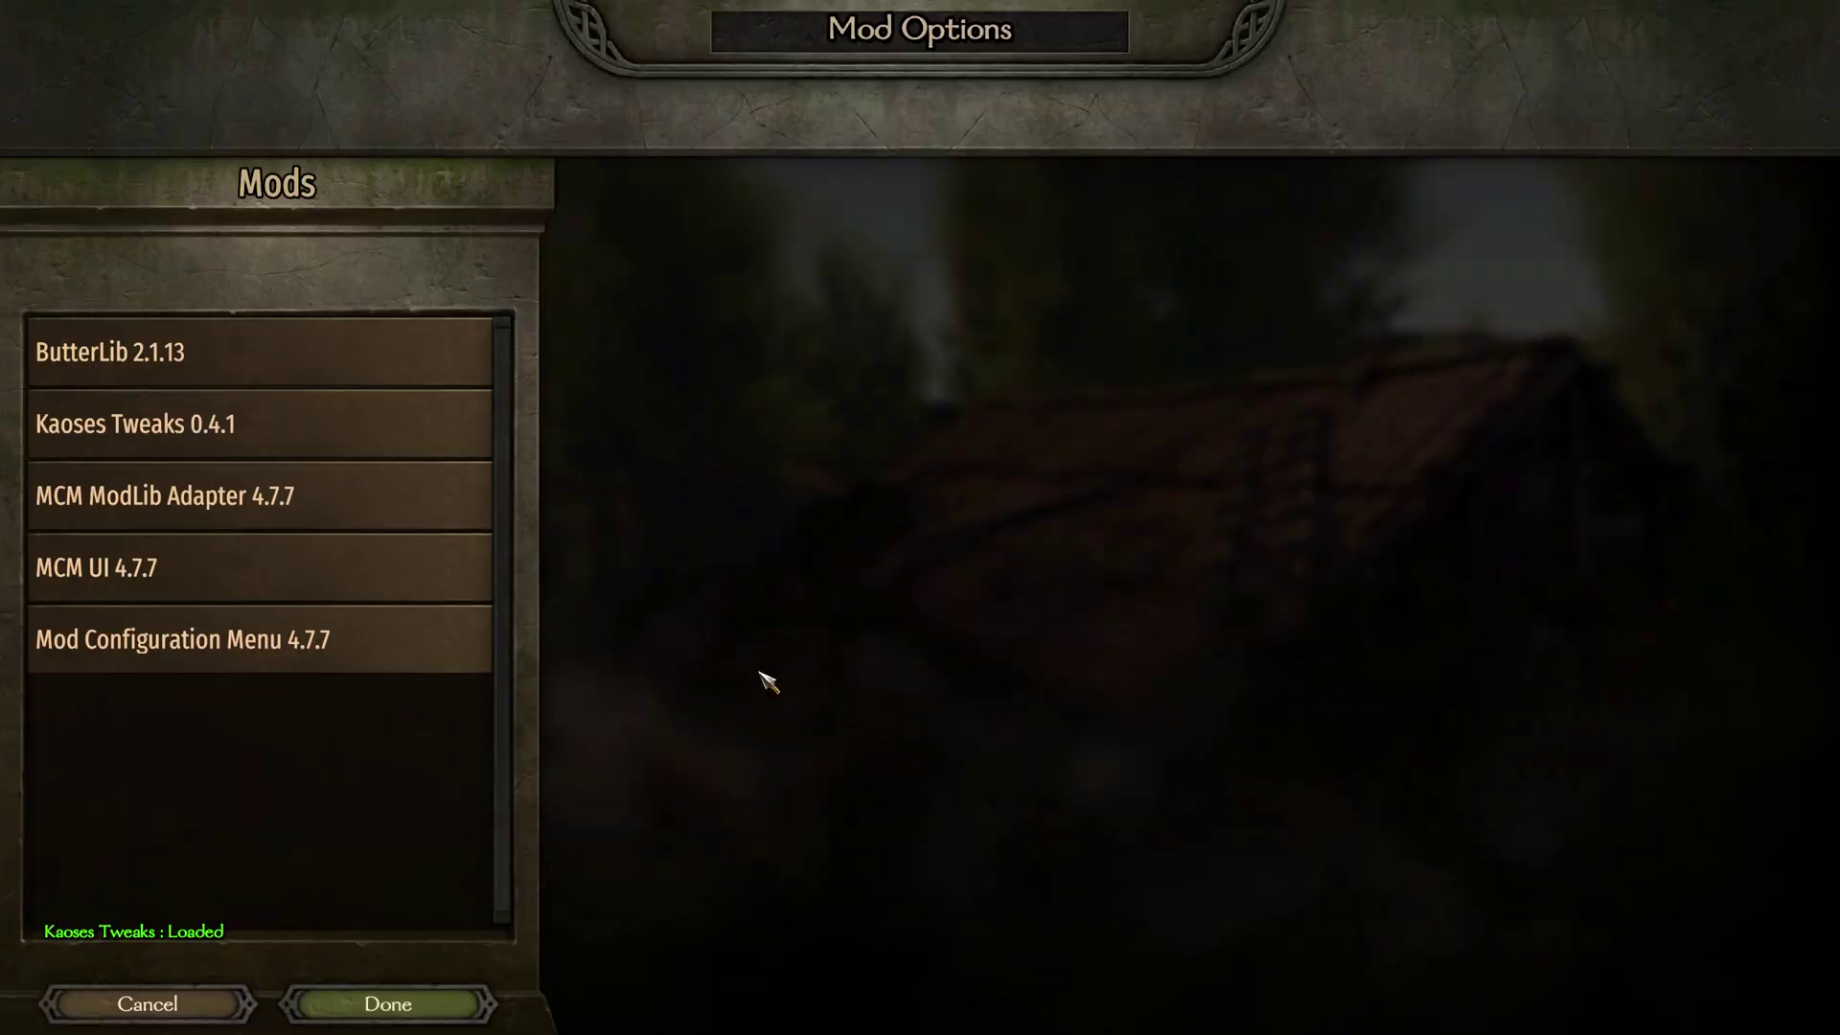
{"action": "left_click", "coordinate": [295, 341]}
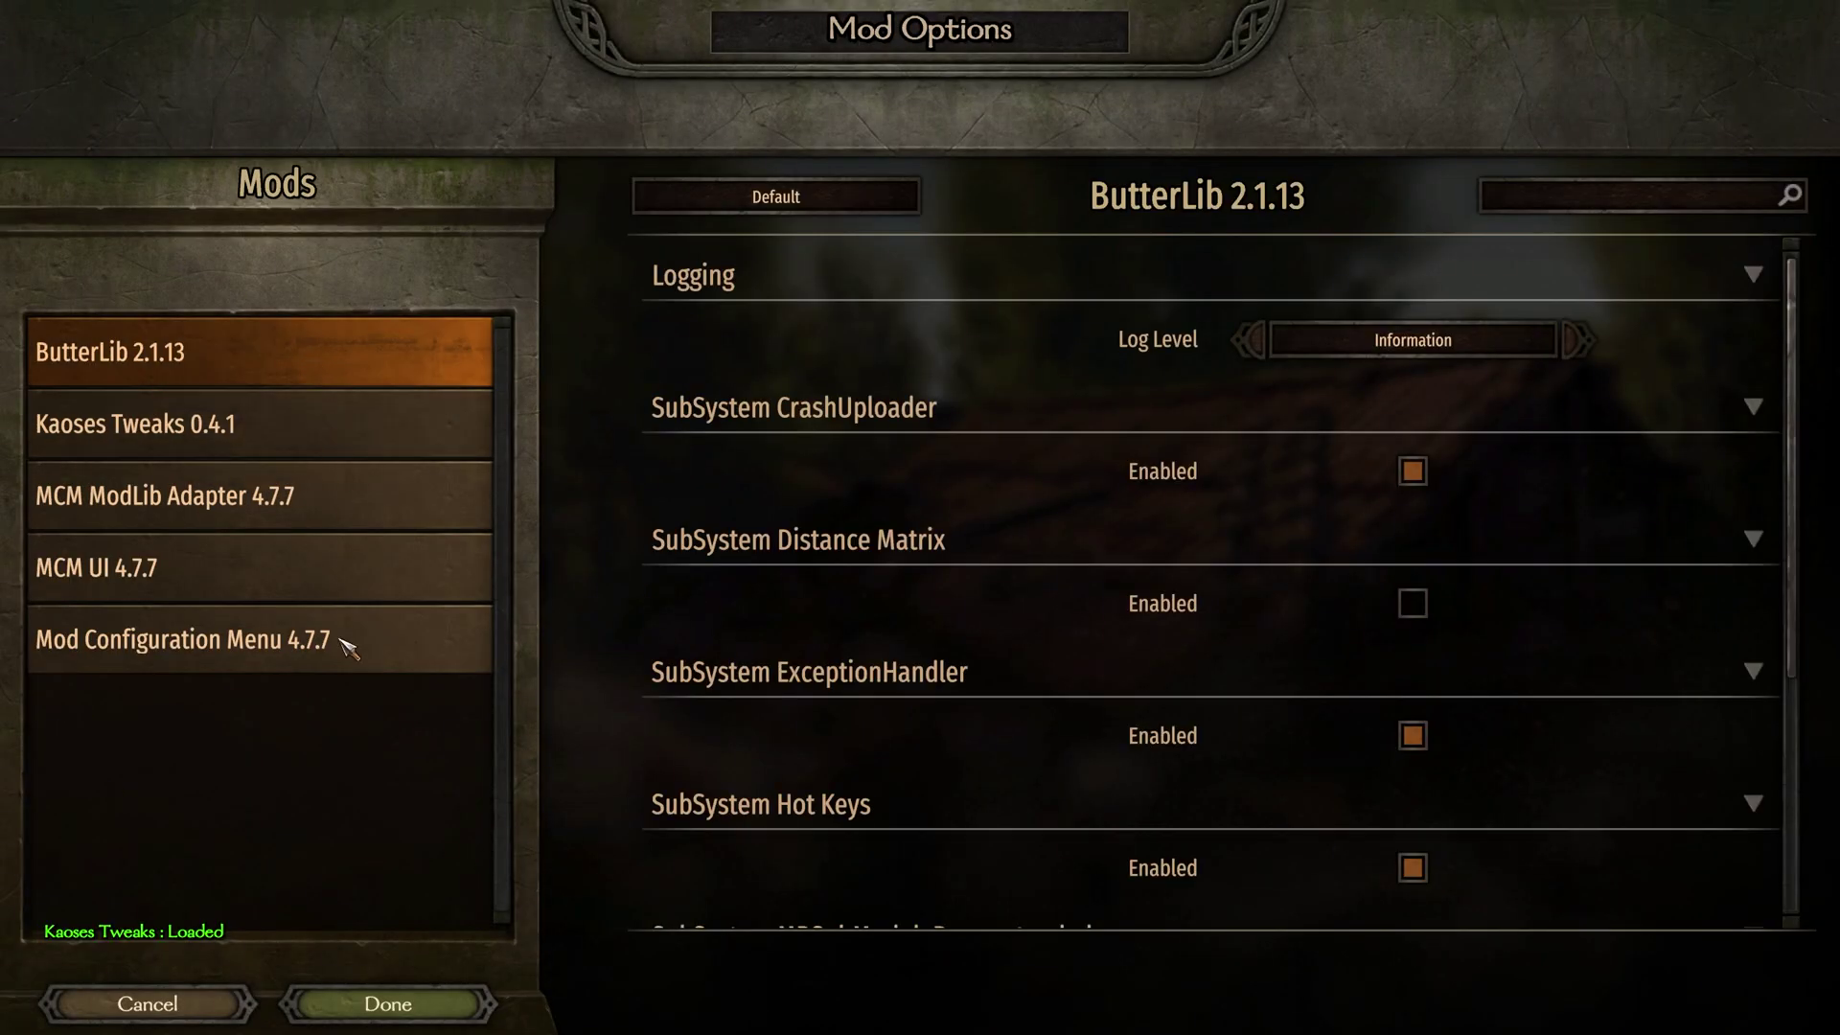
{"action": "left_click", "coordinate": [245, 450]}
{"action": "left_click", "coordinate": [291, 494]}
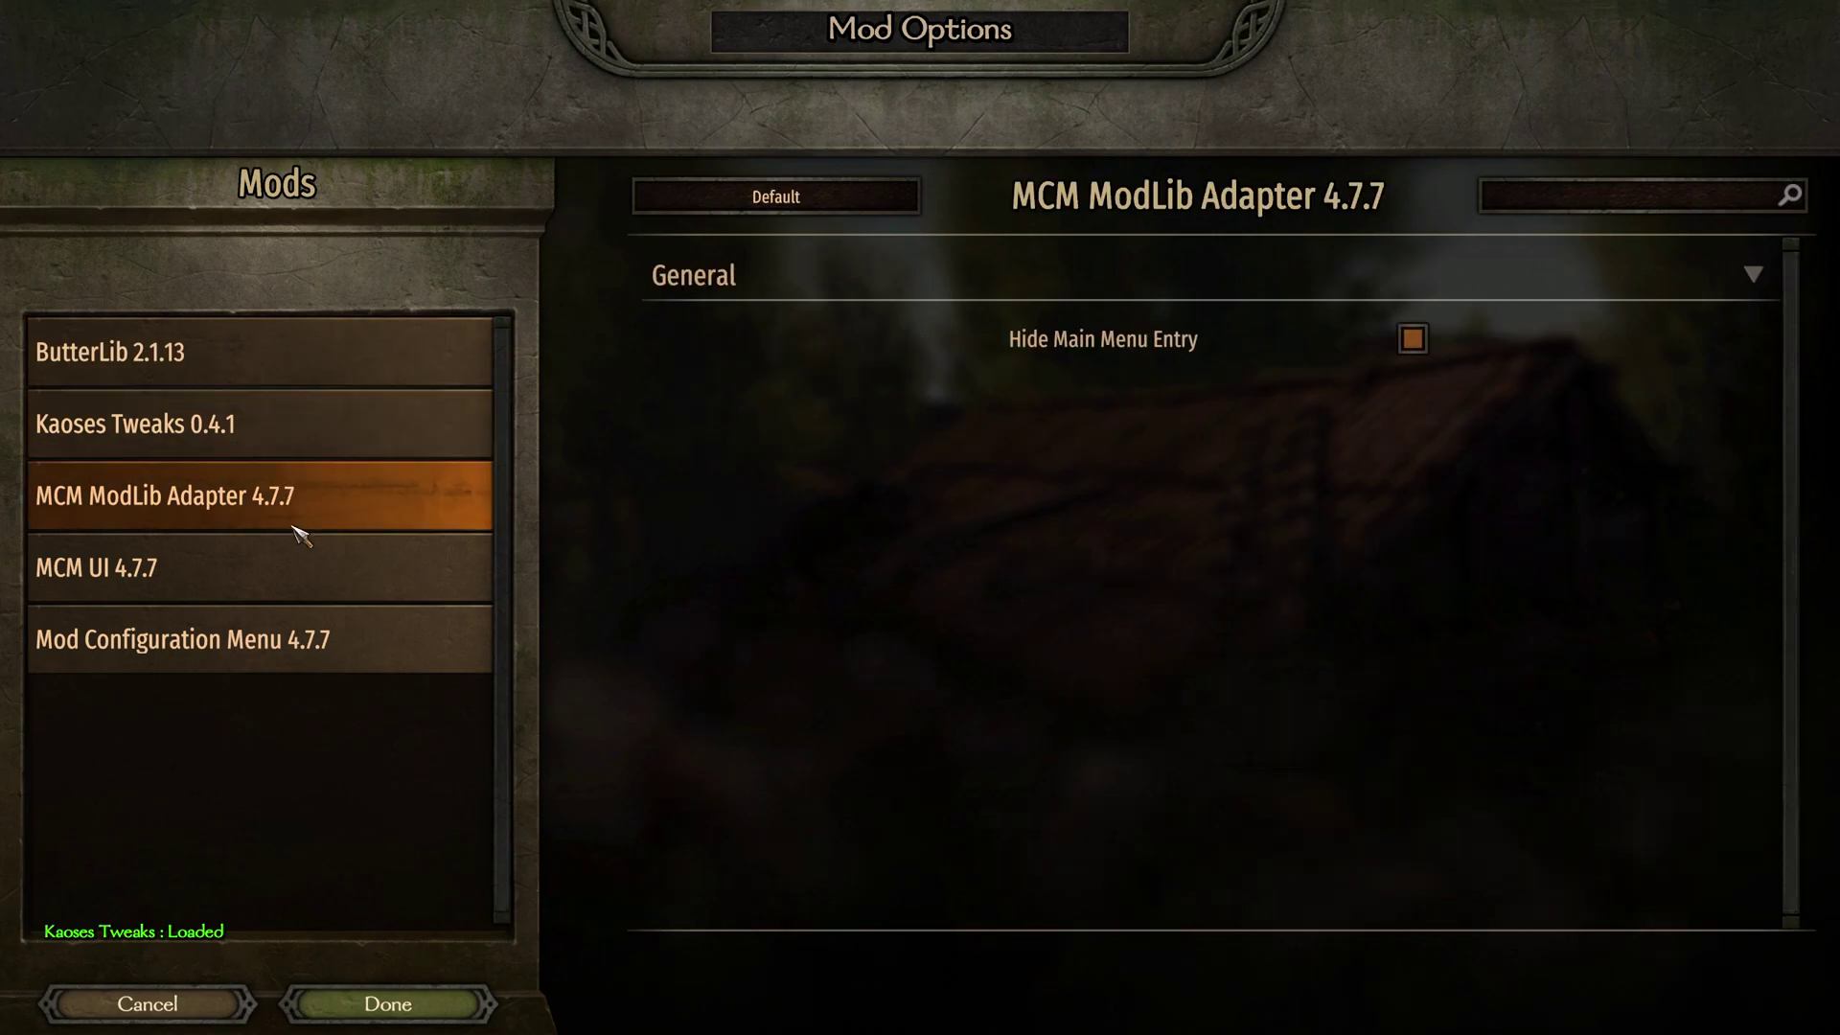
{"action": "left_click", "coordinate": [321, 446]}
{"action": "scroll", "coordinate": [1074, 591], "scroll_direction": "down", "scroll_amount": 3}
{"action": "scroll", "coordinate": [1074, 592], "scroll_direction": "down", "scroll_amount": 20}
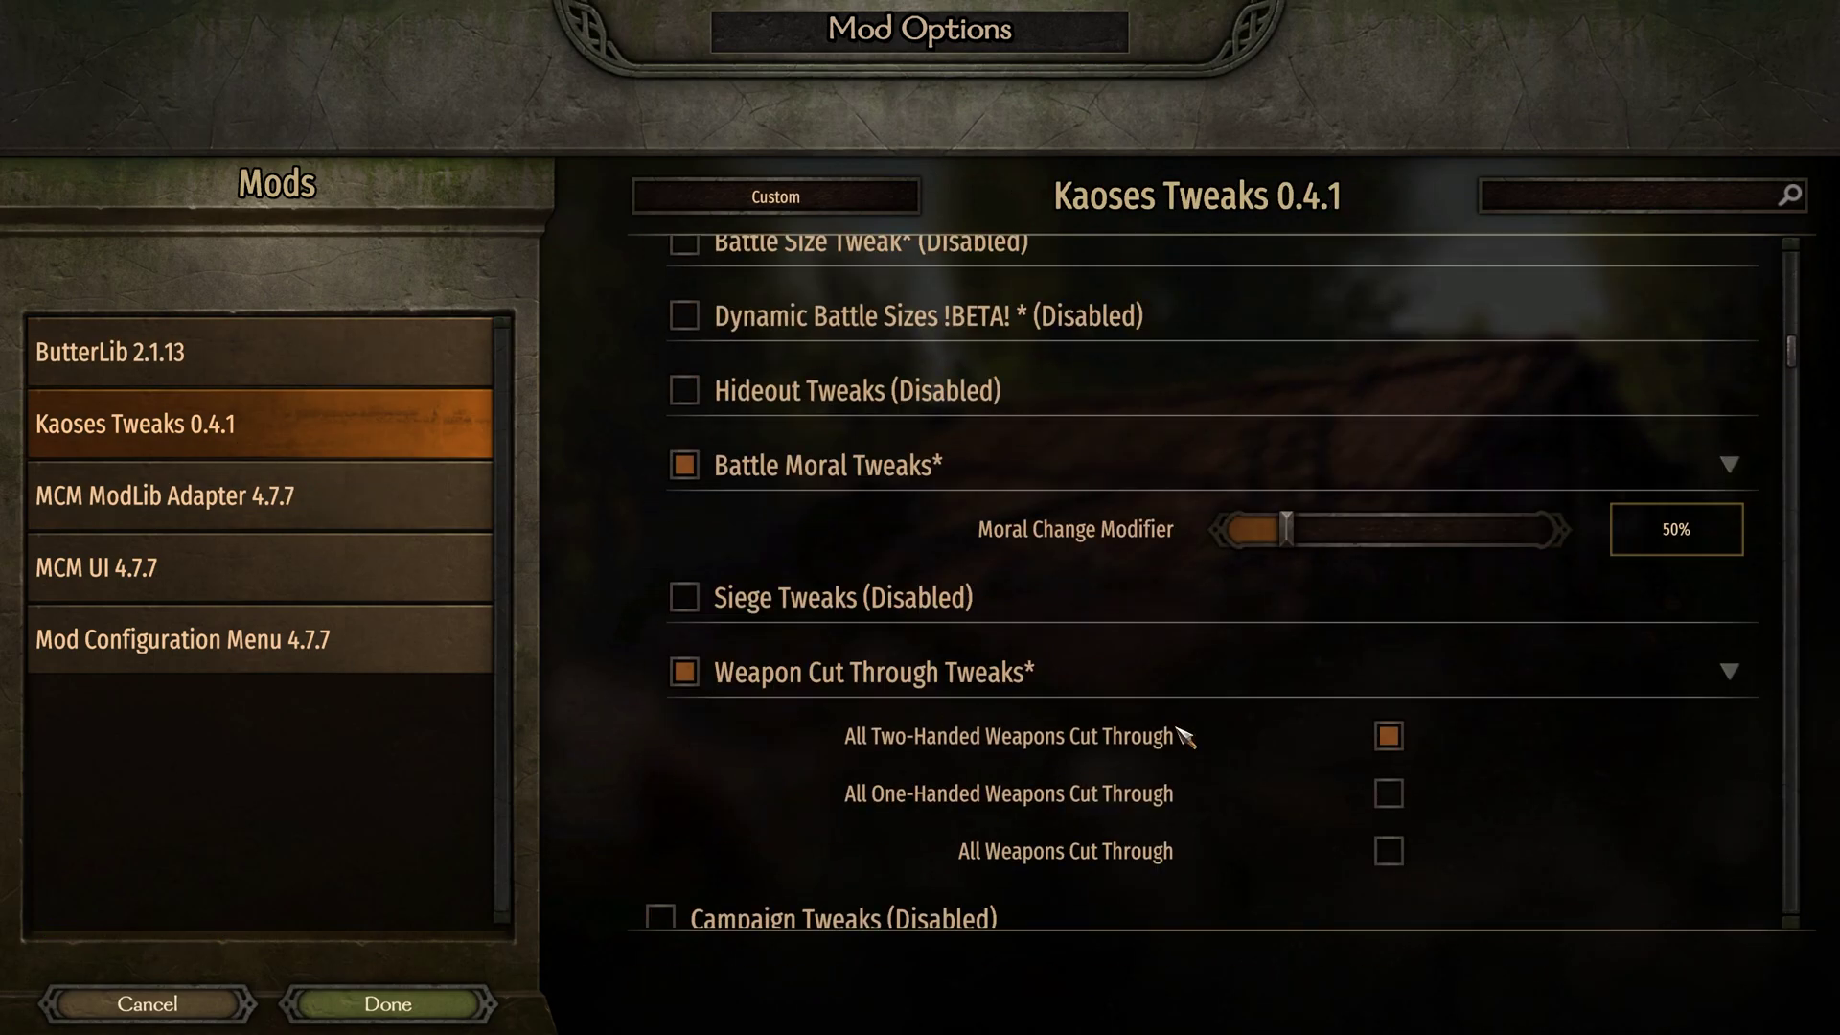
{"action": "scroll", "coordinate": [1187, 740], "scroll_direction": "up", "scroll_amount": 20}
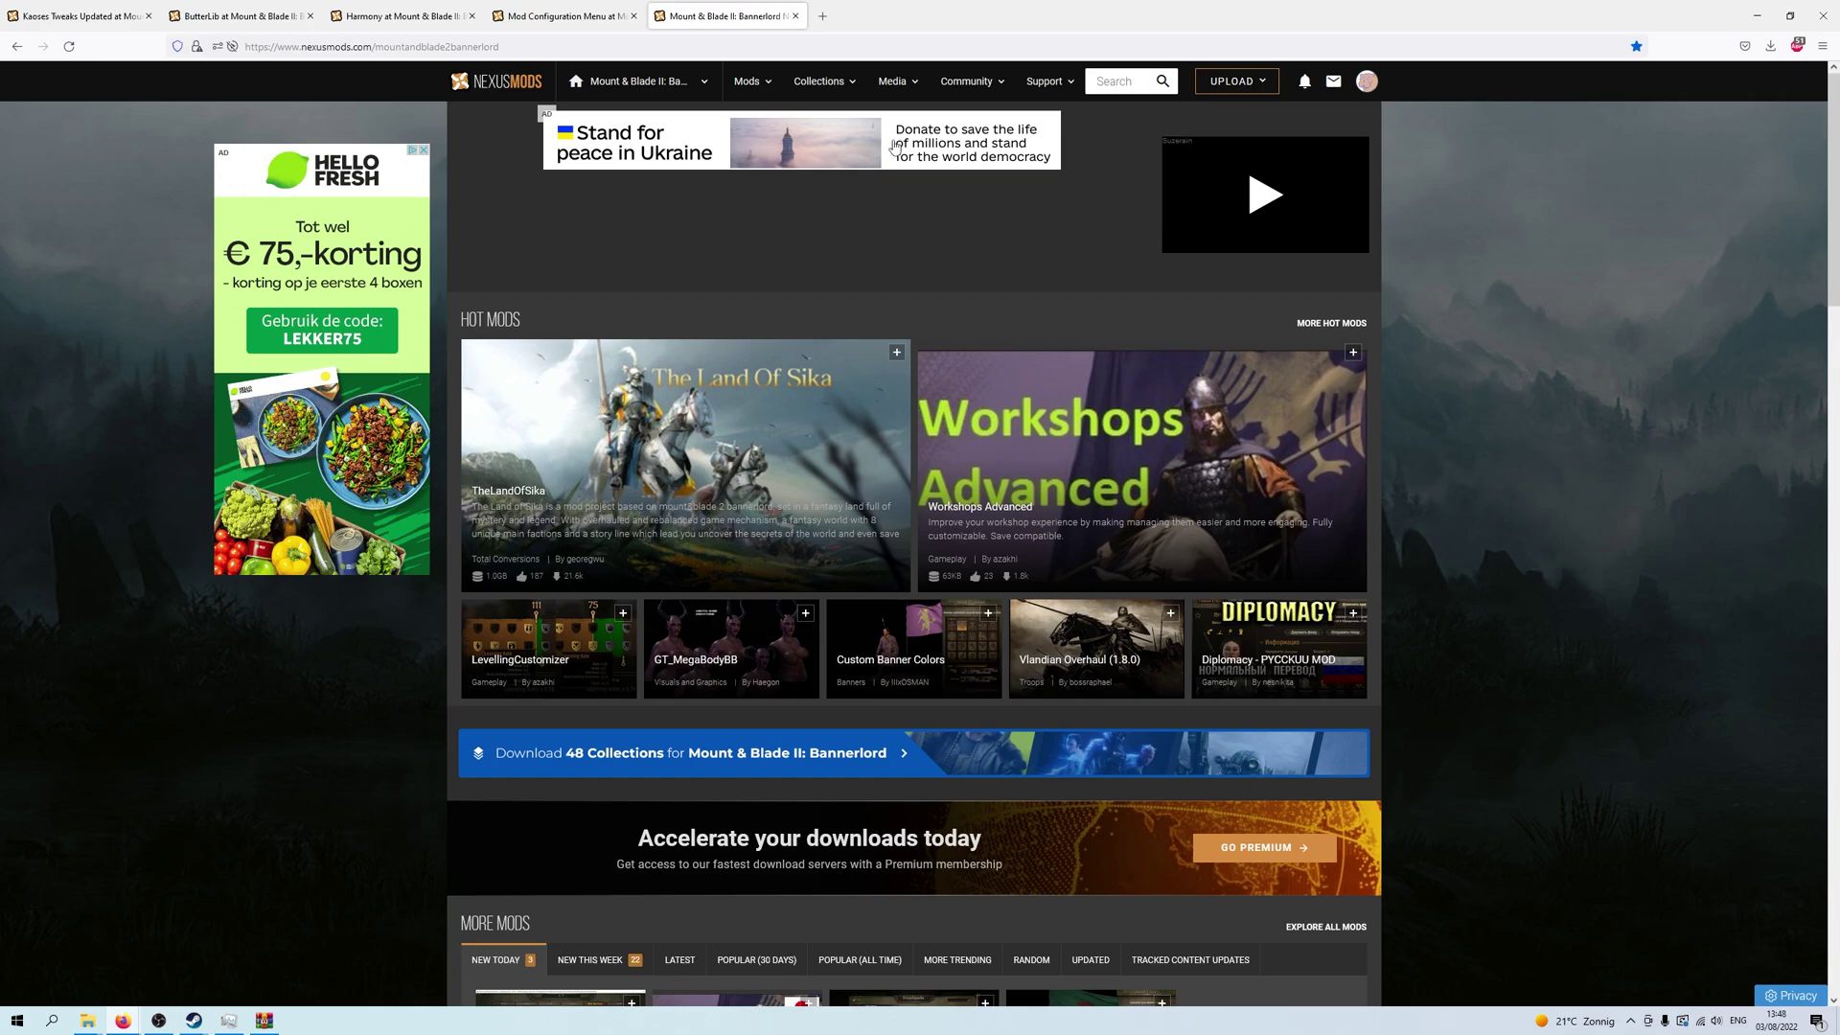
- Find the Serve as soldier mod on Nexus Mods and list its downloadable files
{"action": "left_click", "coordinate": [1103, 90]}
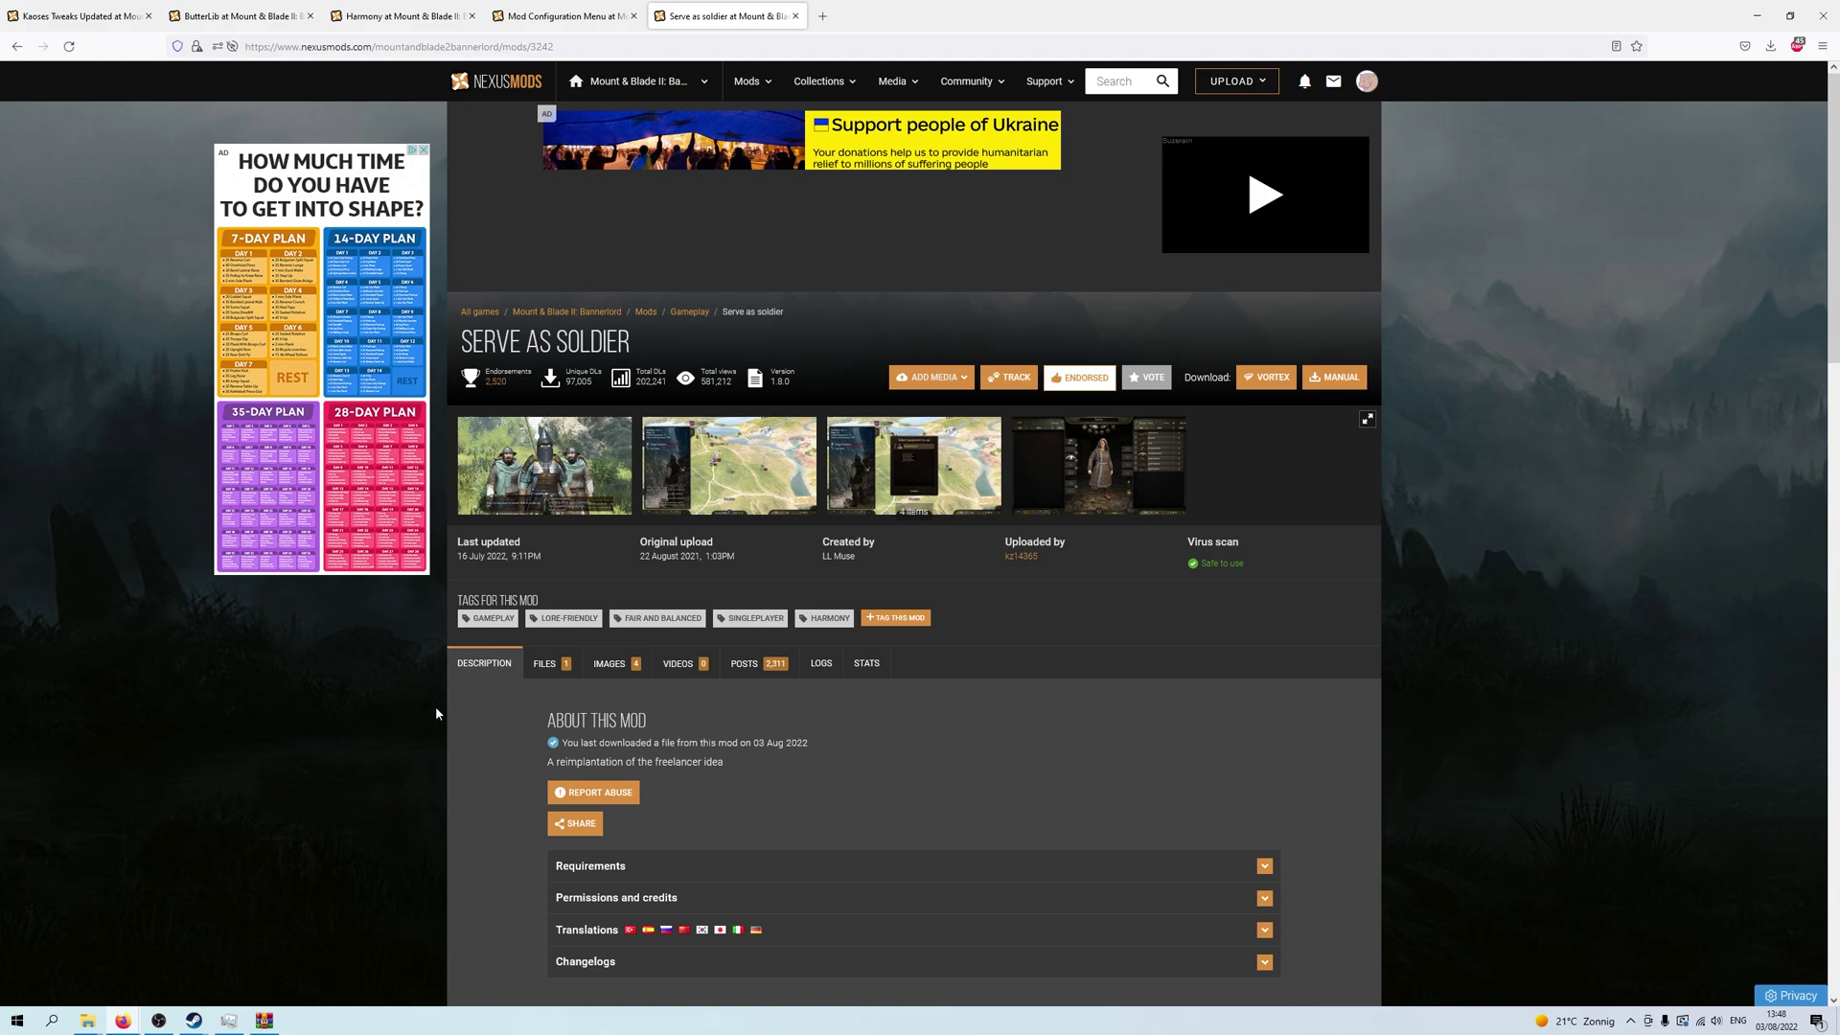
{"action": "left_click", "coordinate": [546, 663]}
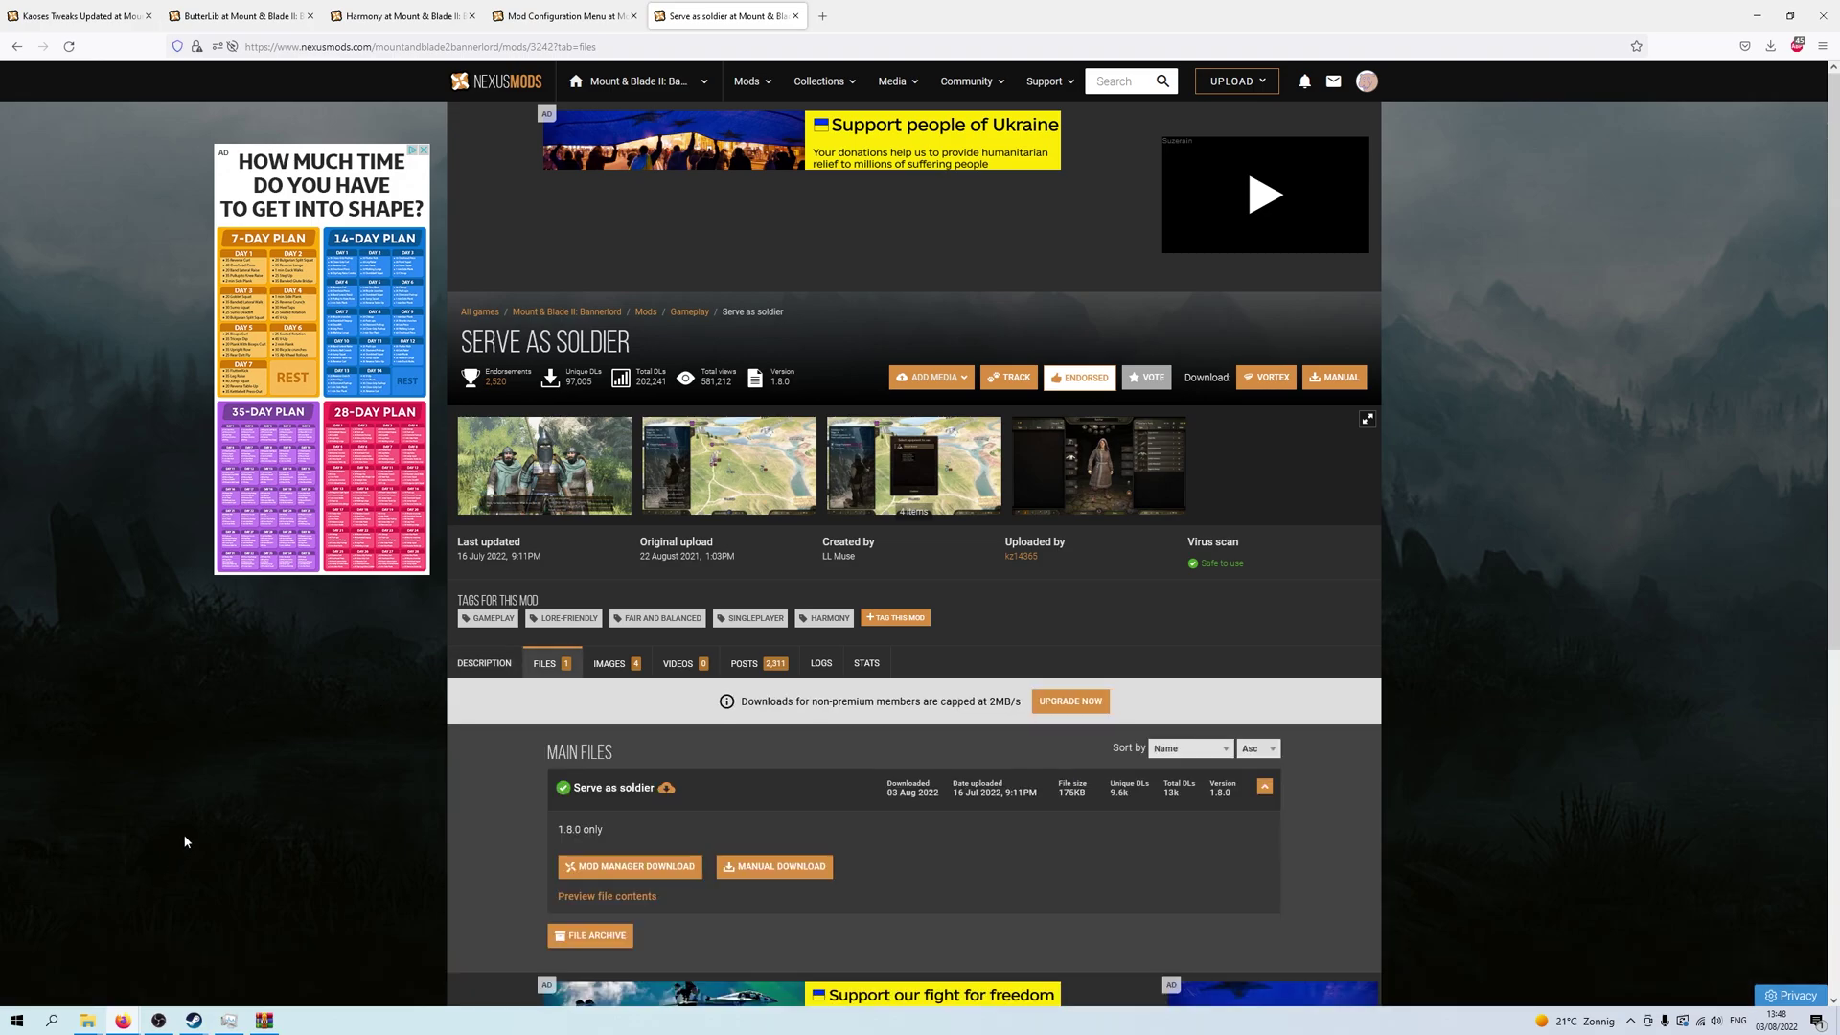
{"action": "scroll", "coordinate": [186, 842], "scroll_direction": "down", "scroll_amount": 3}
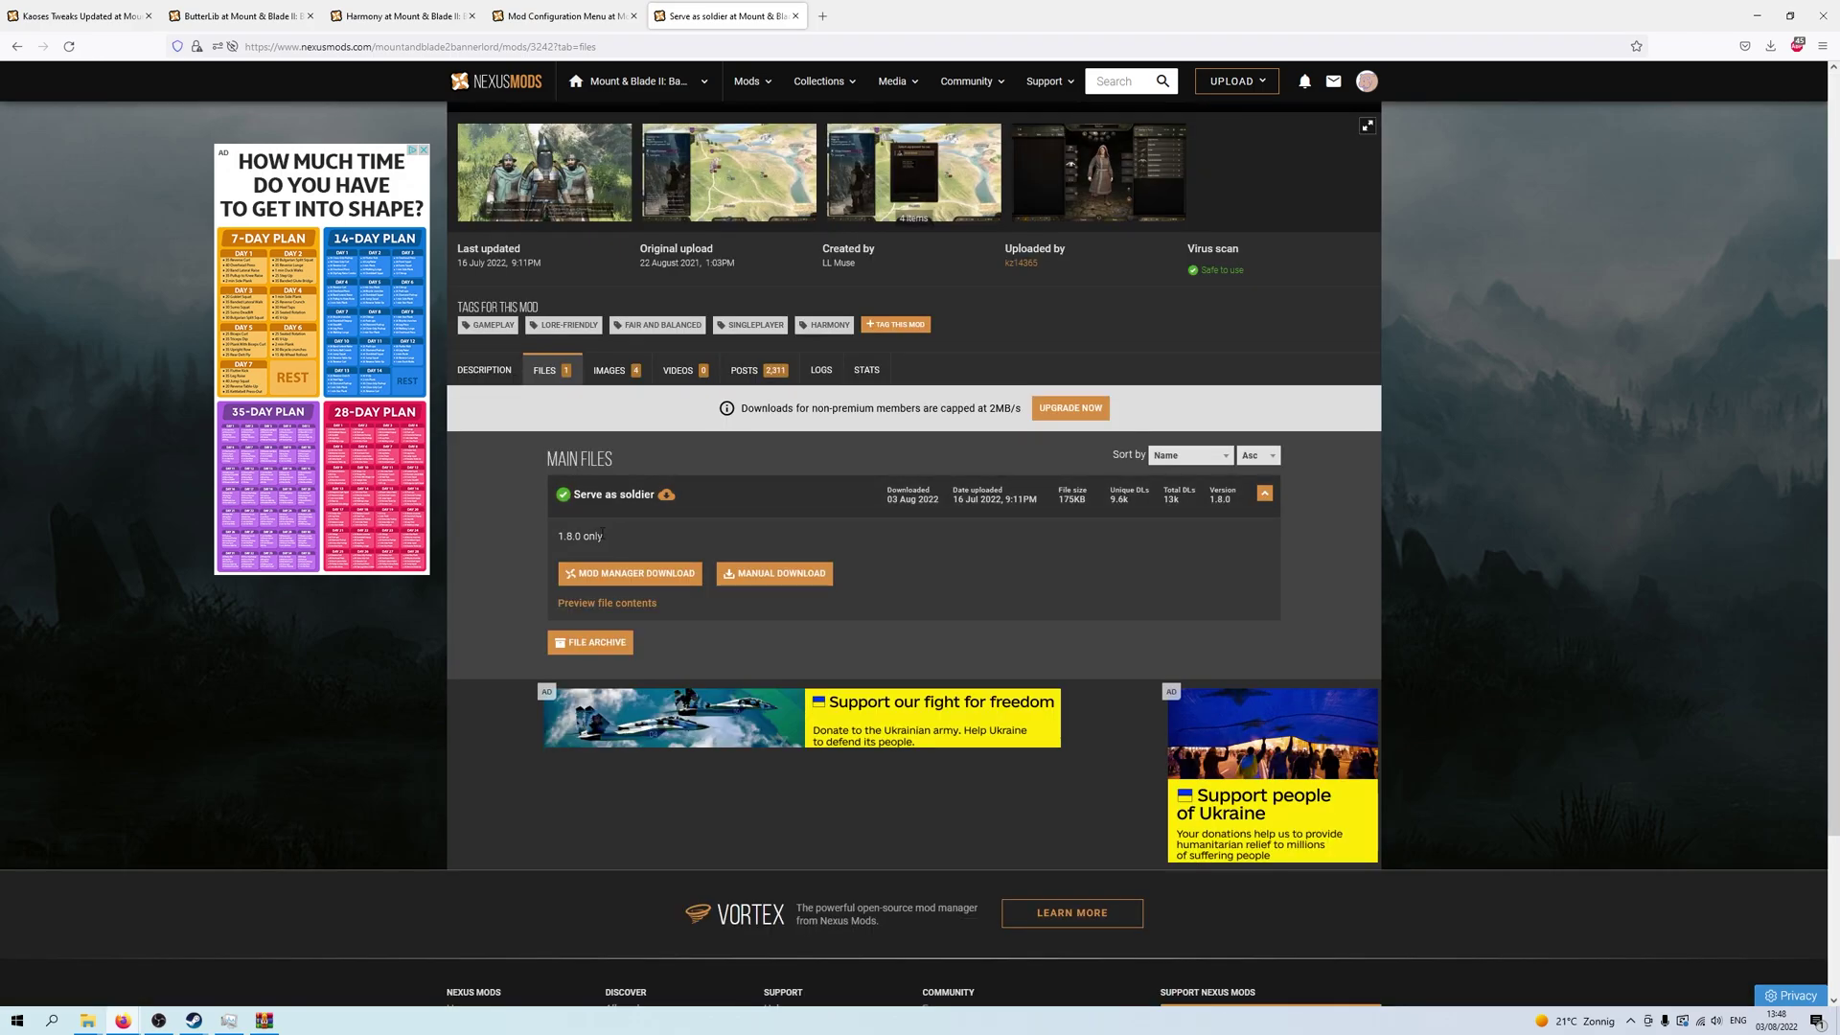
{"action": "scroll", "coordinate": [520, 727], "scroll_direction": "up", "scroll_amount": 3}
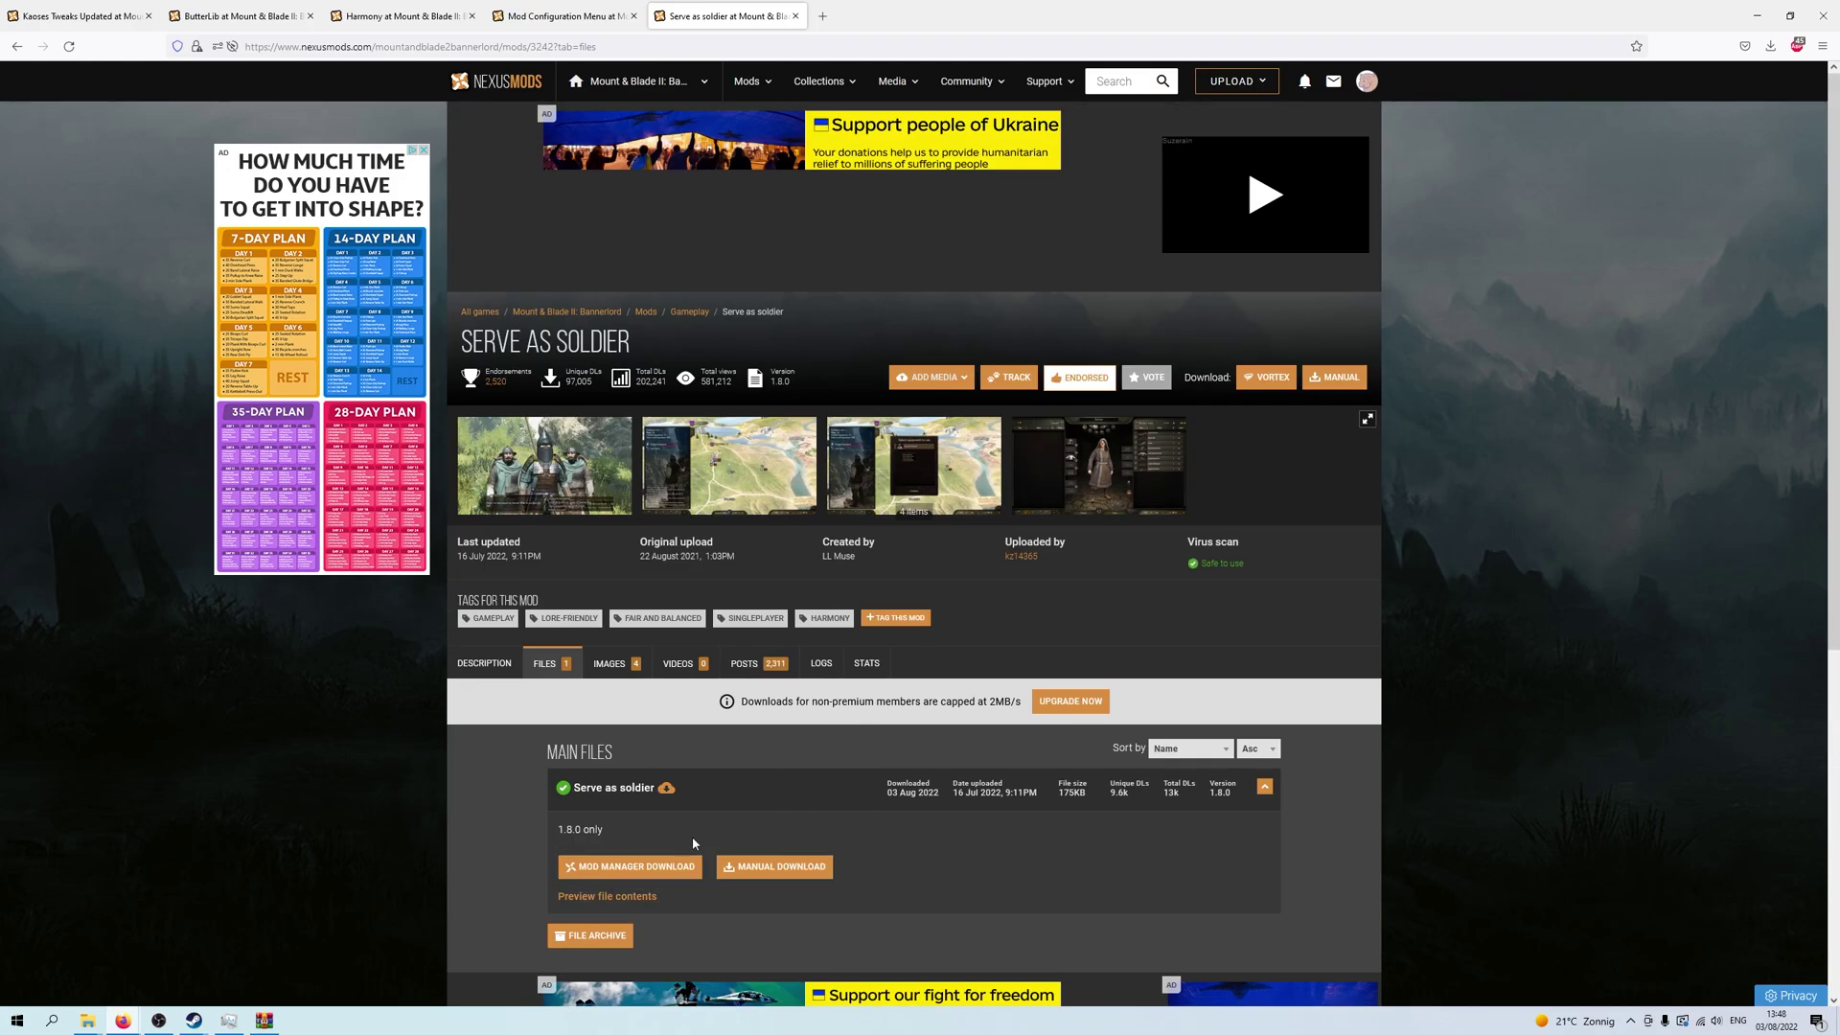
- Manually download the Serve as soldier main file using the free slow download
{"action": "left_click", "coordinate": [822, 869]}
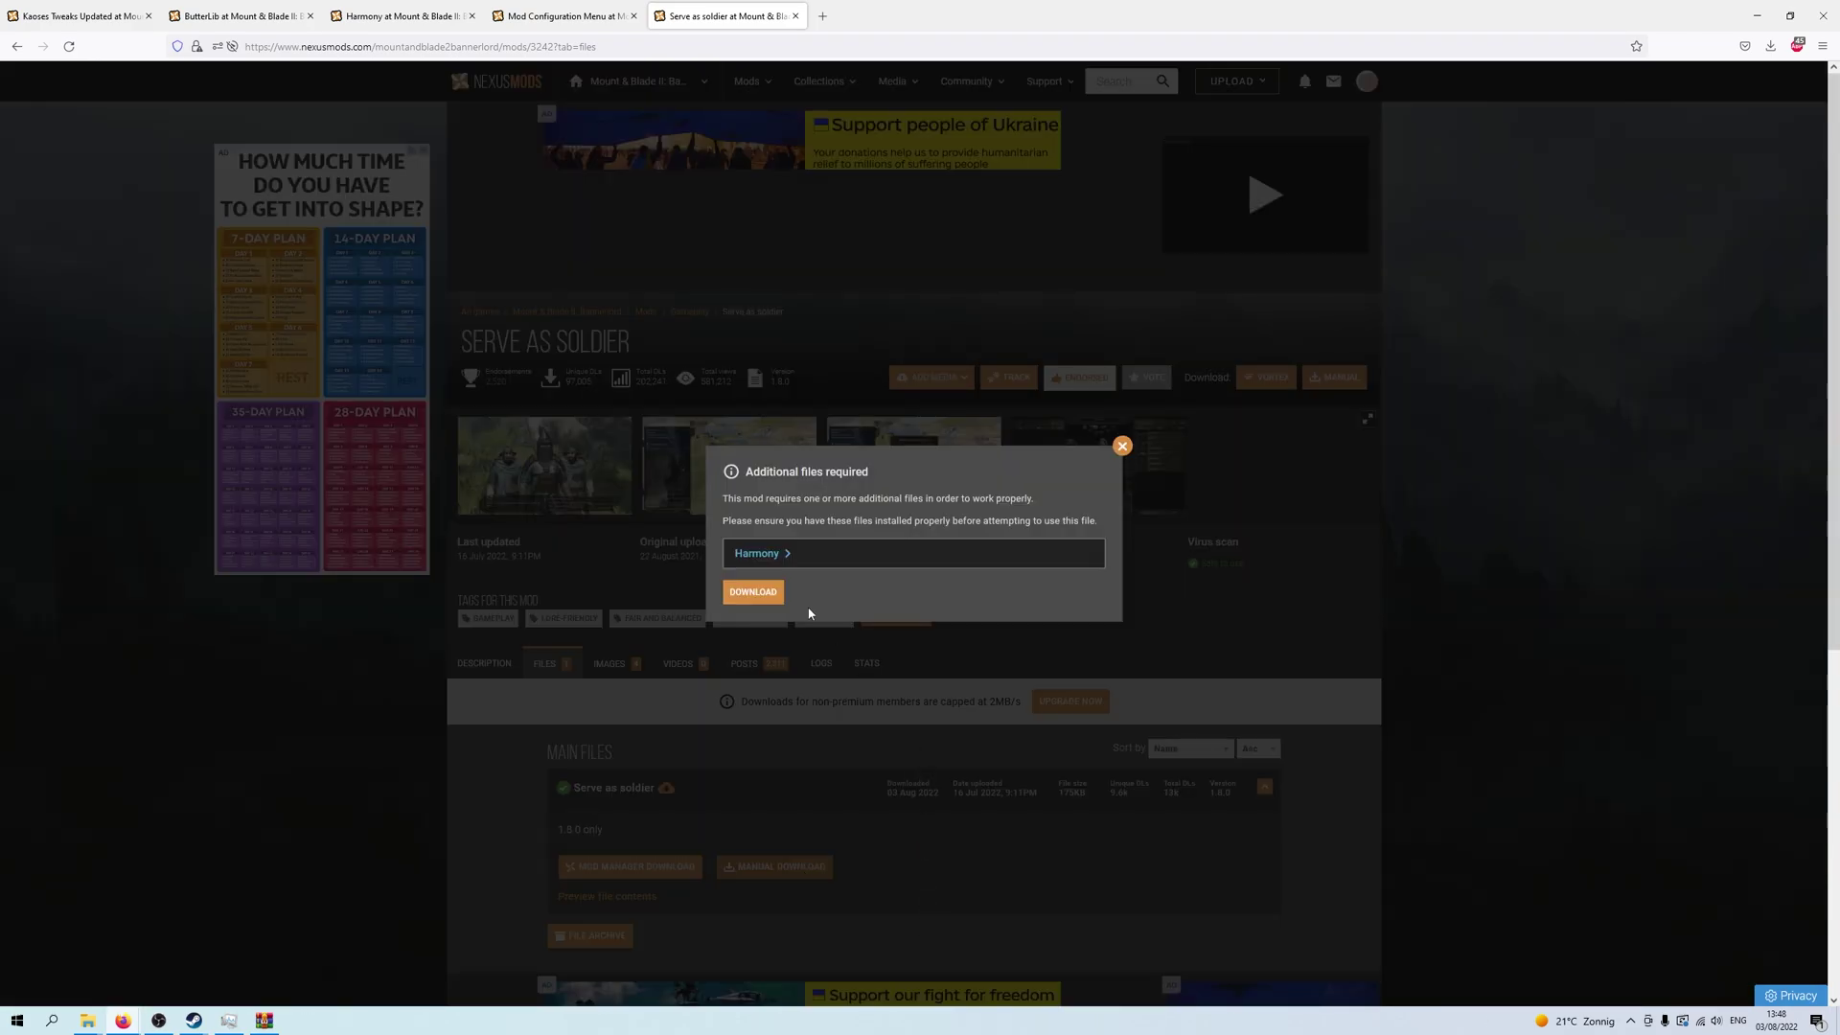
{"action": "left_click", "coordinate": [764, 602]}
{"action": "scroll", "coordinate": [977, 863], "scroll_direction": "down", "scroll_amount": 5}
{"action": "left_click", "coordinate": [958, 476]}
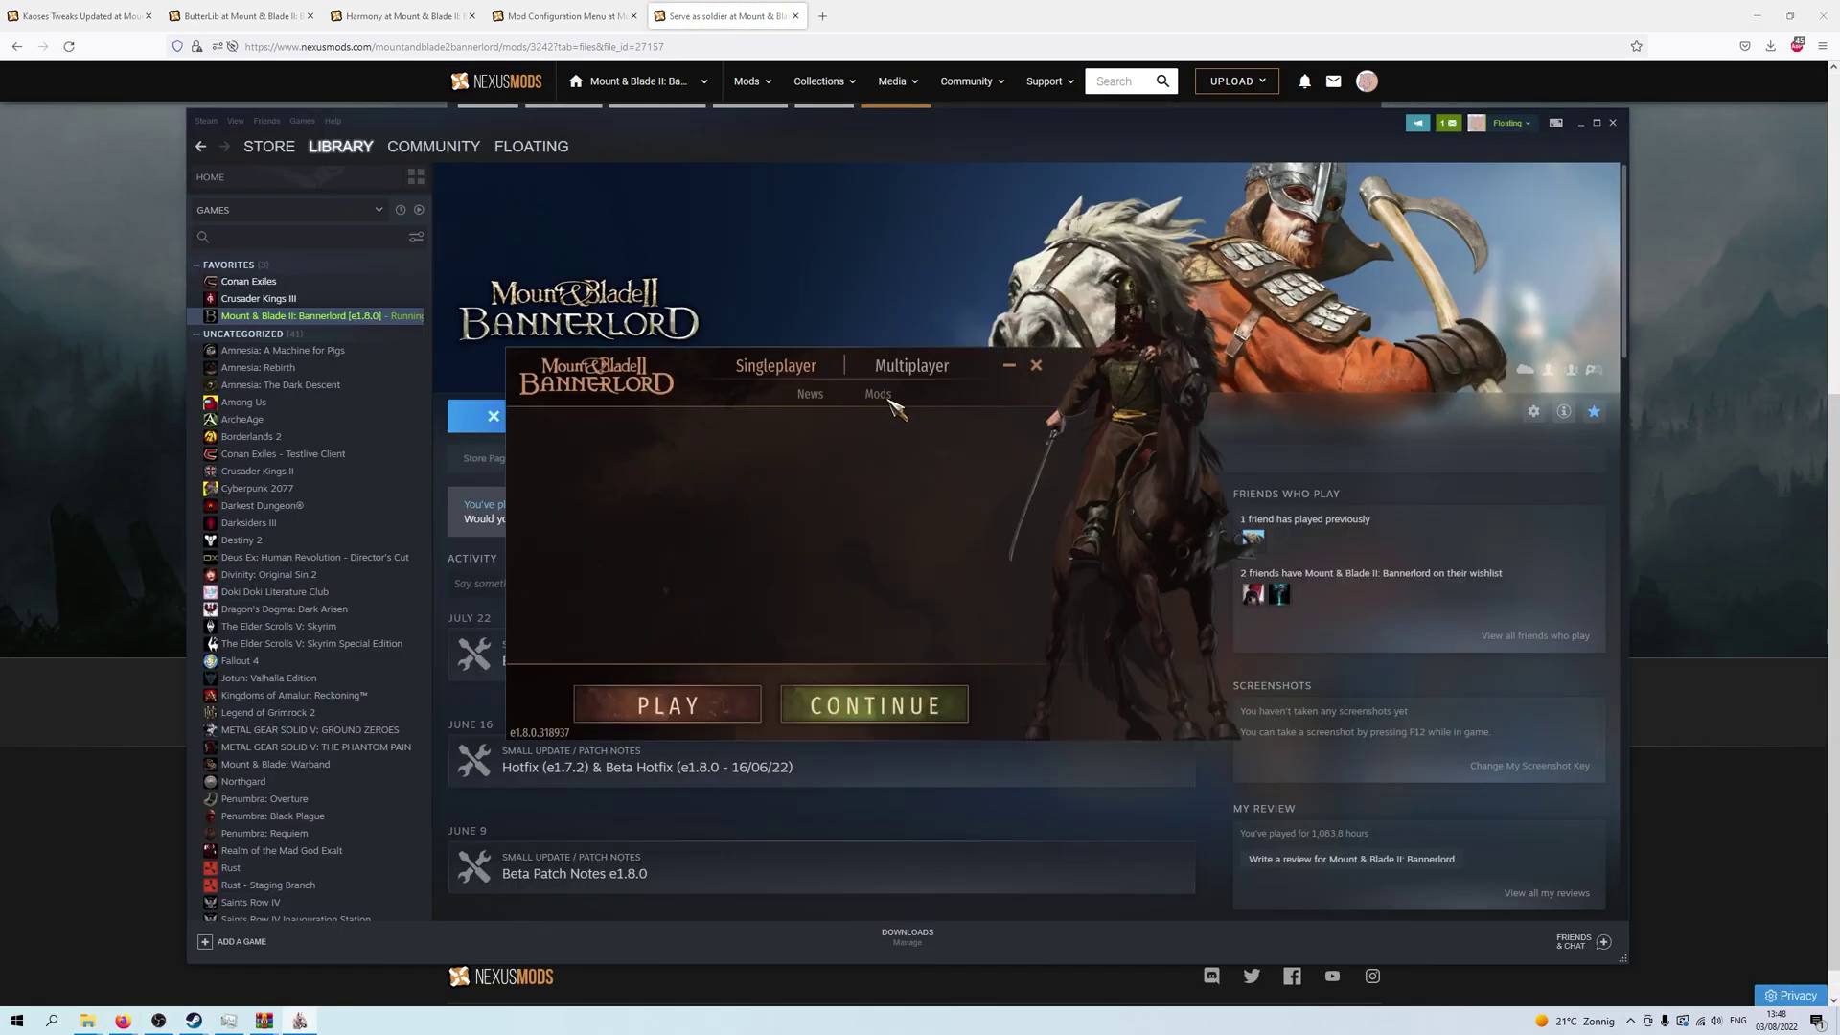
- Tick Serve As Soldier in the launcher's mod list and launch, accepting the Caution warning
{"action": "left_click", "coordinate": [884, 397]}
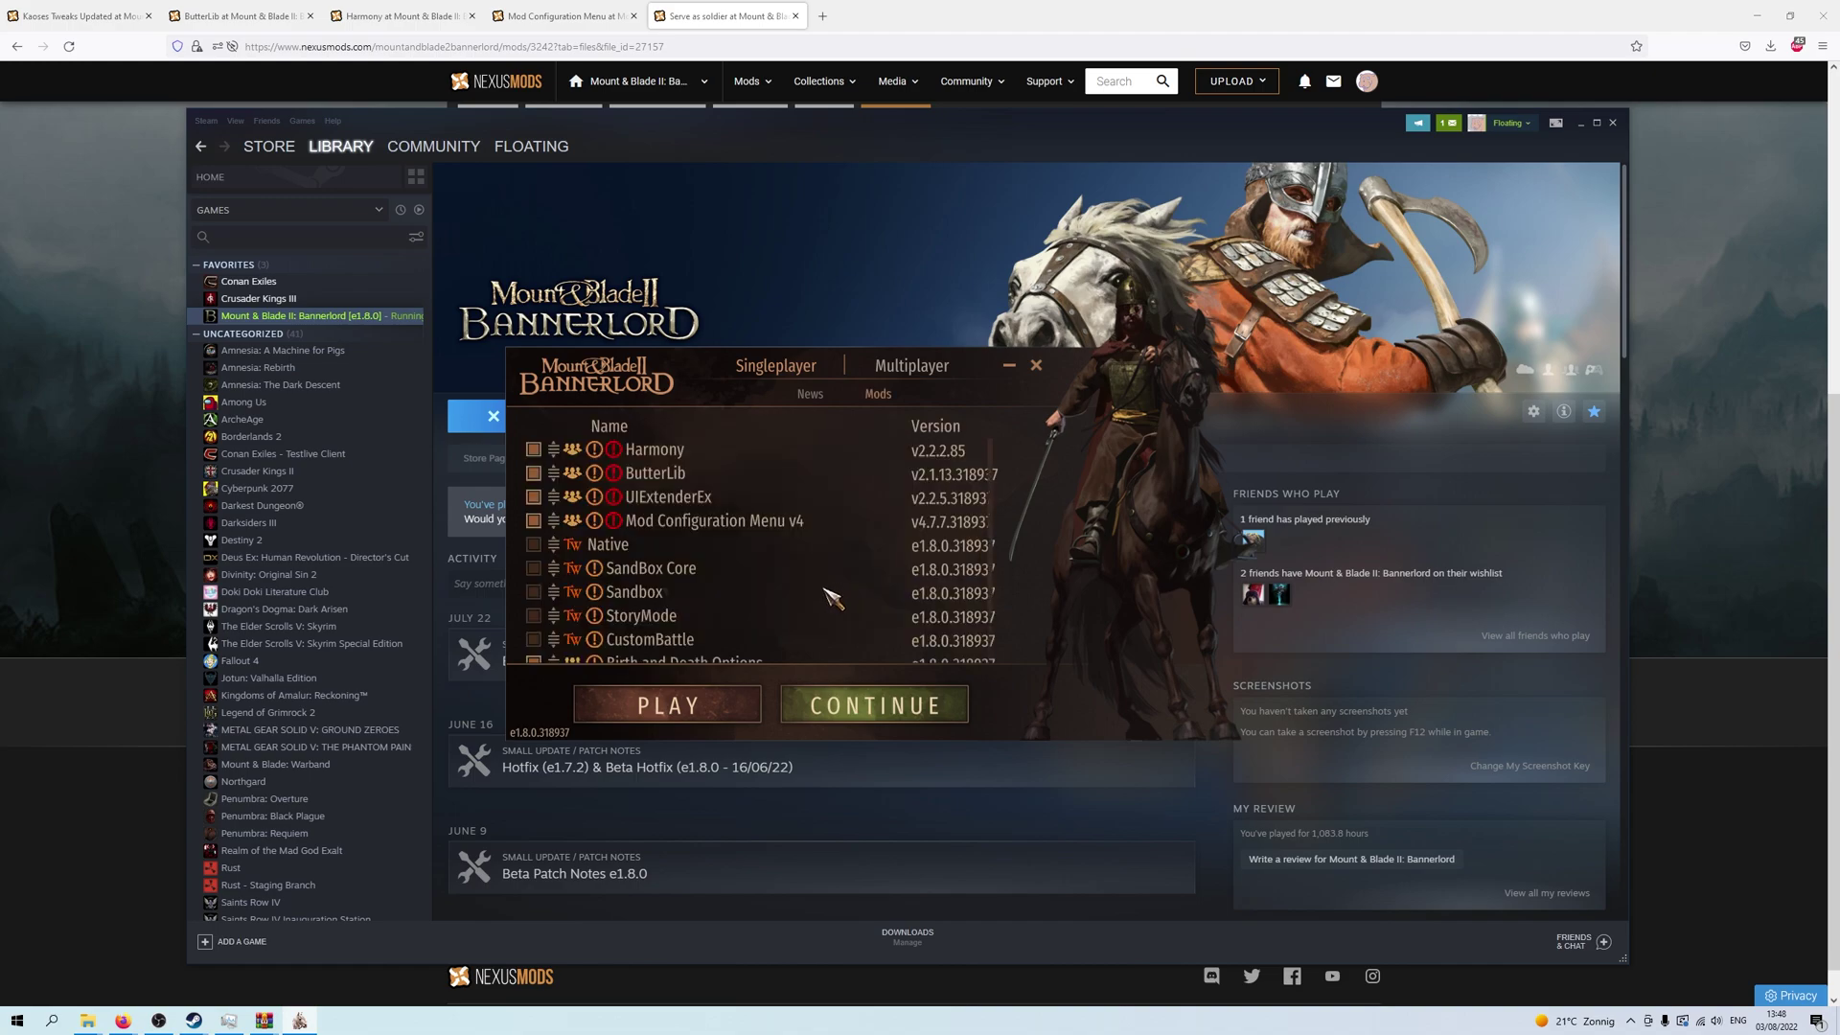
{"action": "scroll", "coordinate": [817, 616], "scroll_direction": "up", "scroll_amount": 1}
{"action": "left_click", "coordinate": [533, 651]}
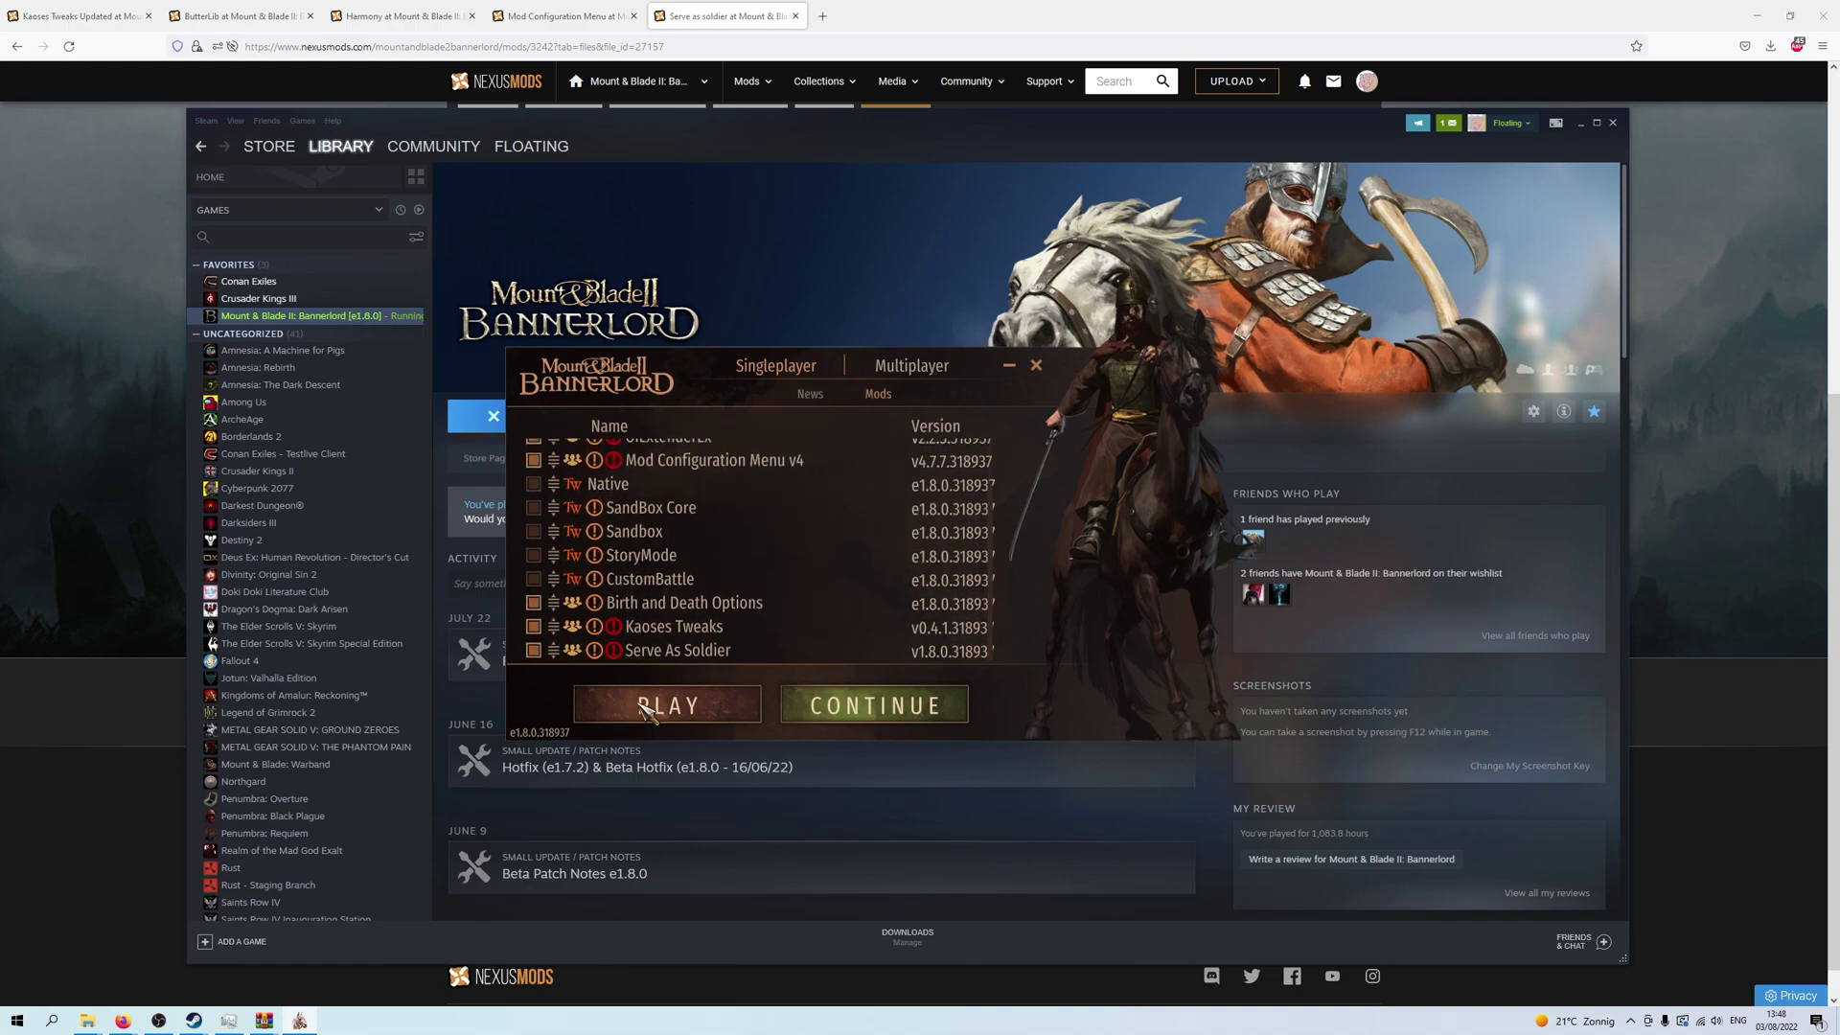
{"action": "left_click", "coordinate": [656, 707]}
{"action": "left_click", "coordinate": [944, 708]}
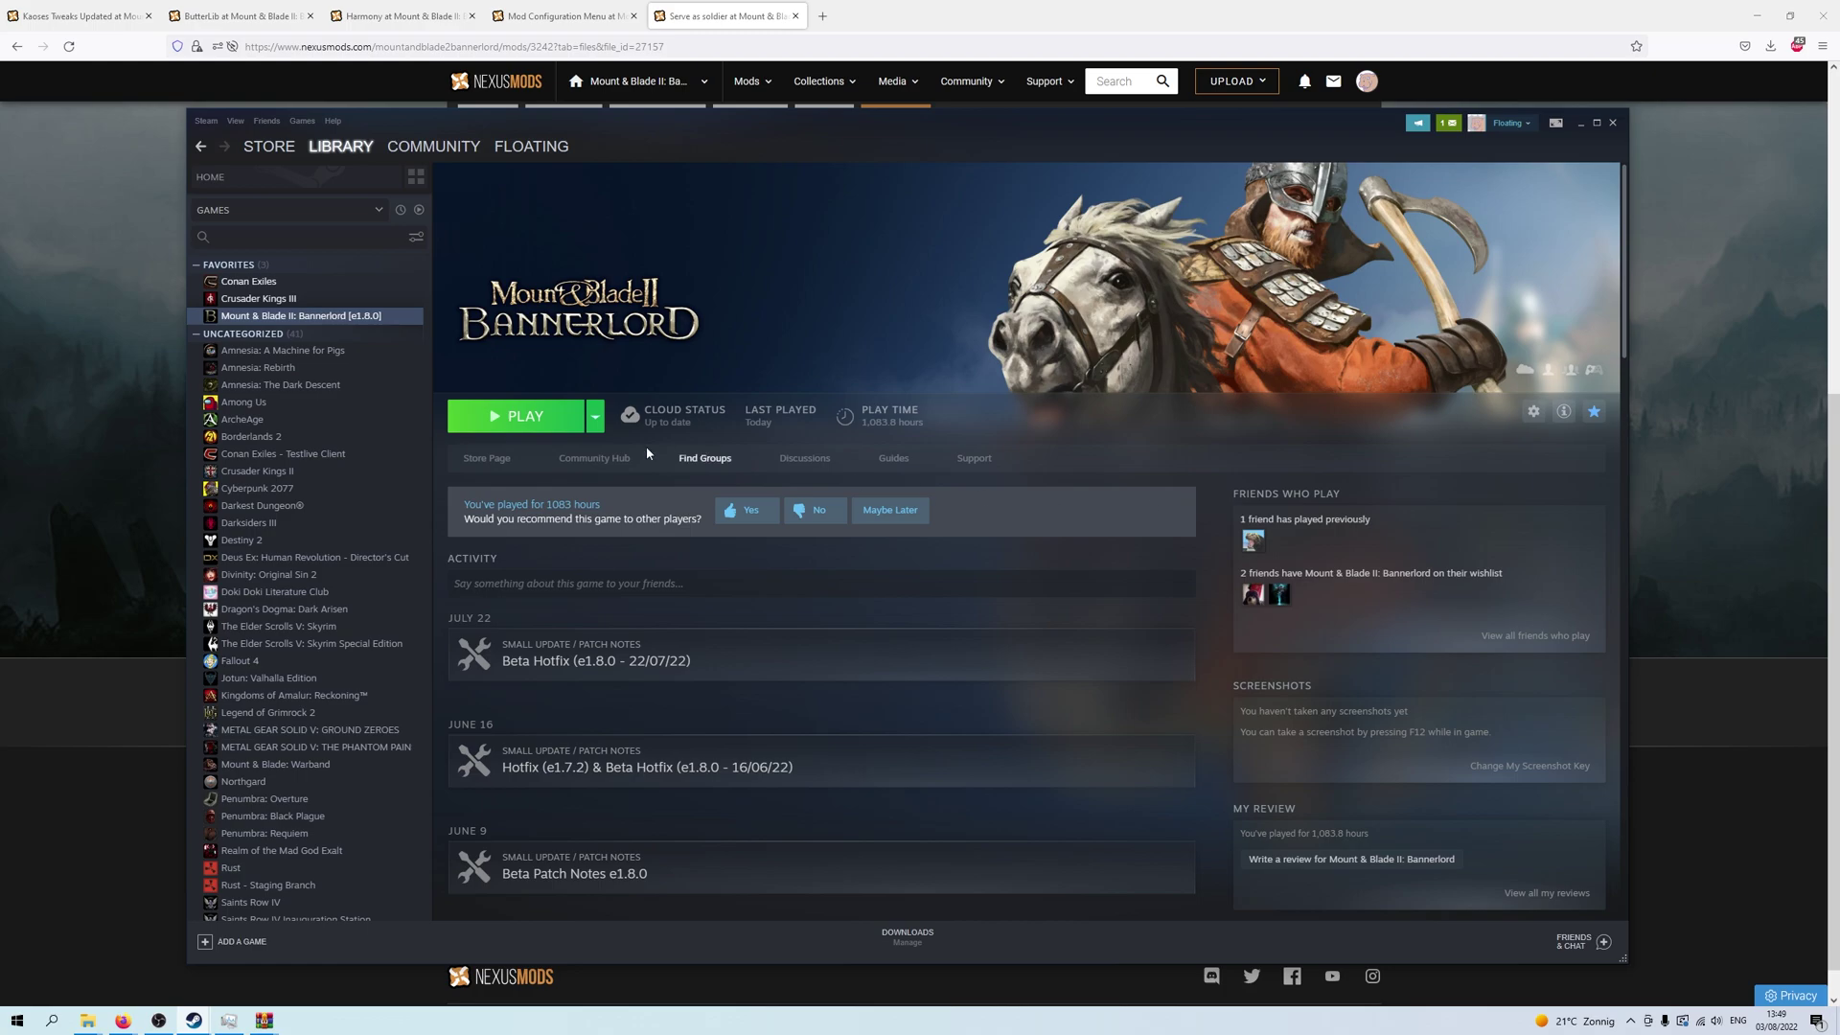
- Relaunch Bannerlord from Steam and untick Kaoses Tweaks in the launcher's mod list
{"action": "left_click", "coordinate": [551, 418]}
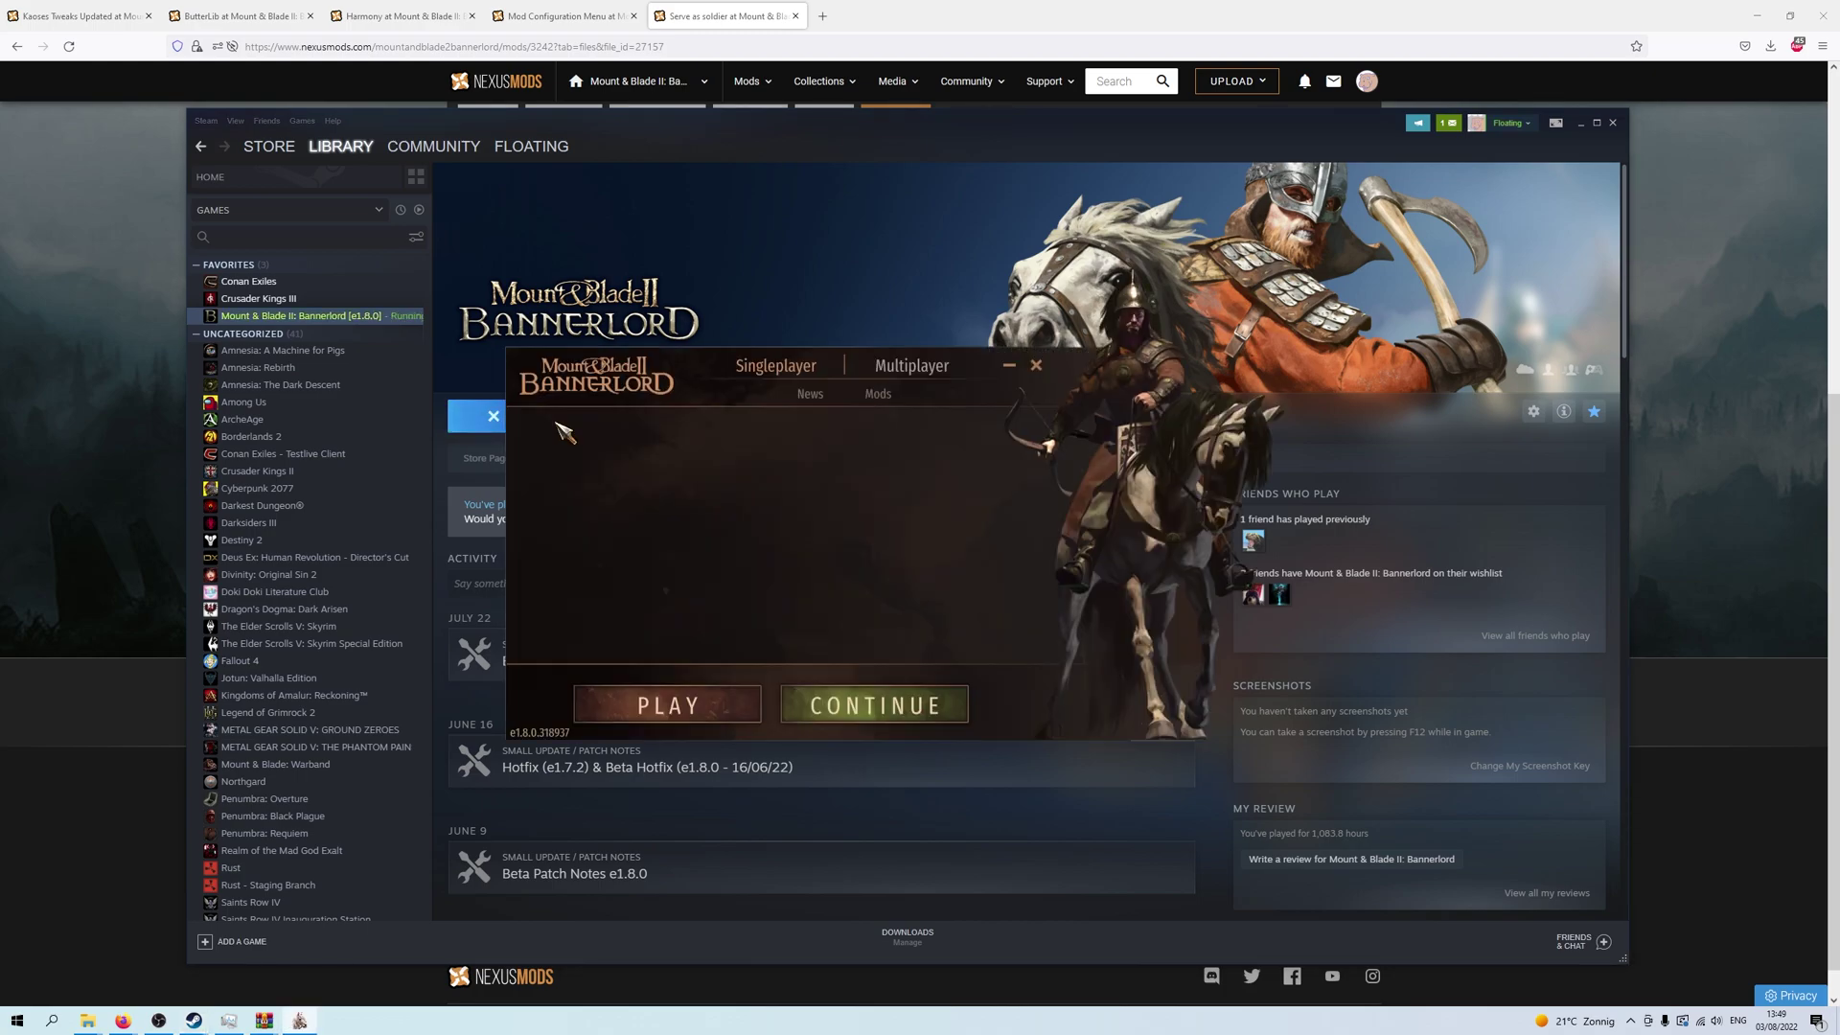
{"action": "left_click", "coordinate": [878, 395]}
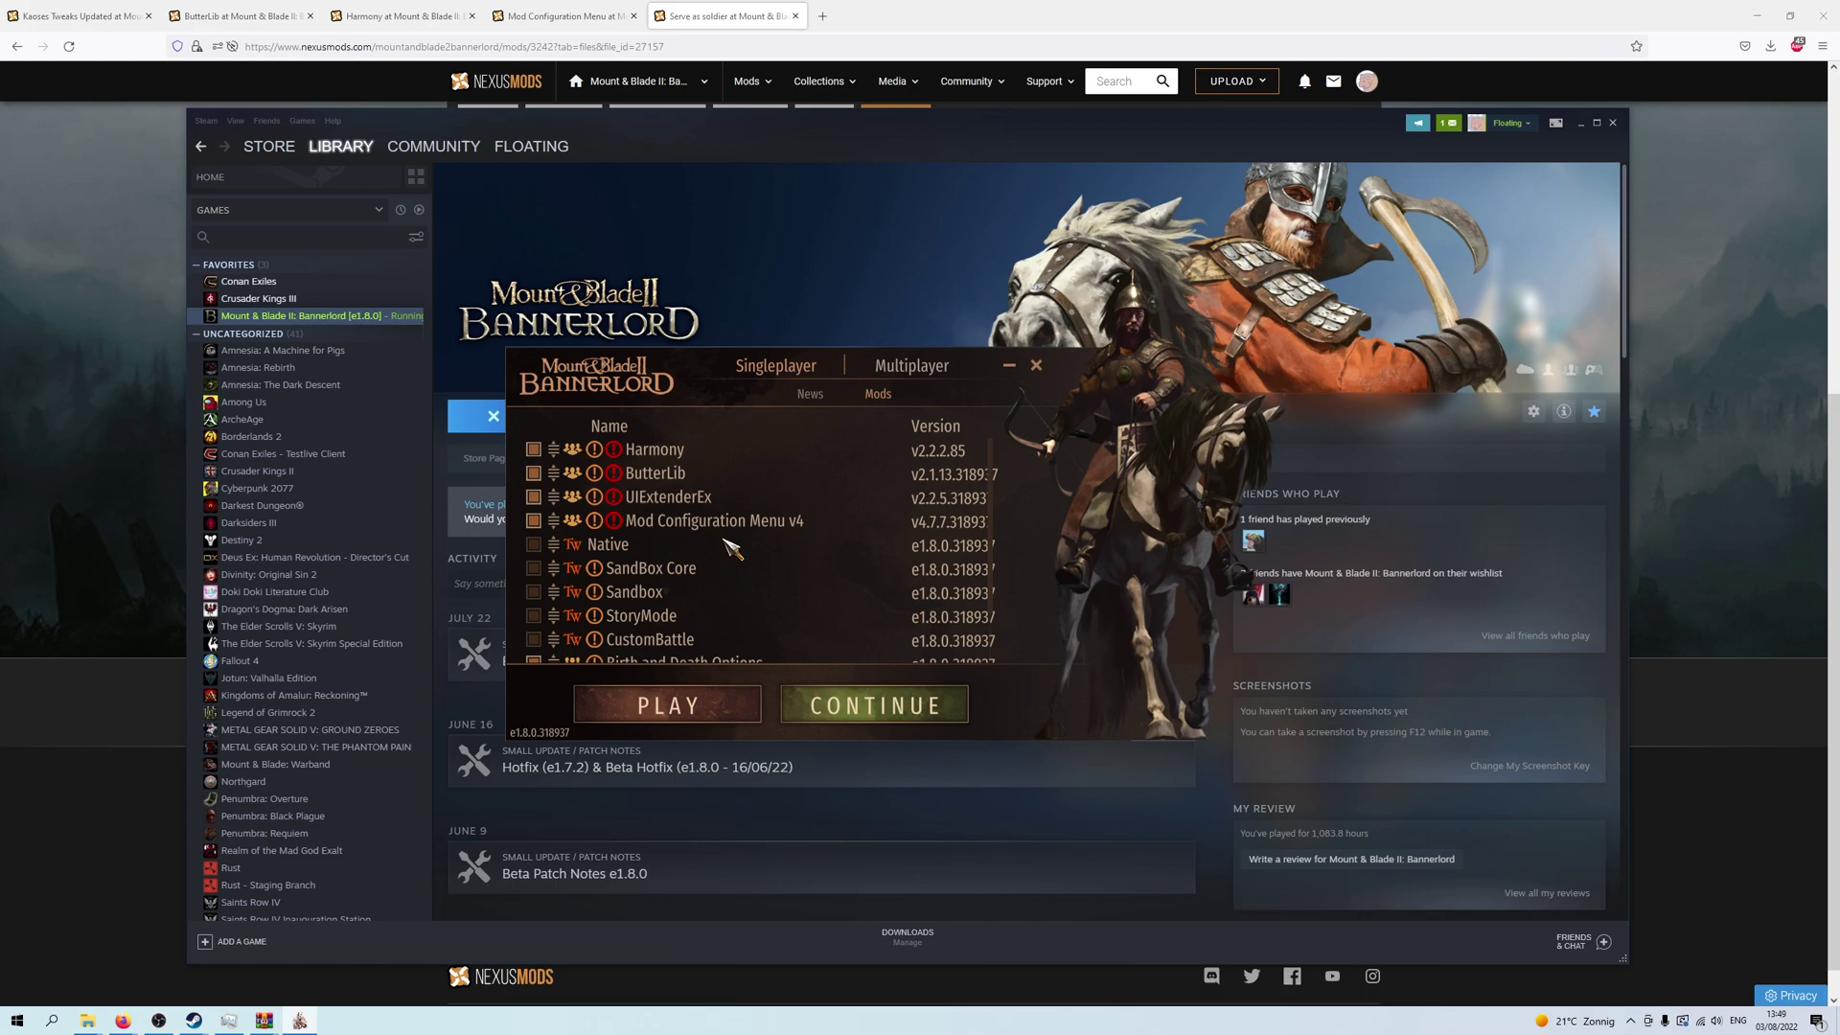
{"action": "scroll", "coordinate": [671, 565], "scroll_direction": "down", "scroll_amount": 3}
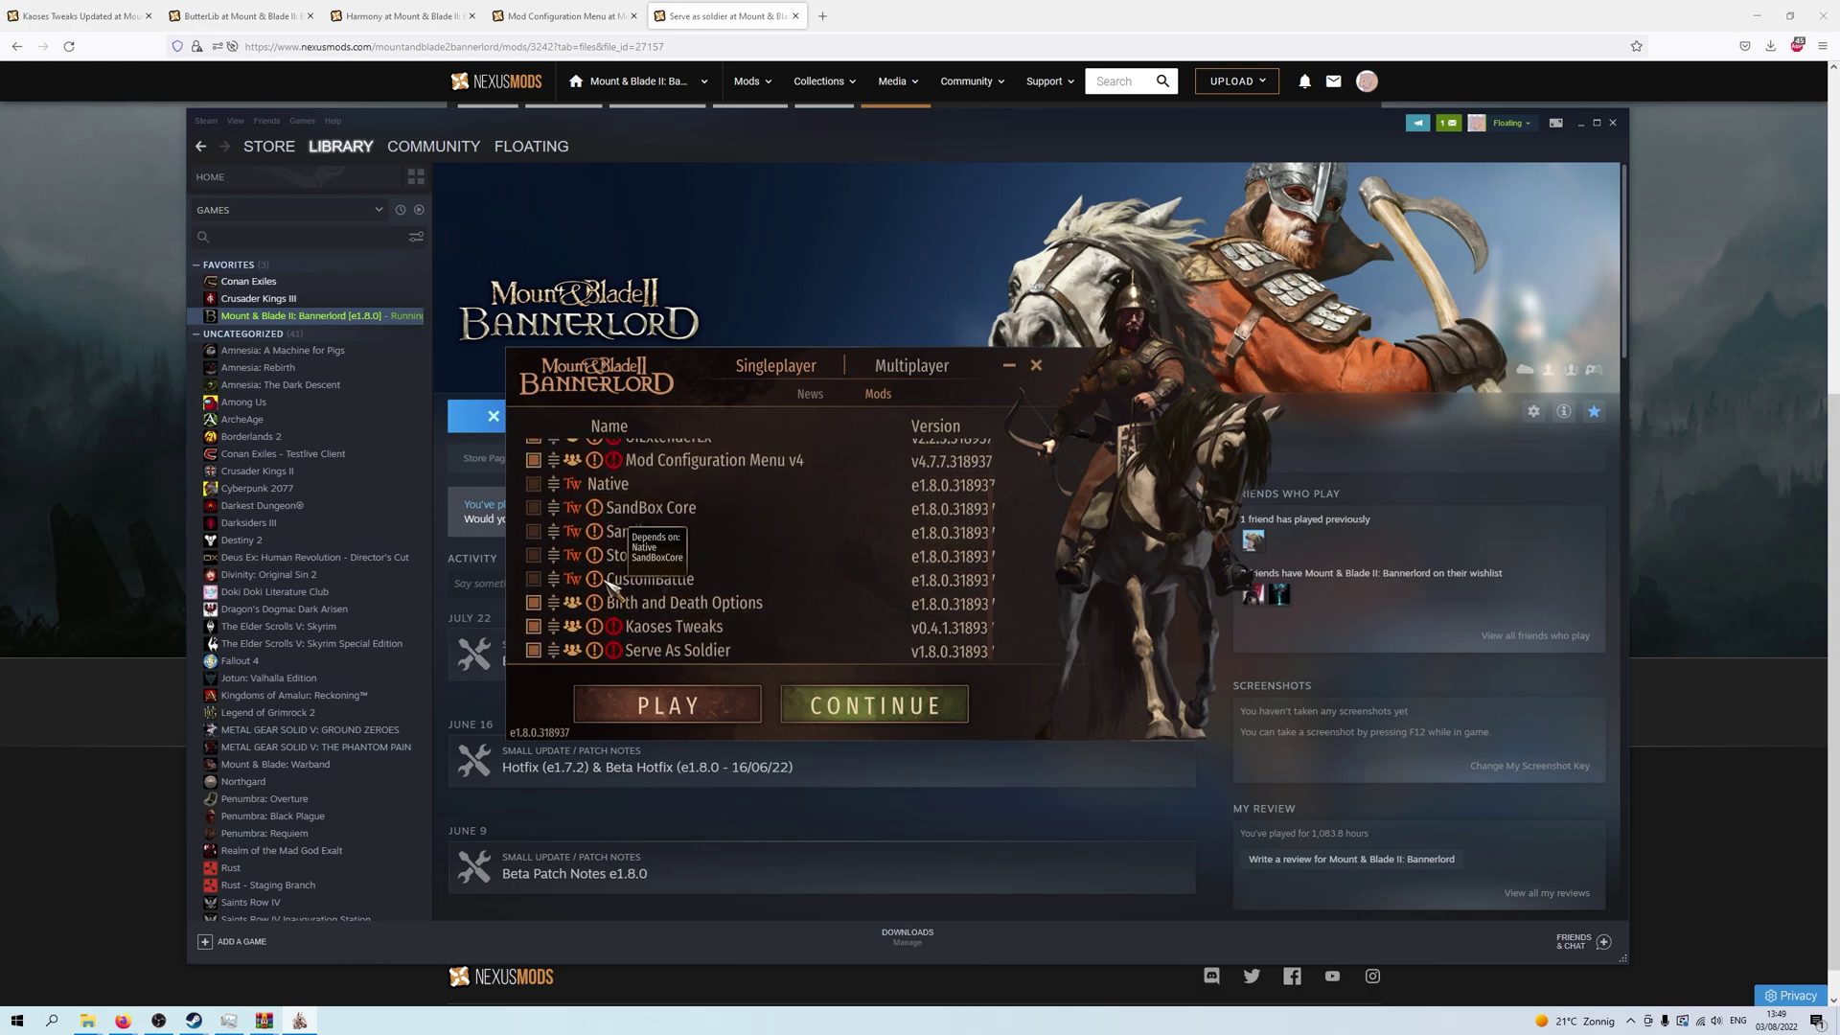
{"action": "left_click", "coordinate": [533, 627]}
- Open the Serve as soldier Posts tab and read through the crash and dialogue comments
{"action": "left_click", "coordinate": [19, 504]}
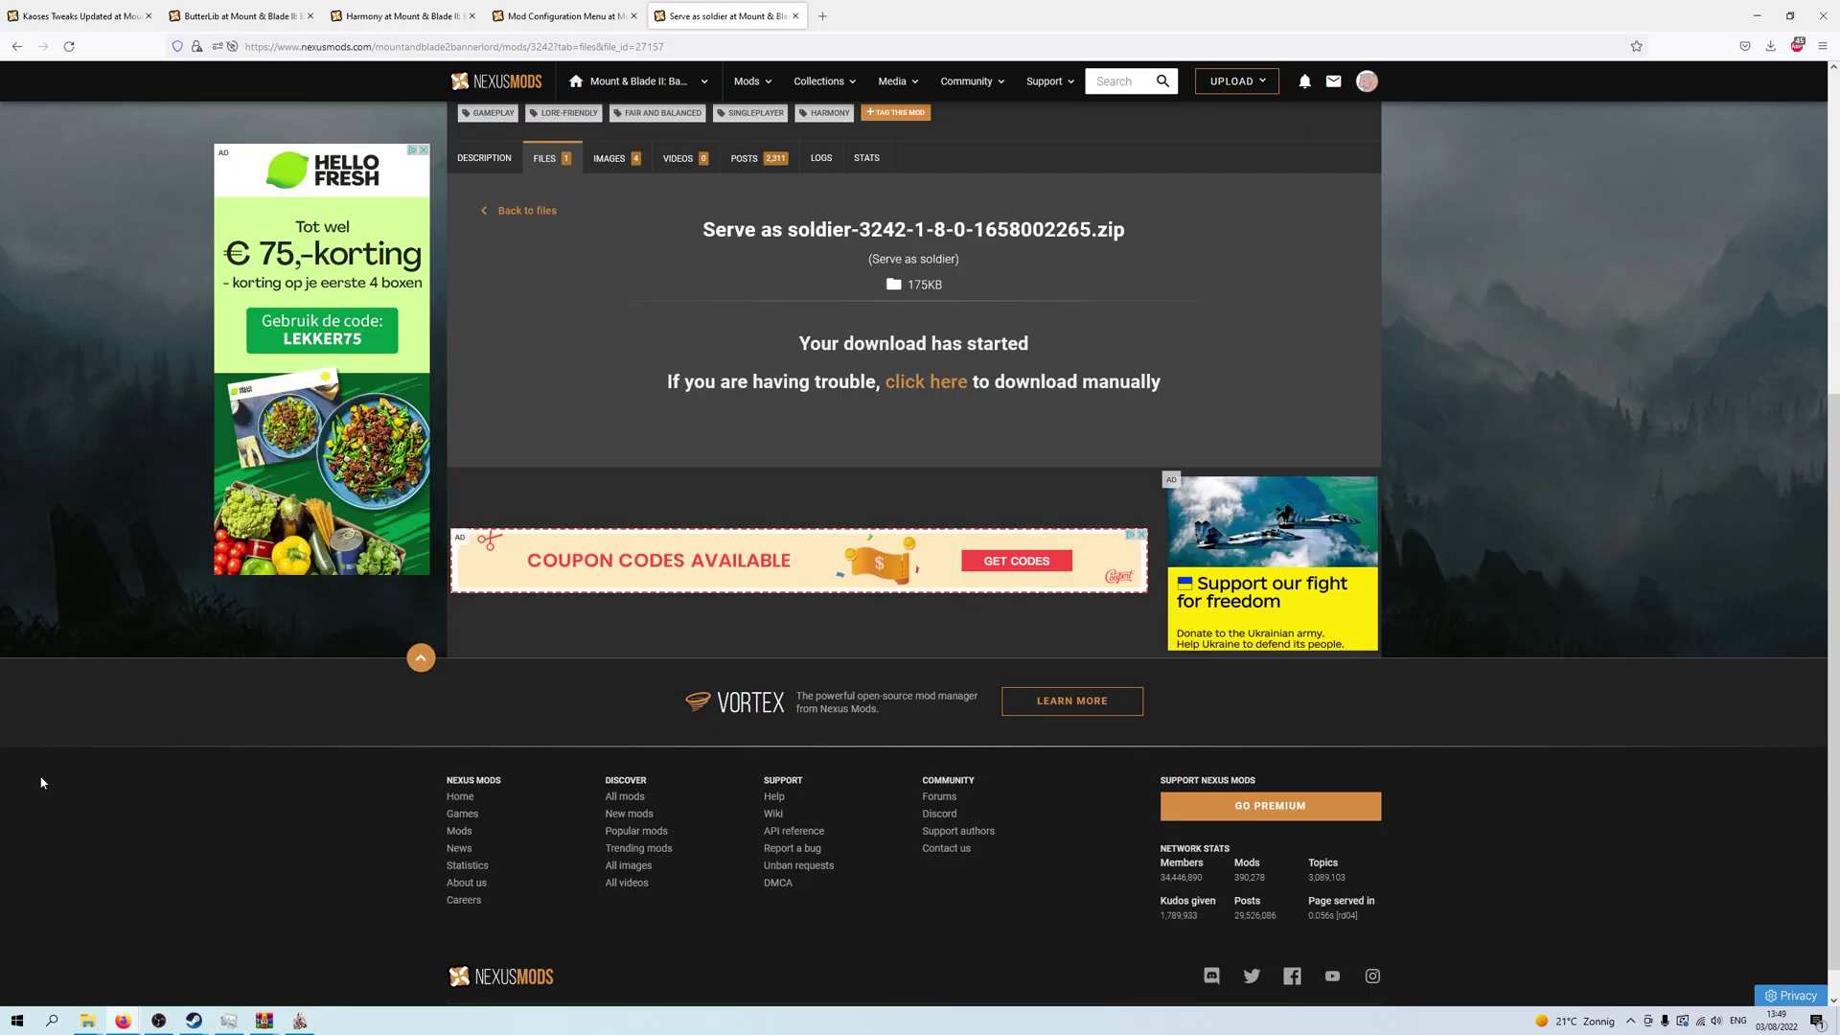
{"action": "scroll", "coordinate": [441, 635], "scroll_direction": "up", "scroll_amount": 3}
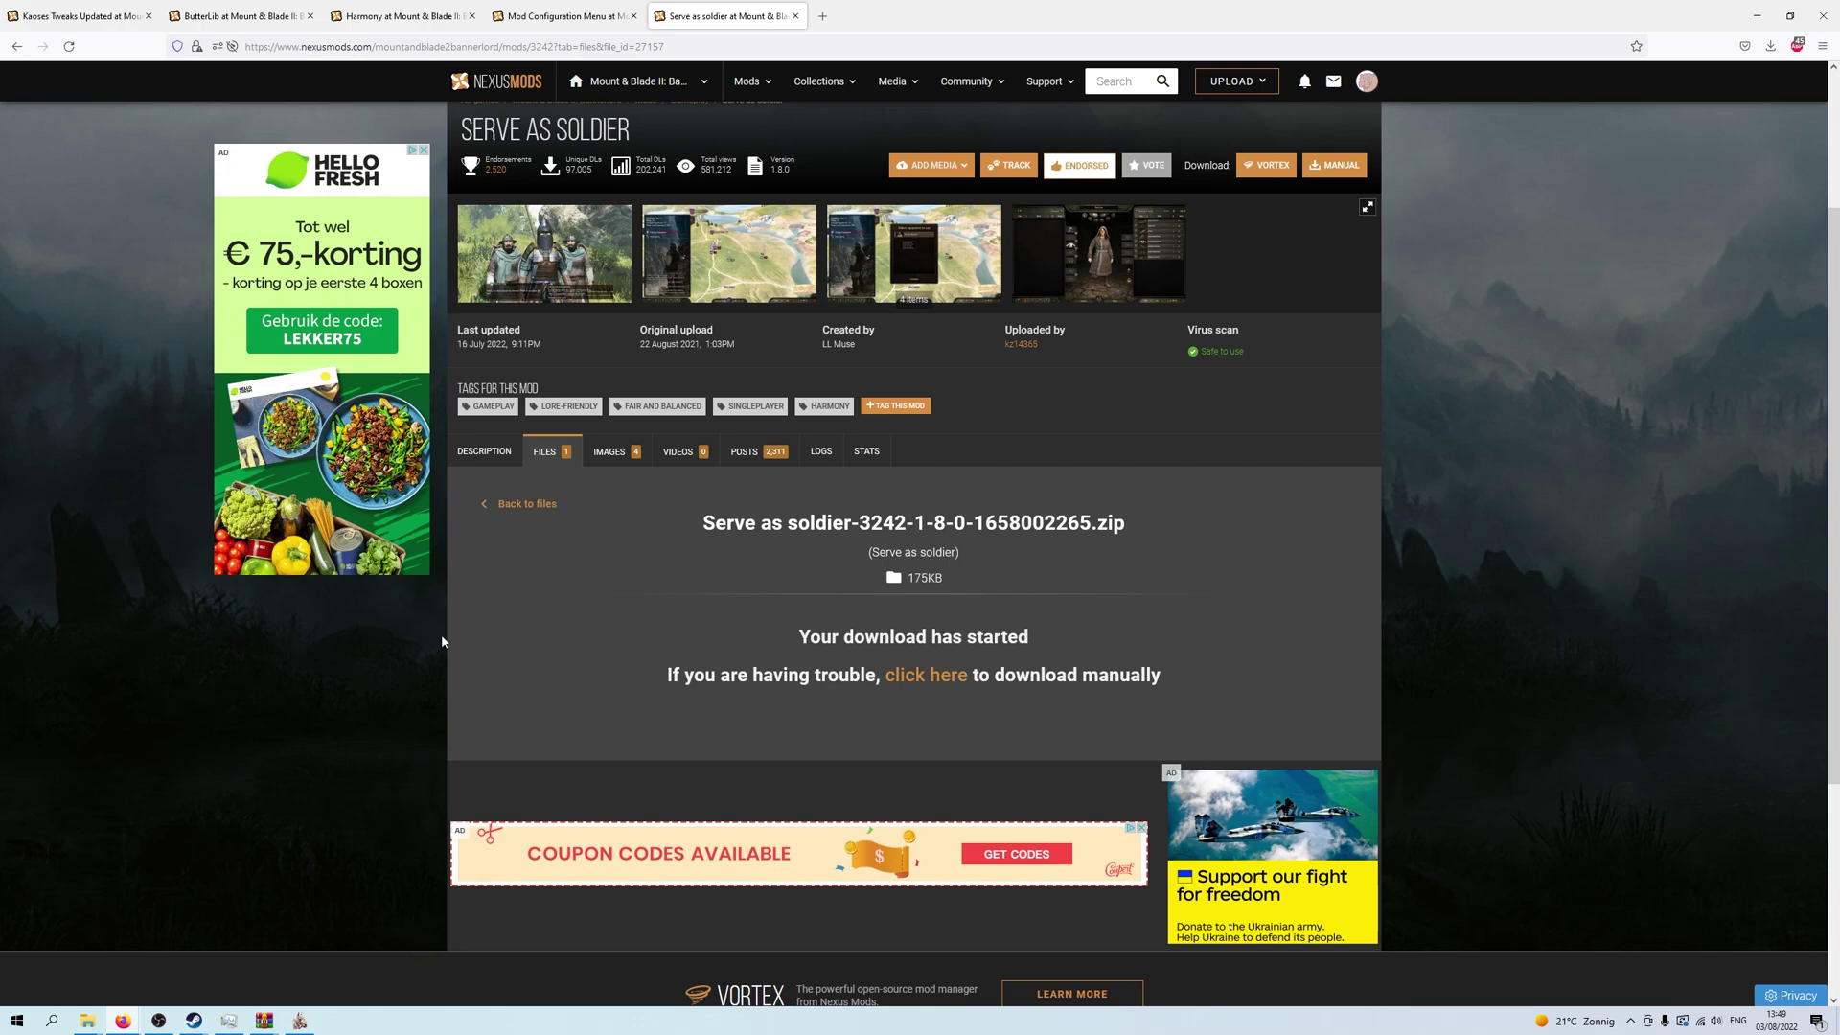
{"action": "left_click", "coordinate": [751, 451]}
{"action": "scroll", "coordinate": [172, 753], "scroll_direction": "down", "scroll_amount": 2}
{"action": "scroll", "coordinate": [180, 740], "scroll_direction": "down", "scroll_amount": 1}
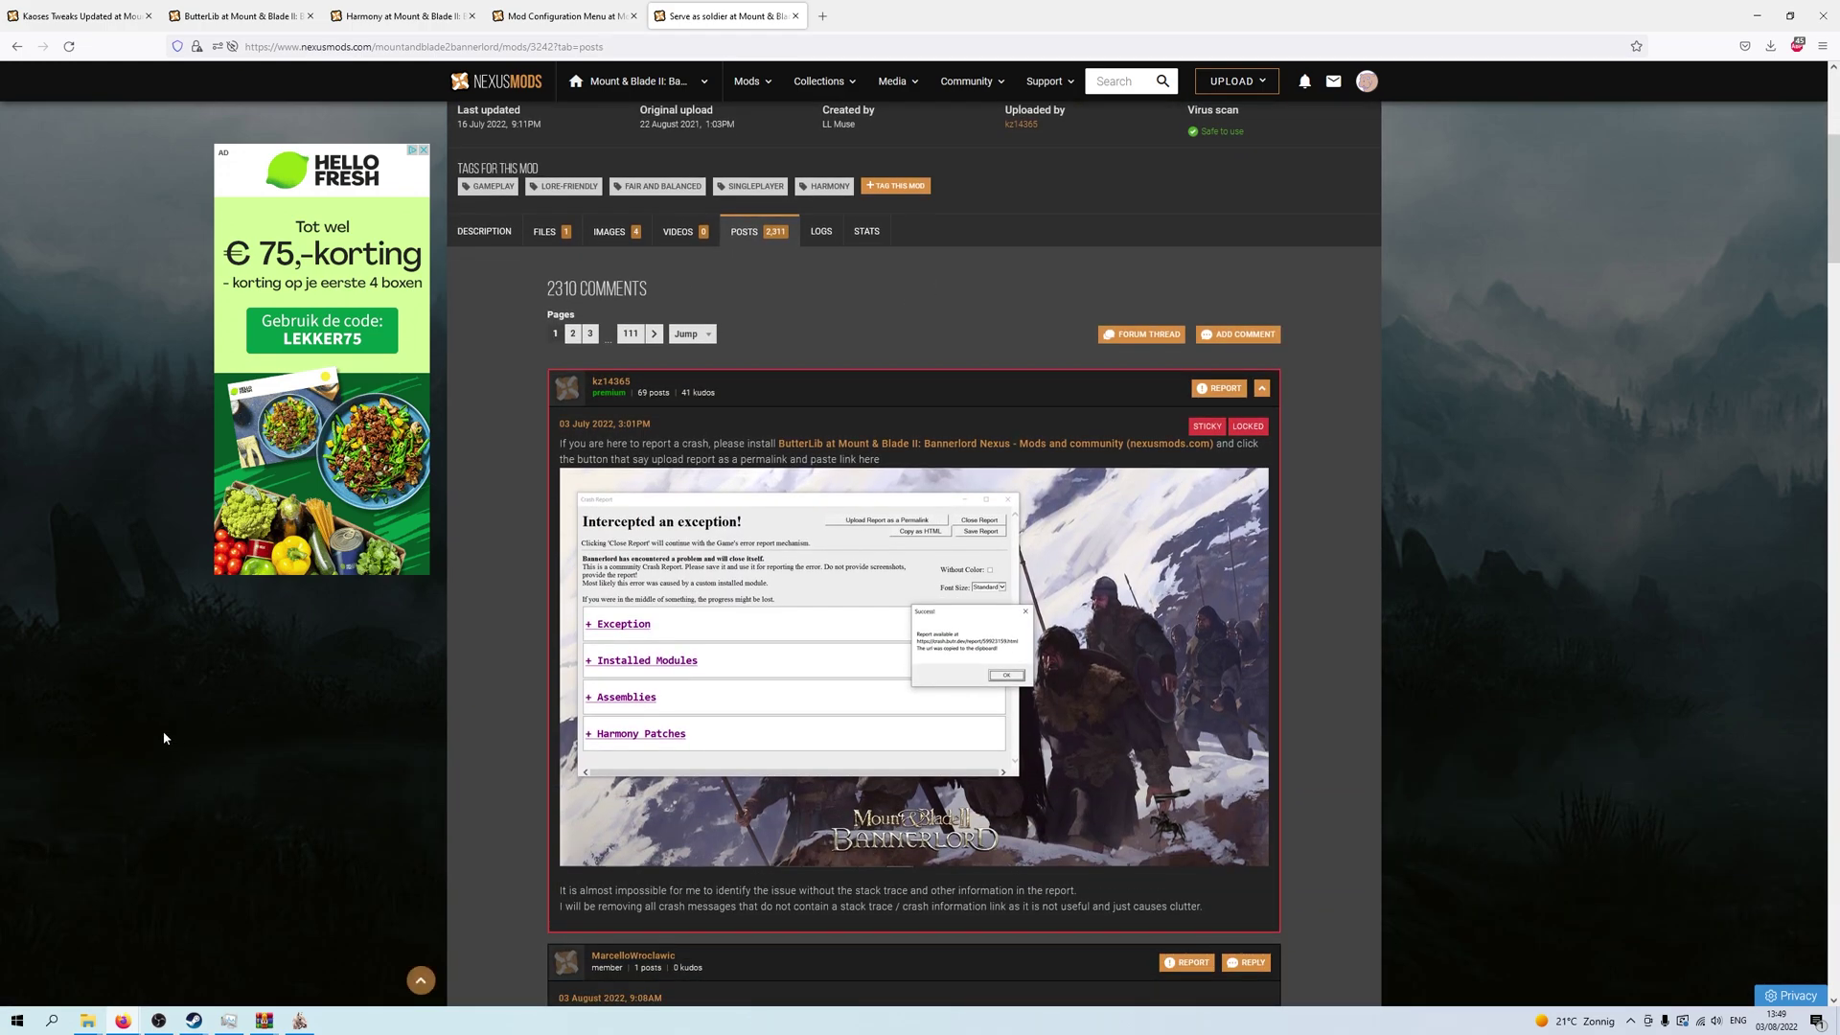
{"action": "scroll", "coordinate": [164, 736], "scroll_direction": "down", "scroll_amount": 3}
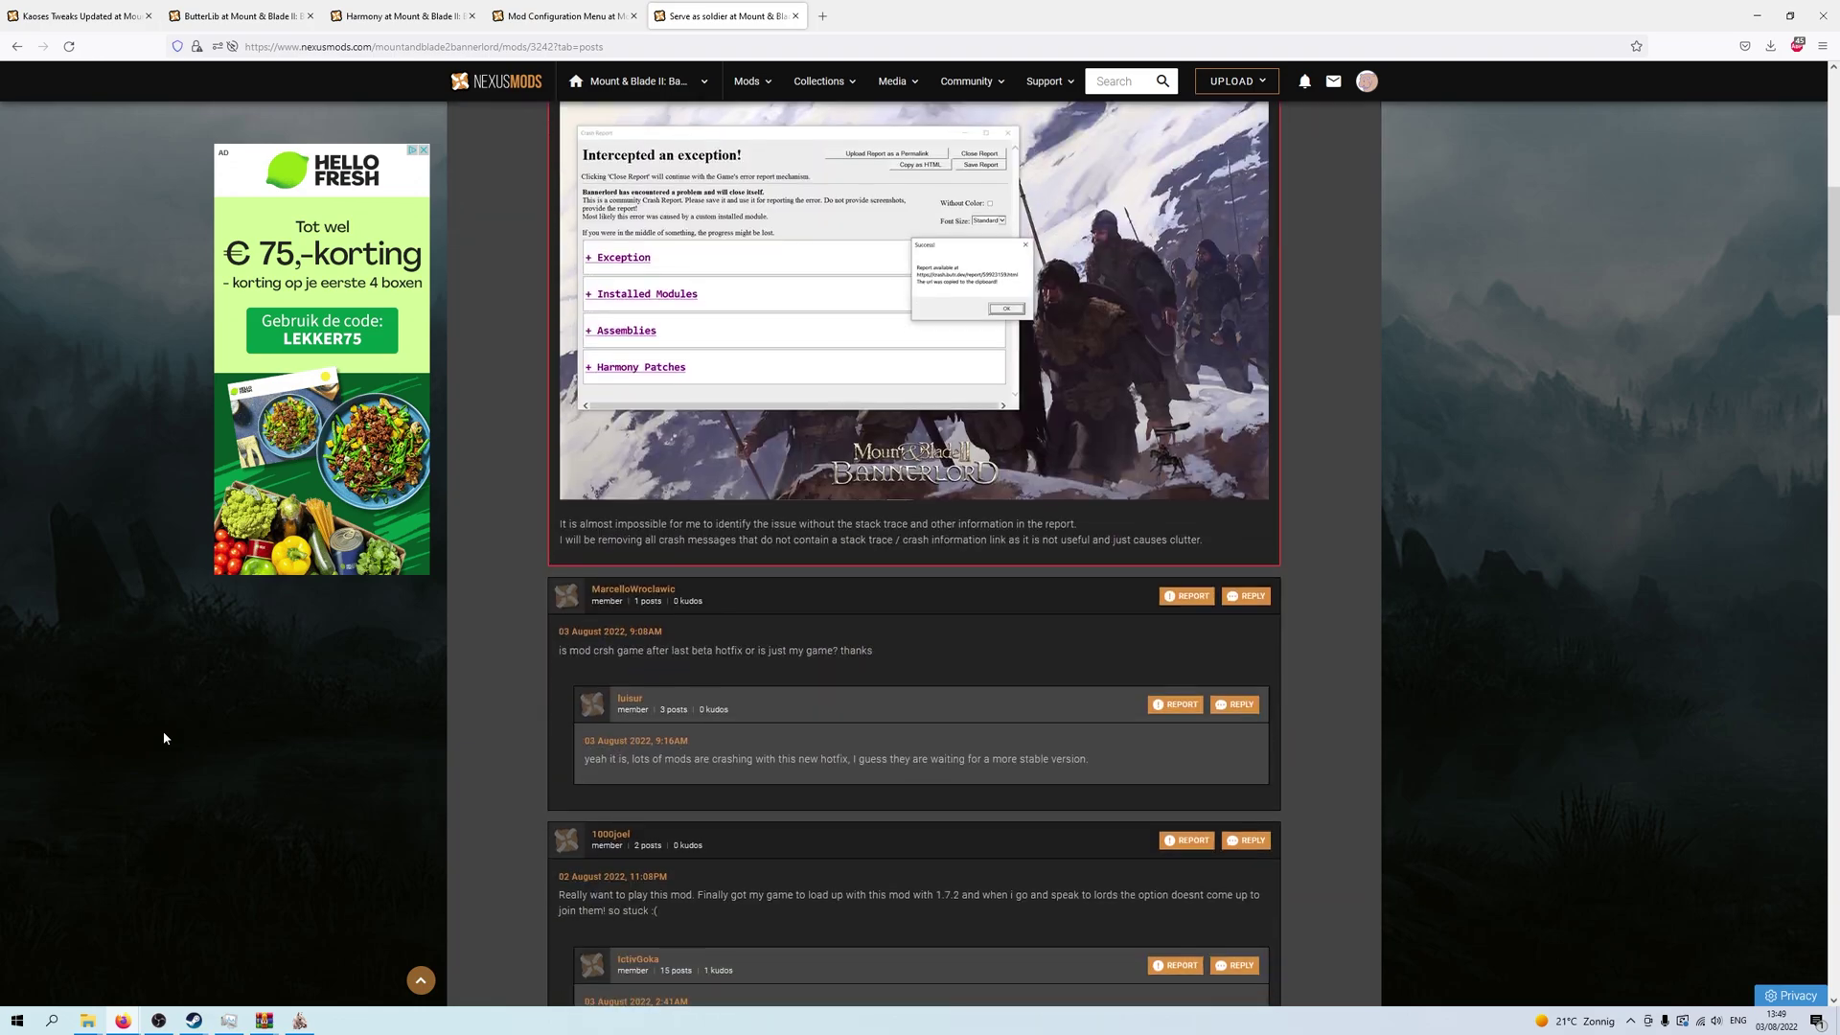
{"action": "scroll", "coordinate": [164, 738], "scroll_direction": "down", "scroll_amount": 2}
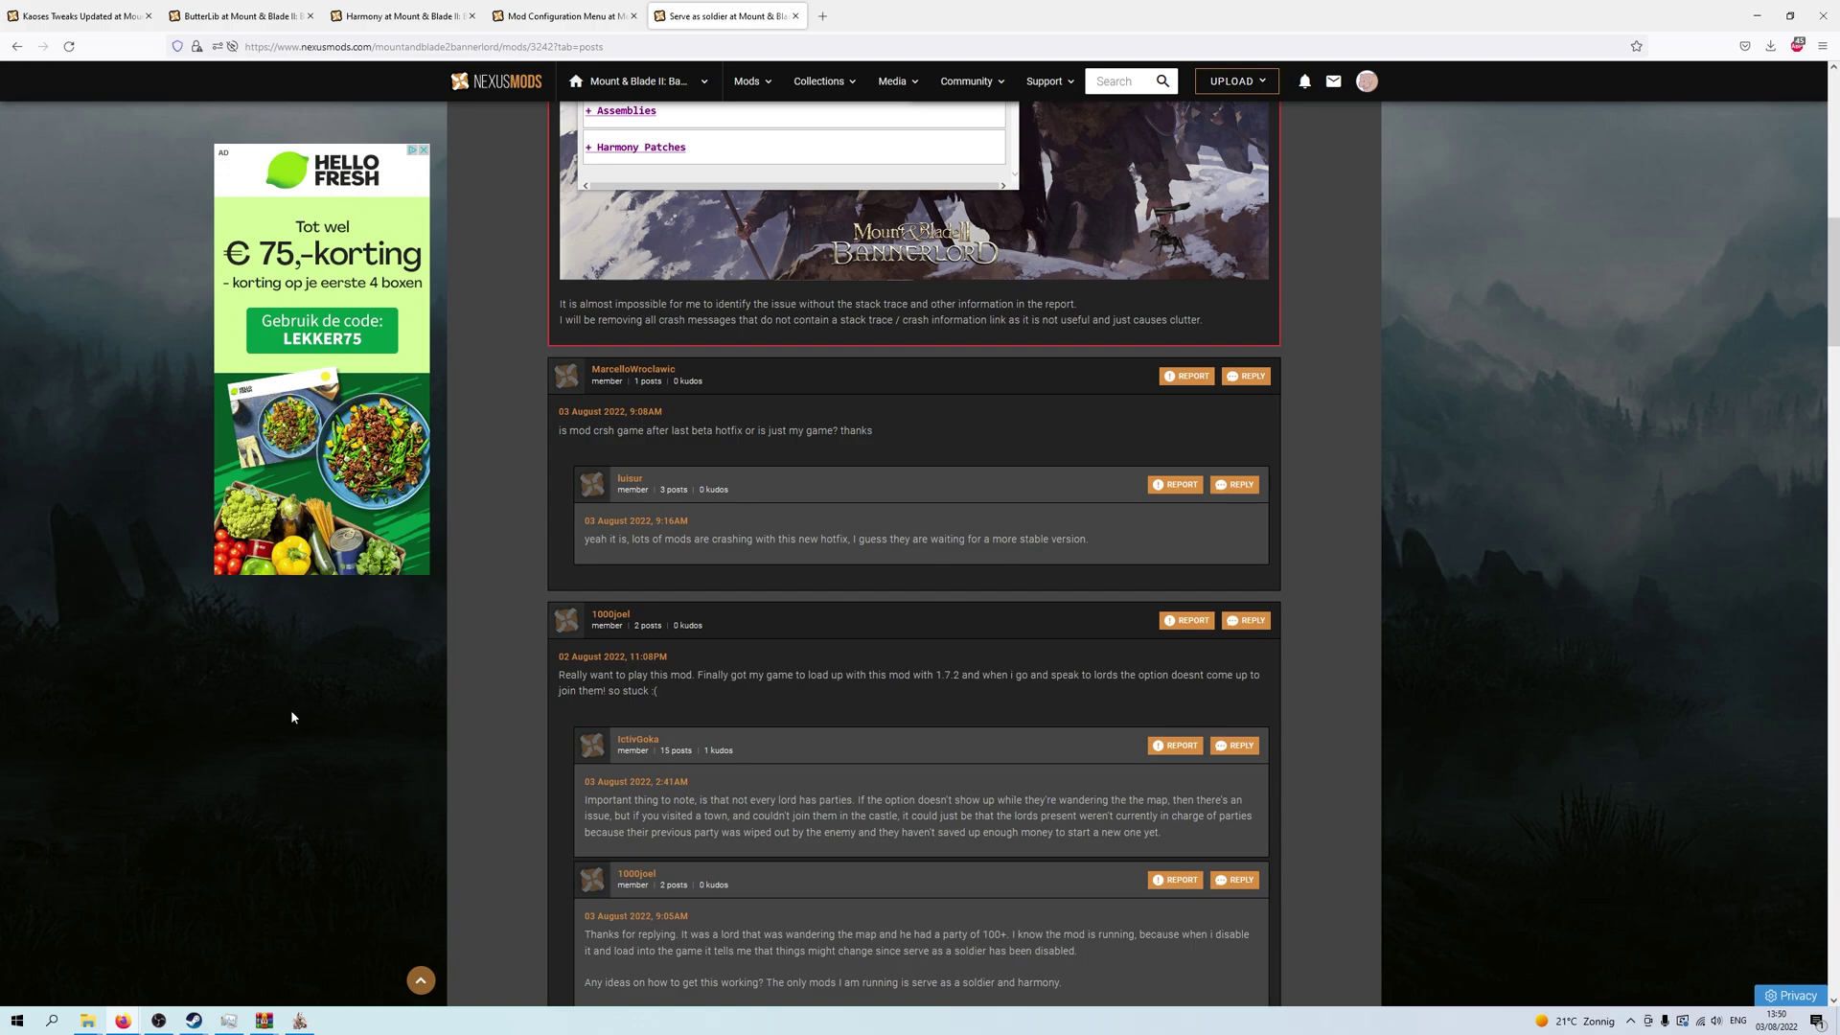
{"action": "scroll", "coordinate": [292, 717], "scroll_direction": "down", "scroll_amount": 3}
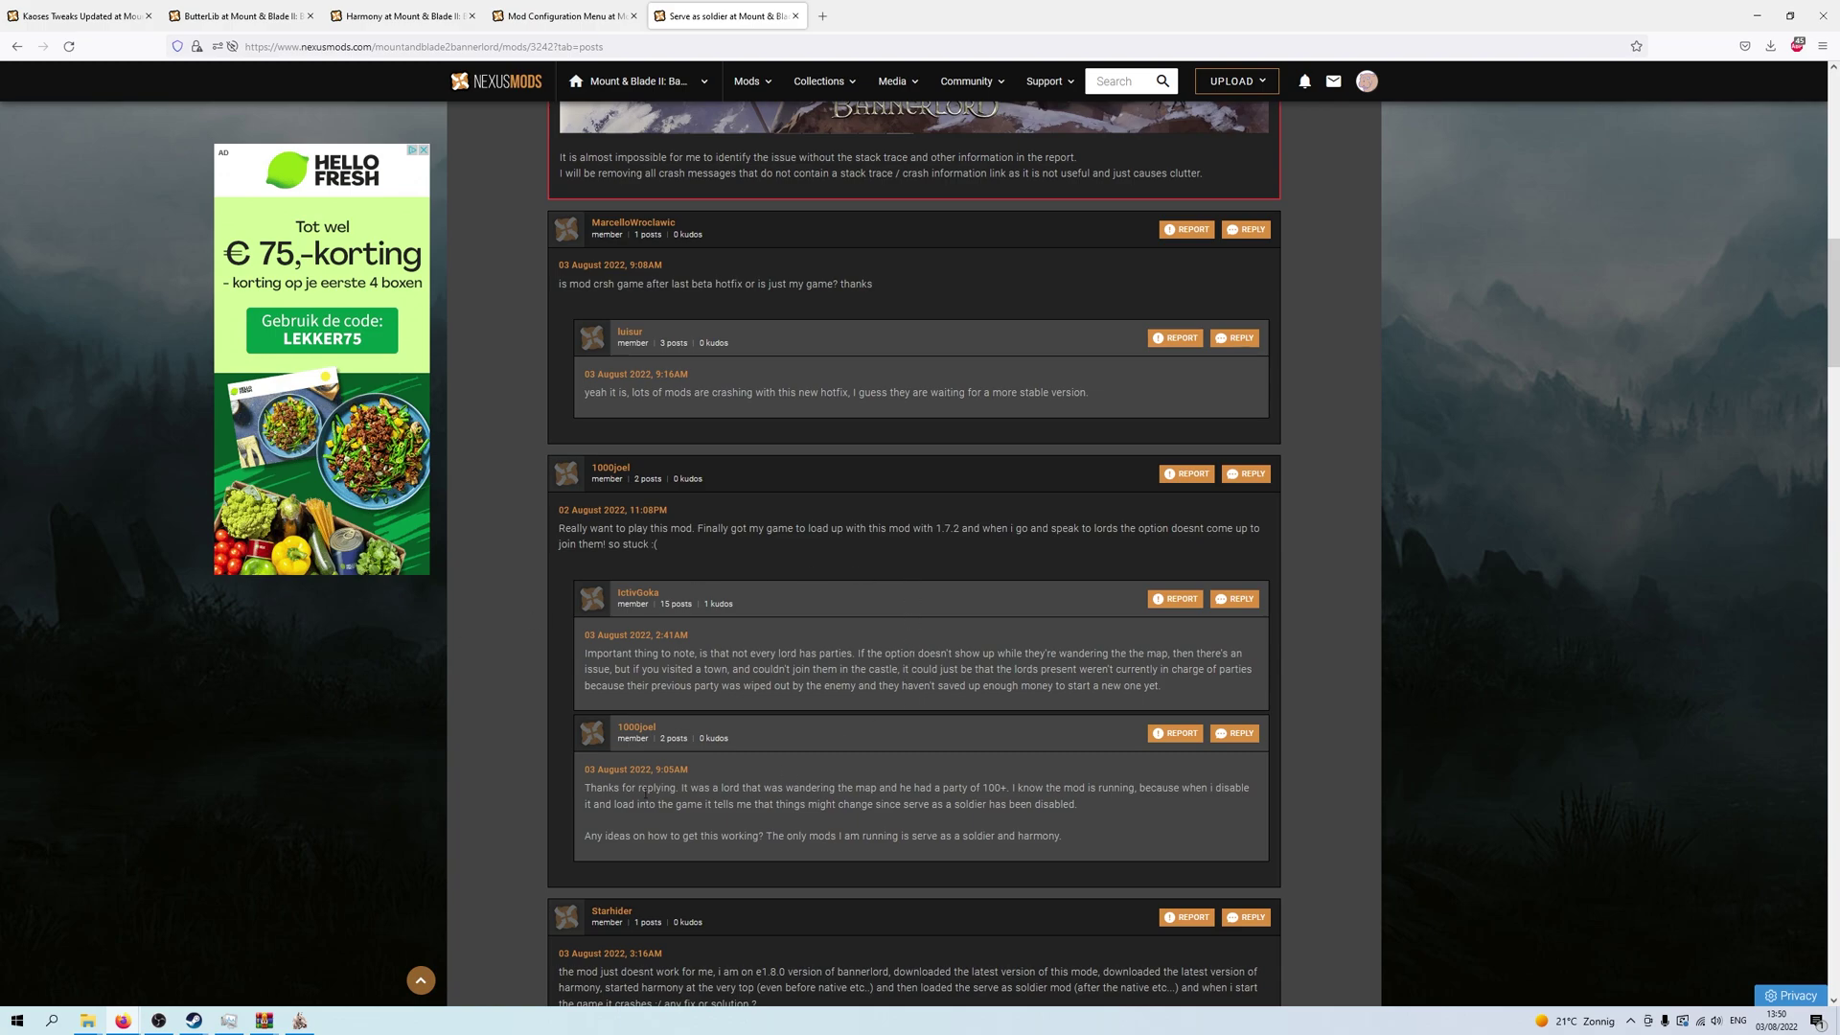
{"action": "scroll", "coordinate": [448, 782], "scroll_direction": "down", "scroll_amount": 4}
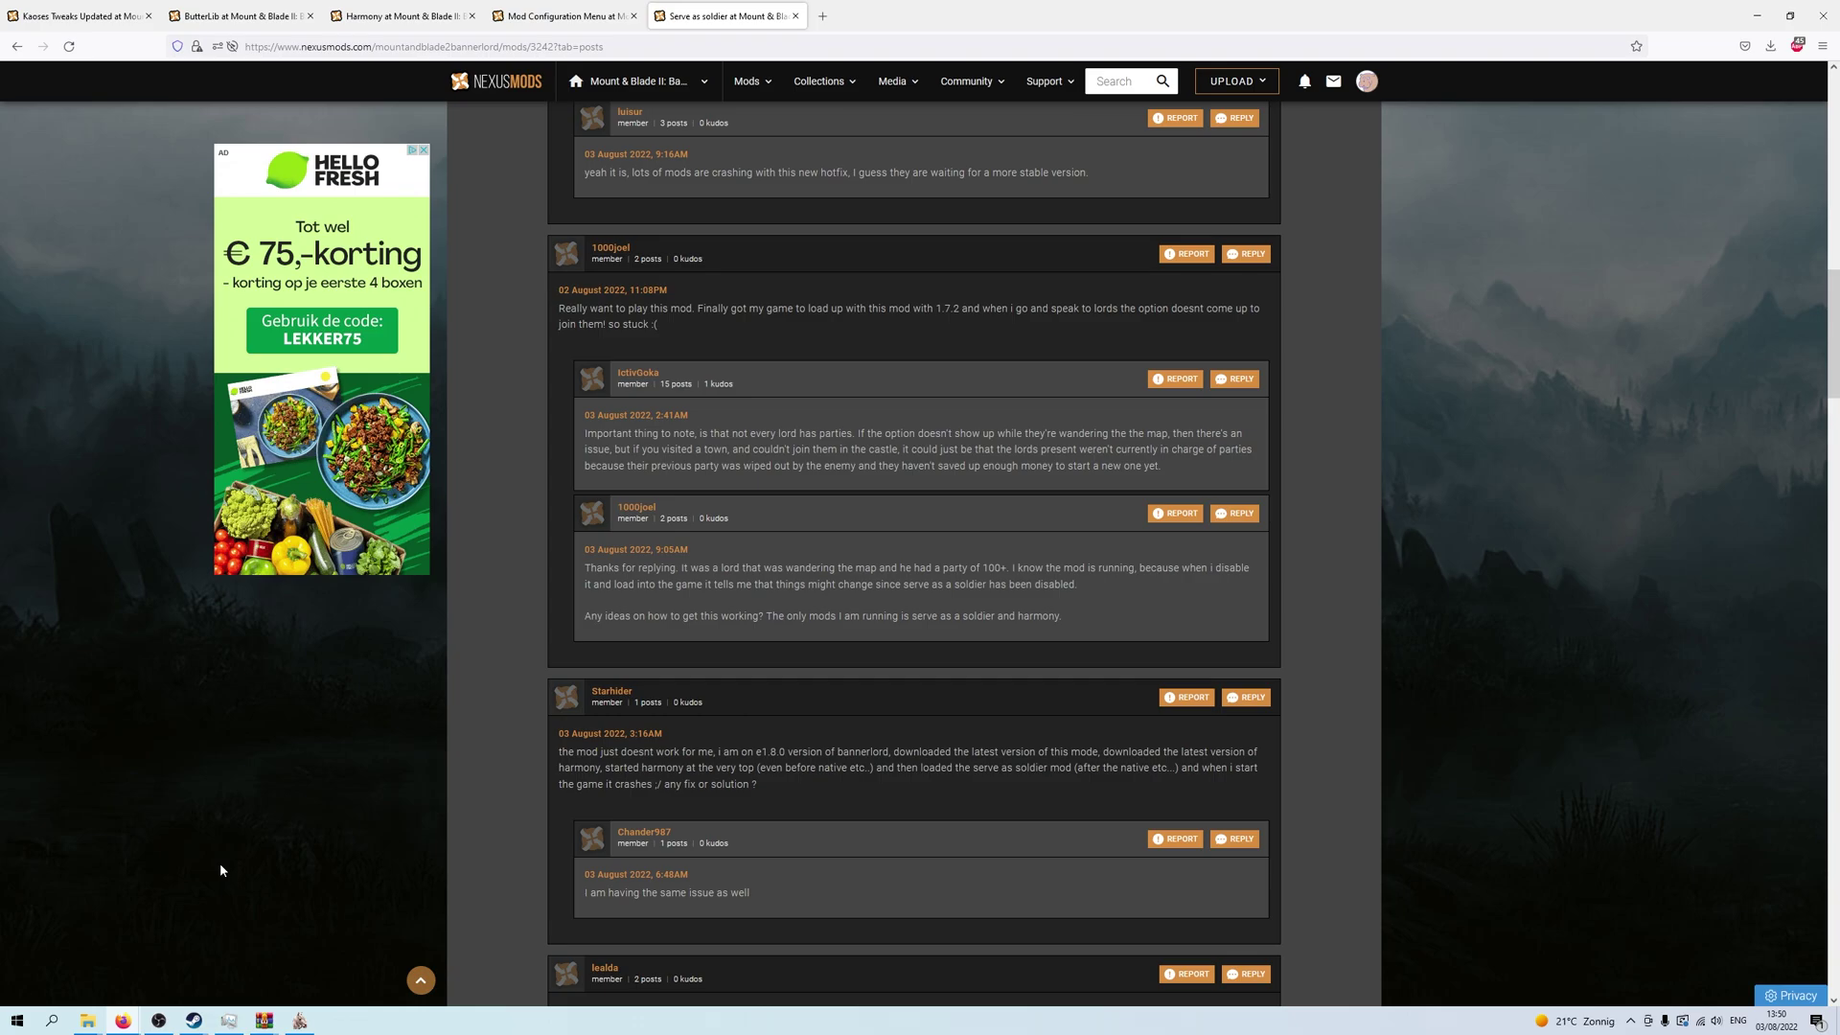
{"action": "scroll", "coordinate": [221, 869], "scroll_direction": "up", "scroll_amount": 15}
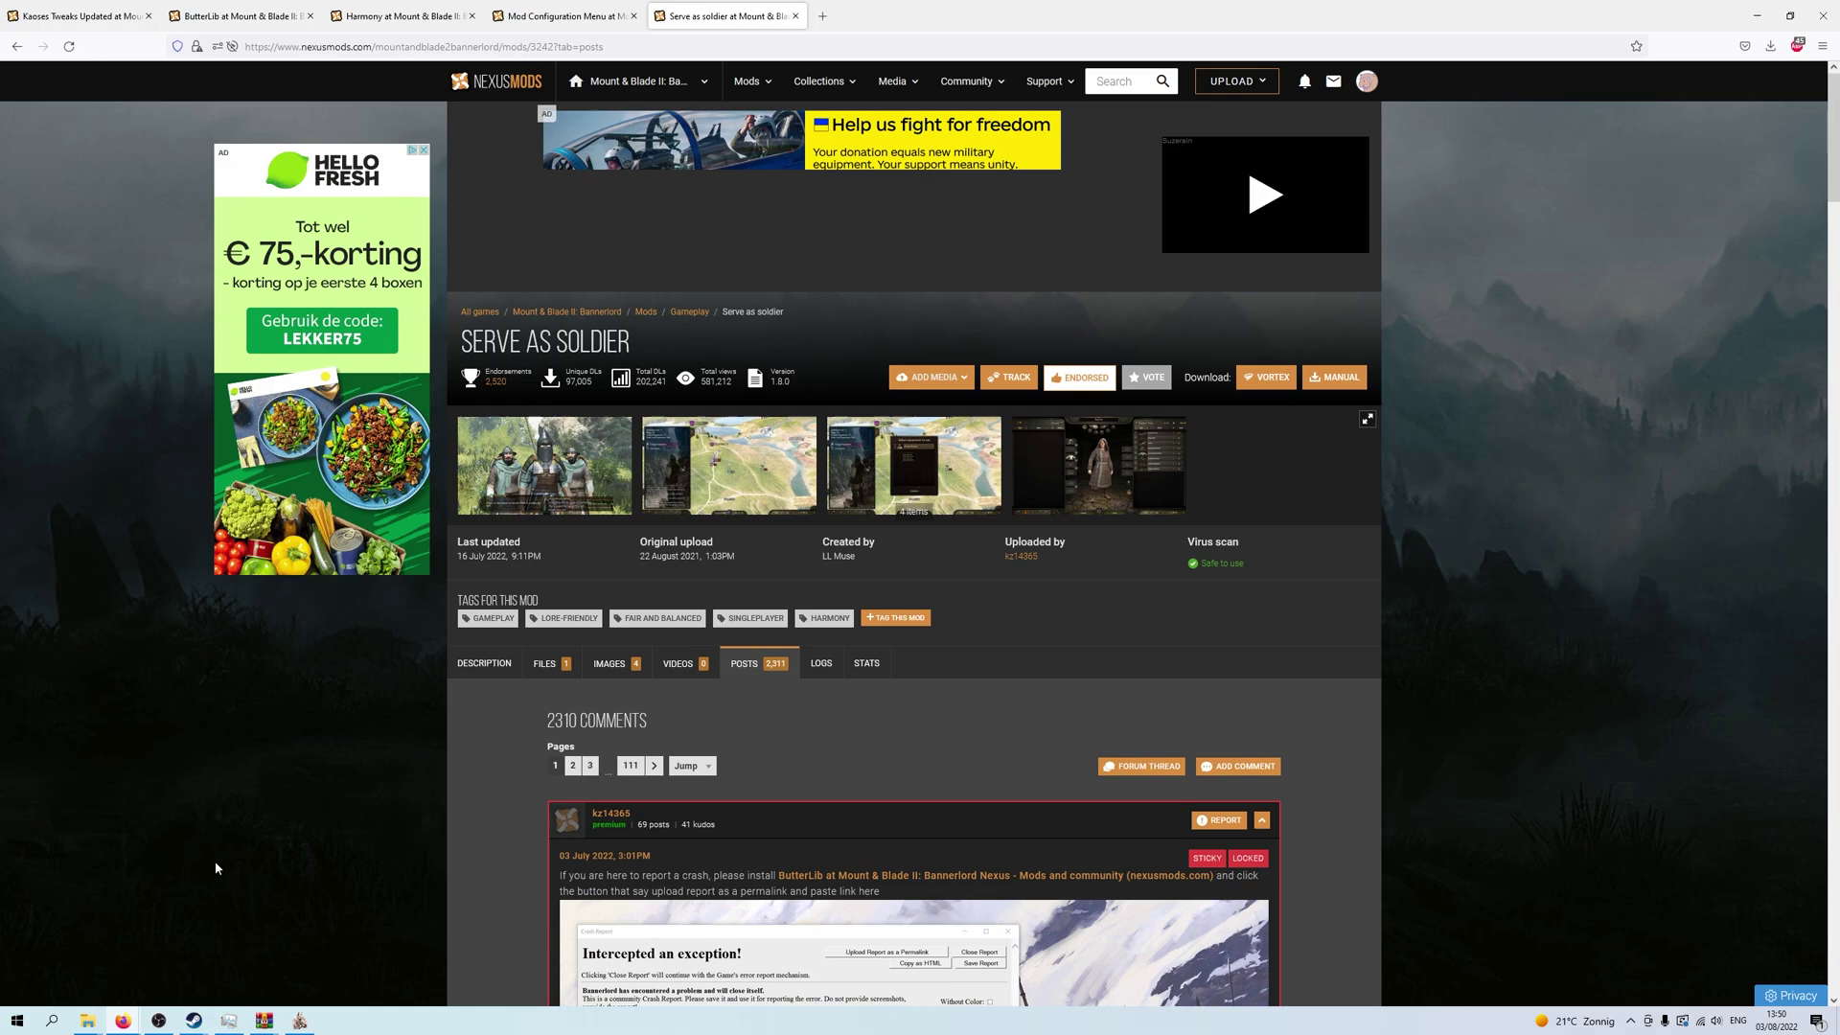
- Glance at the game's Modules folder window, then return to the mod page
{"action": "mouse_move", "coordinate": [87, 1021]}
{"action": "left_click", "coordinate": [117, 963]}
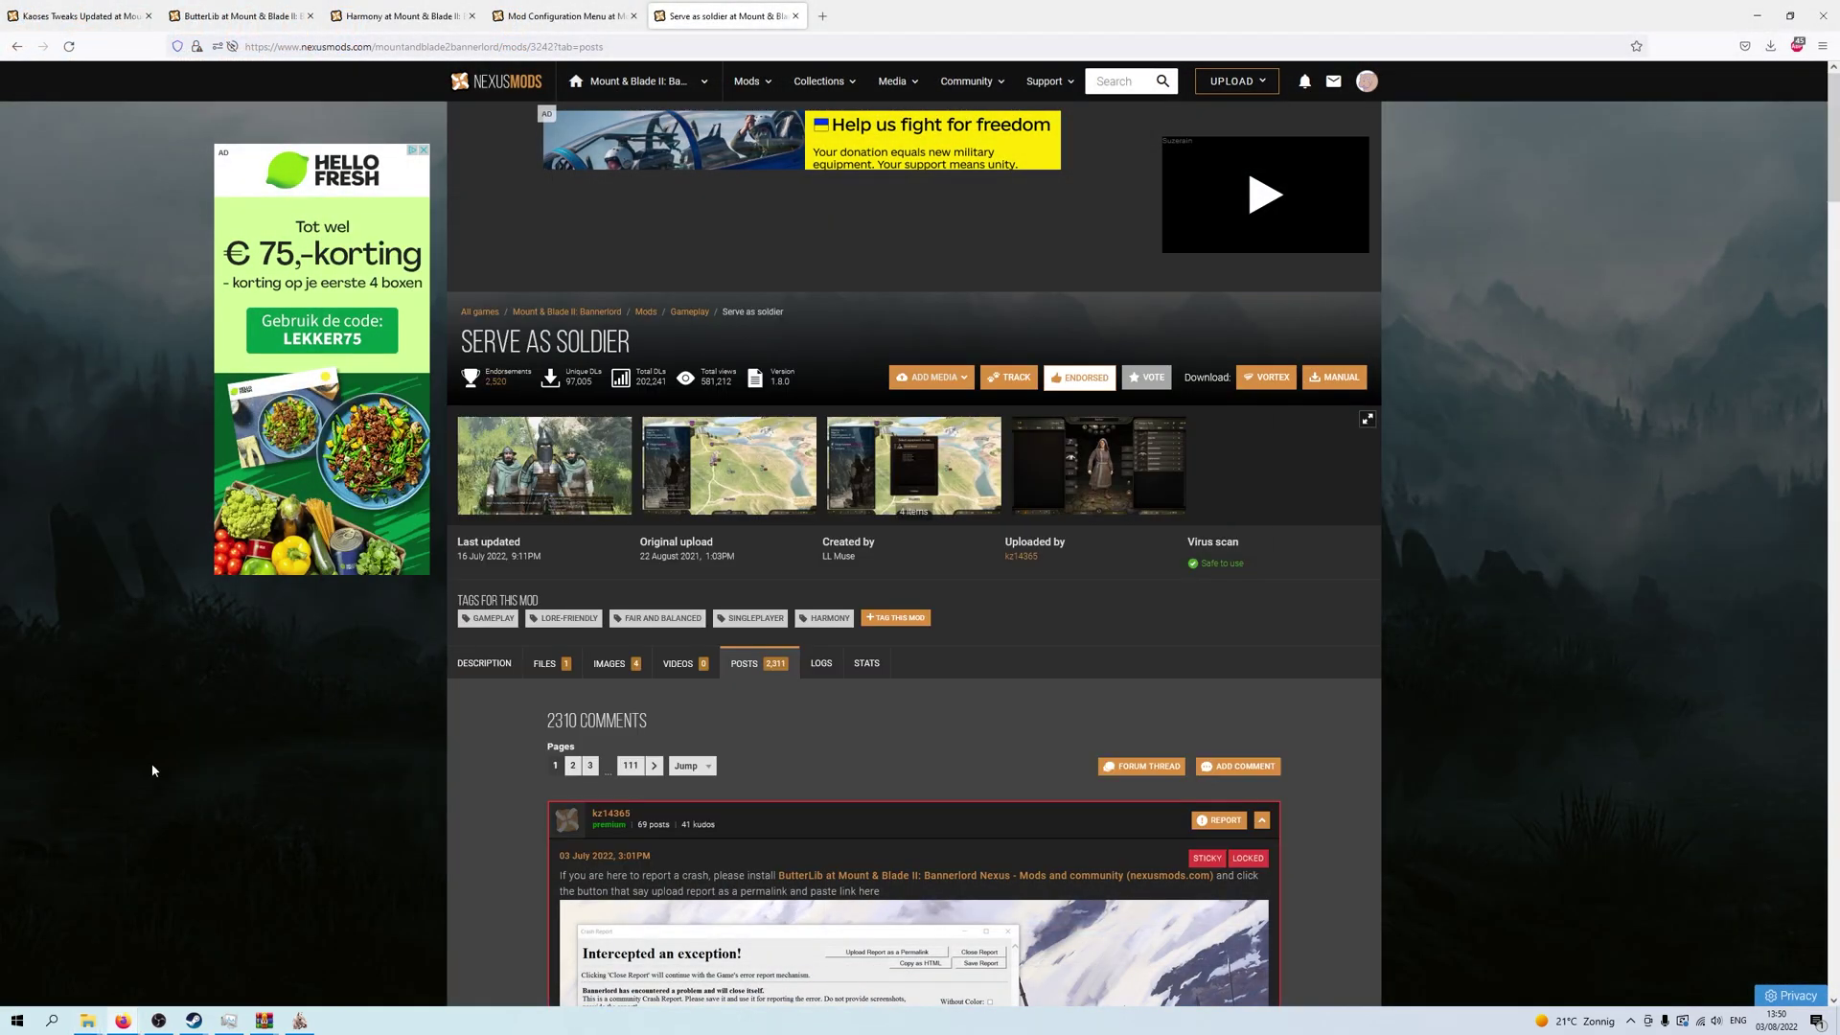
{"action": "left_click", "coordinate": [151, 768]}
- Read through the Serve as soldier description and its feature comparison
{"action": "left_click", "coordinate": [486, 679]}
{"action": "scroll", "coordinate": [864, 586], "scroll_direction": "down", "scroll_amount": 4}
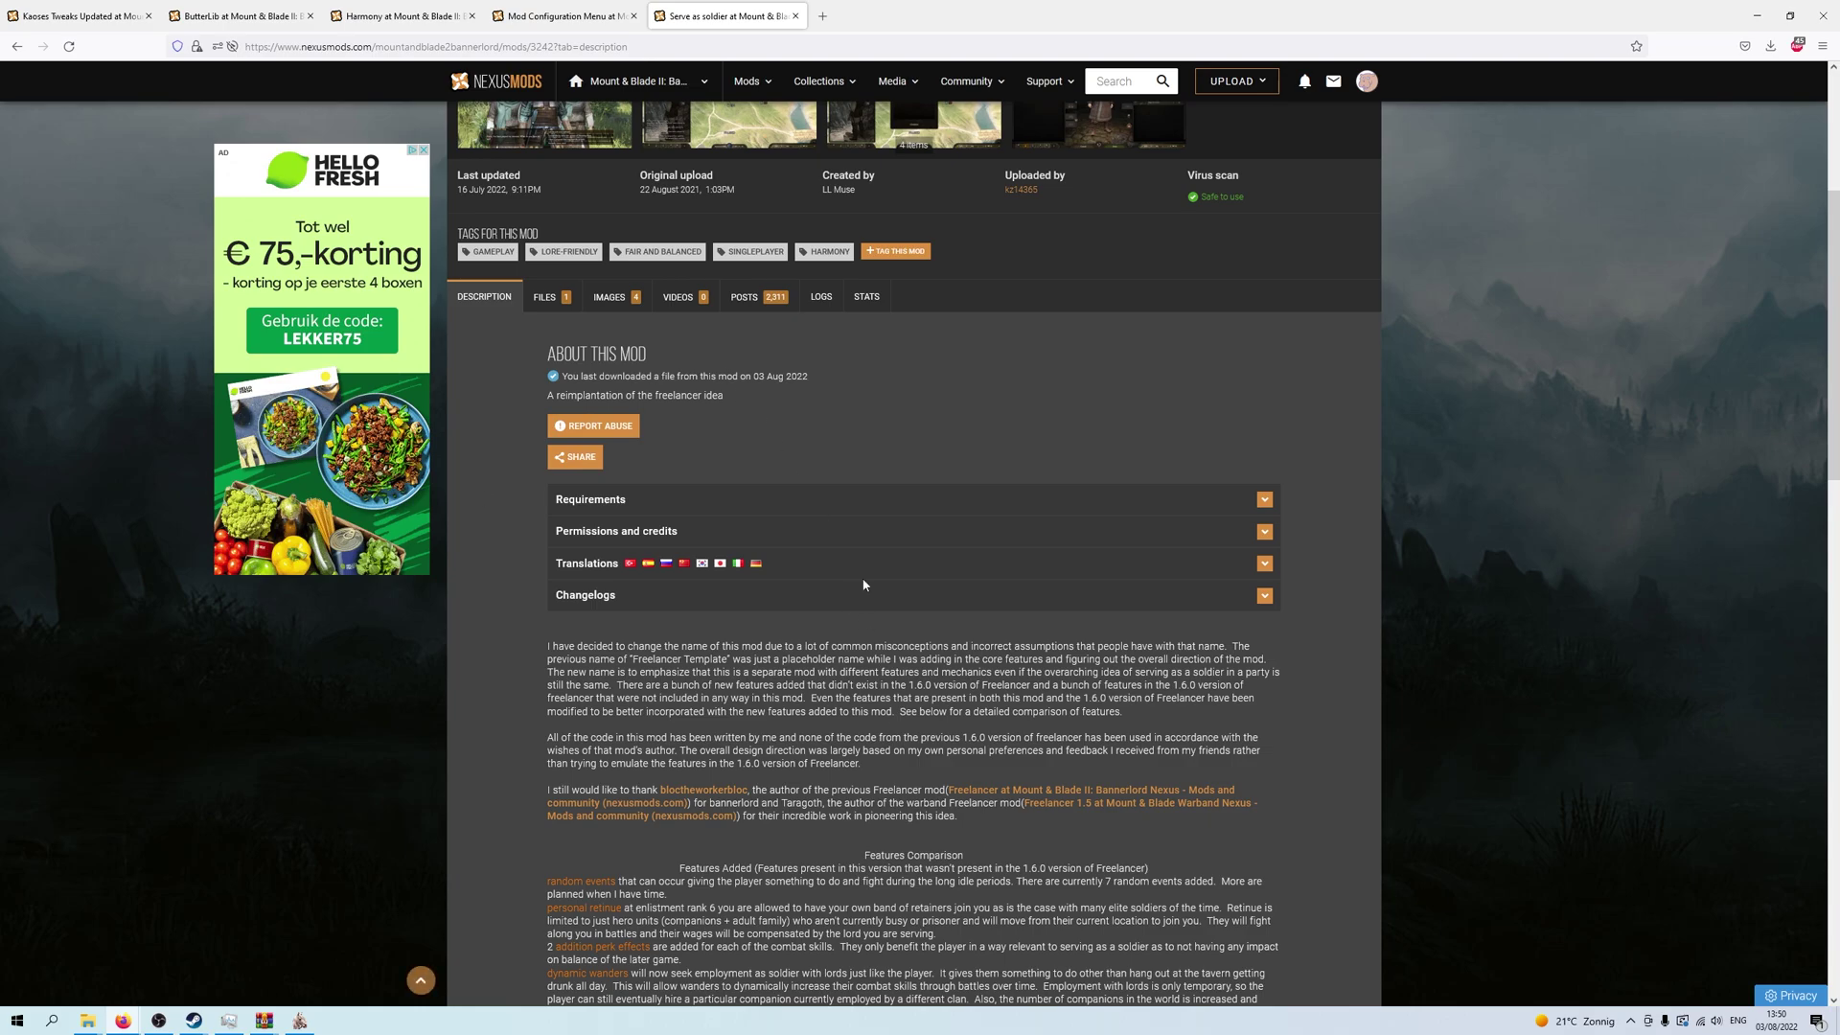
{"action": "scroll", "coordinate": [863, 585], "scroll_direction": "down", "scroll_amount": 10}
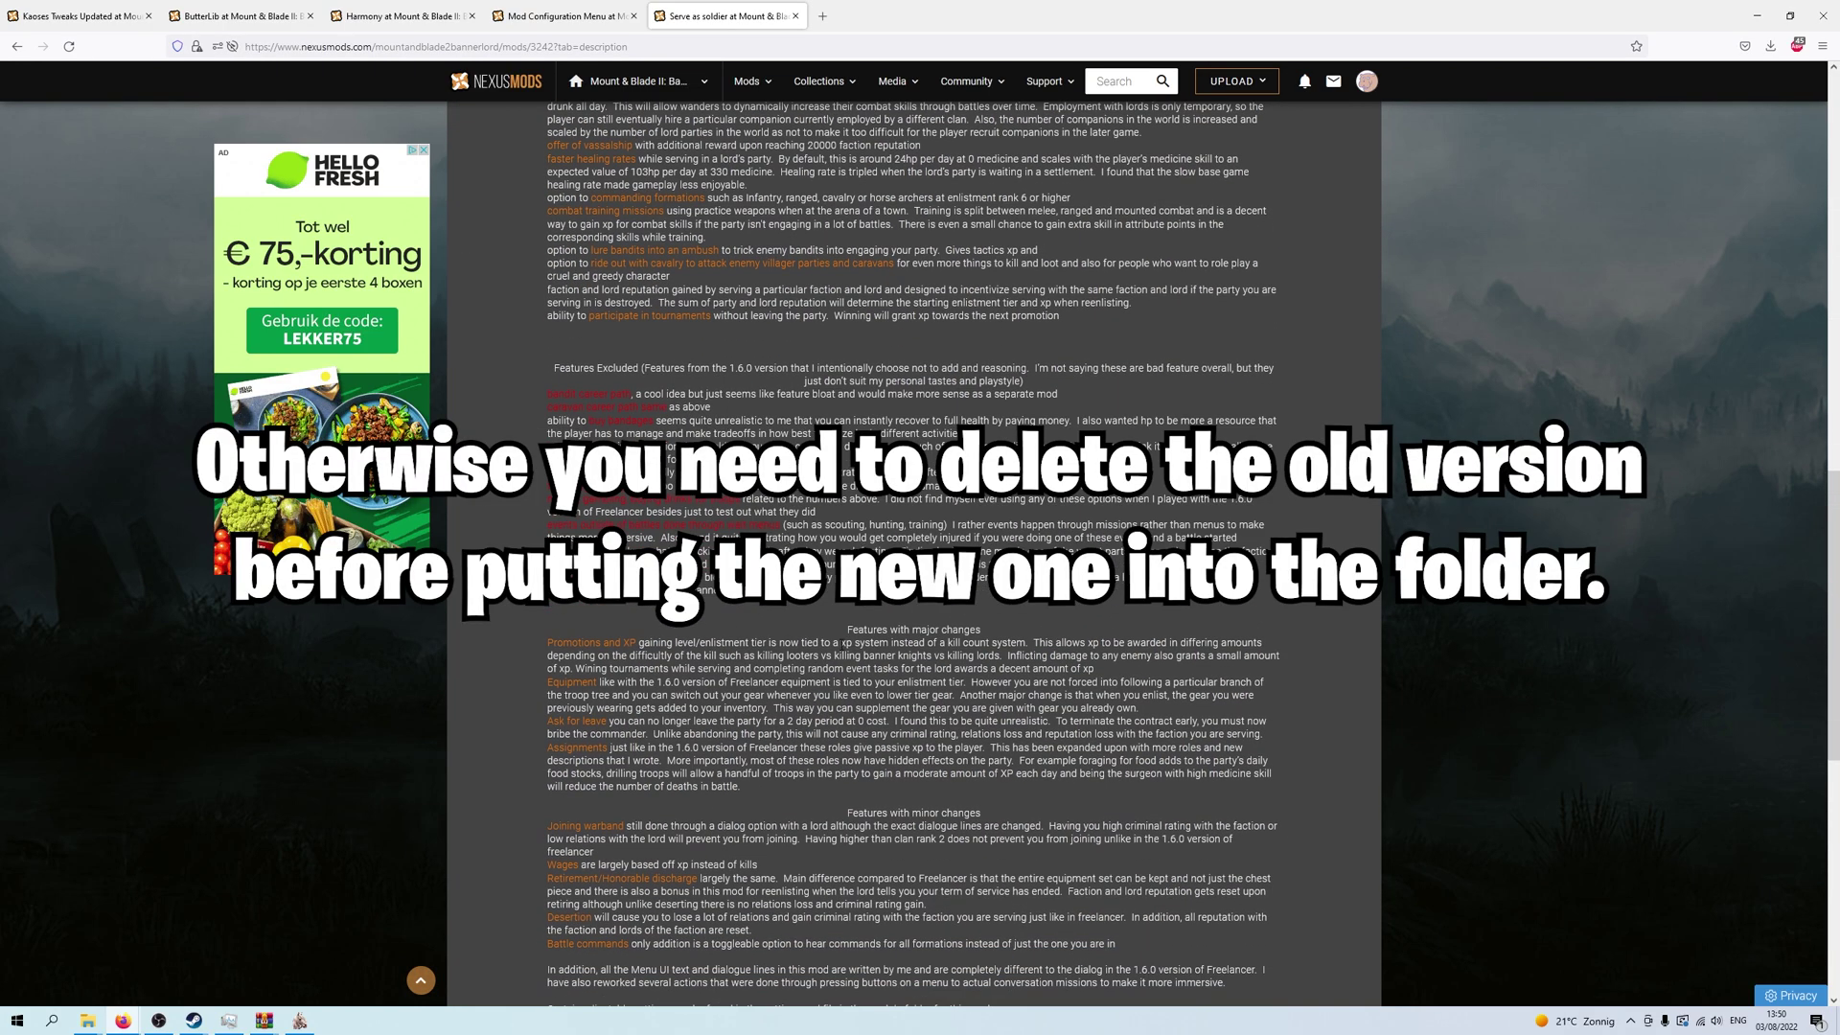
{"action": "scroll", "coordinate": [863, 585], "scroll_direction": "down", "scroll_amount": 6}
{"action": "scroll", "coordinate": [863, 586], "scroll_direction": "up", "scroll_amount": 12}
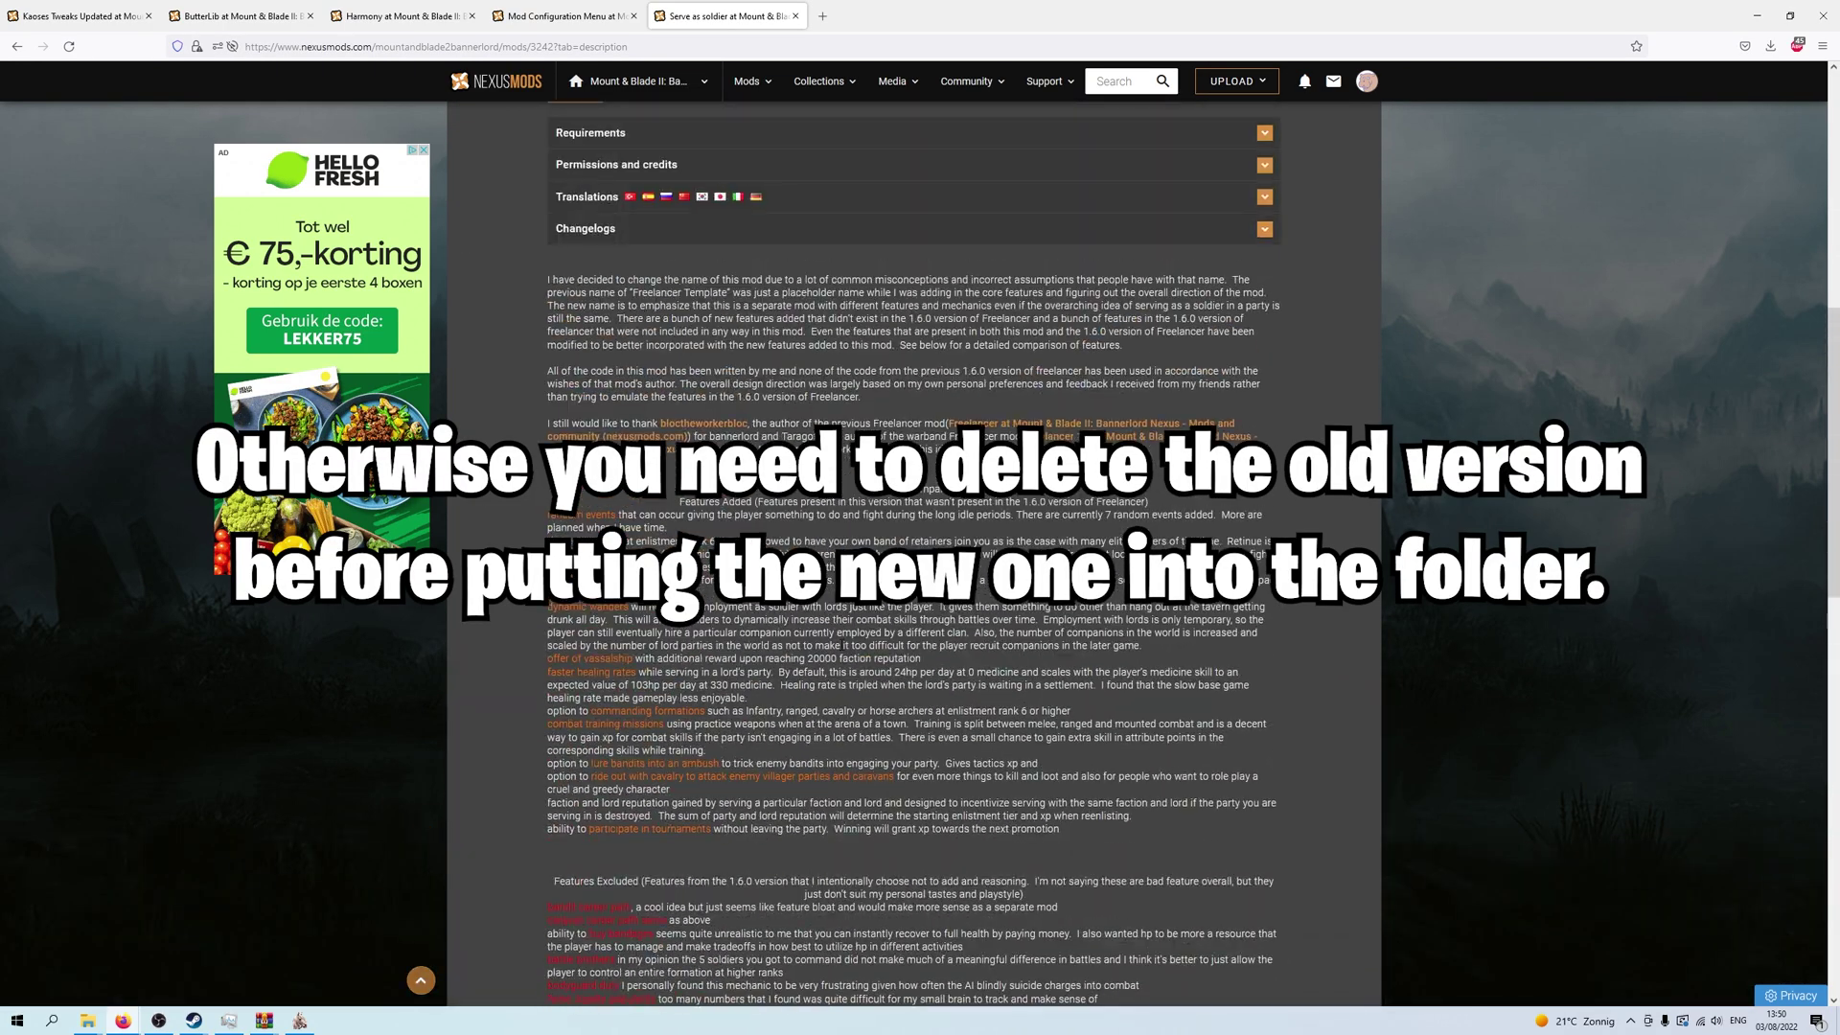
{"action": "scroll", "coordinate": [828, 656], "scroll_direction": "up", "scroll_amount": 3}
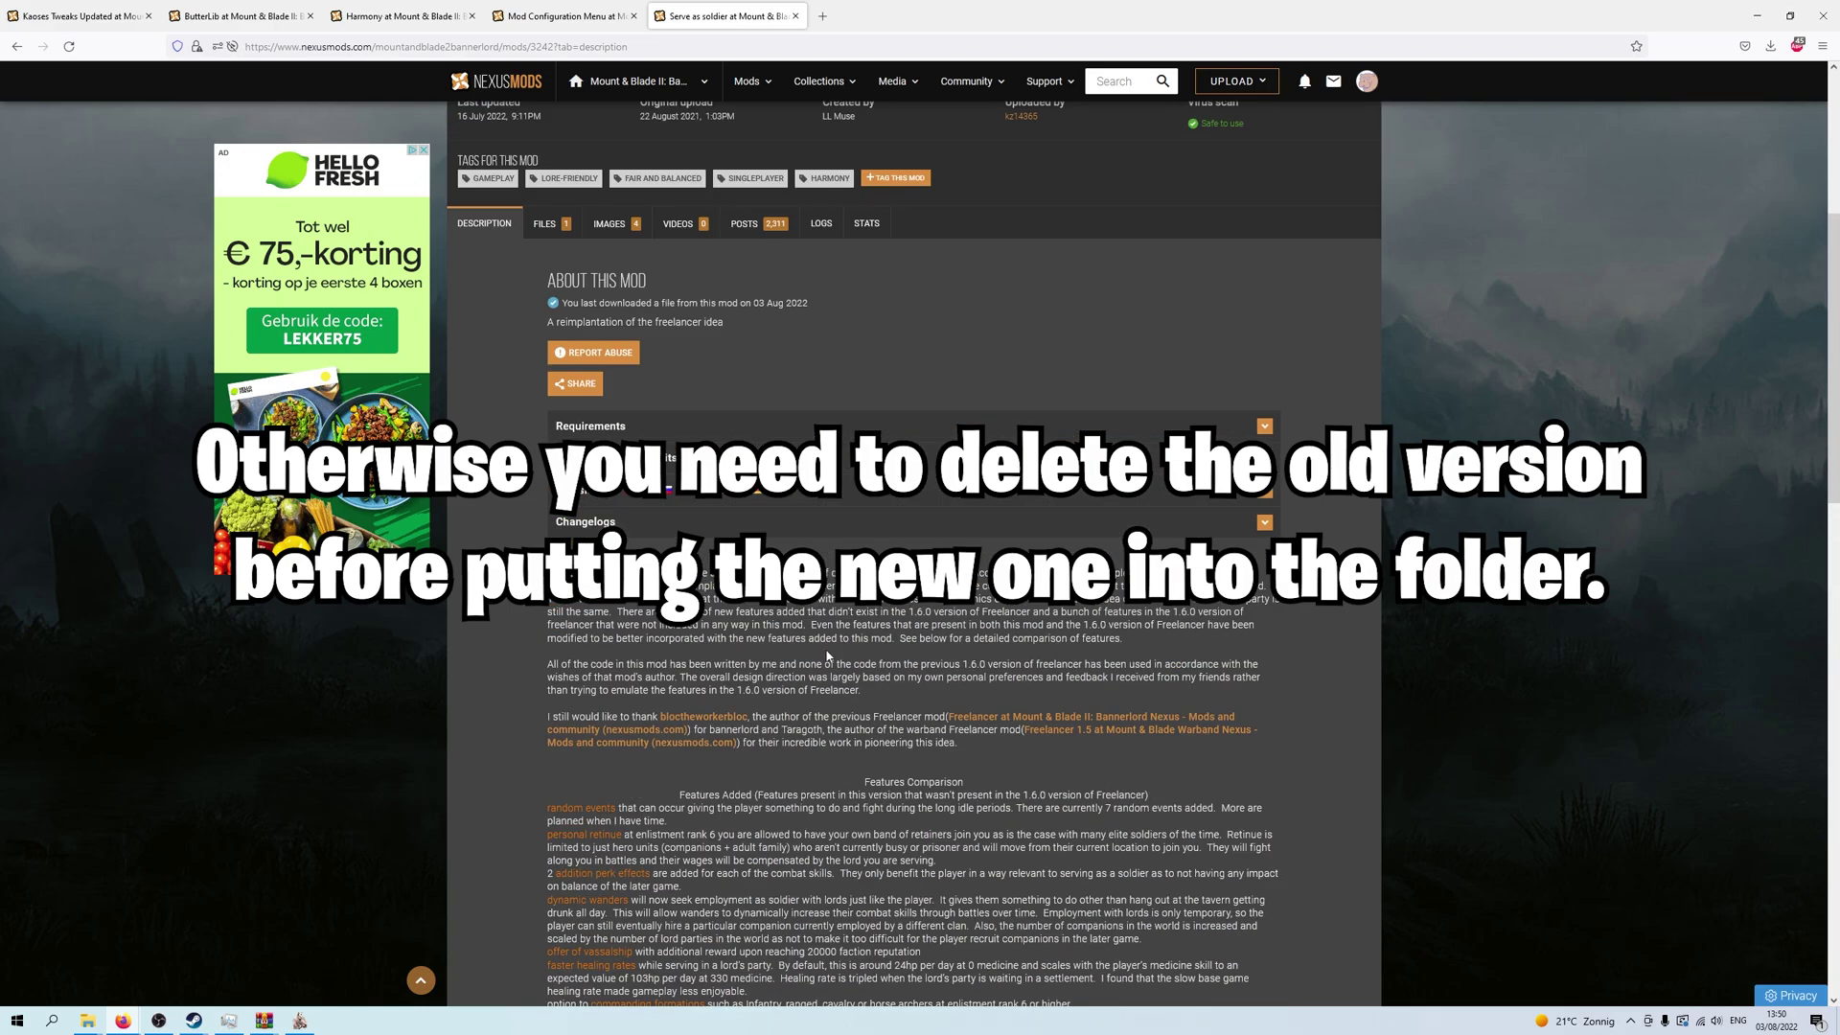
{"action": "scroll", "coordinate": [828, 656], "scroll_direction": "up", "scroll_amount": 5}
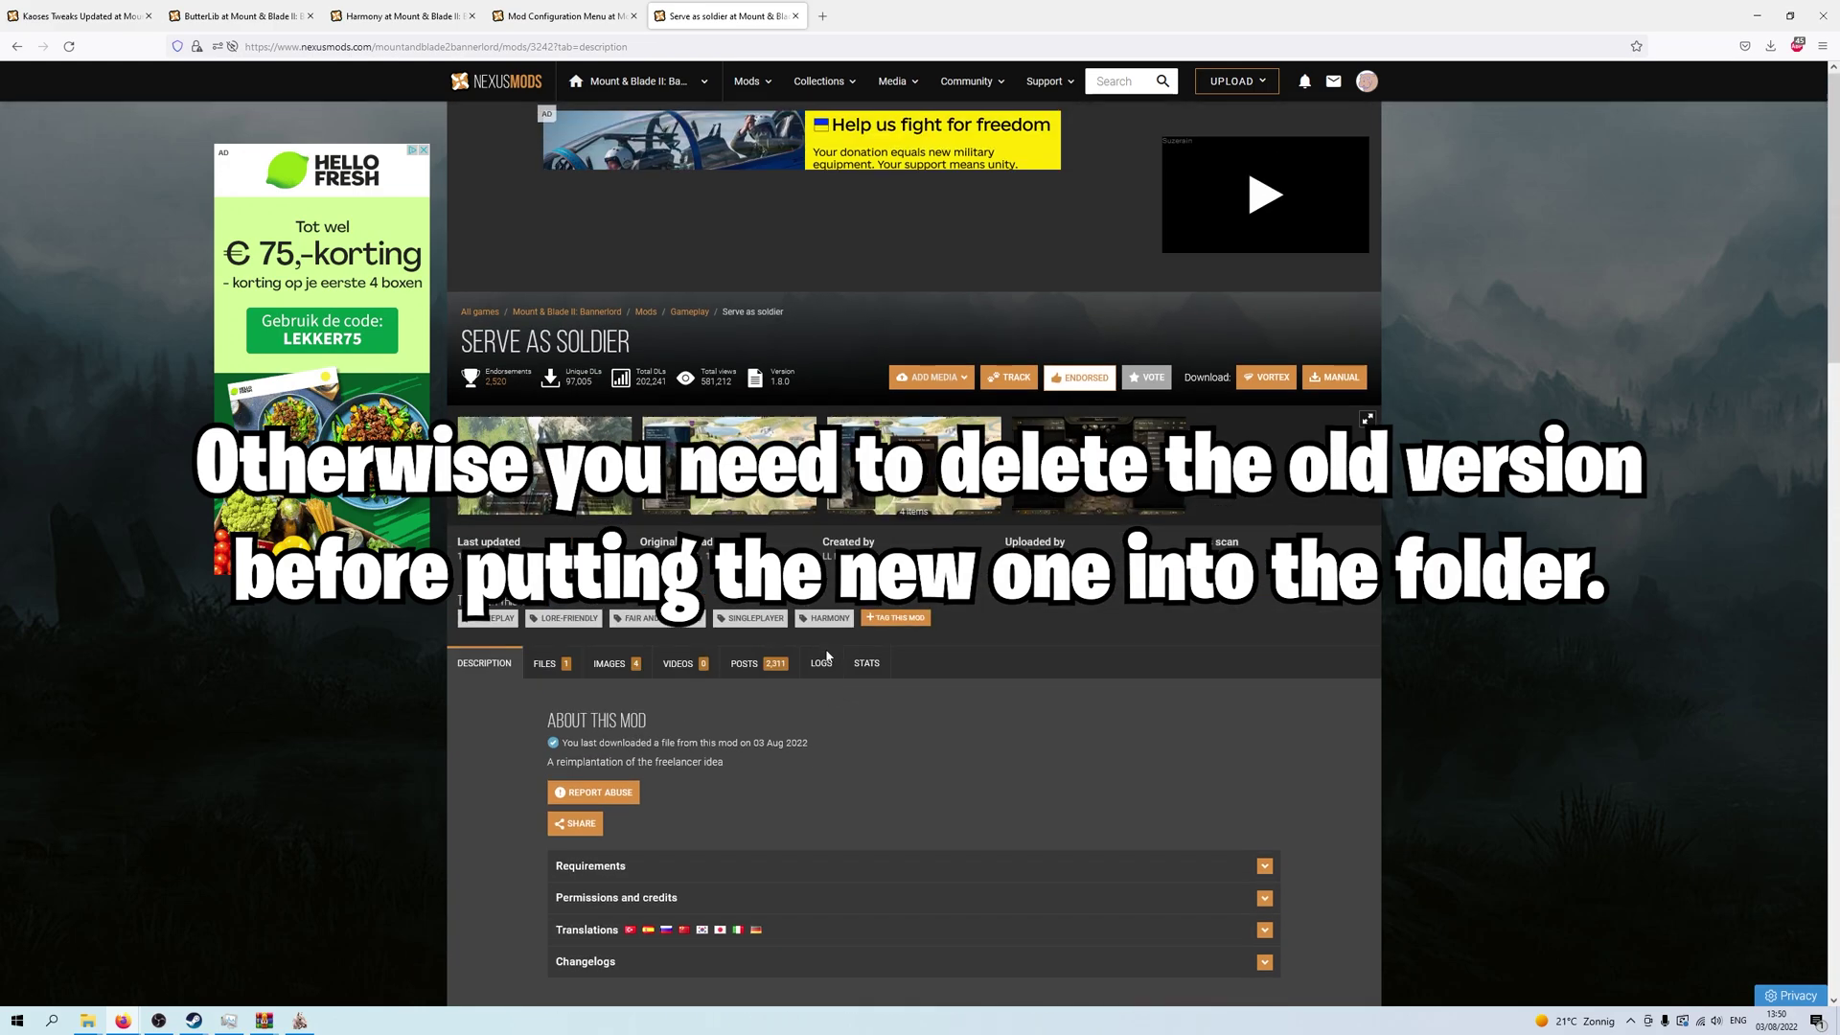
{"action": "scroll", "coordinate": [827, 658], "scroll_direction": "down", "scroll_amount": 2}
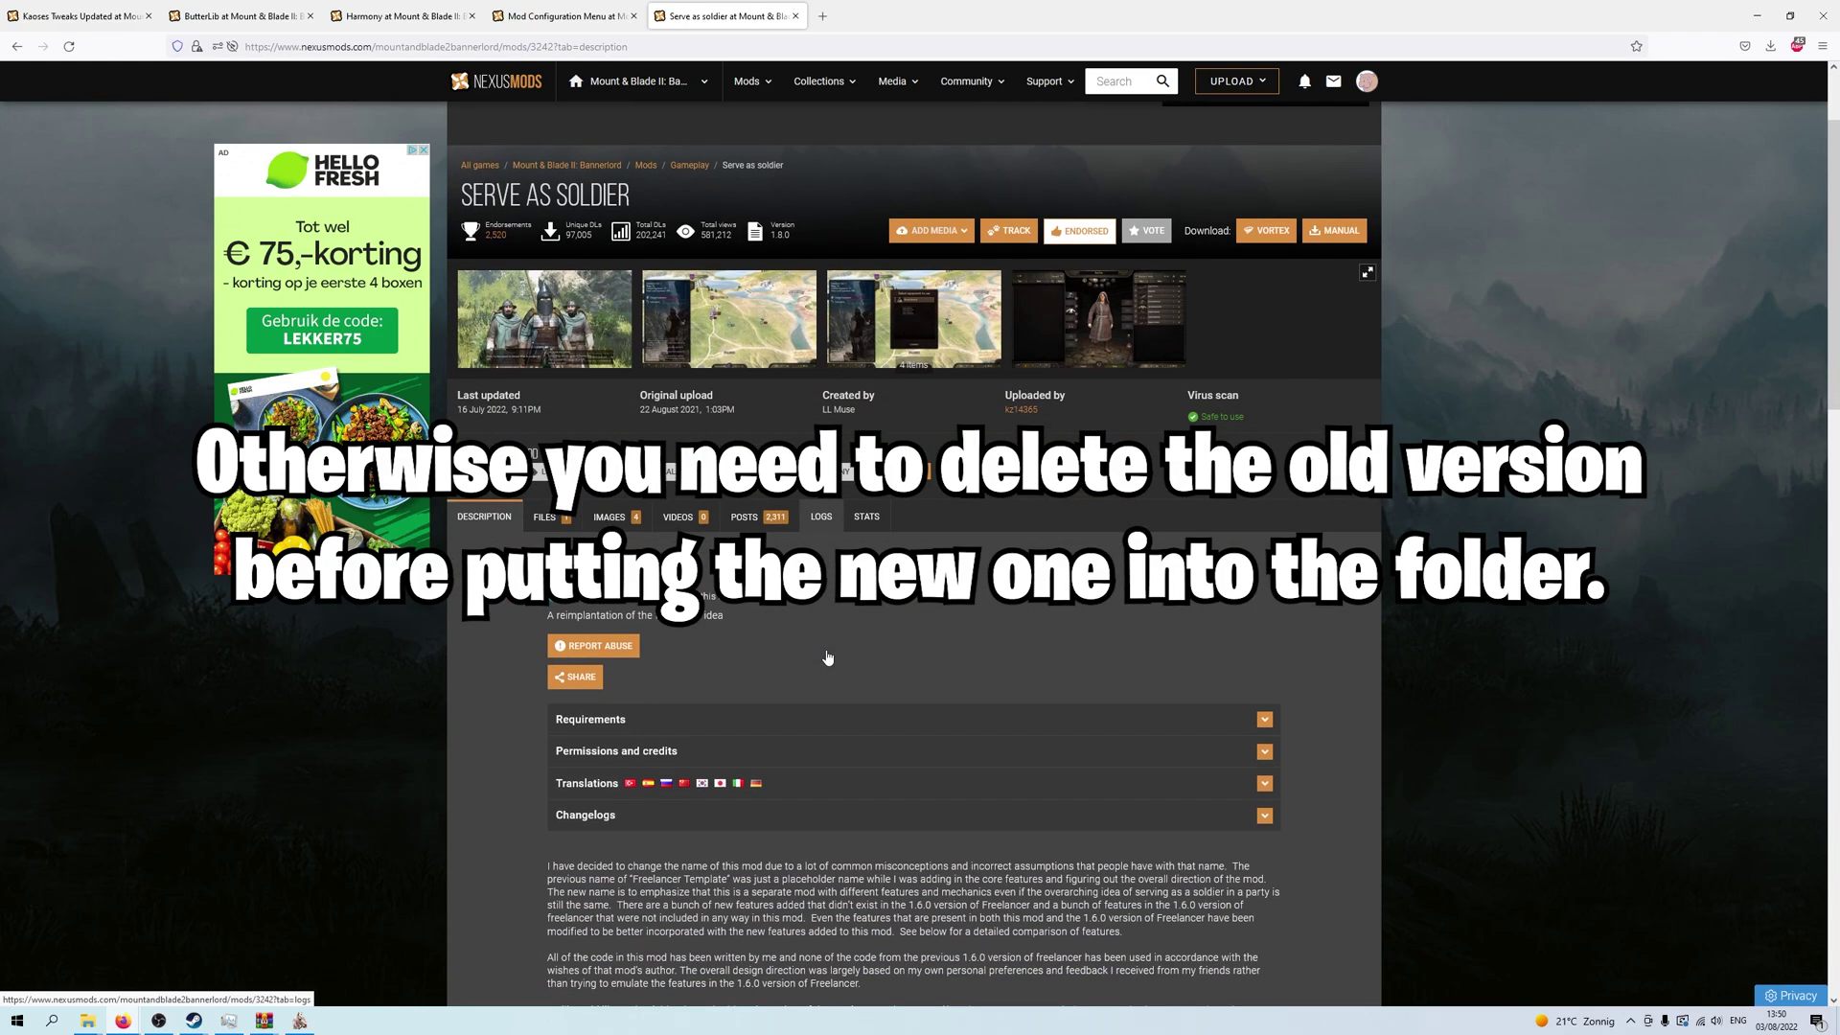
{"action": "scroll", "coordinate": [827, 656], "scroll_direction": "down", "scroll_amount": 8}
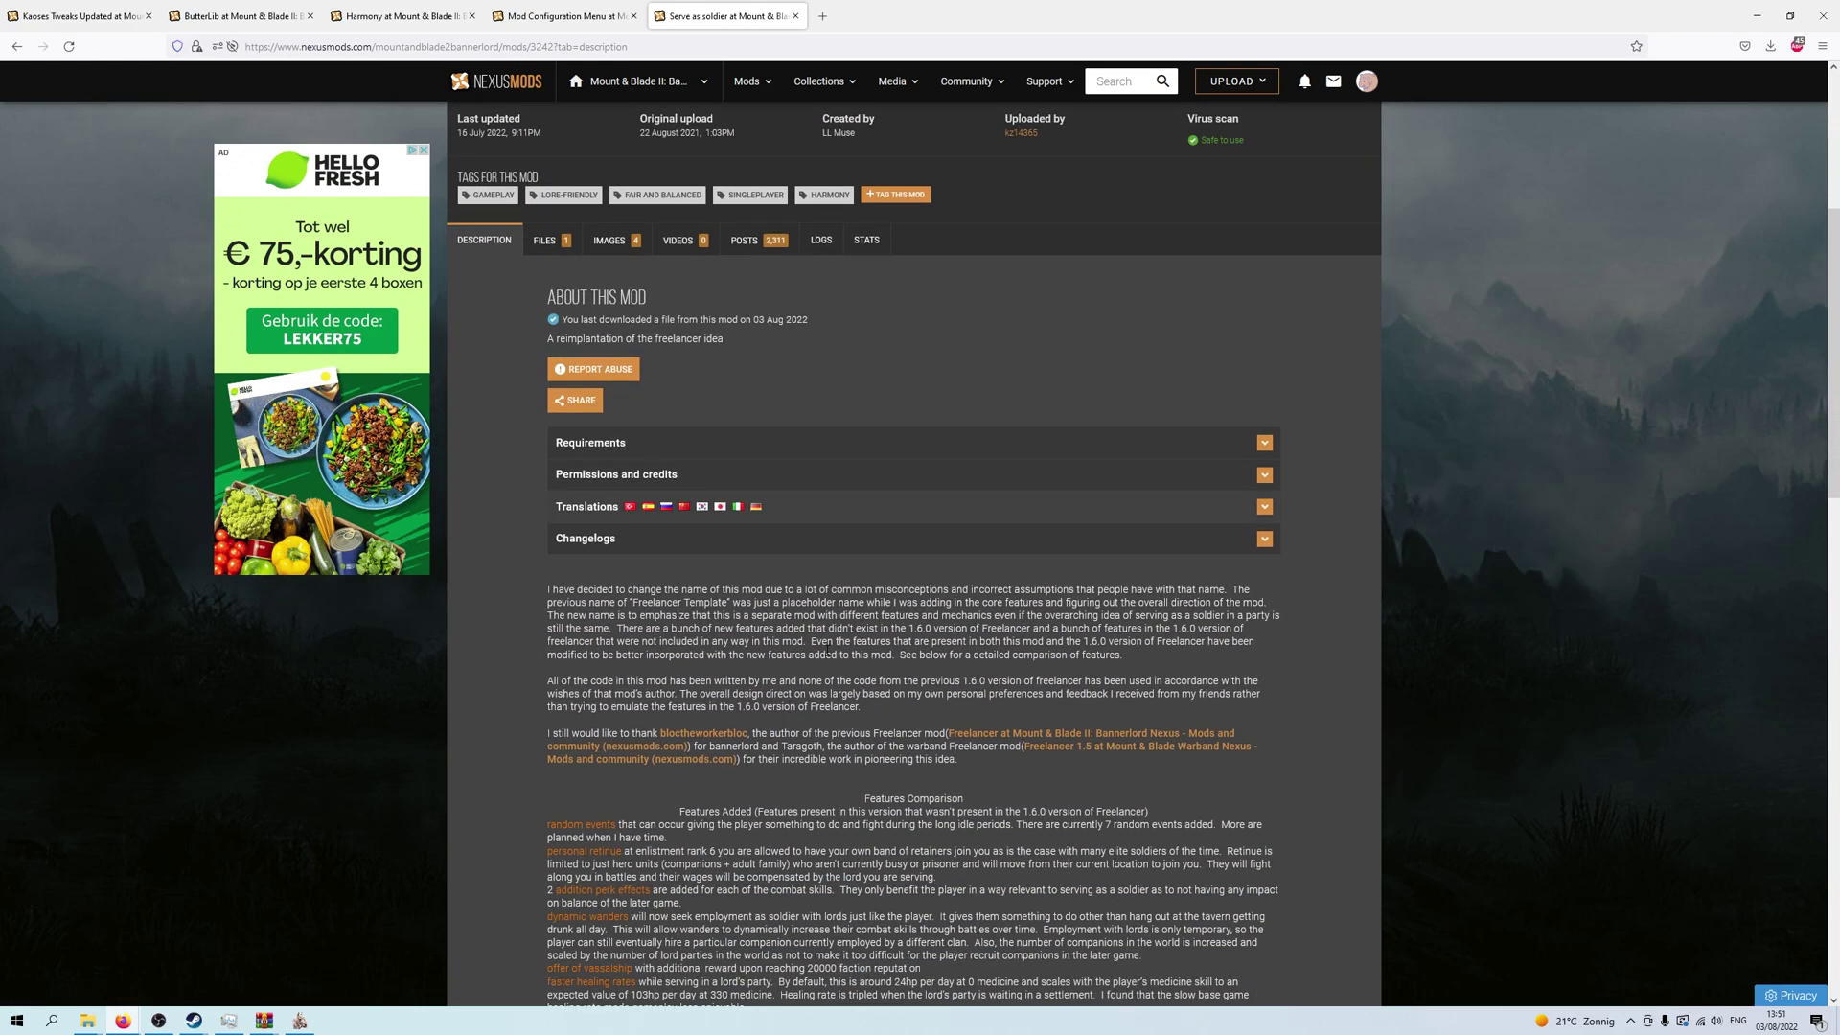
- Go back to Bannerlord Overhaul and highlight ATC and other conflicting mods in its Compatibility notes
{"action": "key", "text": "alt+Left"}
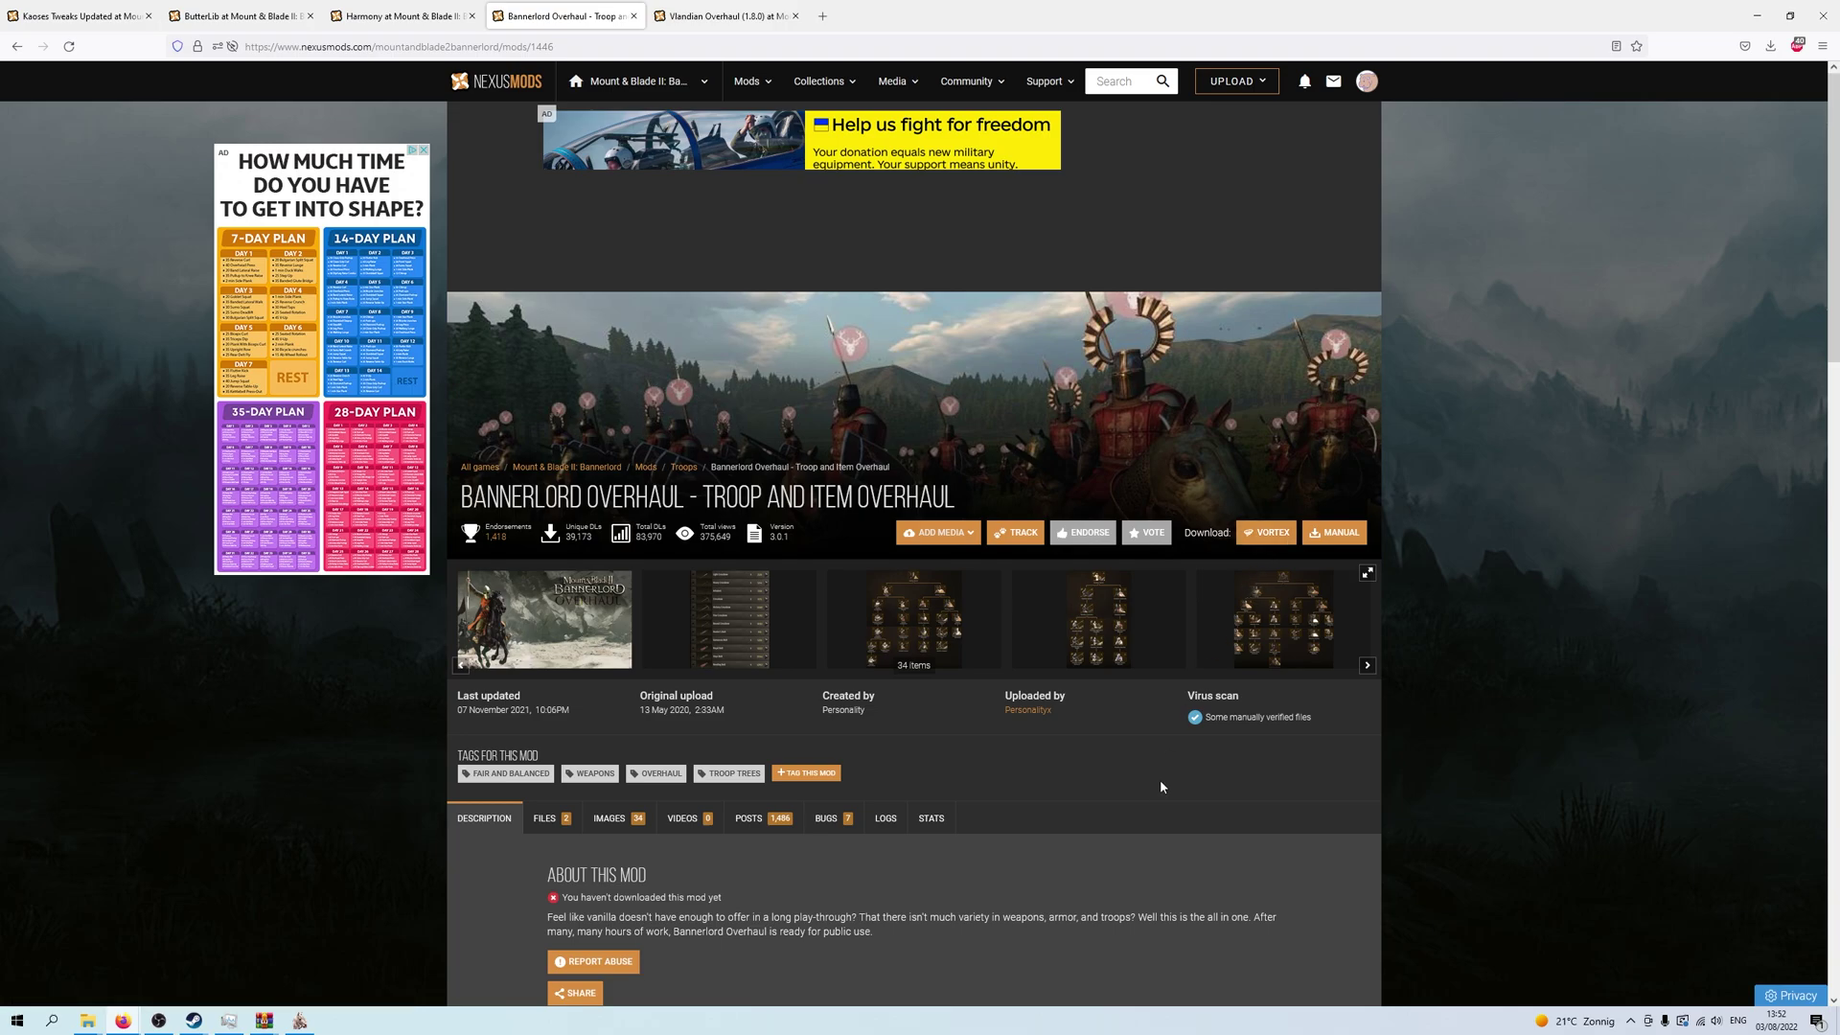
{"action": "scroll", "coordinate": [1159, 787], "scroll_direction": "down", "scroll_amount": 3}
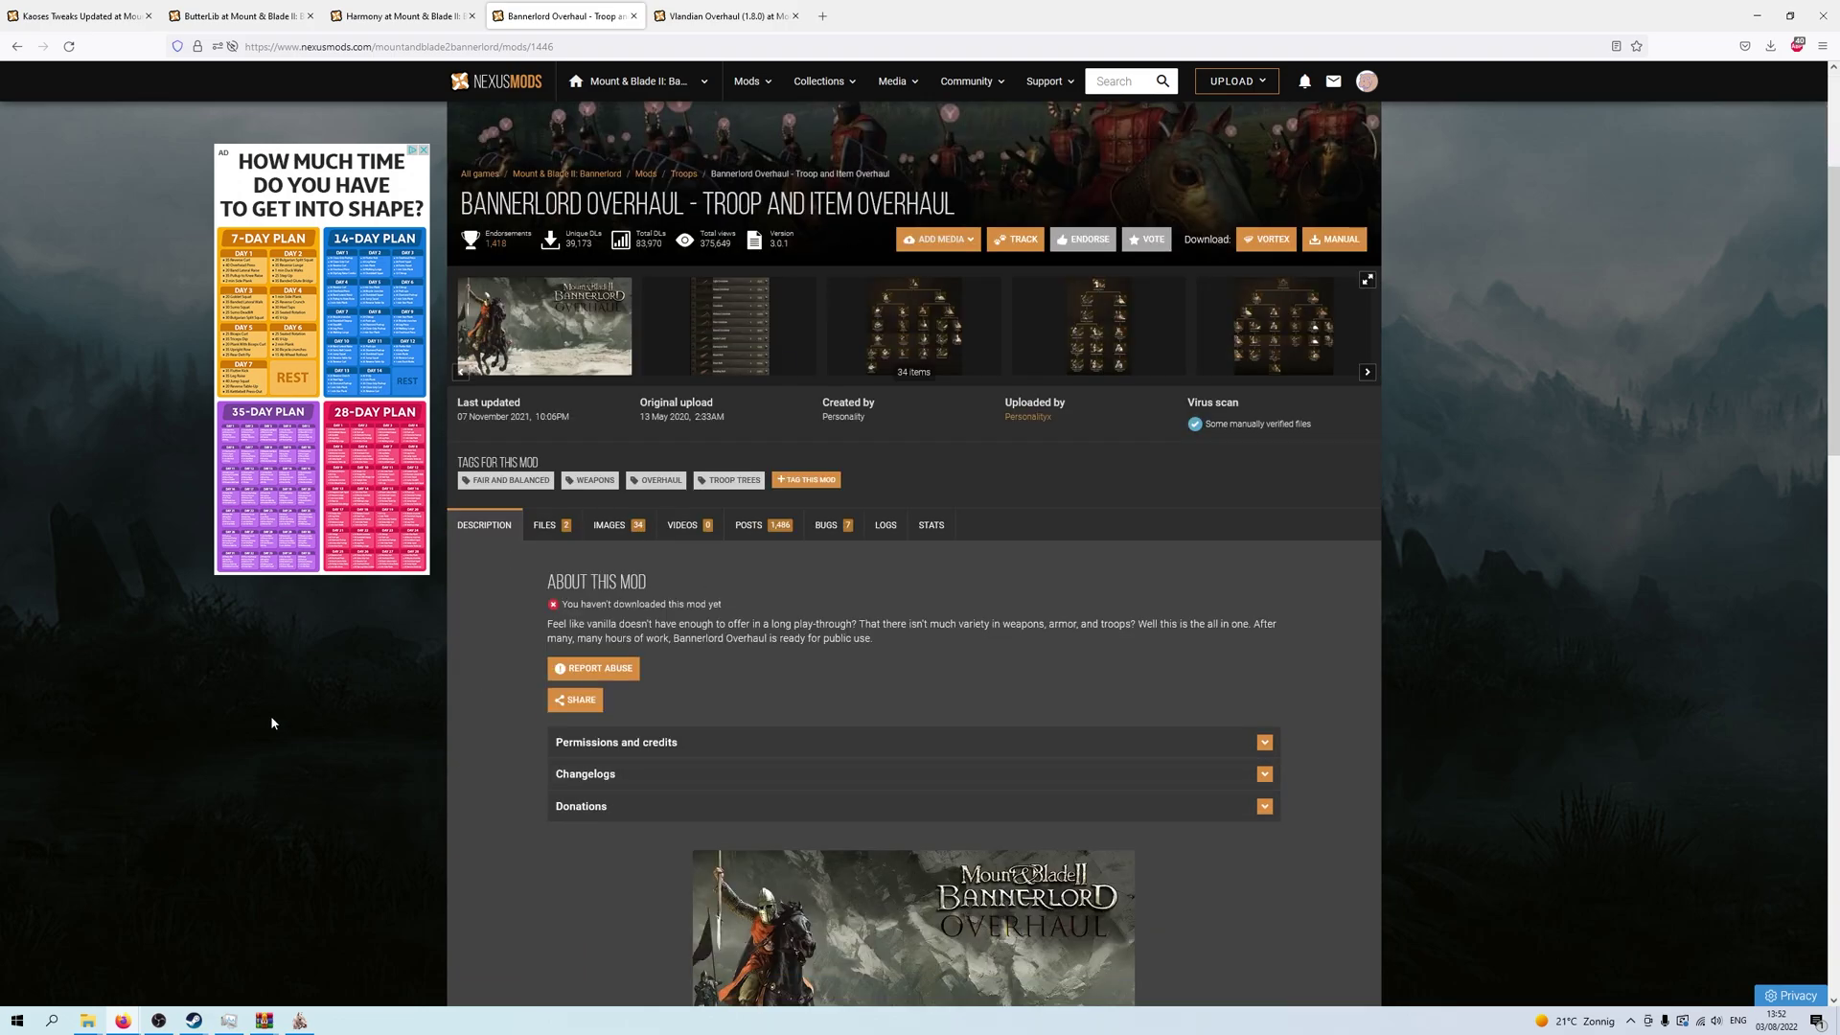
{"action": "scroll", "coordinate": [270, 715], "scroll_direction": "down", "scroll_amount": 13}
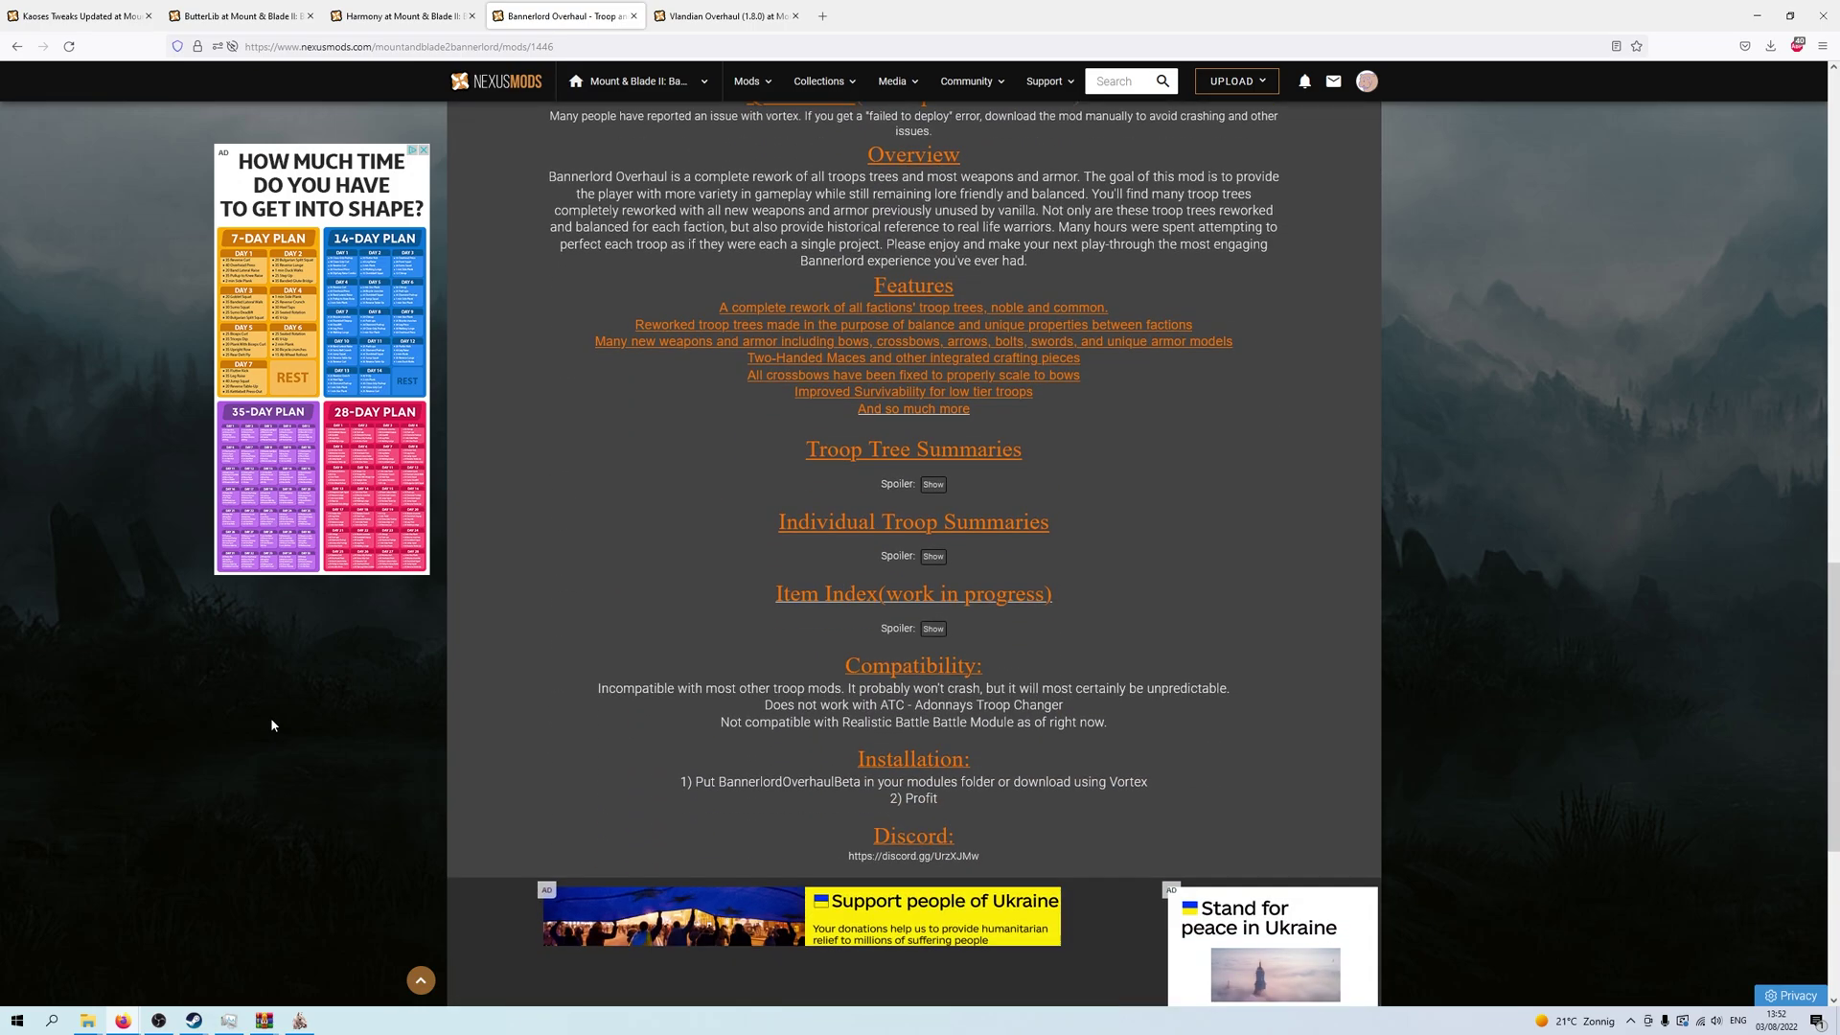
{"action": "scroll", "coordinate": [270, 717], "scroll_direction": "down", "scroll_amount": 3}
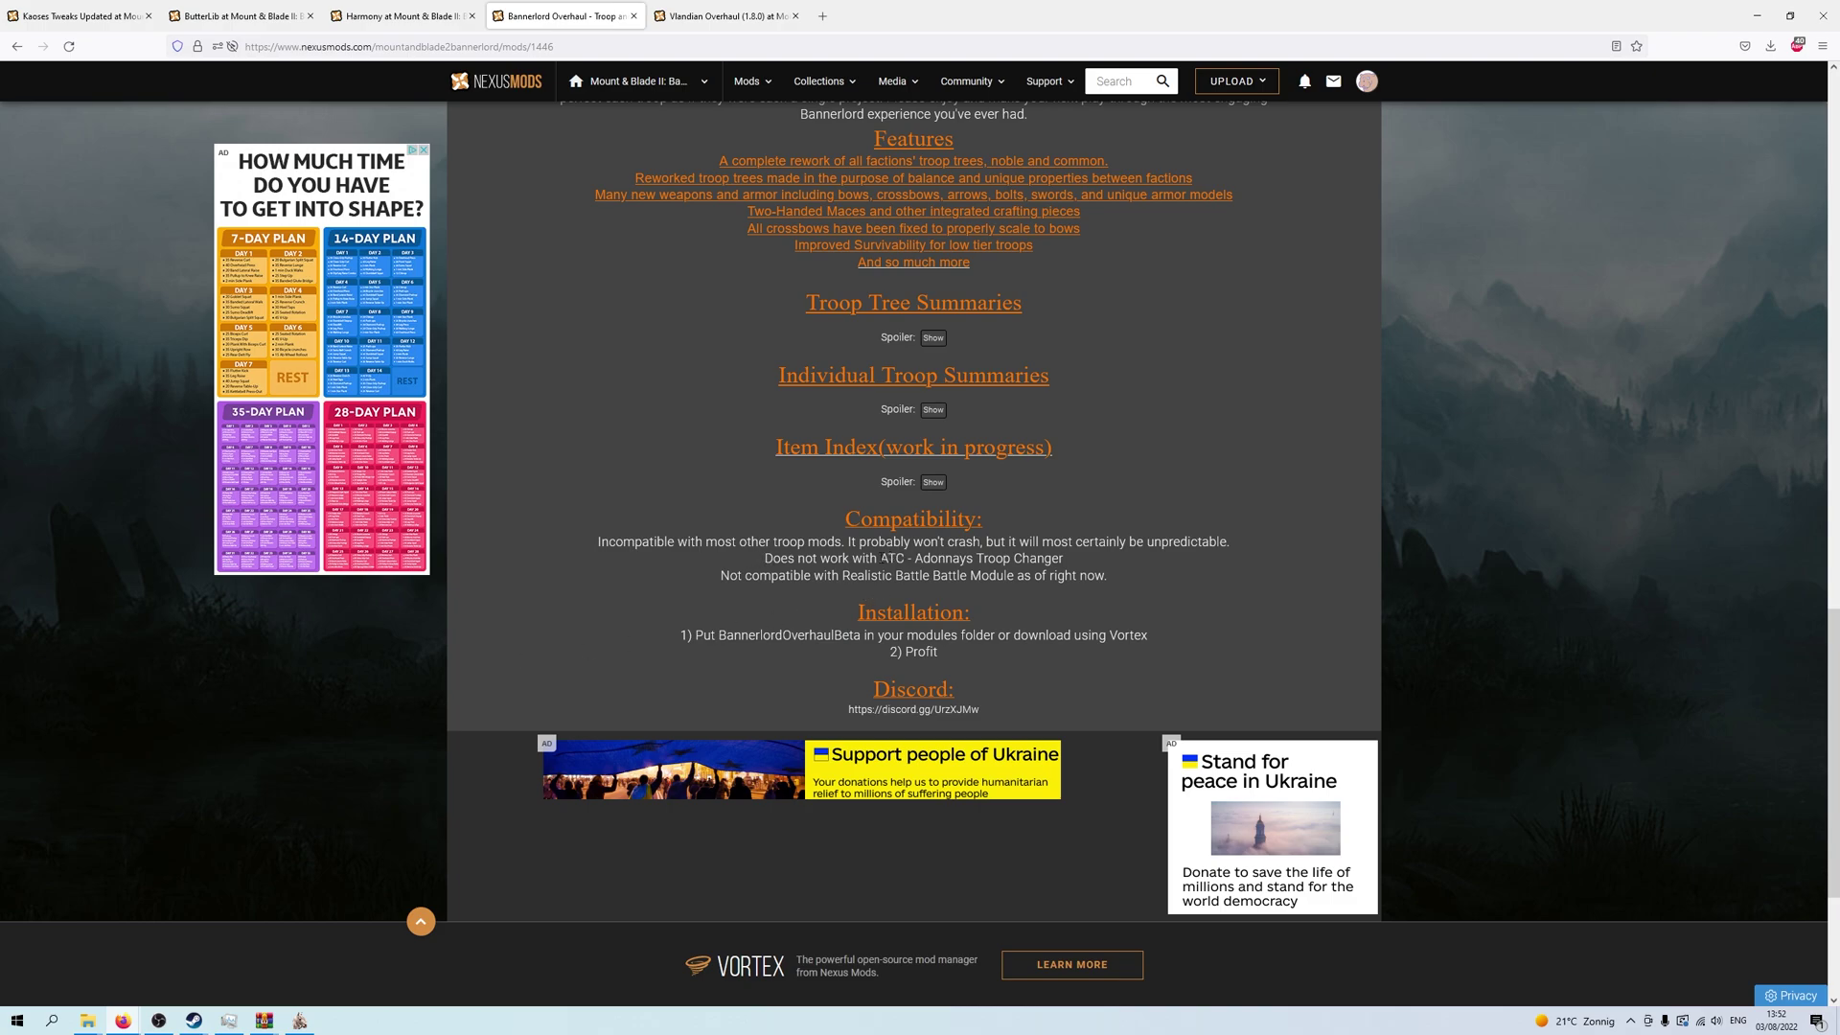
{"action": "left_click_drag", "start_coordinate": [880, 559], "coordinate": [1009, 575]}
{"action": "left_click", "coordinate": [790, 589]}
{"action": "left_click", "coordinate": [866, 610]}
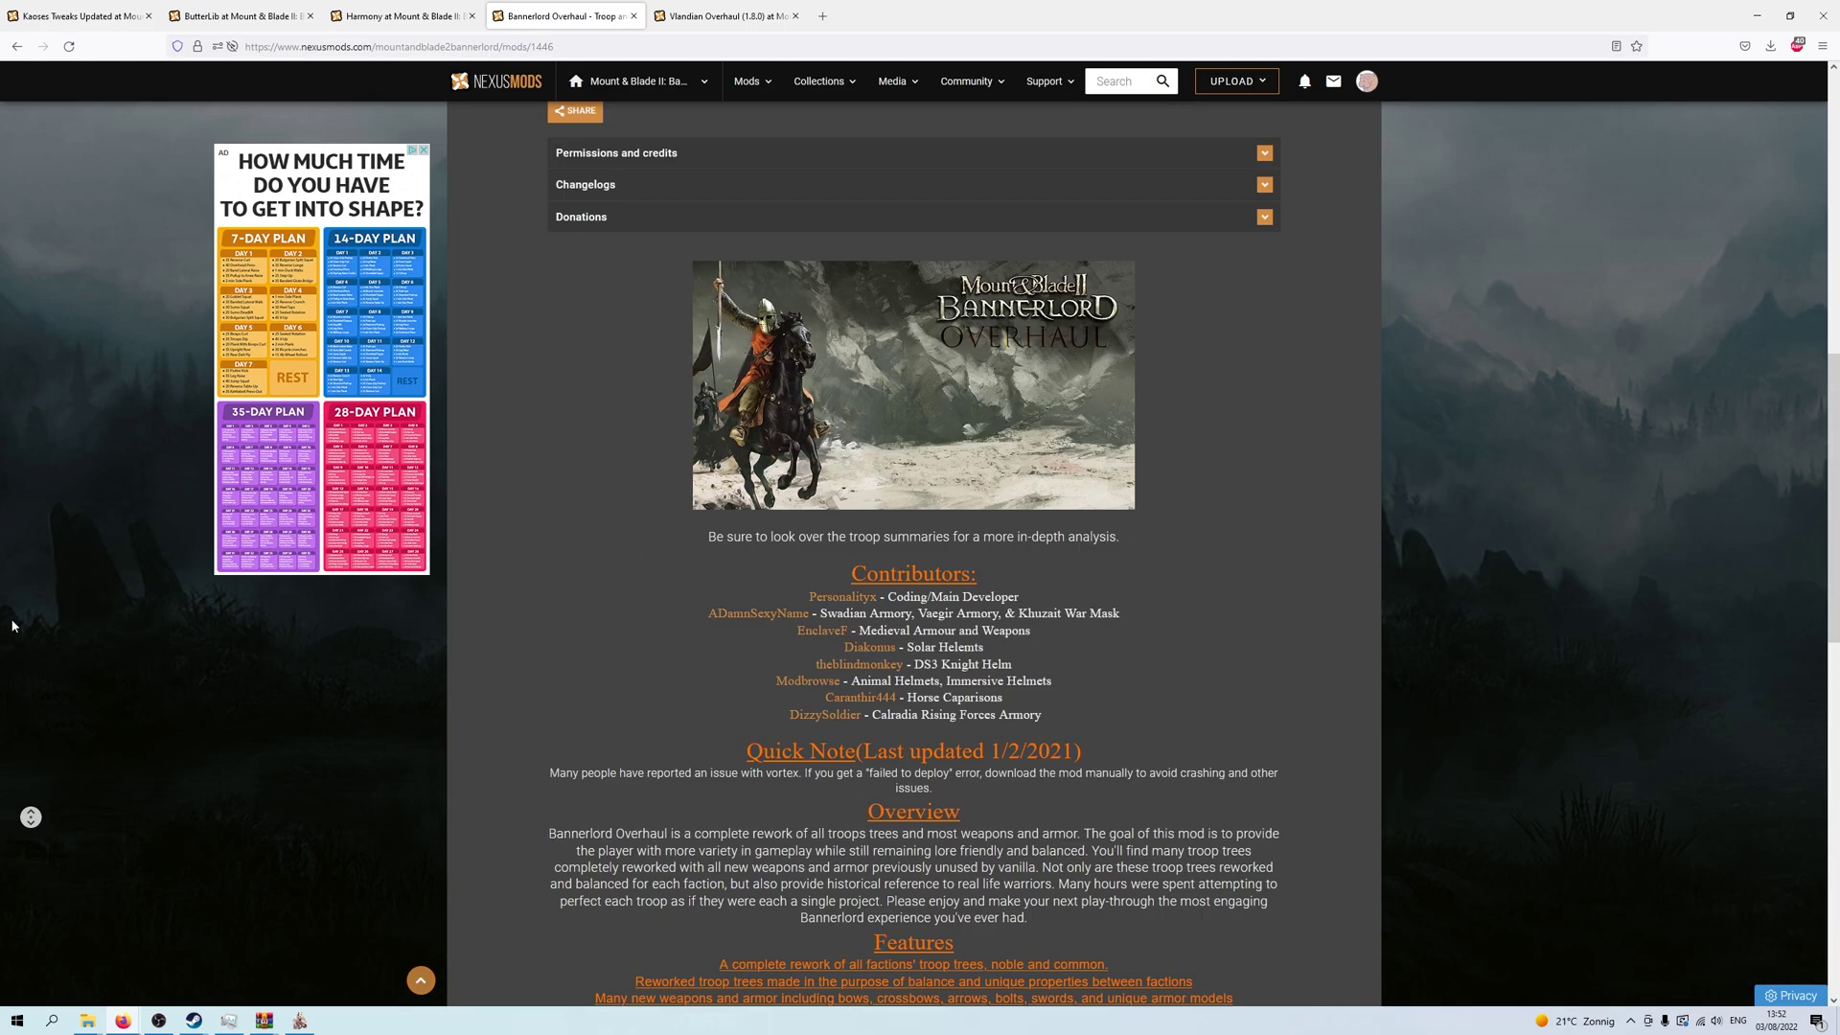
{"action": "scroll", "coordinate": [12, 625], "scroll_direction": "up", "scroll_amount": 9}
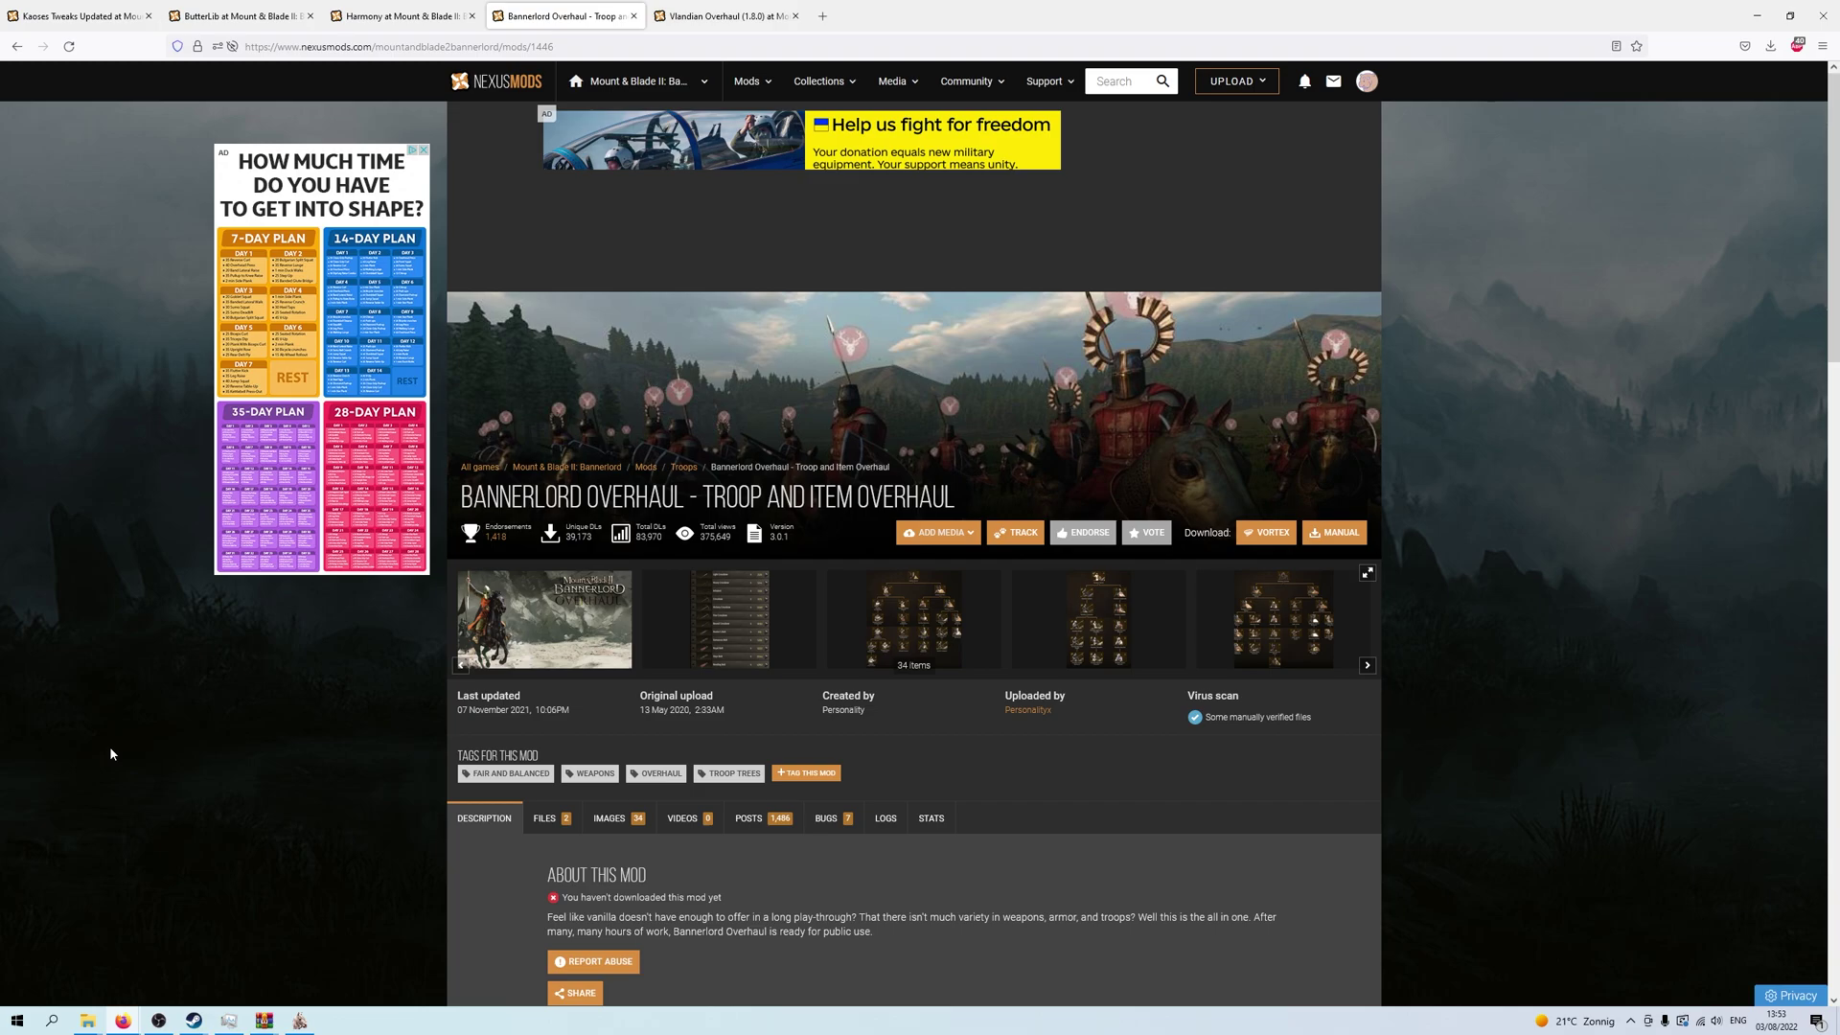
- Scroll through the Bannerlord Overhaul bug report table, then go back to the Bannerlord game page
{"action": "scroll", "coordinate": [110, 754], "scroll_direction": "down", "scroll_amount": 2}
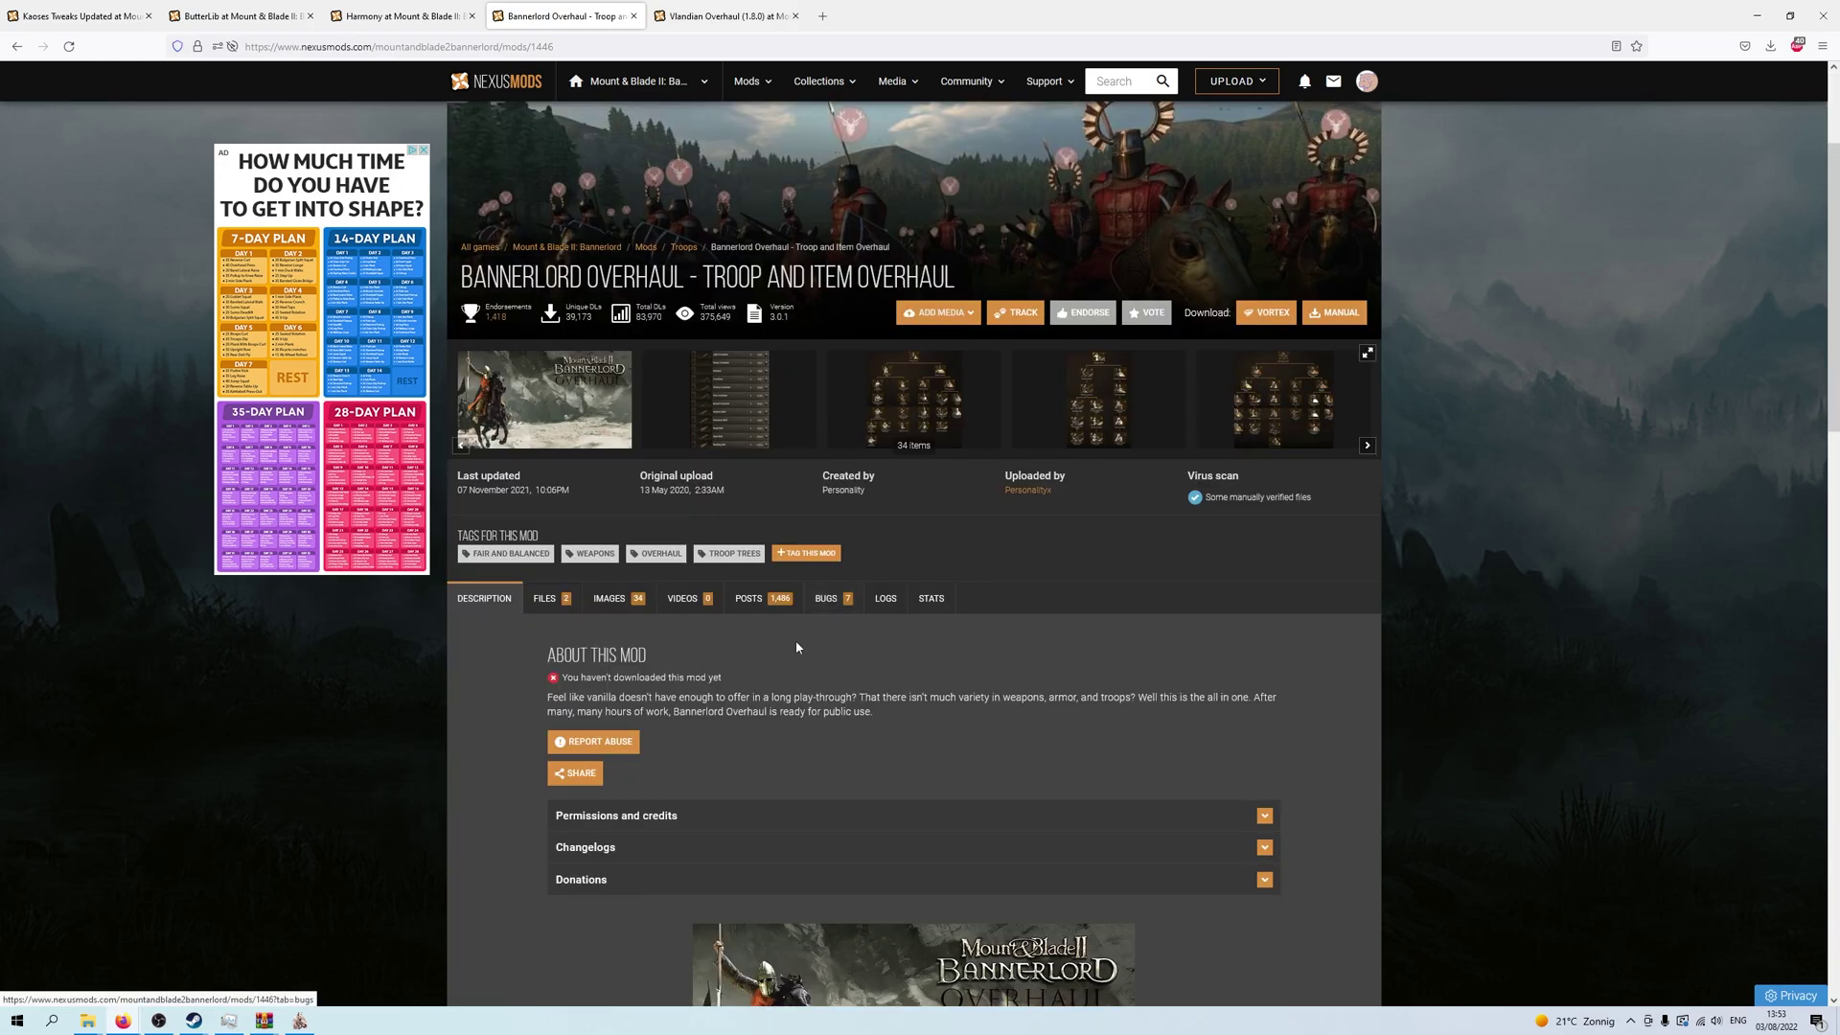
{"action": "left_click", "coordinate": [835, 604]}
{"action": "scroll", "coordinate": [834, 604], "scroll_direction": "down", "scroll_amount": 4}
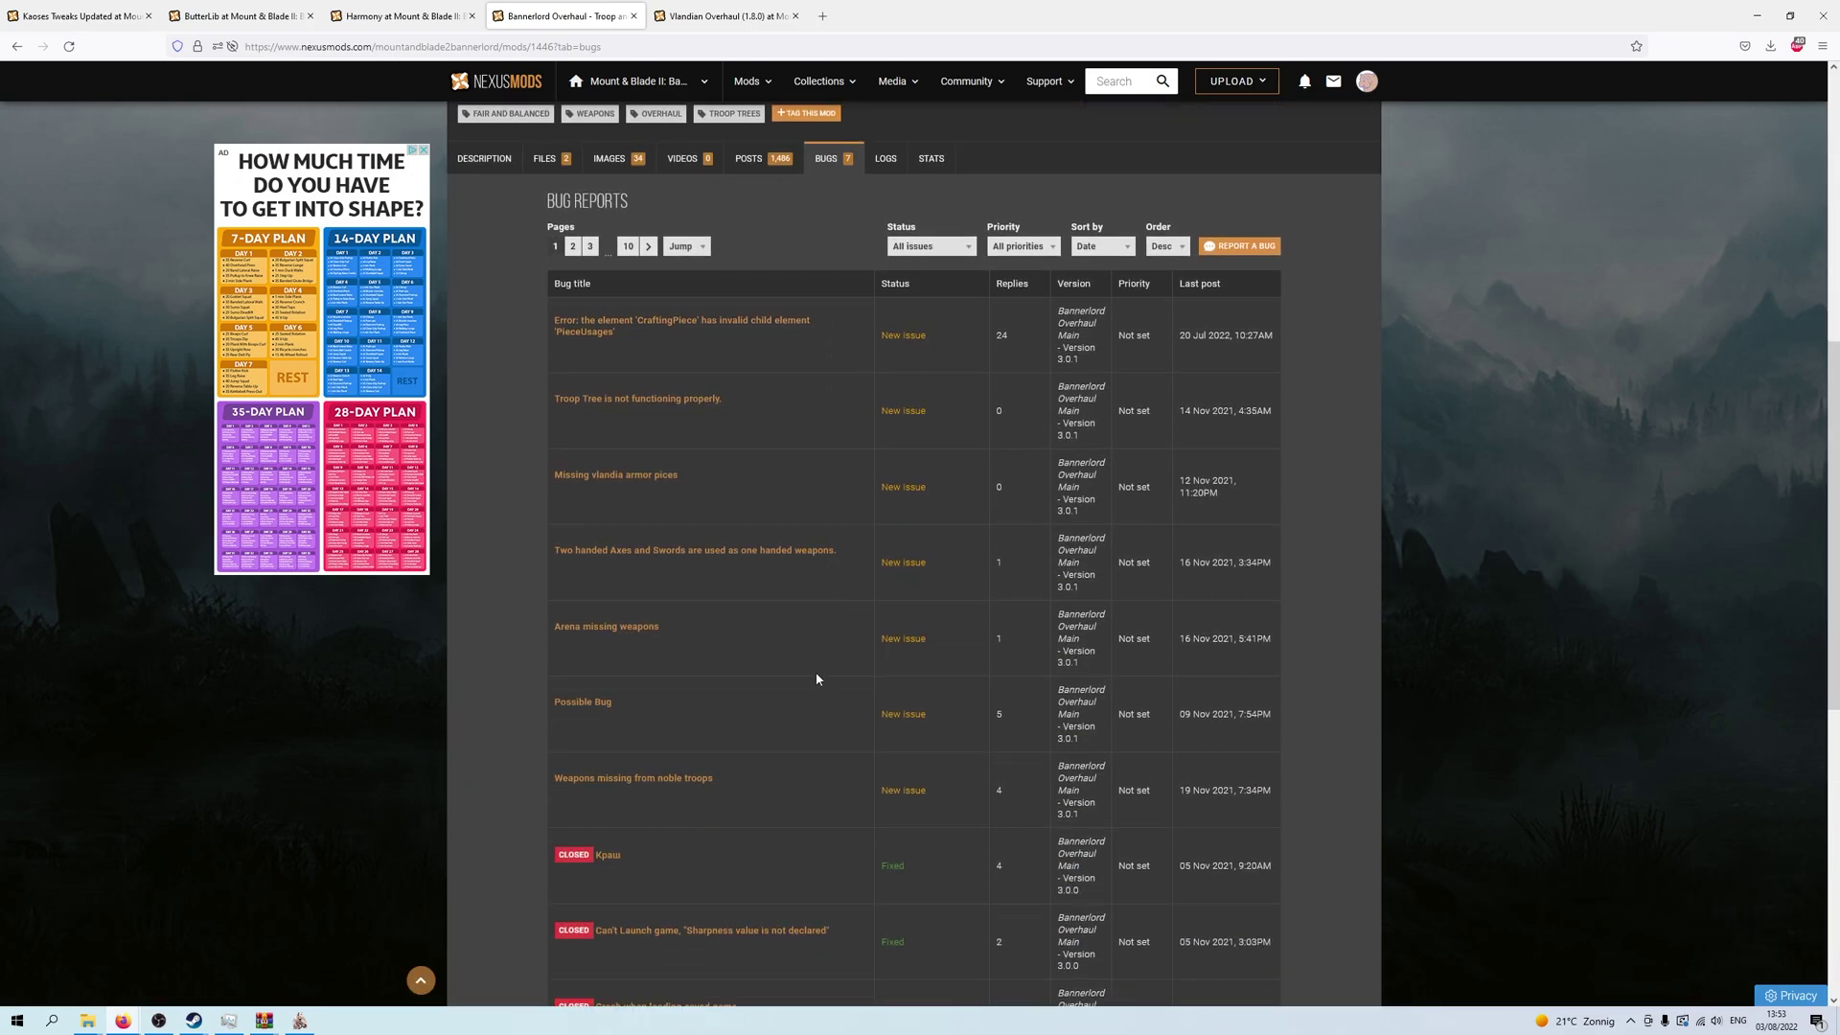
{"action": "scroll", "coordinate": [817, 678], "scroll_direction": "up", "scroll_amount": 1}
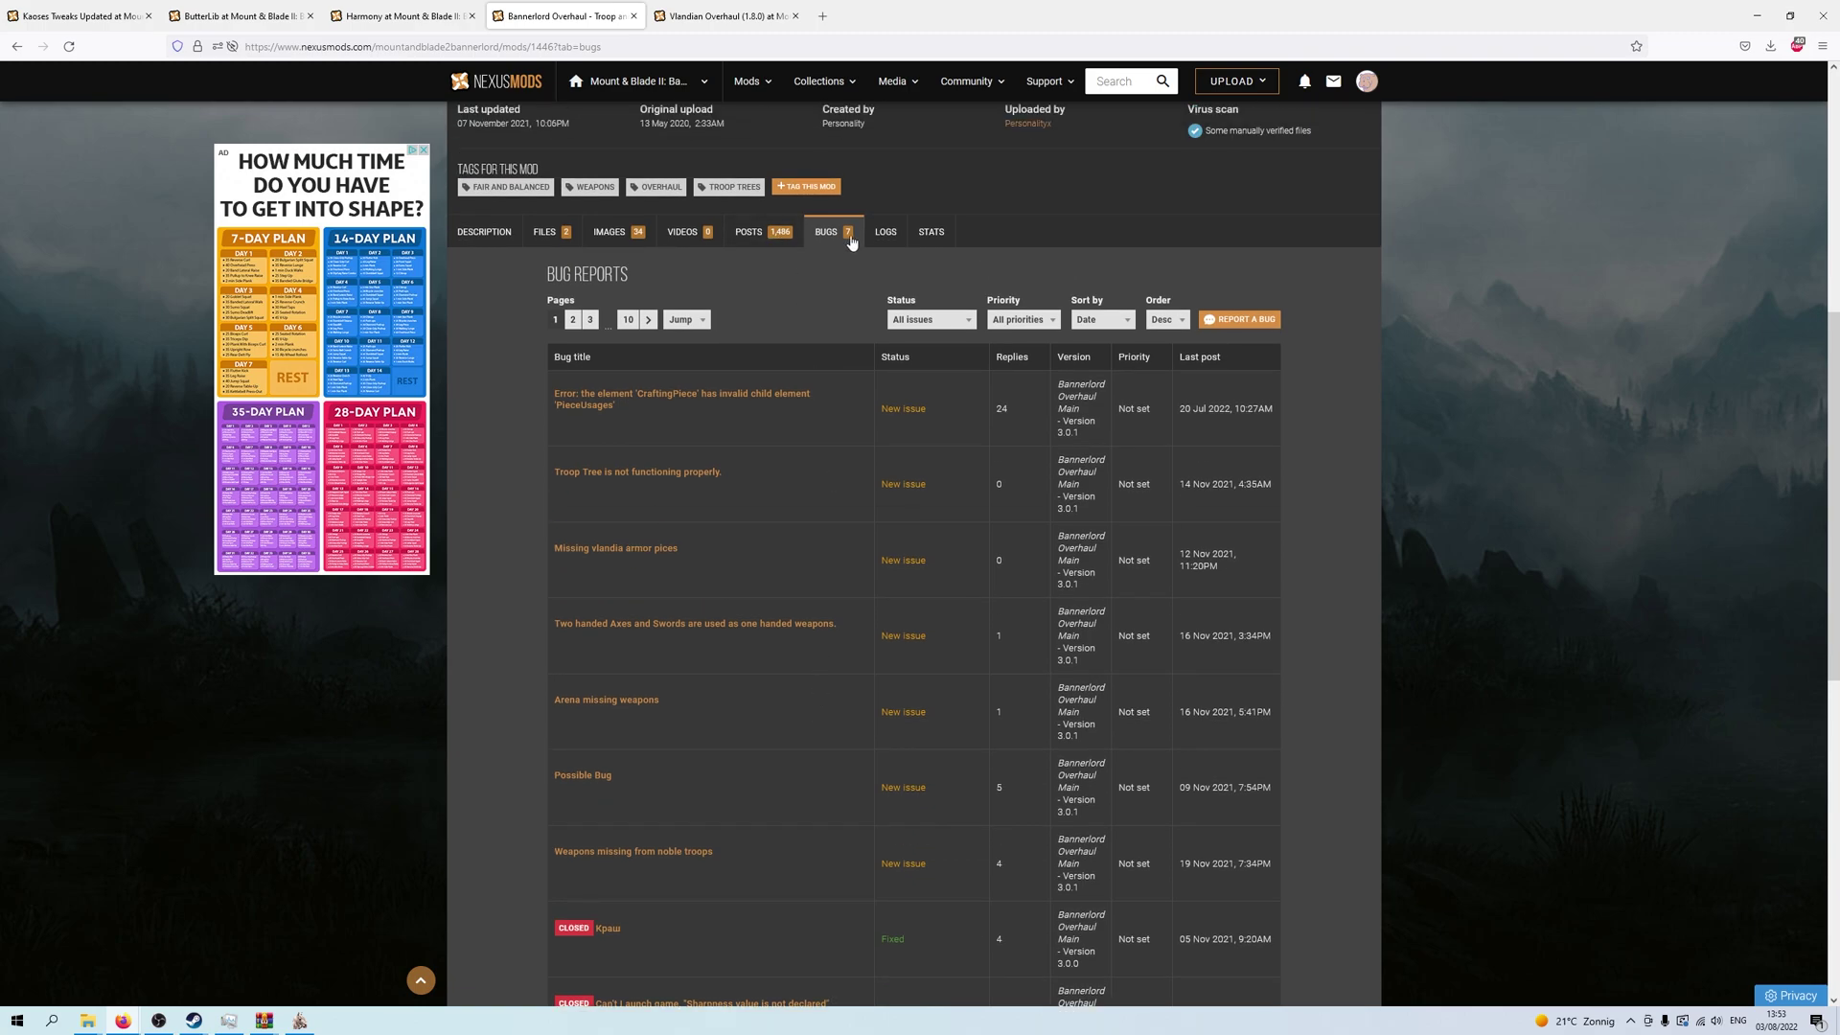
{"action": "scroll", "coordinate": [822, 676], "scroll_direction": "down", "scroll_amount": 1}
{"action": "scroll", "coordinate": [822, 674], "scroll_direction": "down", "scroll_amount": 2}
{"action": "scroll", "coordinate": [819, 671], "scroll_direction": "up", "scroll_amount": 1}
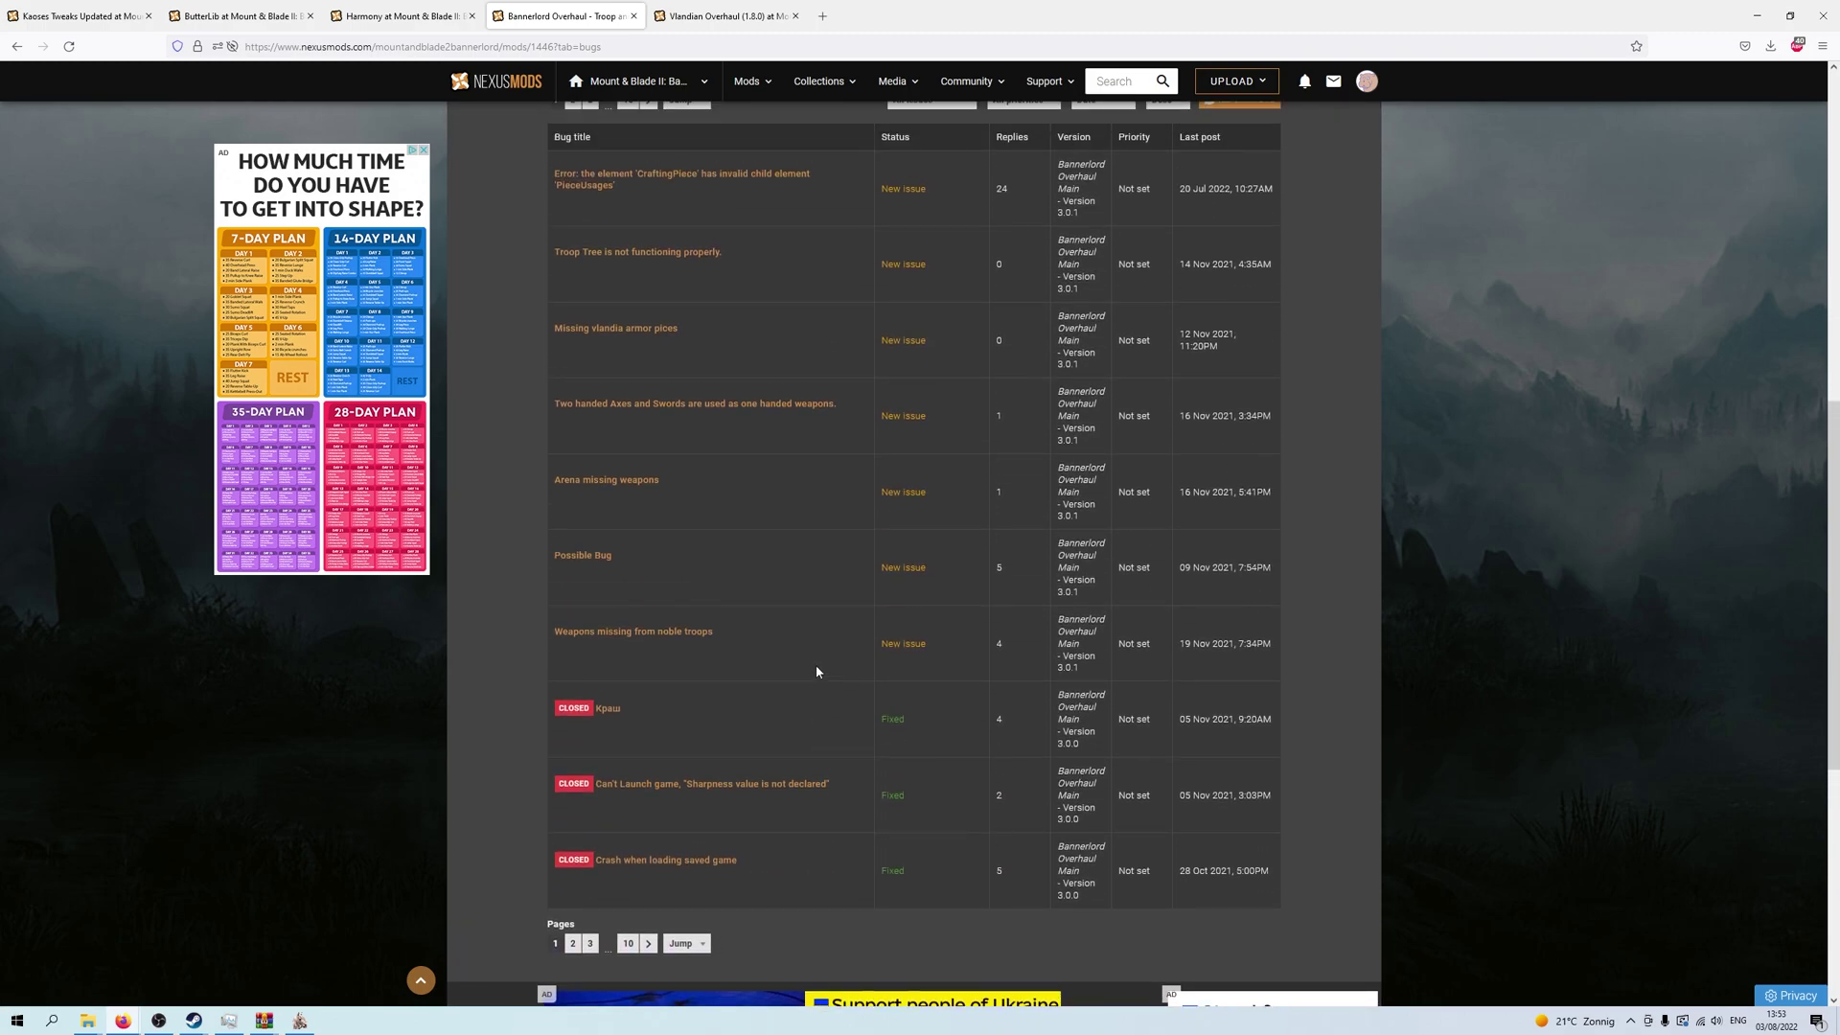
{"action": "scroll", "coordinate": [773, 604], "scroll_direction": "up", "scroll_amount": 2}
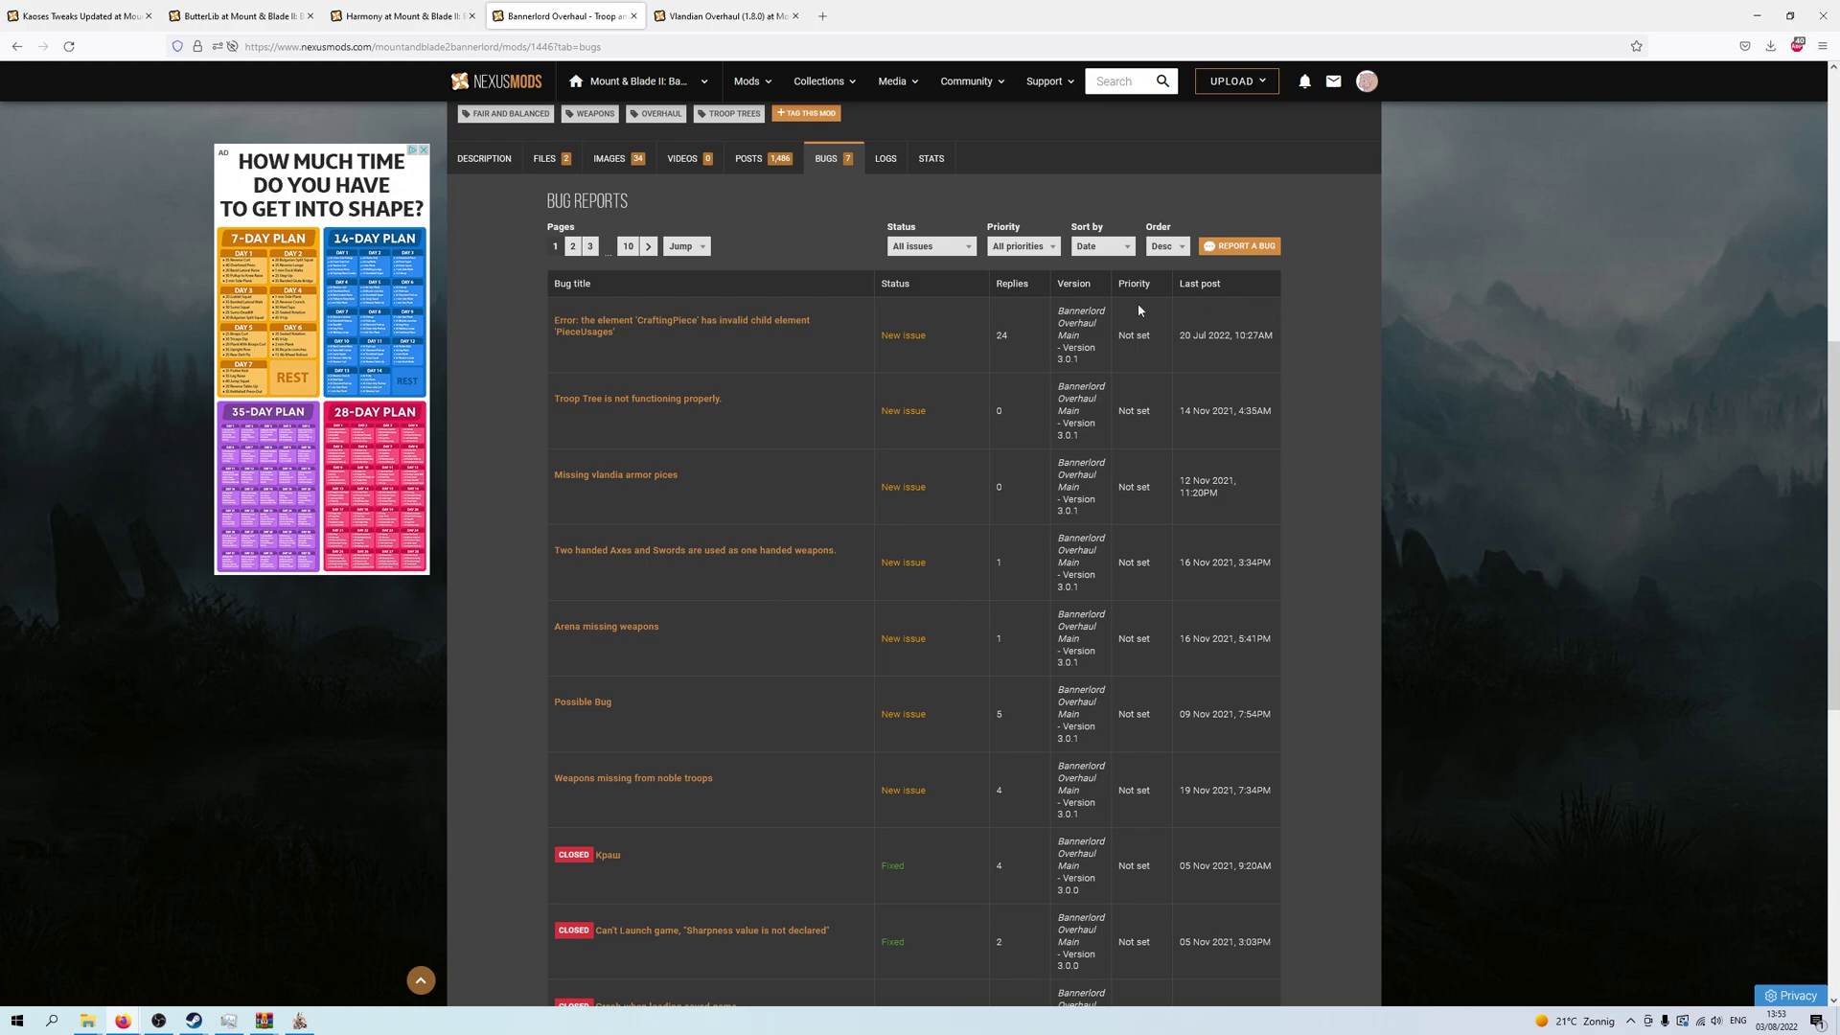
{"action": "scroll", "coordinate": [1129, 441], "scroll_direction": "down", "scroll_amount": 3}
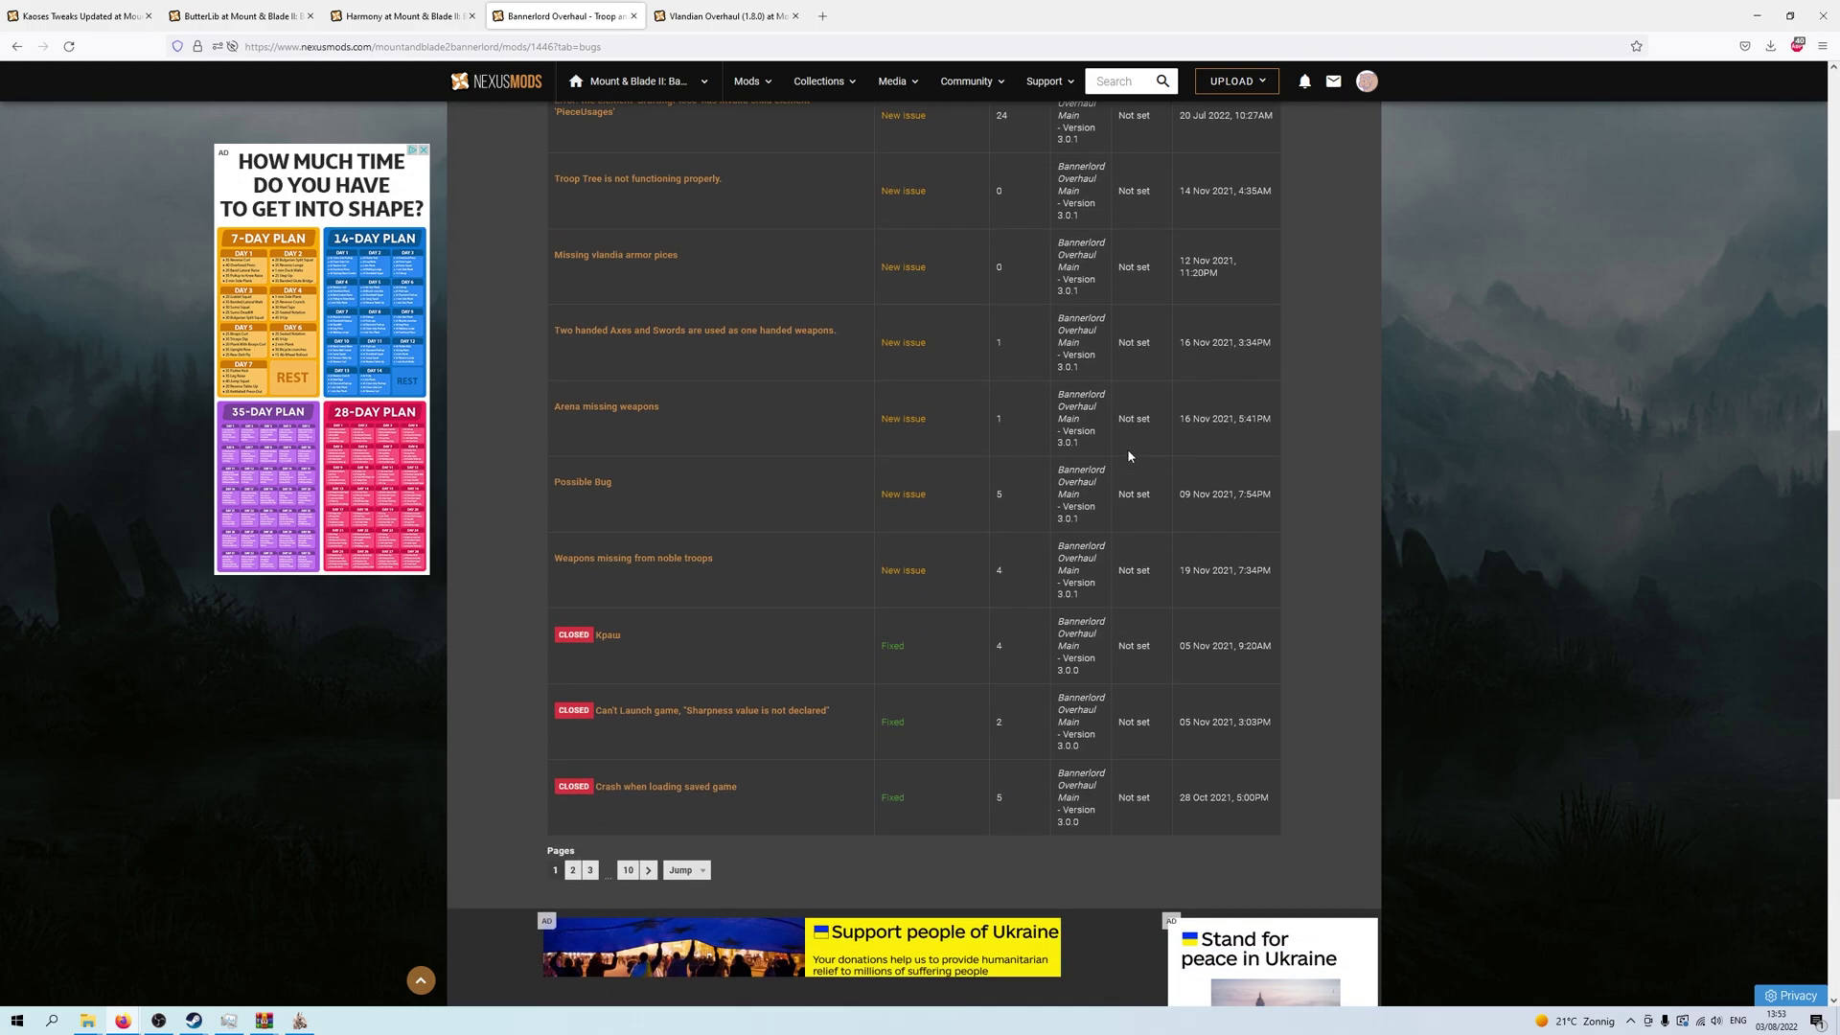
{"action": "scroll", "coordinate": [1129, 451], "scroll_direction": "up", "scroll_amount": 2}
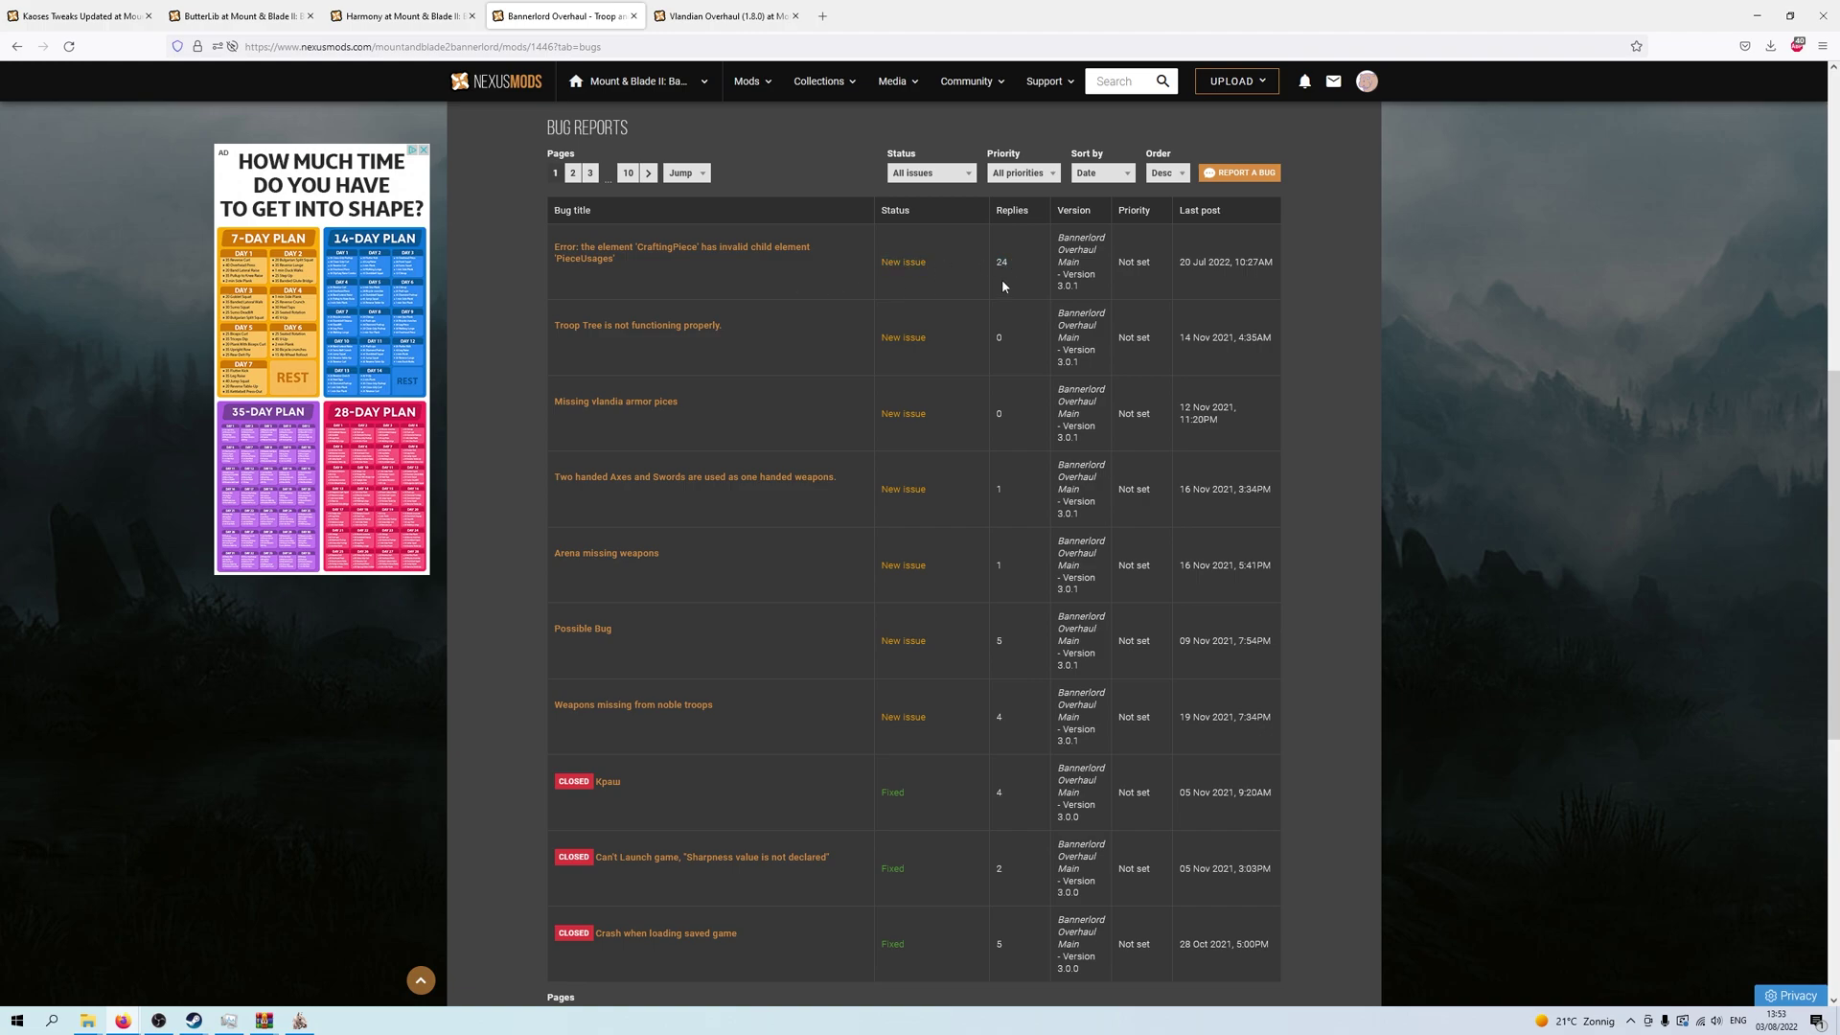
{"action": "key", "text": "alt+Left"}
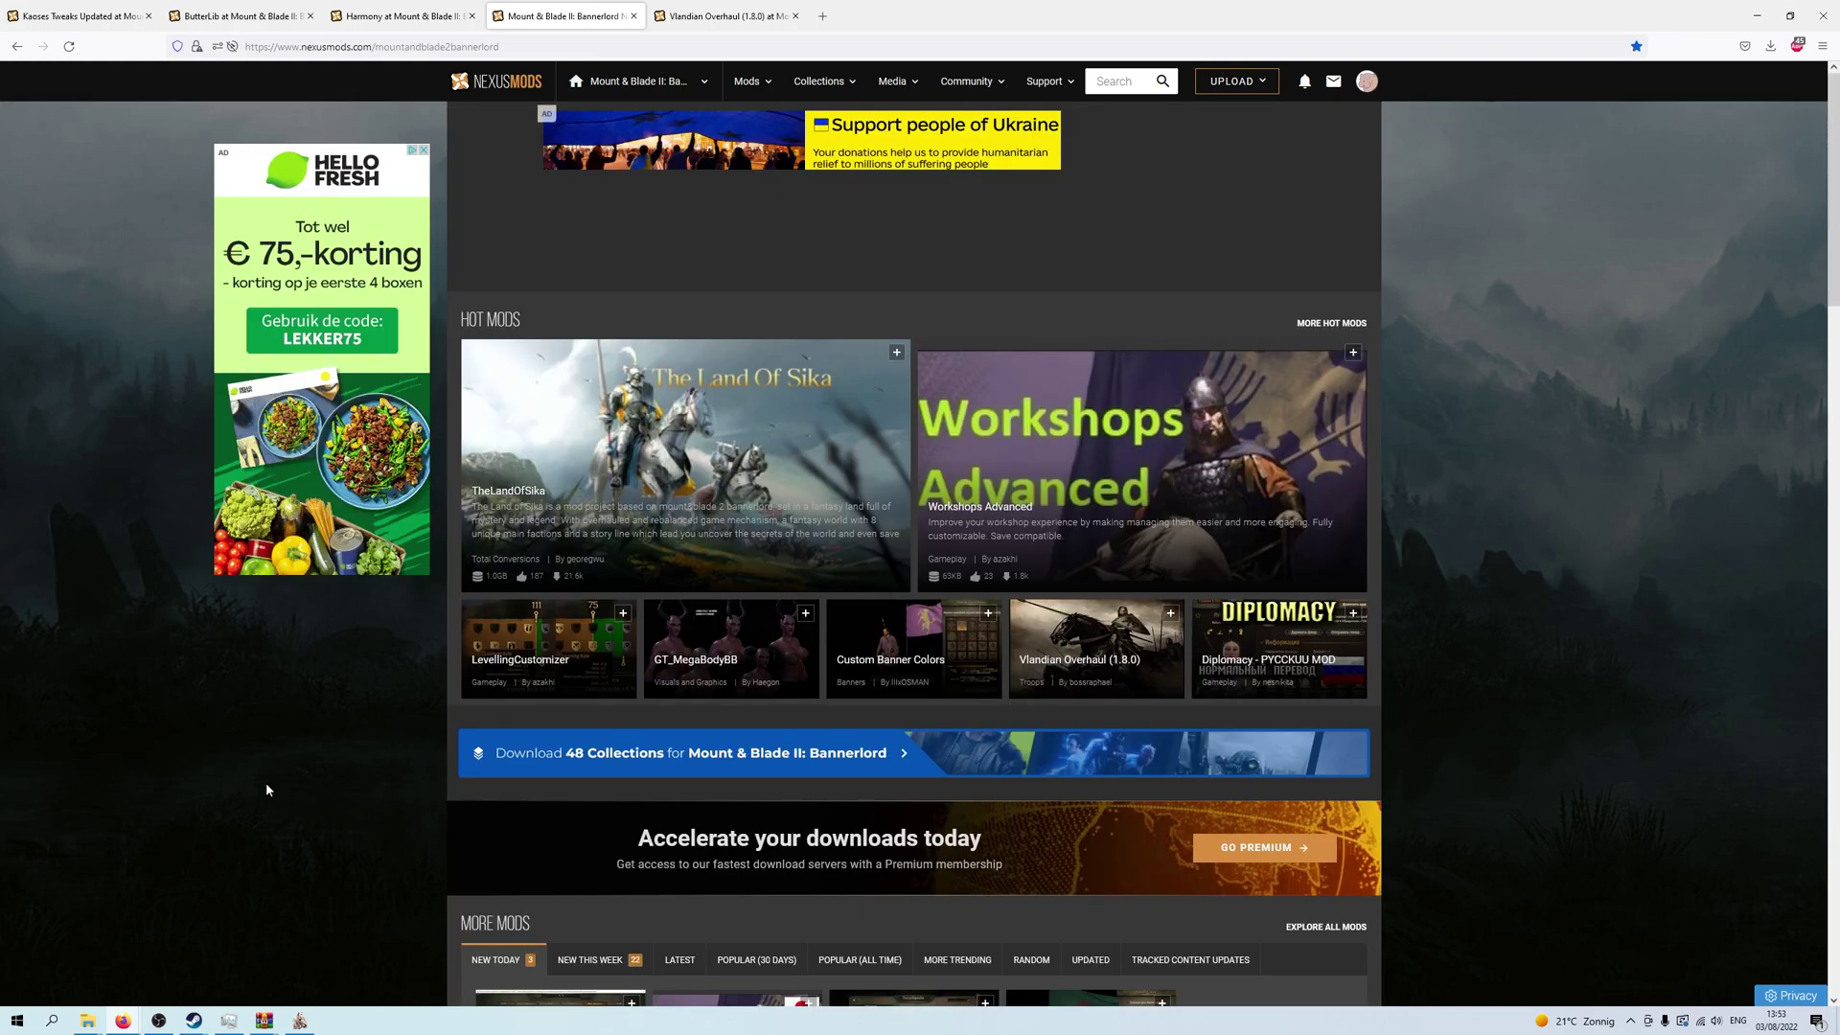